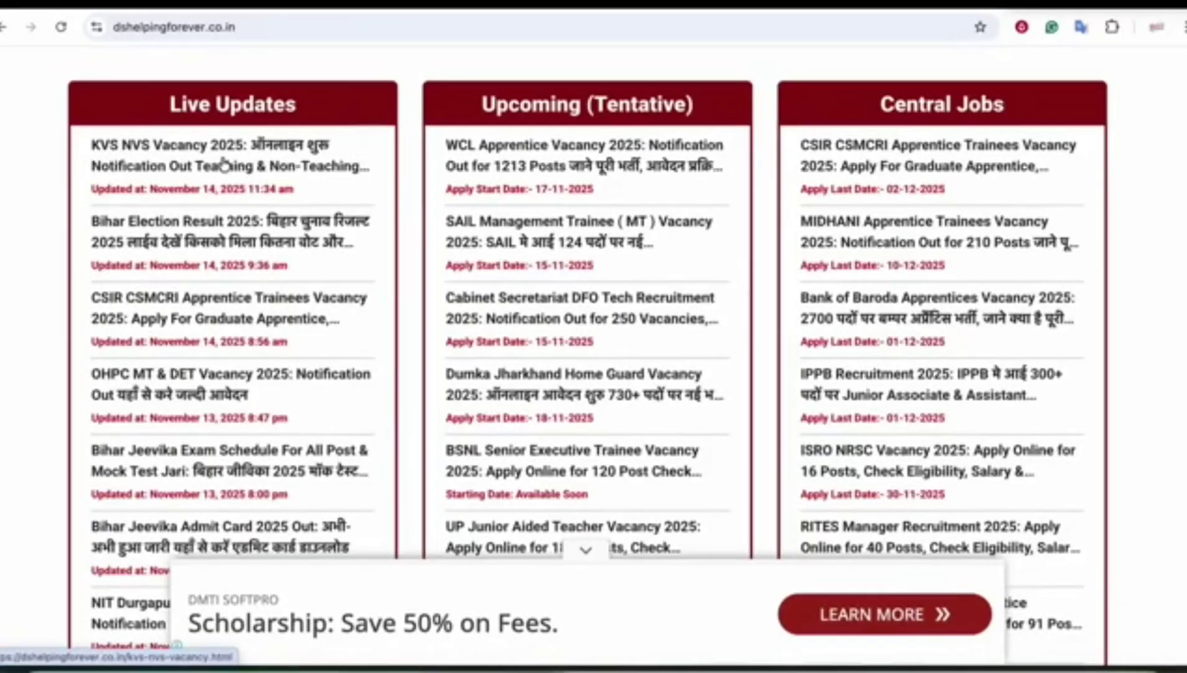
Search DS Helping Forever for 'kvs' and open the KVS NVS Vacancy 2025 article
{"action": "scroll", "coordinate": [228, 163], "scroll_direction": "up", "scroll_amount": 5}
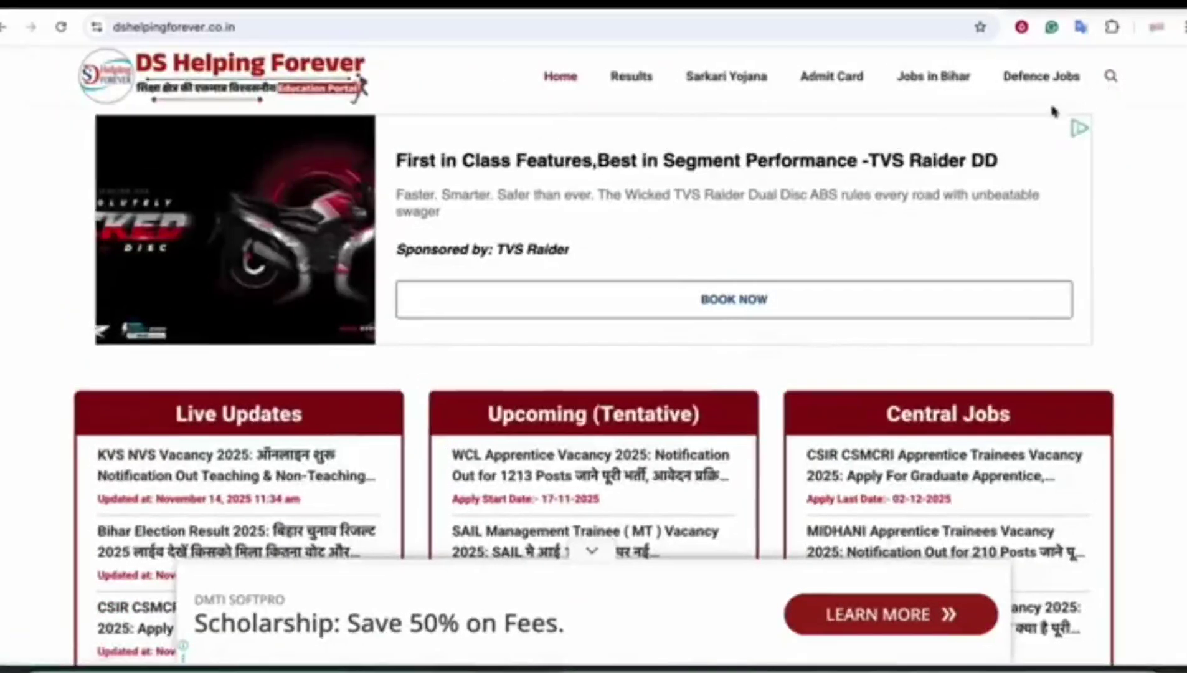
{"action": "left_click", "coordinate": [1086, 103]}
{"action": "type", "text": "kvs nvs"}
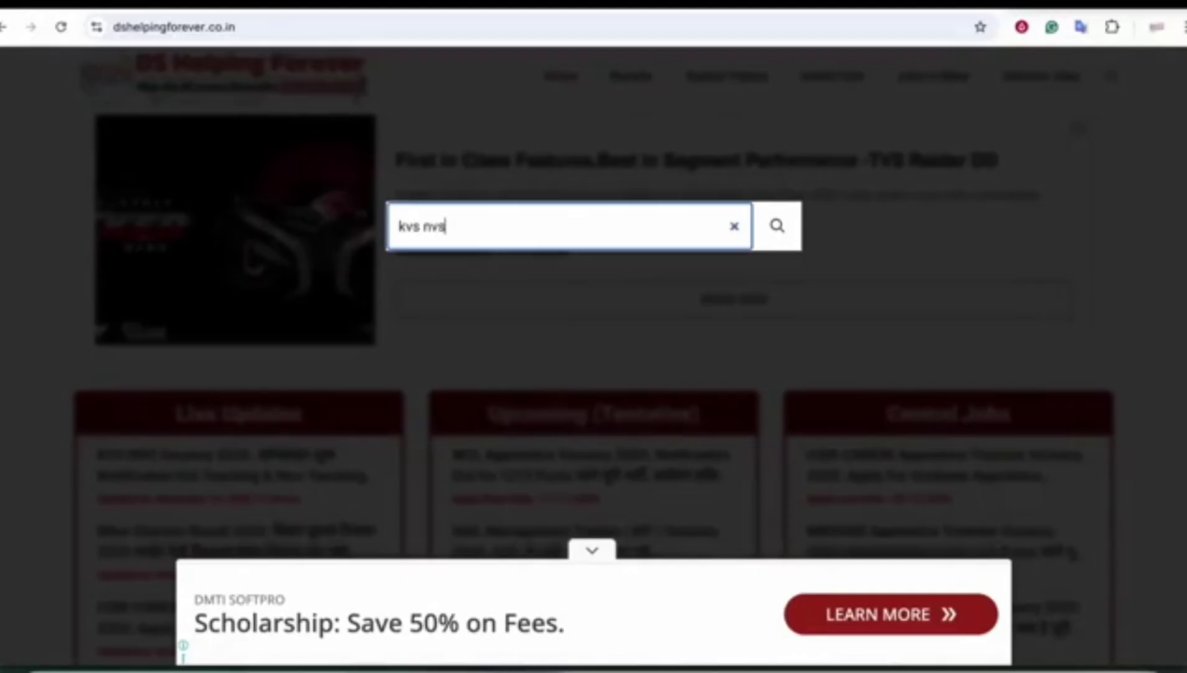
{"action": "key", "text": "Return"}
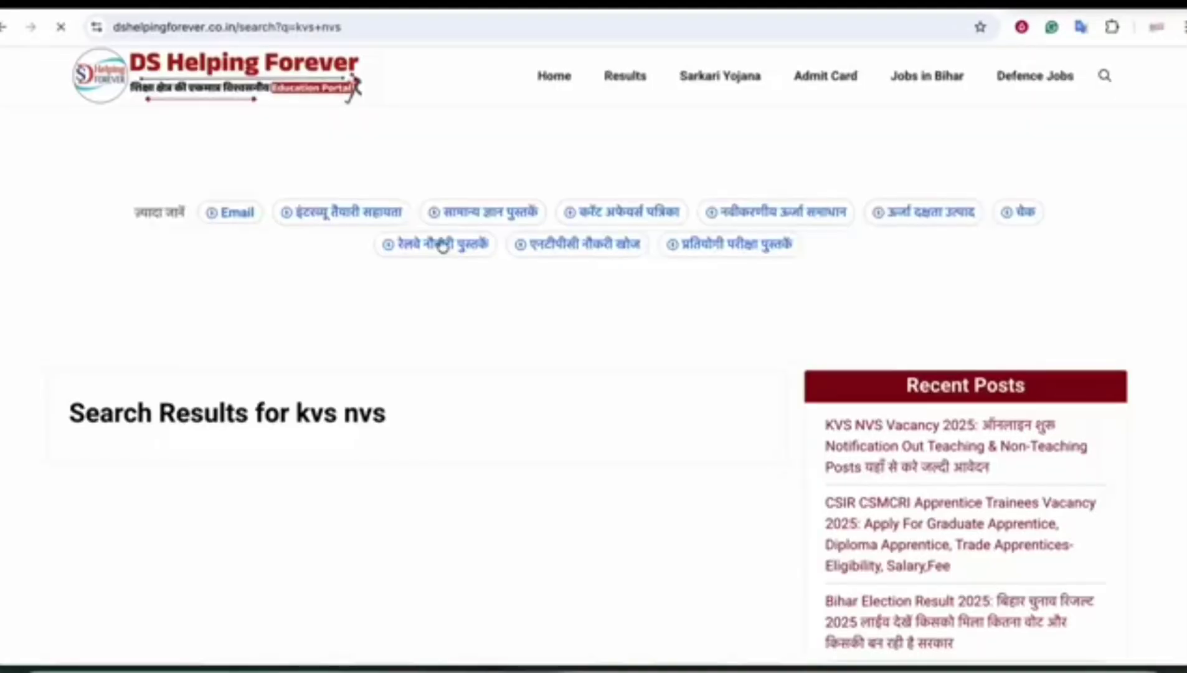
{"action": "scroll", "coordinate": [260, 243], "scroll_direction": "down", "scroll_amount": 4}
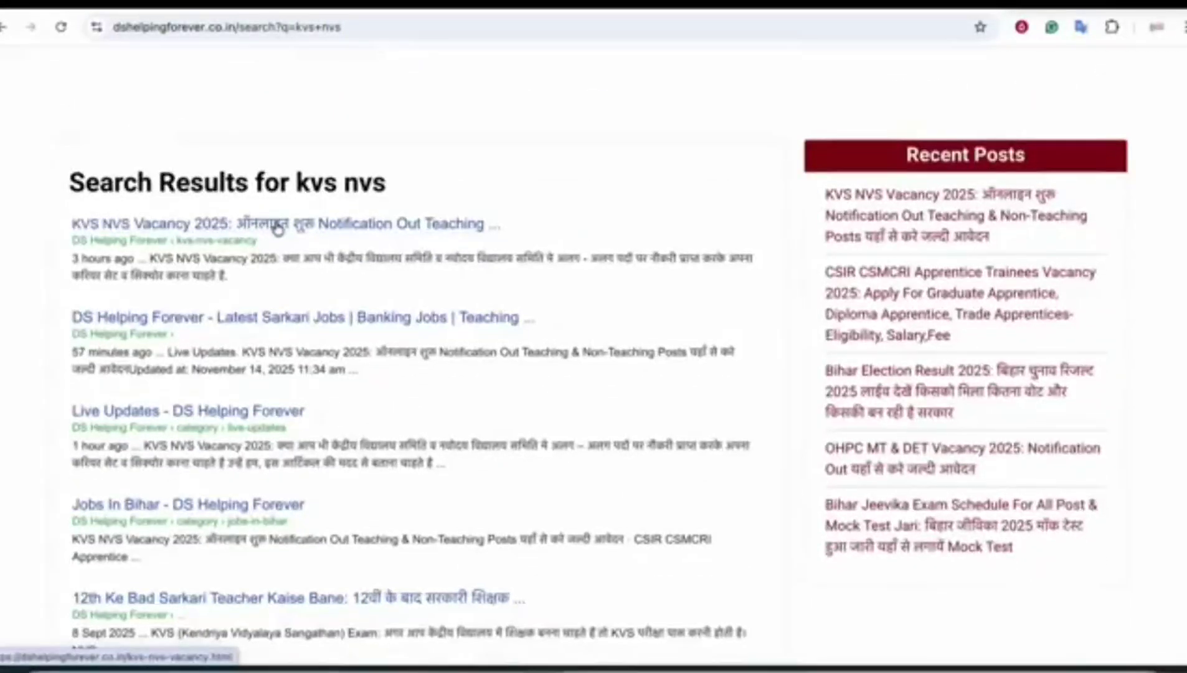
{"action": "left_click", "coordinate": [277, 226]}
Review the article overview, highlighting the last date to apply and the 14,967 total vacancies
{"action": "scroll", "coordinate": [551, 306], "scroll_direction": "down", "scroll_amount": 15}
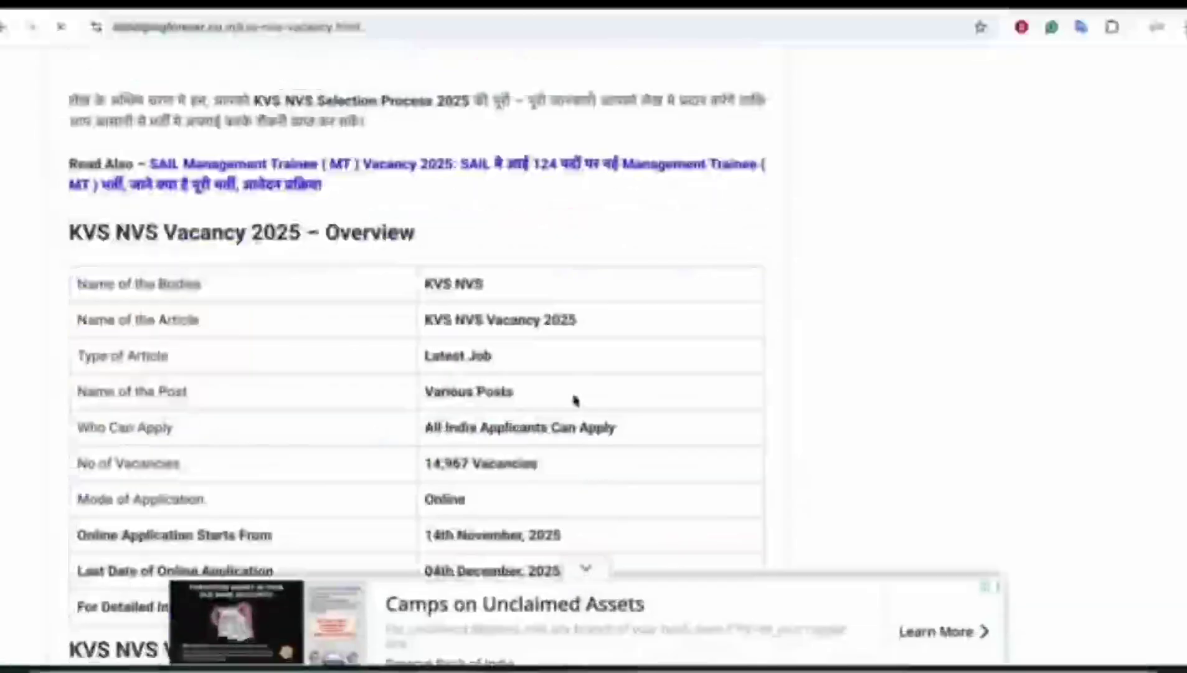
{"action": "scroll", "coordinate": [583, 409], "scroll_direction": "down", "scroll_amount": 4}
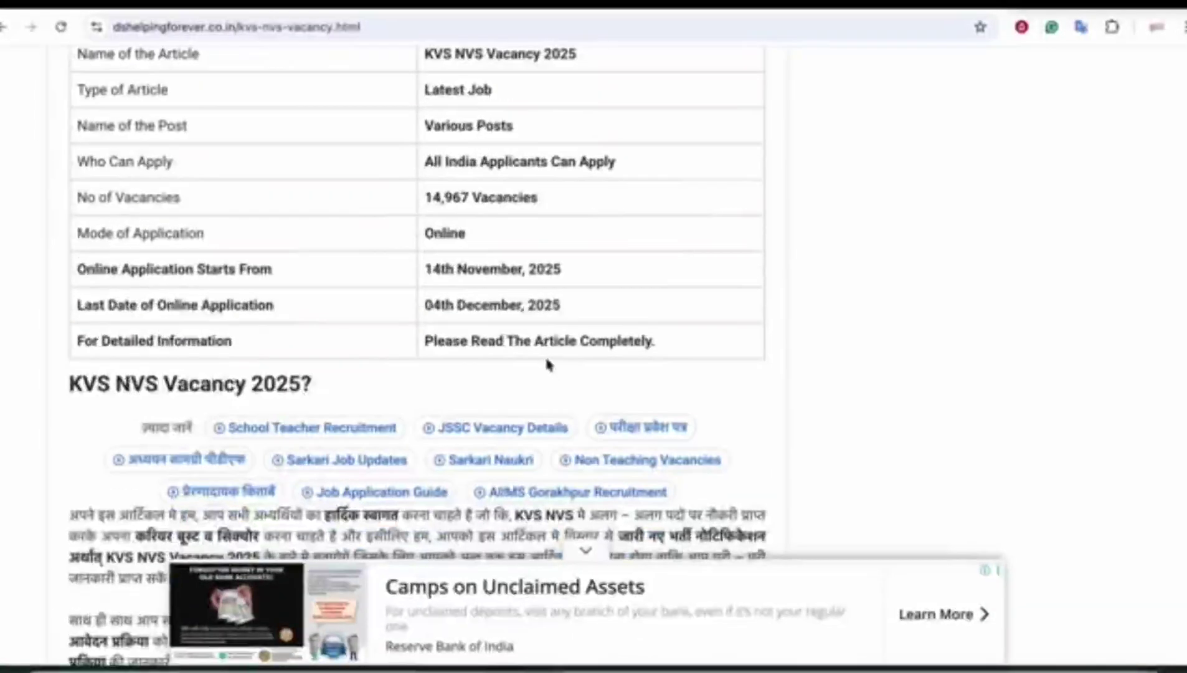
{"action": "left_click_drag", "start_coordinate": [435, 305], "coordinate": [514, 304]}
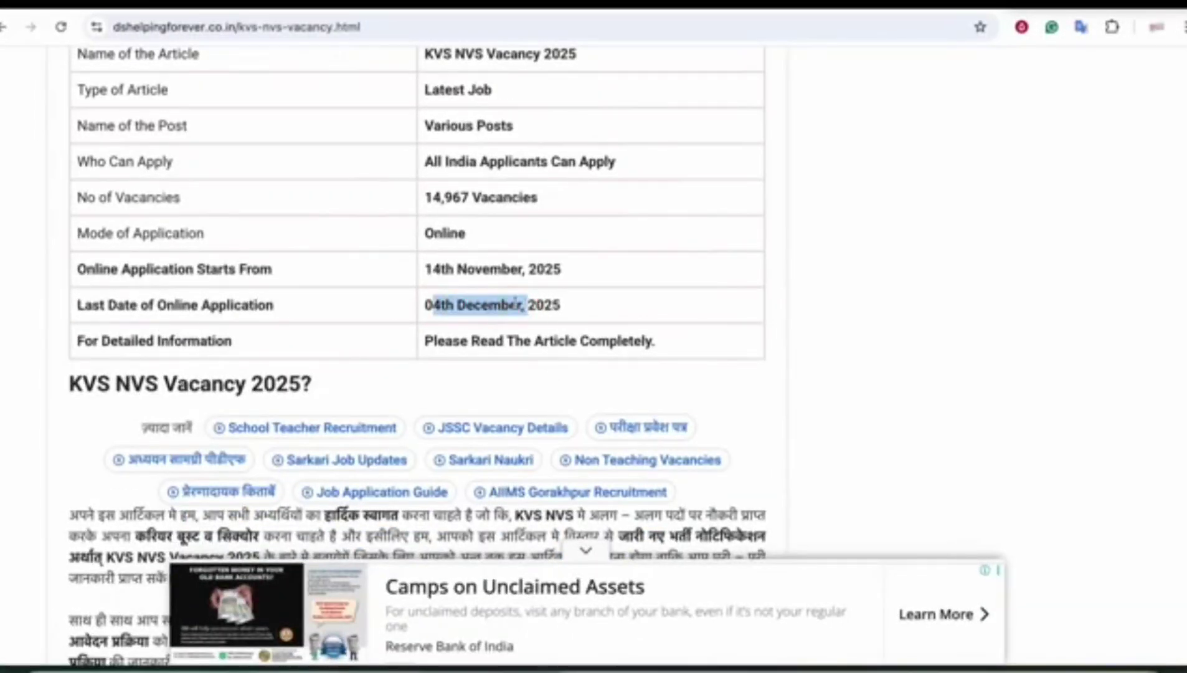
{"action": "left_click", "coordinate": [455, 197]}
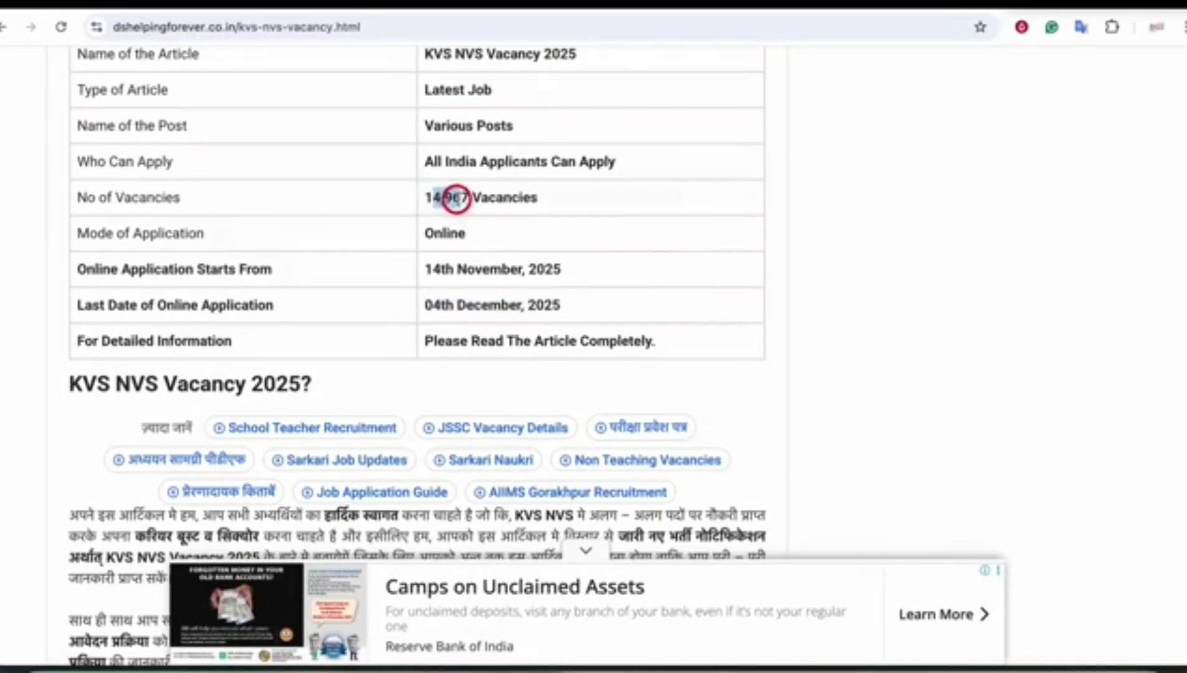
{"action": "scroll", "coordinate": [786, 294], "scroll_direction": "down", "scroll_amount": 4}
{"action": "scroll", "coordinate": [796, 294], "scroll_direction": "down", "scroll_amount": 10}
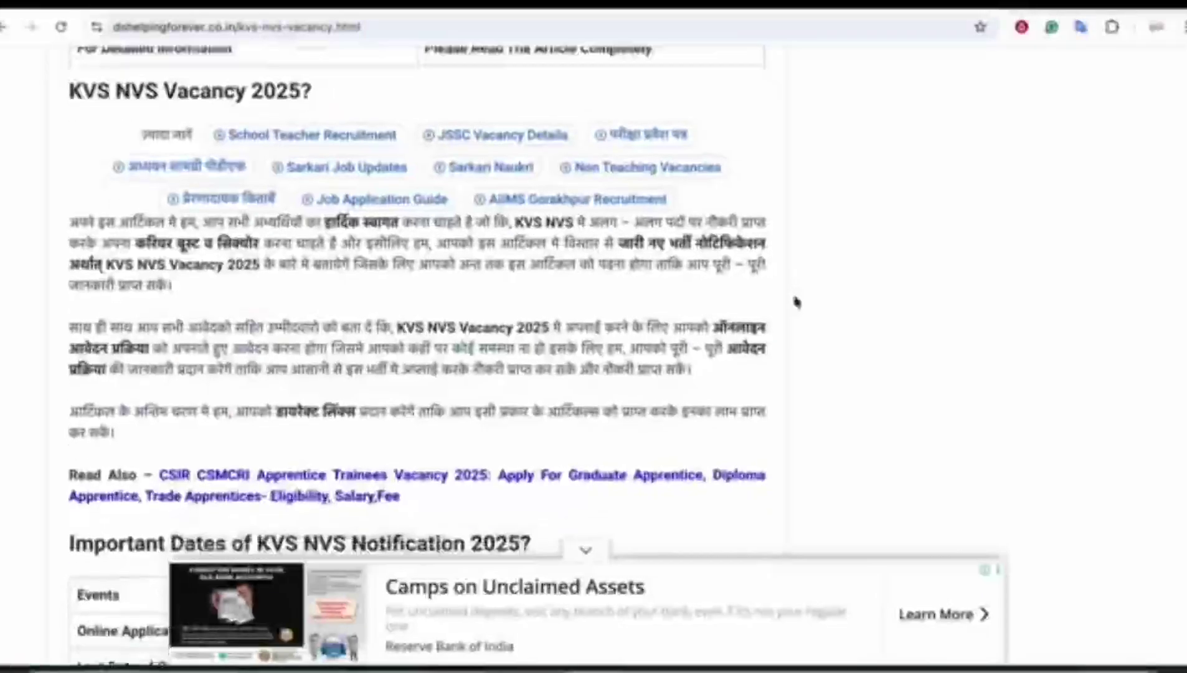
{"action": "scroll", "coordinate": [757, 311], "scroll_direction": "down", "scroll_amount": 5}
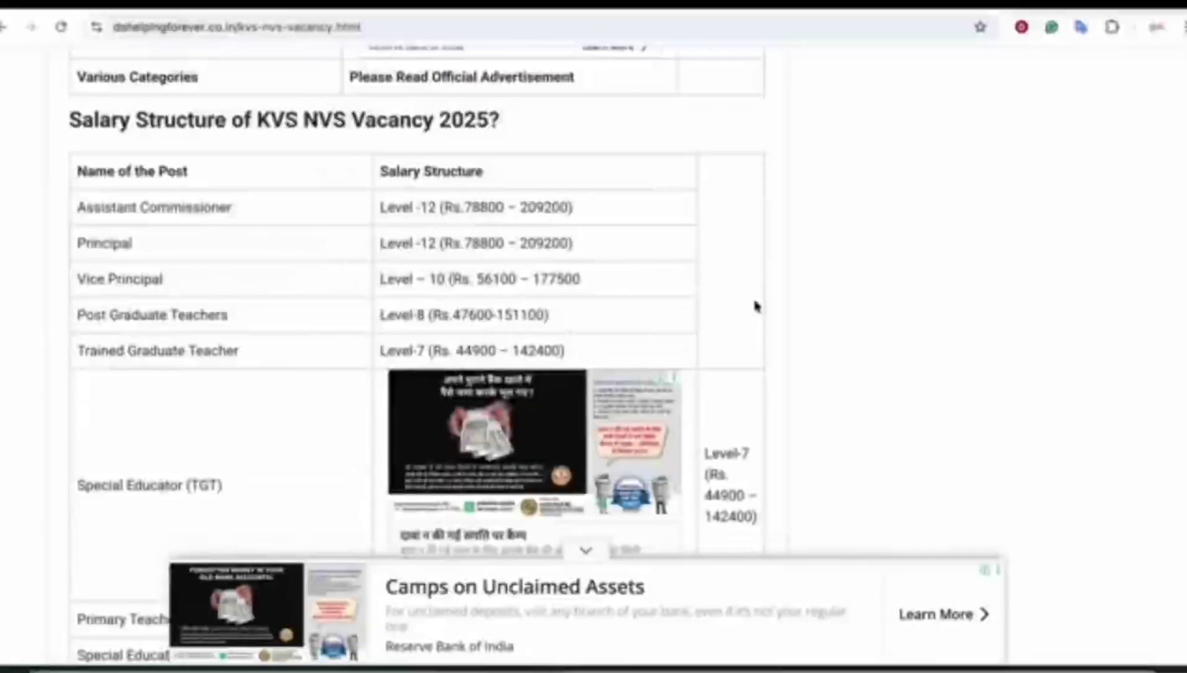
{"action": "scroll", "coordinate": [755, 305], "scroll_direction": "up", "scroll_amount": 4}
{"action": "scroll", "coordinate": [755, 309], "scroll_direction": "up", "scroll_amount": 1}
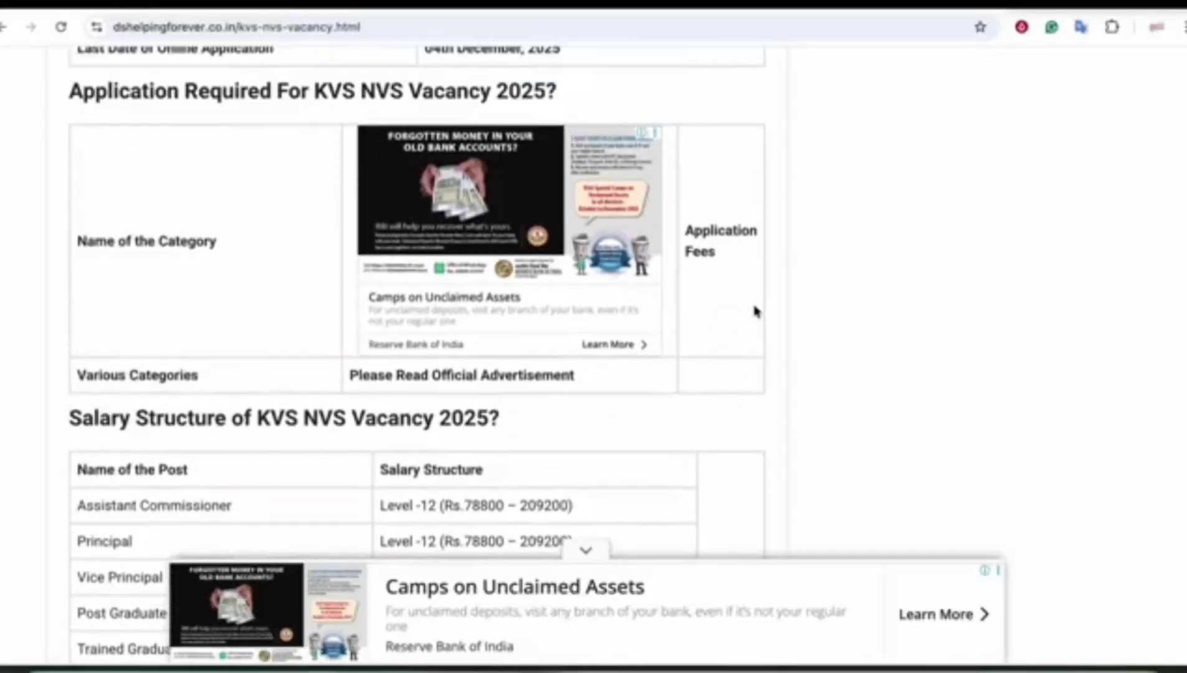
{"action": "scroll", "coordinate": [753, 306], "scroll_direction": "down", "scroll_amount": 6}
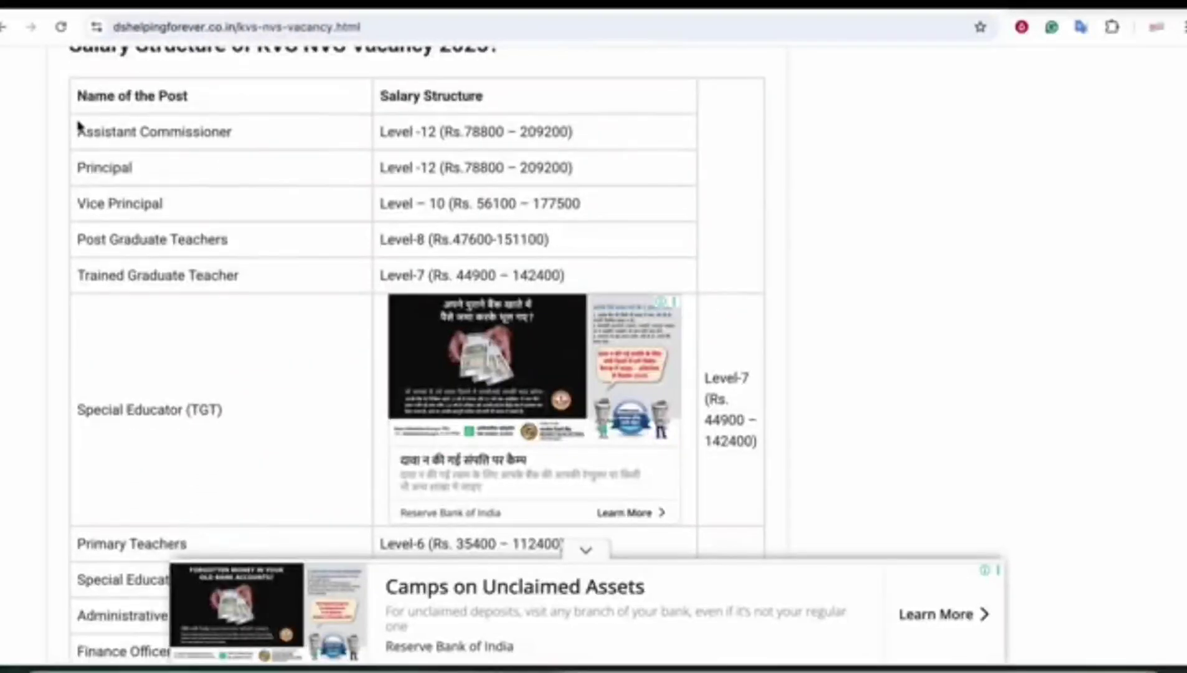
{"action": "left_click", "coordinate": [584, 554]}
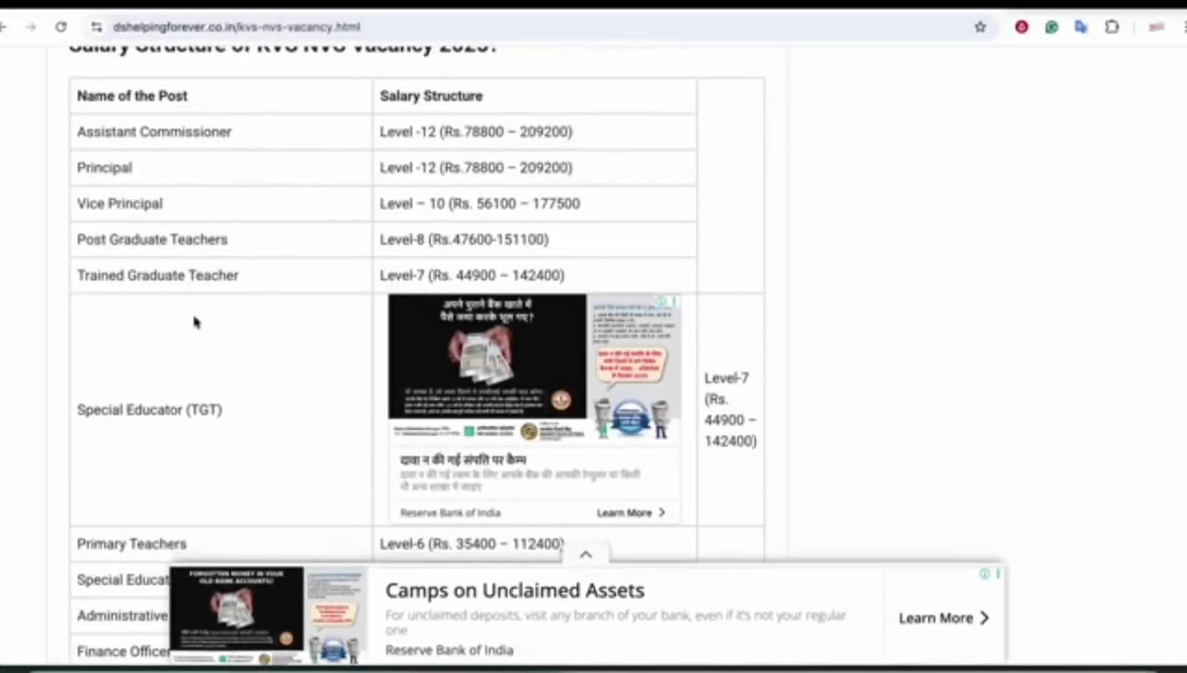
{"action": "scroll", "coordinate": [193, 314], "scroll_direction": "down", "scroll_amount": 20}
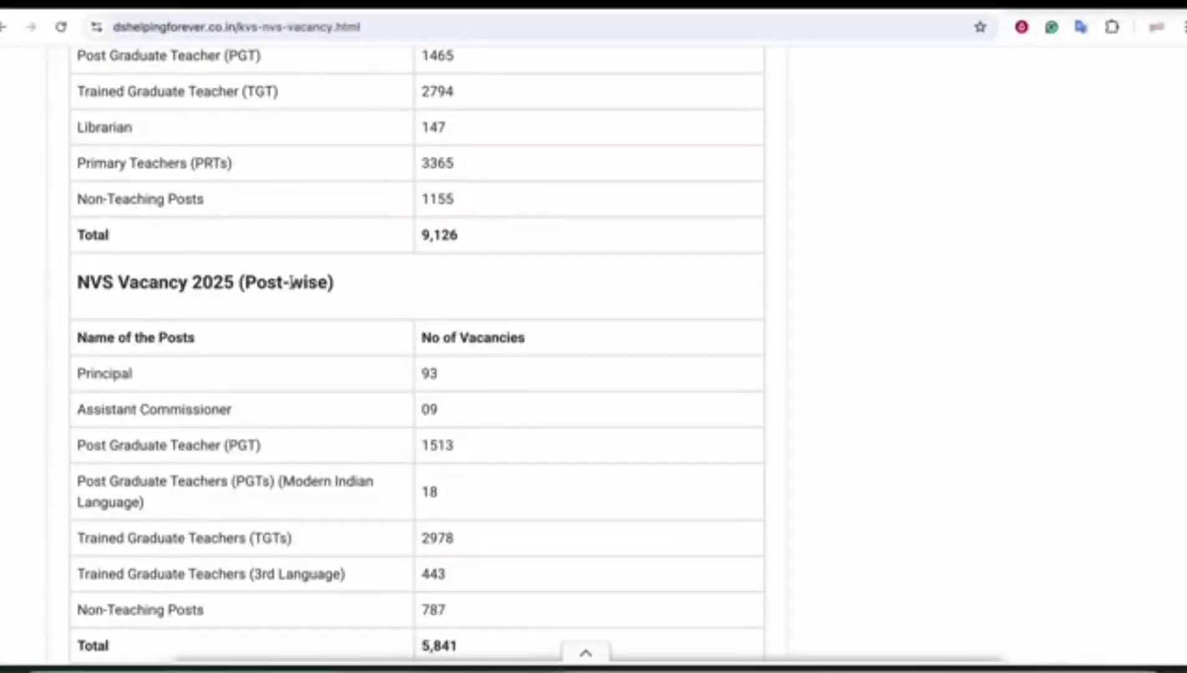
{"action": "scroll", "coordinate": [224, 299], "scroll_direction": "up", "scroll_amount": 4}
Highlight the KVS post-wise vacancies: Principal, 1465 PGT posts, the 9,126 total and Non-Teaching row
{"action": "left_click_drag", "start_coordinate": [111, 217], "coordinate": [133, 216]}
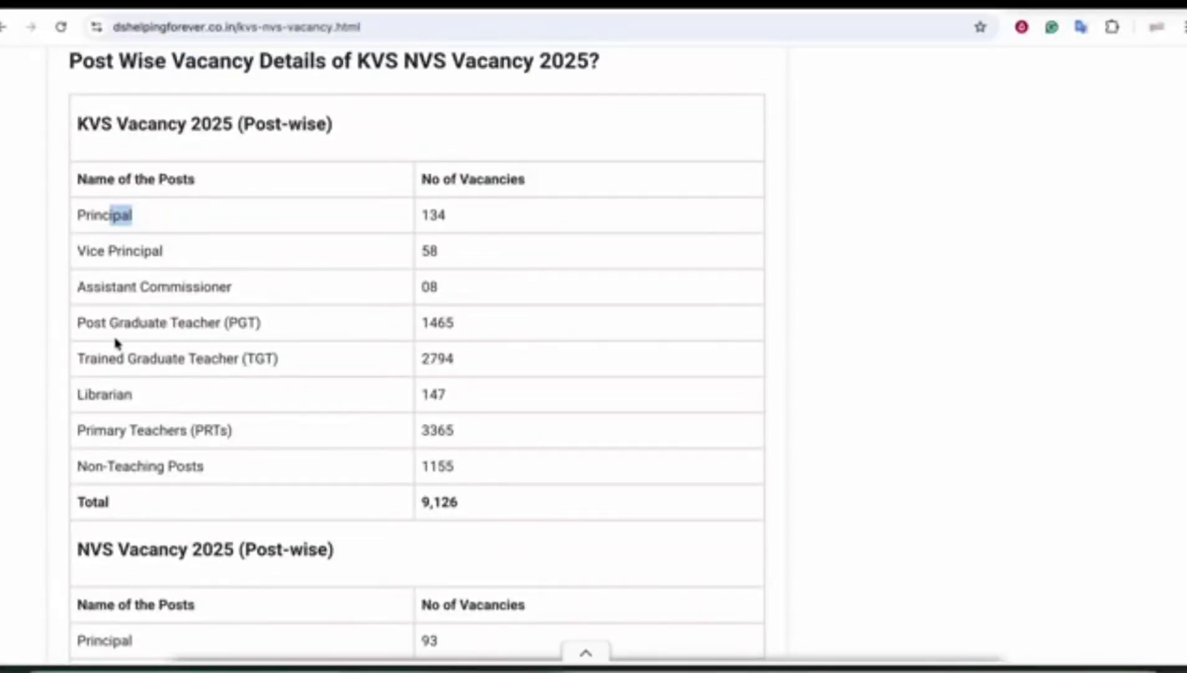
{"action": "left_click_drag", "start_coordinate": [116, 339], "coordinate": [208, 344]}
{"action": "left_click_drag", "start_coordinate": [129, 134], "coordinate": [334, 127]}
{"action": "scroll", "coordinate": [382, 257], "scroll_direction": "down", "scroll_amount": 1}
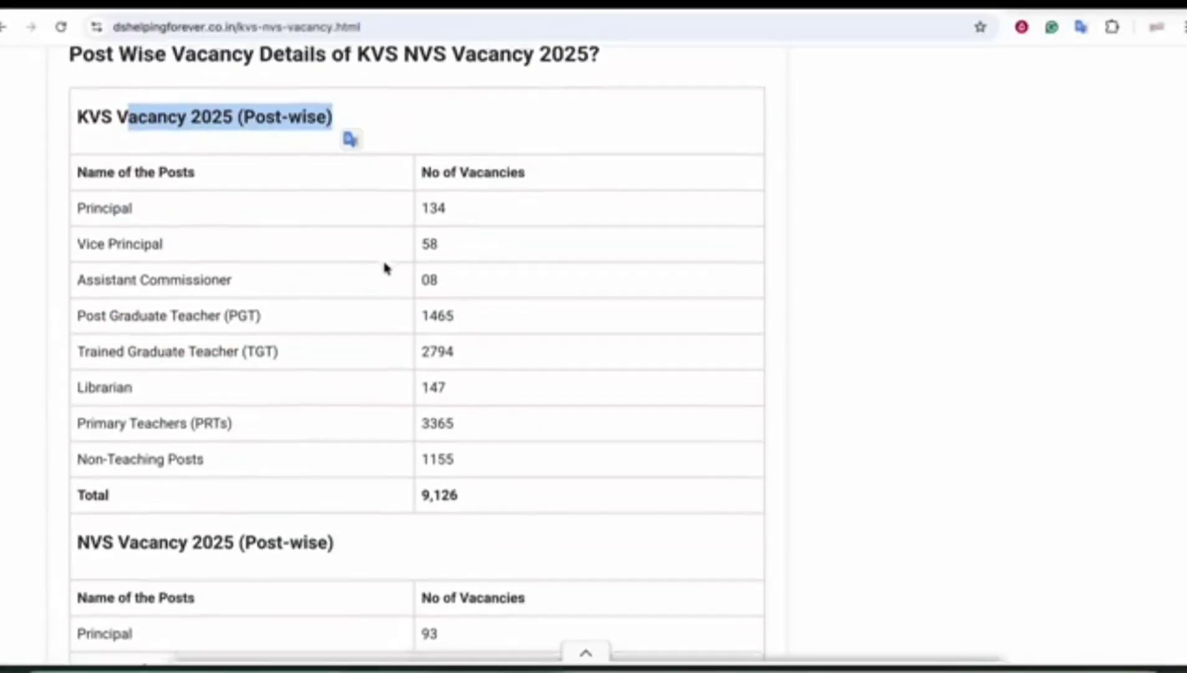
{"action": "left_click", "coordinate": [446, 486]}
{"action": "double_click", "coordinate": [447, 486]}
{"action": "scroll", "coordinate": [379, 410], "scroll_direction": "down", "scroll_amount": 3}
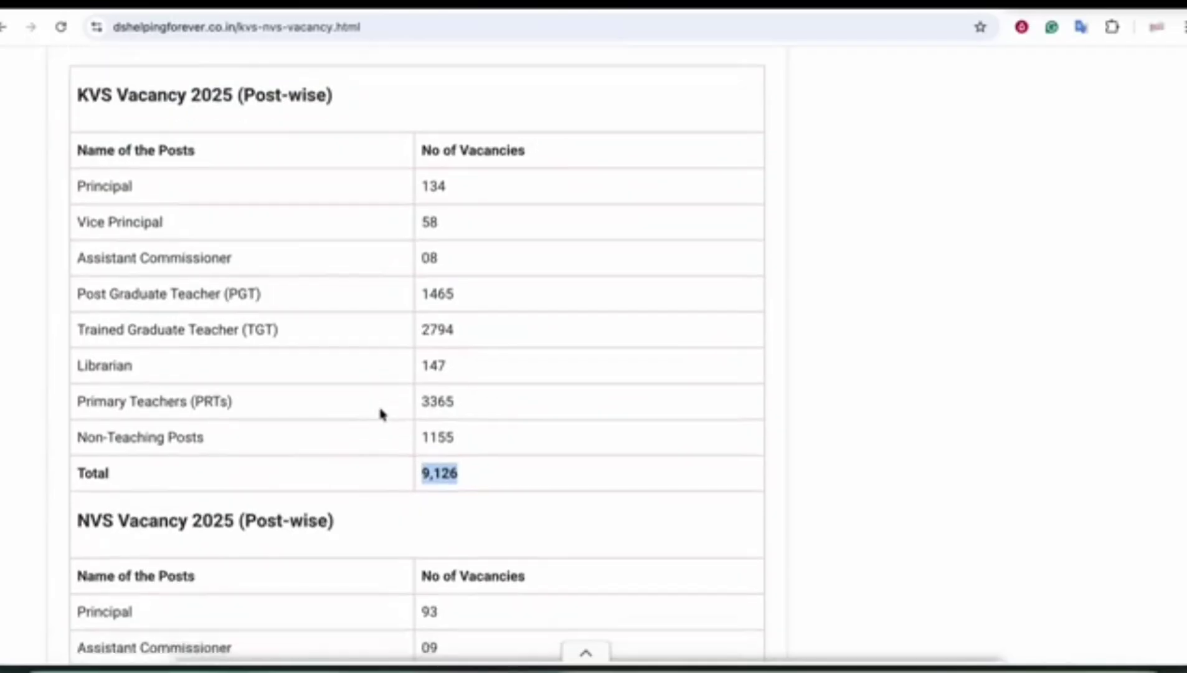
{"action": "mouse_move", "coordinate": [125, 329]}
{"action": "left_mouse_down"}
{"action": "mouse_move", "coordinate": [429, 337]}
{"action": "mouse_move", "coordinate": [443, 323]}
{"action": "mouse_move", "coordinate": [434, 320]}
{"action": "left_mouse_up"}
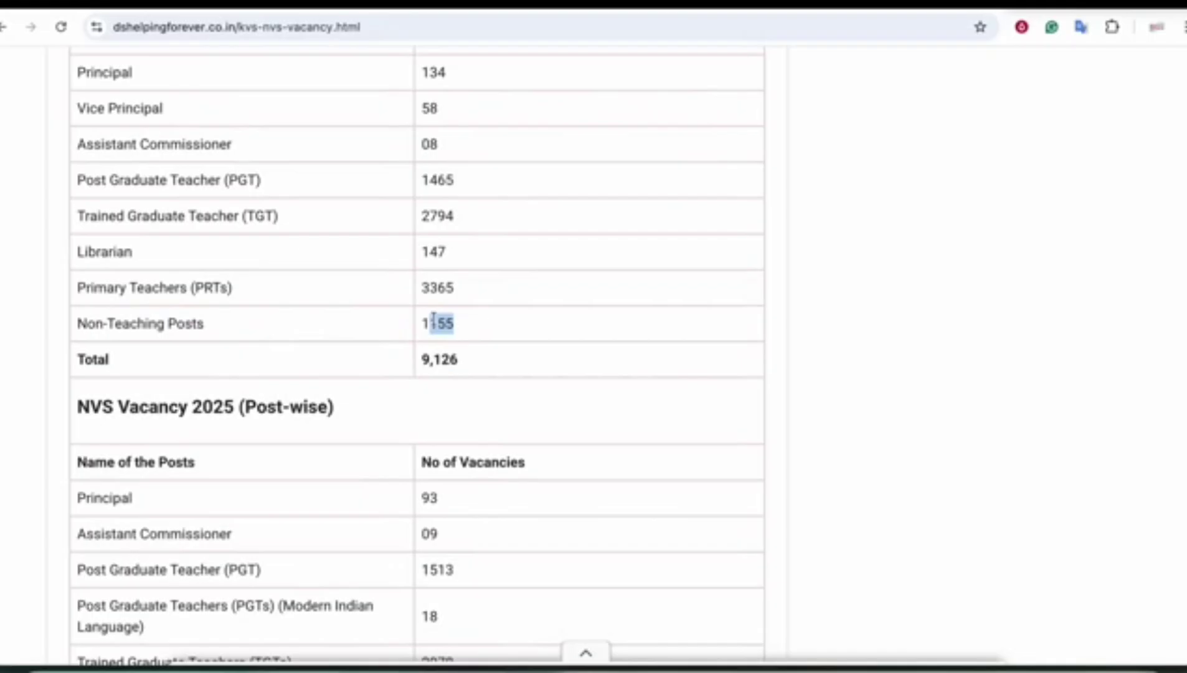
{"action": "left_click", "coordinate": [210, 269]}
{"action": "left_click_drag", "start_coordinate": [95, 254], "coordinate": [195, 223]}
{"action": "left_click_drag", "start_coordinate": [169, 188], "coordinate": [213, 187]}
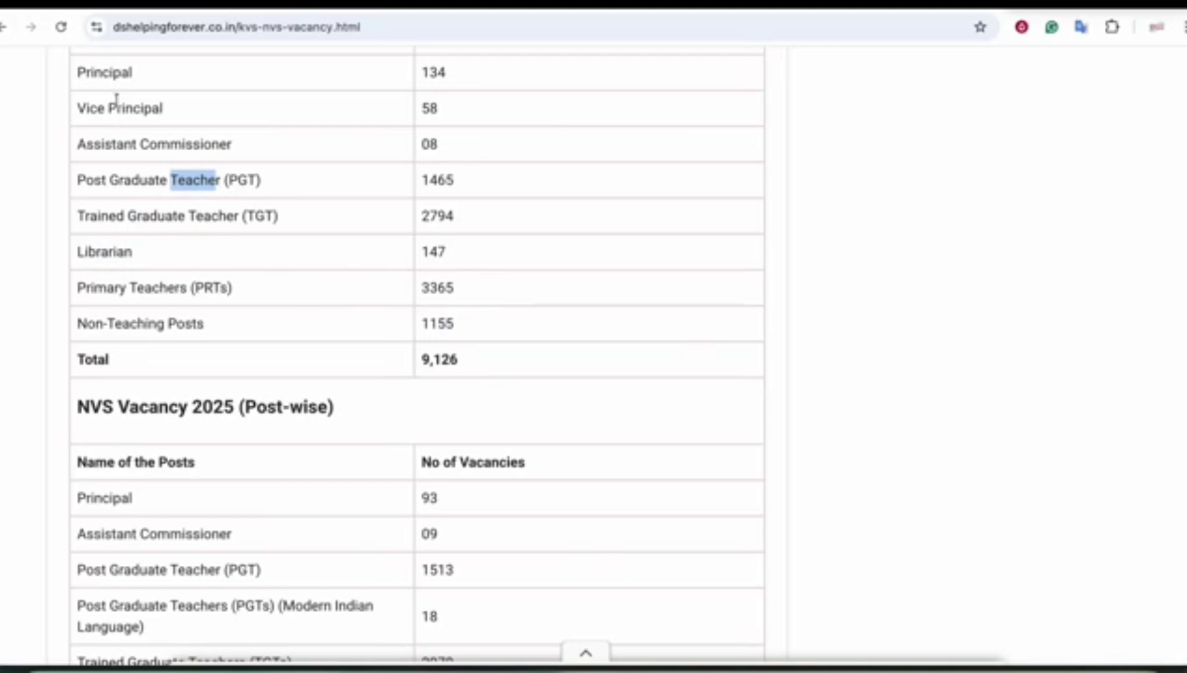
Highlight the NVS post-wise table: 14,967 grand total, 787 non-teaching vacancies, Principal and PGT posts
{"action": "scroll", "coordinate": [350, 391], "scroll_direction": "down", "scroll_amount": 5}
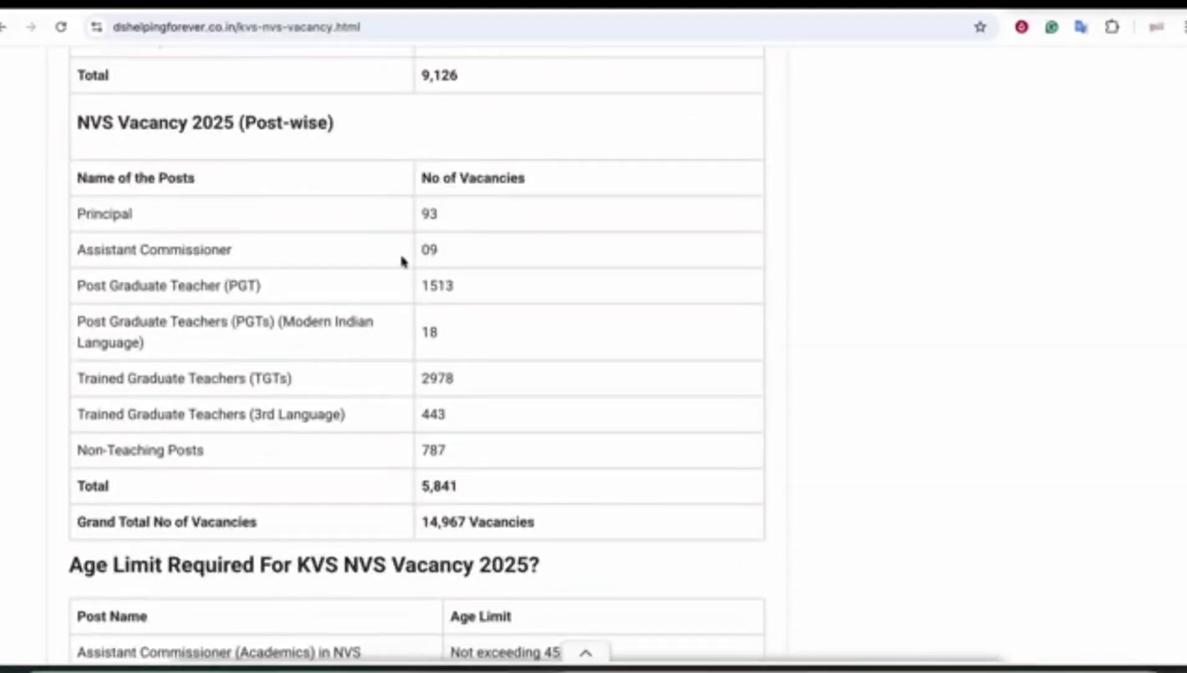
{"action": "left_click_drag", "start_coordinate": [103, 124], "coordinate": [168, 123]}
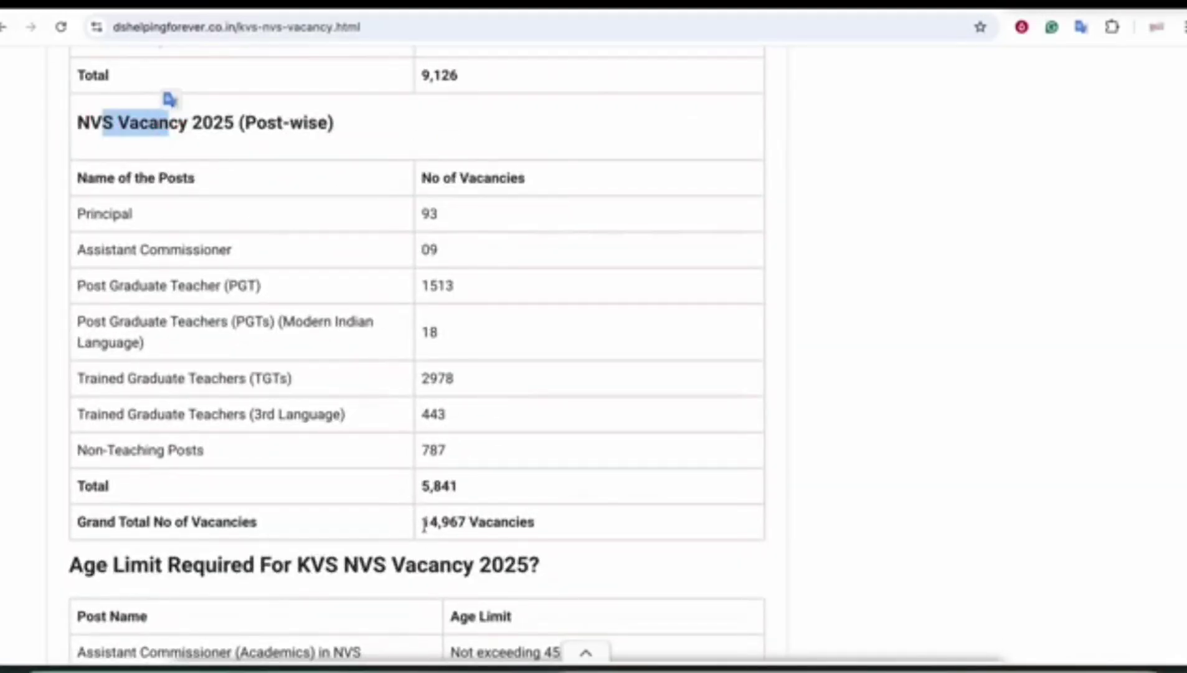
{"action": "left_click_drag", "start_coordinate": [423, 524], "coordinate": [464, 523]}
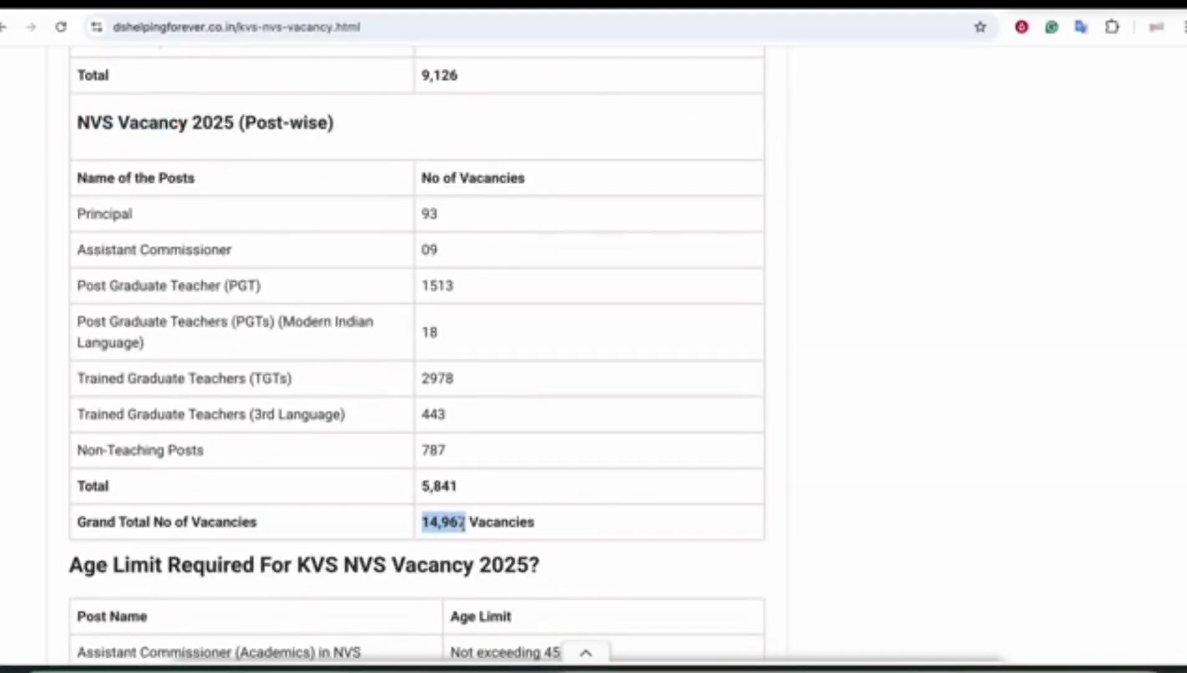
{"action": "double_click", "coordinate": [424, 448]}
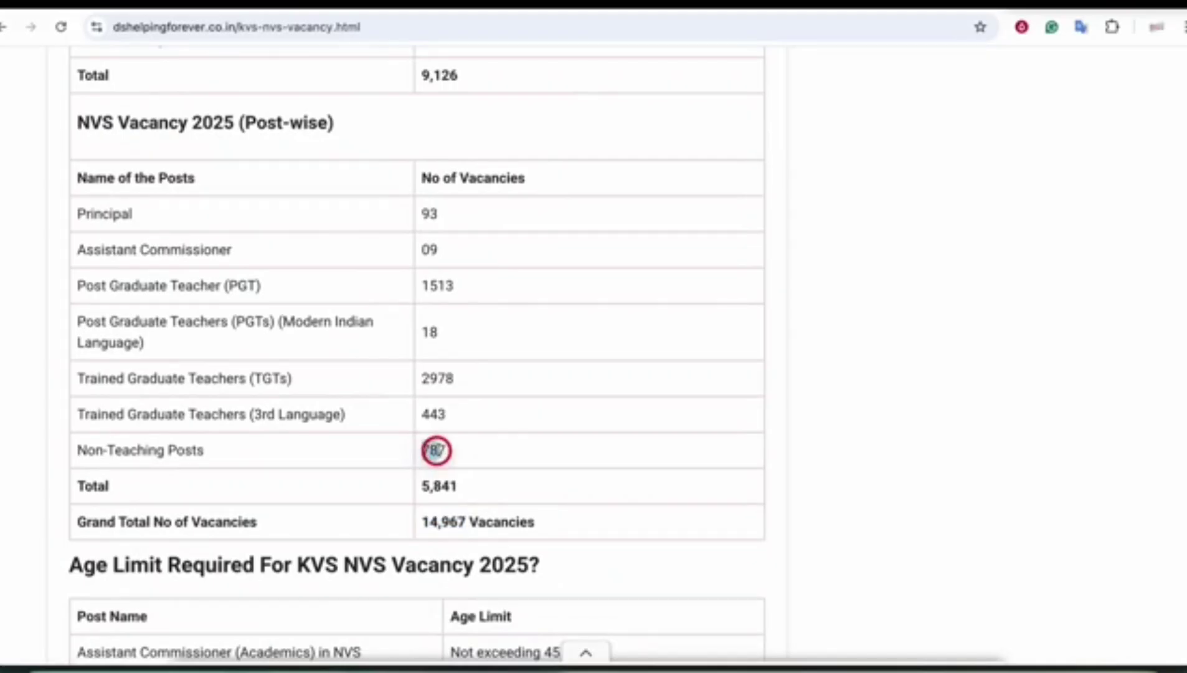
{"action": "left_click_drag", "start_coordinate": [97, 215], "coordinate": [190, 249]}
{"action": "left_click_drag", "start_coordinate": [110, 284], "coordinate": [191, 285]}
{"action": "left_click_drag", "start_coordinate": [77, 321], "coordinate": [201, 321]}
Scroll down to the Direct Links and highlight the notification download row
{"action": "scroll", "coordinate": [314, 397], "scroll_direction": "down", "scroll_amount": 1}
{"action": "scroll", "coordinate": [318, 392], "scroll_direction": "down", "scroll_amount": 6}
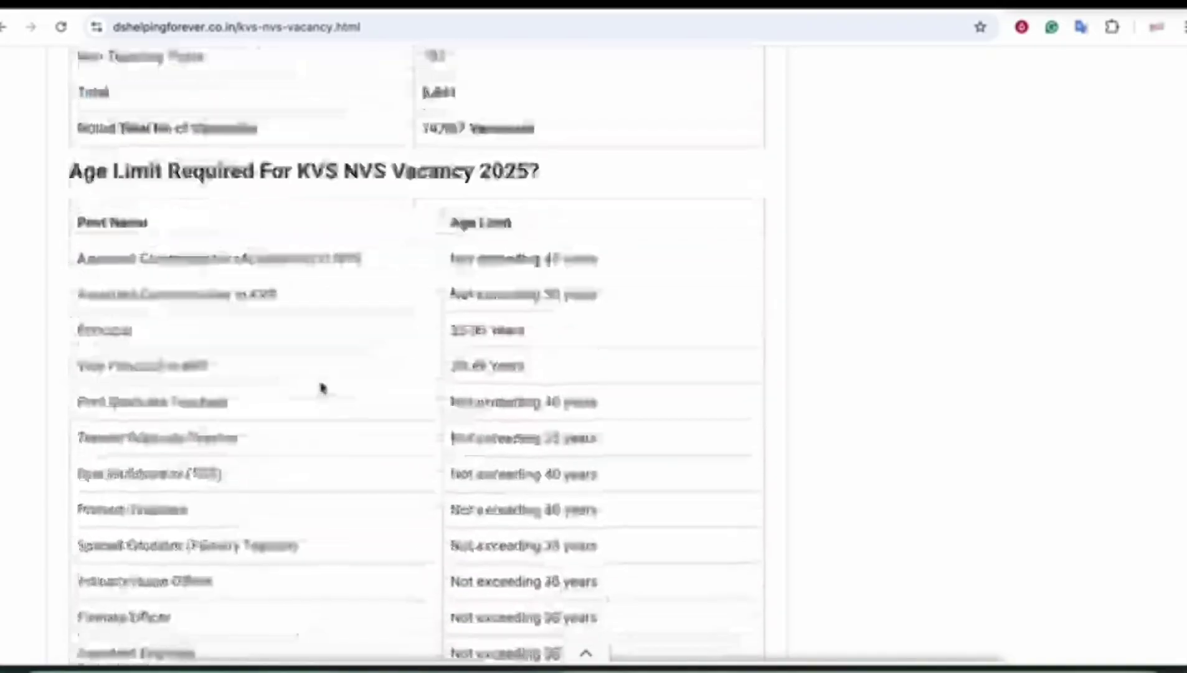
{"action": "scroll", "coordinate": [549, 302], "scroll_direction": "down", "scroll_amount": 2}
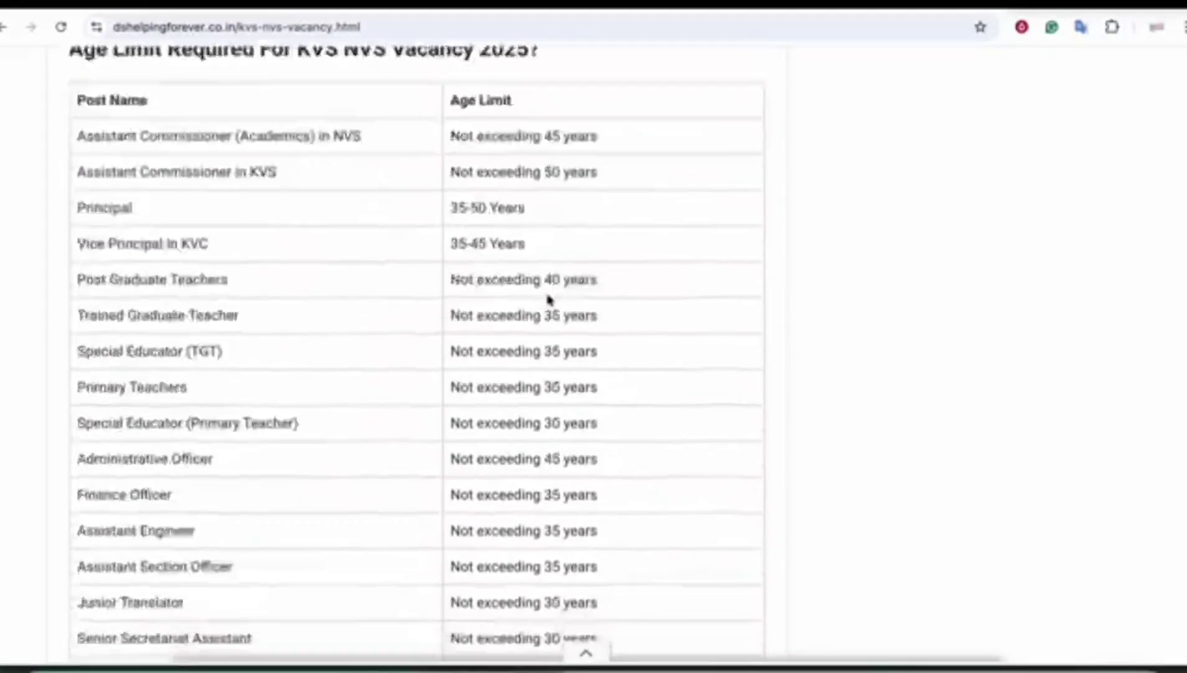
{"action": "scroll", "coordinate": [542, 303], "scroll_direction": "up", "scroll_amount": 2}
{"action": "scroll", "coordinate": [561, 308], "scroll_direction": "down", "scroll_amount": 15}
{"action": "scroll", "coordinate": [566, 314], "scroll_direction": "down", "scroll_amount": 20}
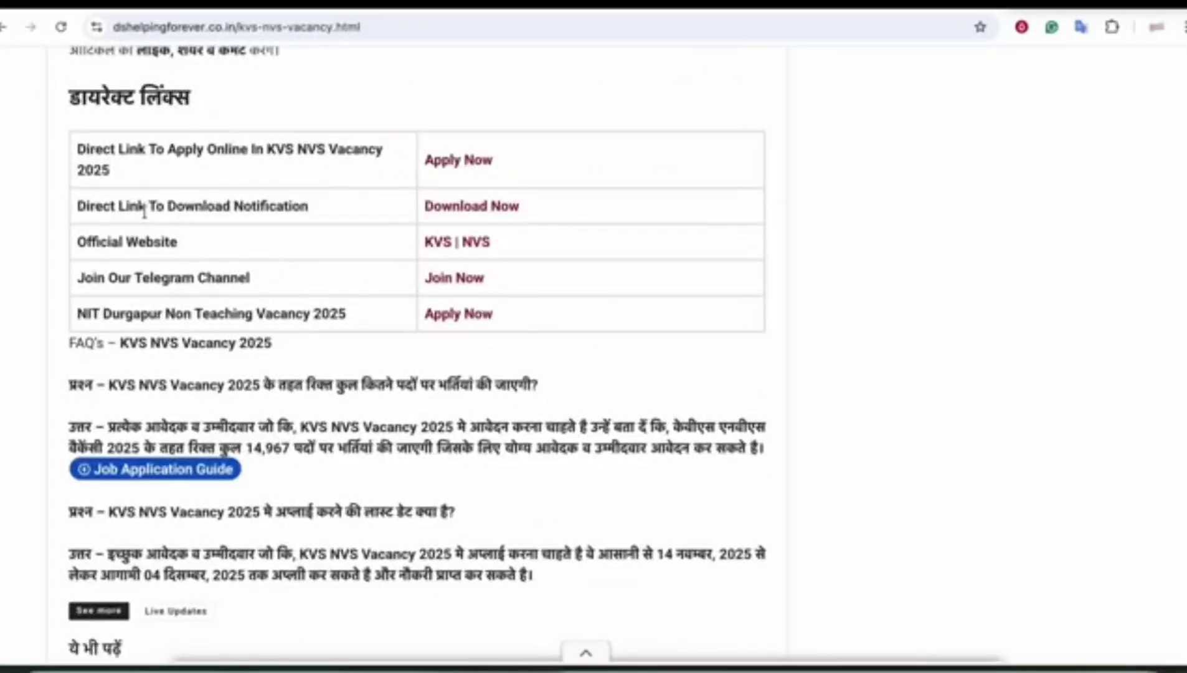
{"action": "left_click_drag", "start_coordinate": [171, 205], "coordinate": [308, 207]}
Open the notification PDF at 175% zoom and highlight the KVS and NVS titles
{"action": "left_click", "coordinate": [490, 211]}
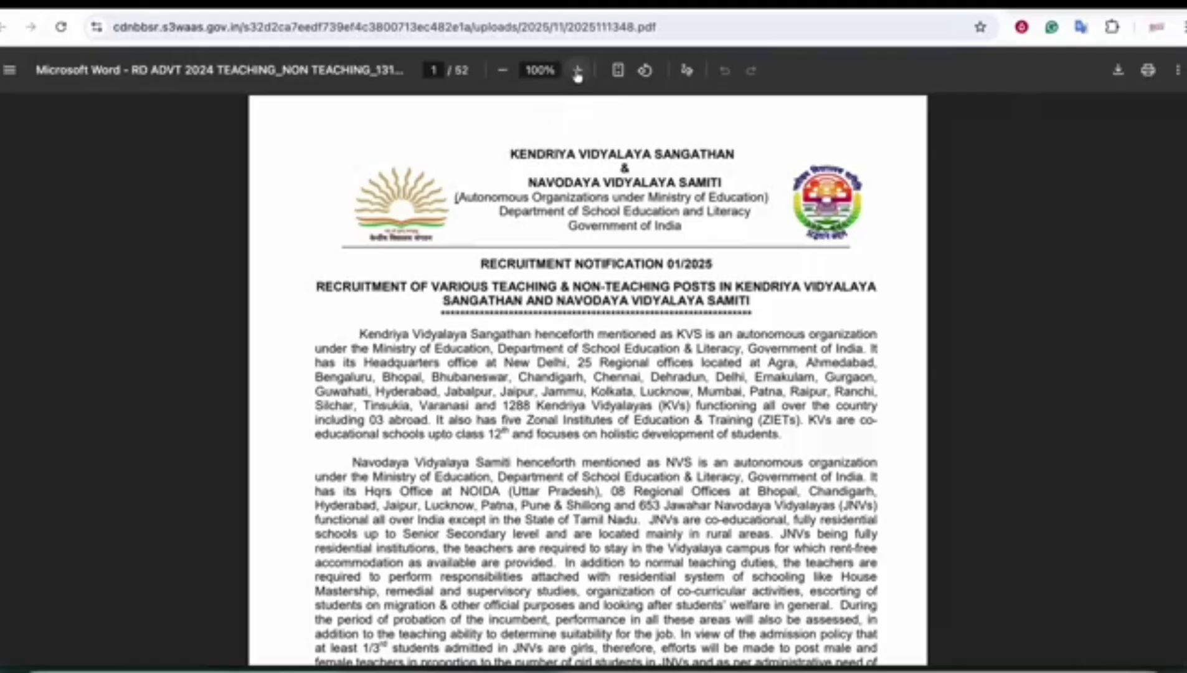
{"action": "left_click", "coordinate": [577, 70]}
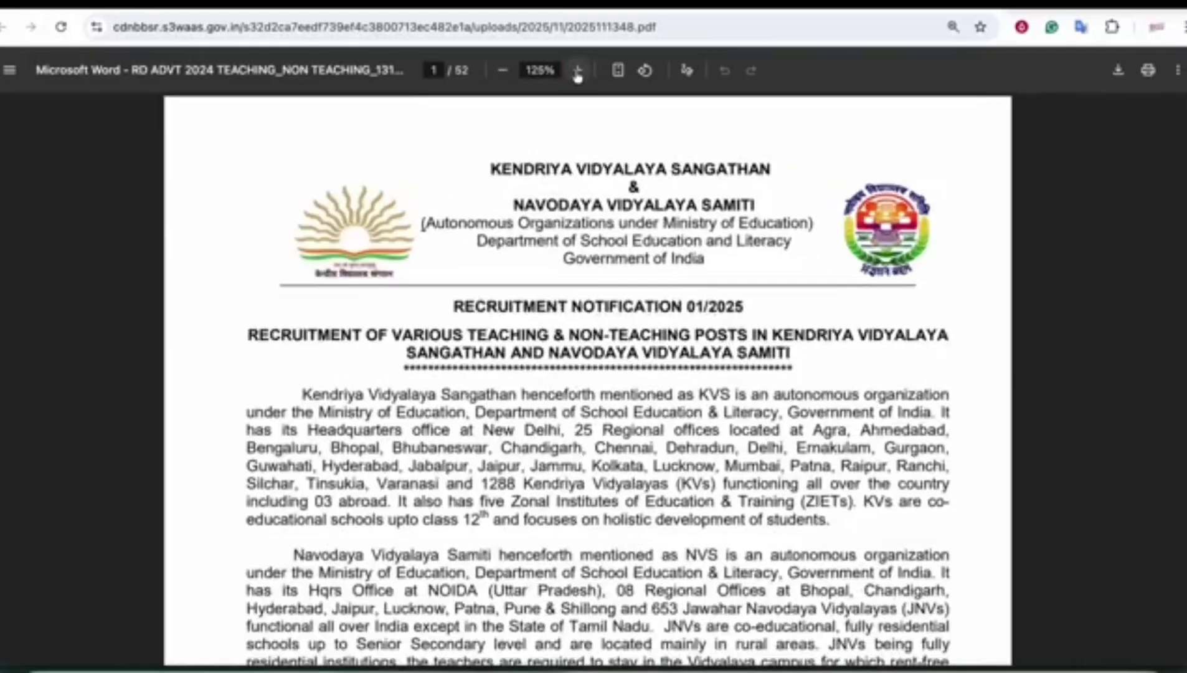
{"action": "left_click", "coordinate": [578, 71]}
{"action": "left_click", "coordinate": [577, 70]}
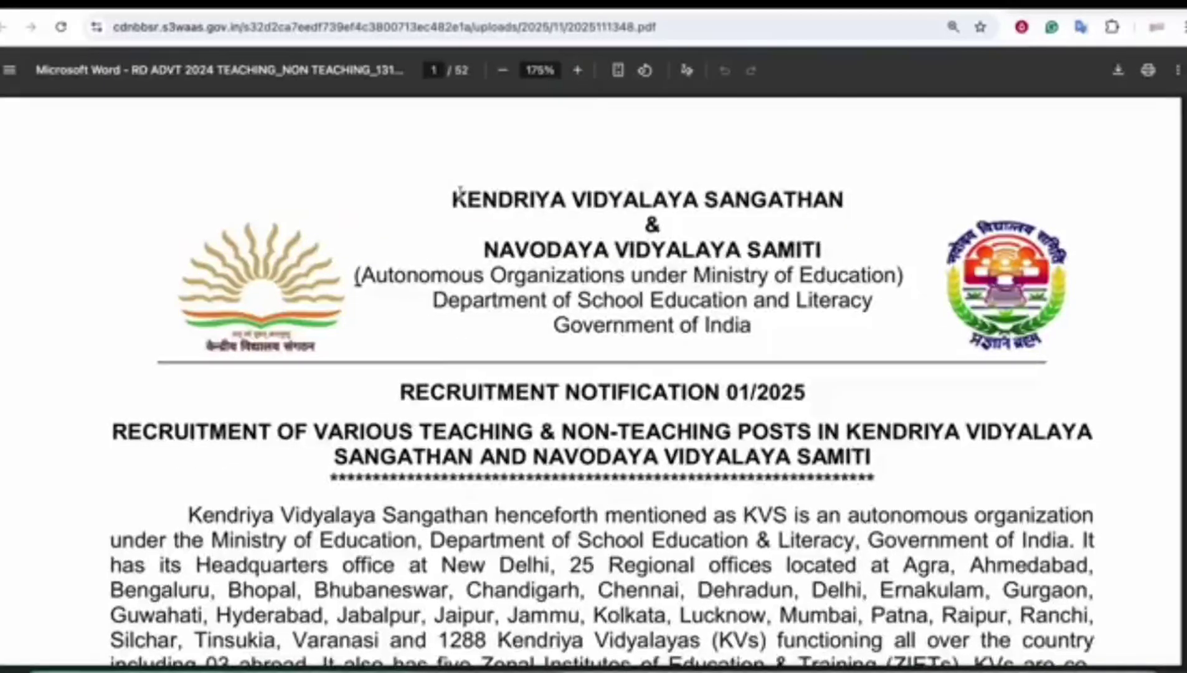
{"action": "left_click_drag", "start_coordinate": [459, 191], "coordinate": [784, 204]}
{"action": "left_click_drag", "start_coordinate": [547, 250], "coordinate": [801, 251]}
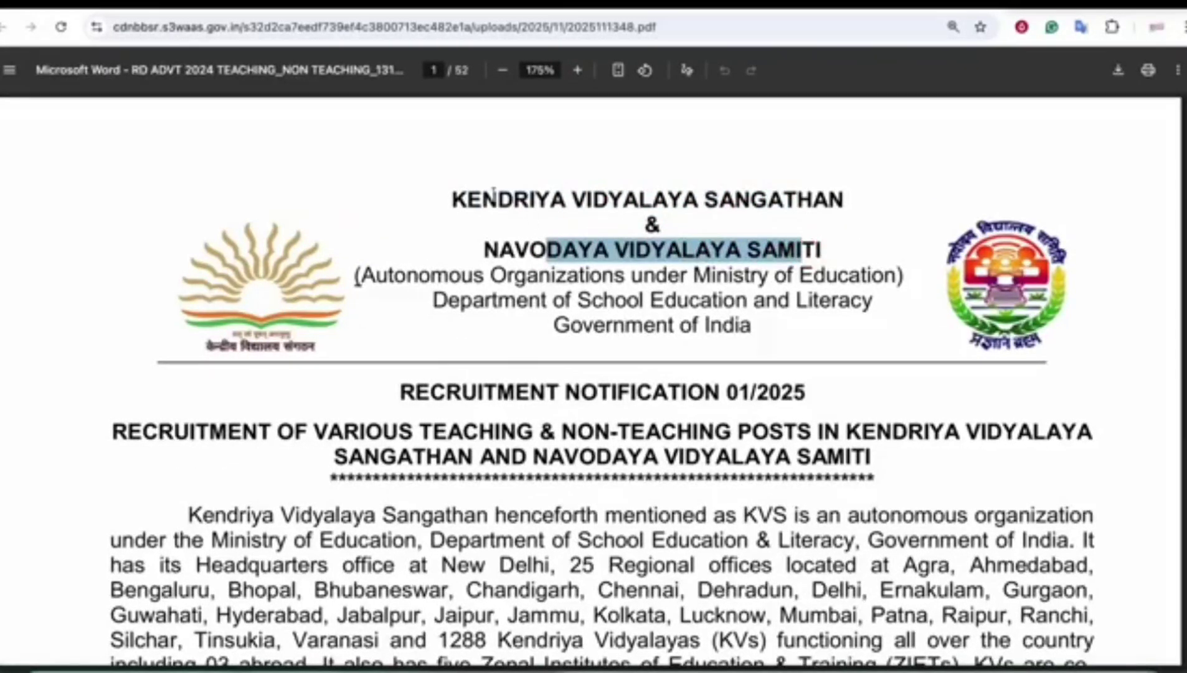
{"action": "left_click", "coordinate": [649, 269]}
Scroll down through the notification's vacancy tables
{"action": "scroll", "coordinate": [649, 270], "scroll_direction": "down", "scroll_amount": 10}
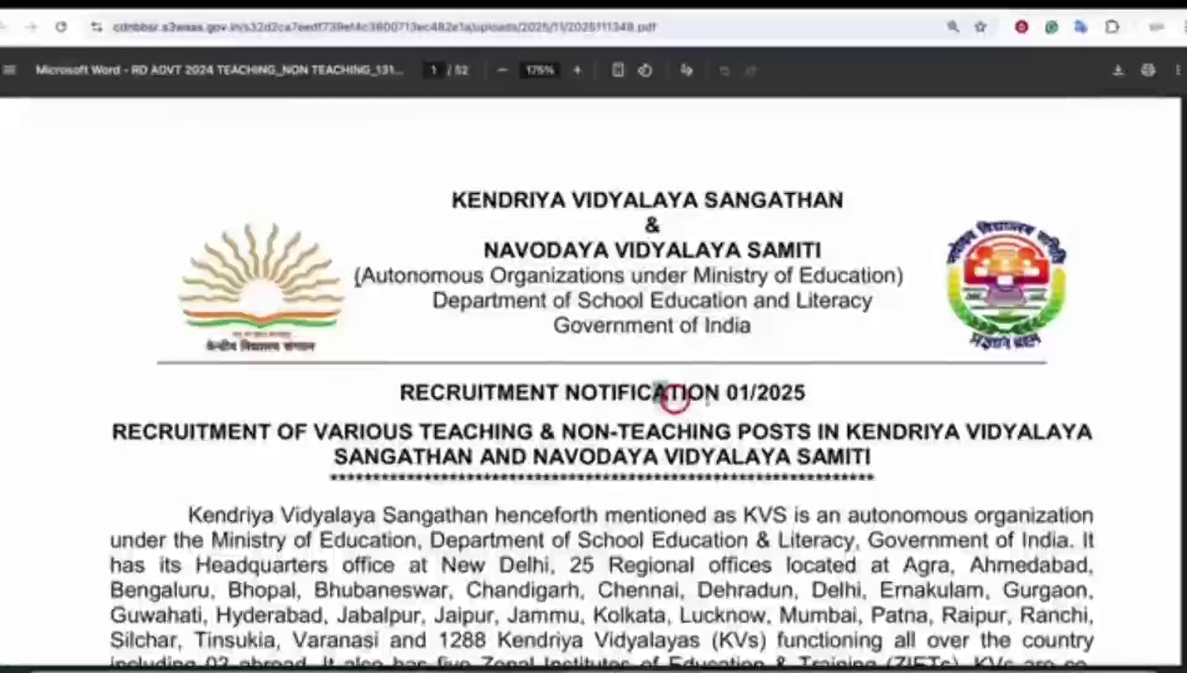
{"action": "left_click_drag", "start_coordinate": [654, 392], "coordinate": [804, 394]}
{"action": "scroll", "coordinate": [803, 394], "scroll_direction": "down", "scroll_amount": 5}
{"action": "scroll", "coordinate": [328, 262], "scroll_direction": "down", "scroll_amount": 15}
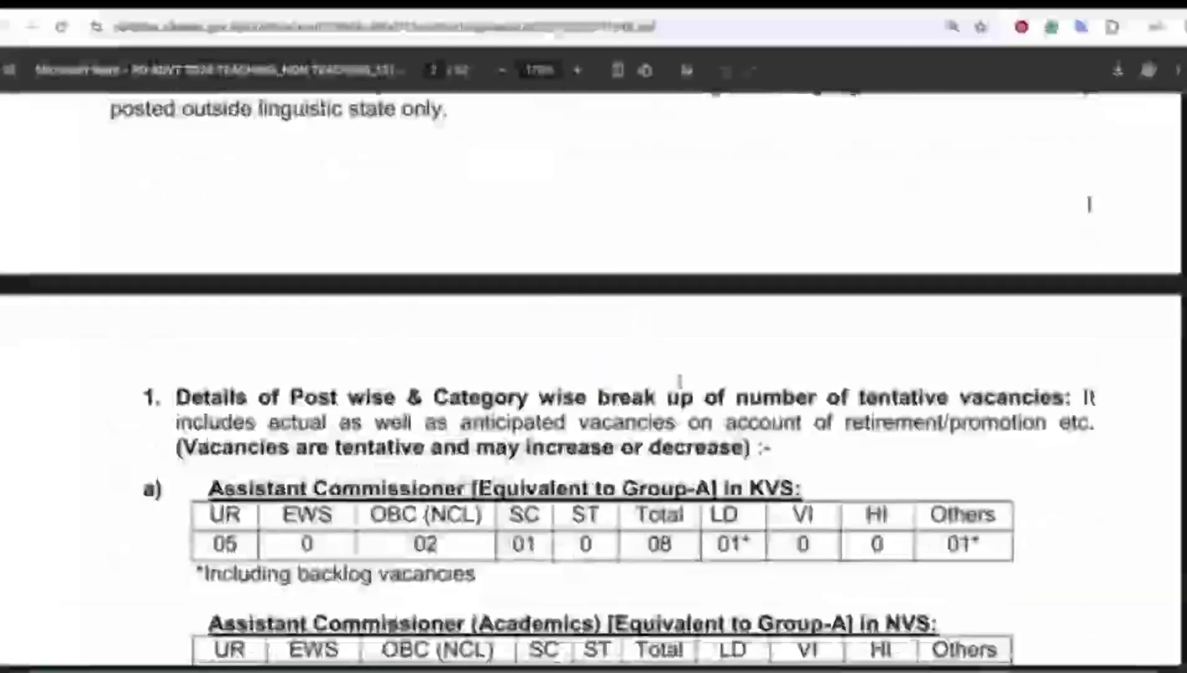
{"action": "scroll", "coordinate": [328, 263], "scroll_direction": "down", "scroll_amount": 20}
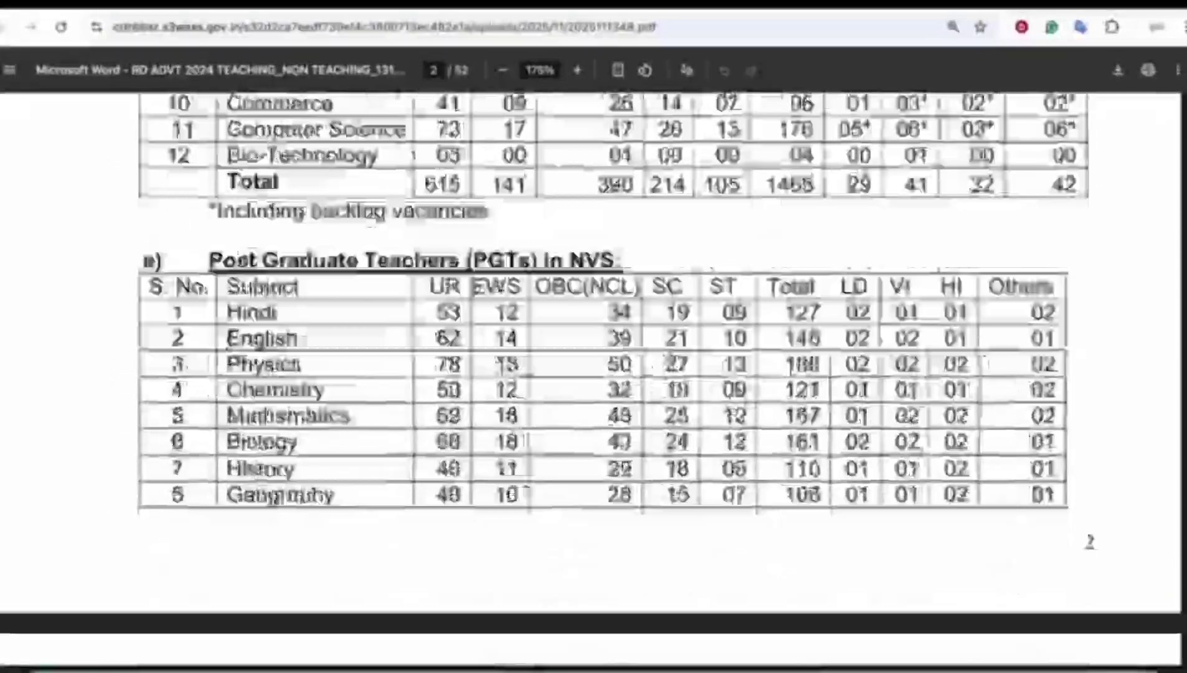
{"action": "scroll", "coordinate": [328, 263], "scroll_direction": "down", "scroll_amount": 5}
Close the PDF and open the online application portal from the article's apply-online link
{"action": "key", "text": "ctrl+w"}
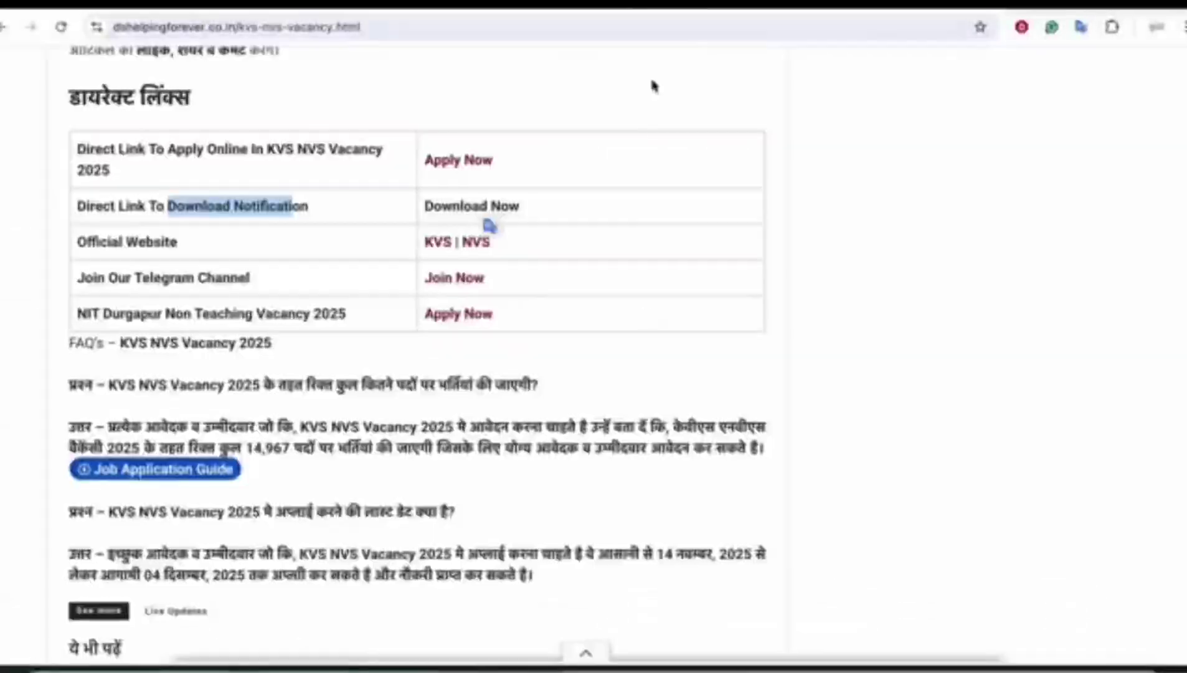
{"action": "left_click", "coordinate": [209, 275]}
{"action": "left_click_drag", "start_coordinate": [112, 245], "coordinate": [272, 244]}
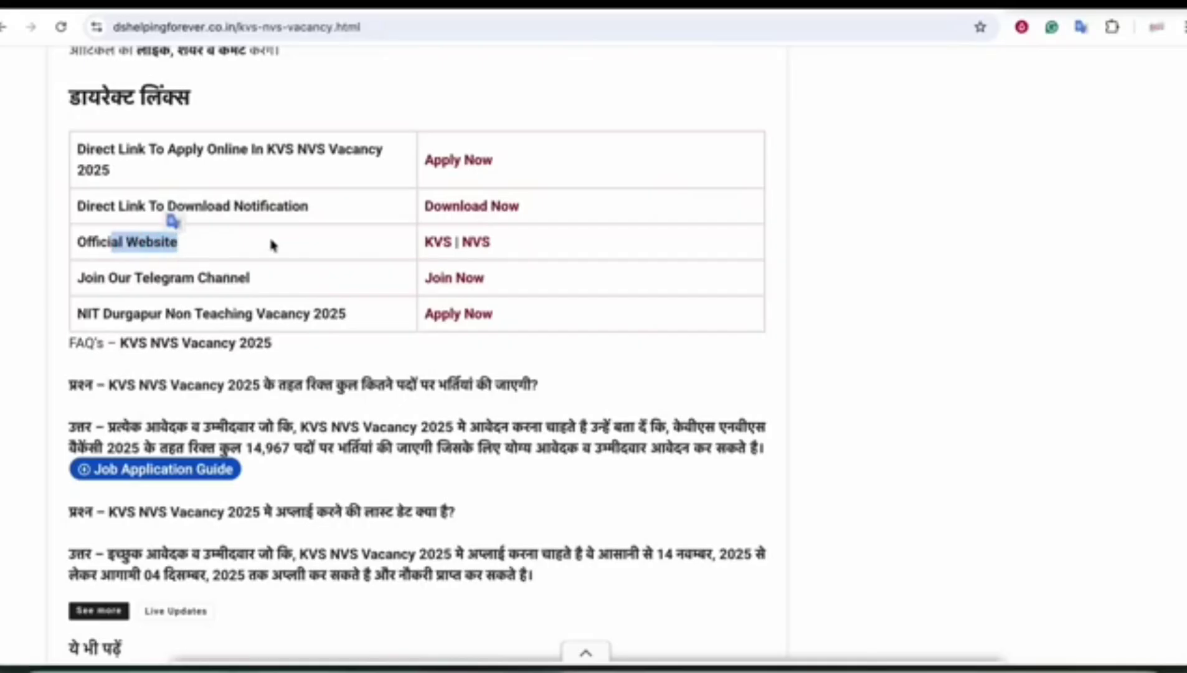
{"action": "left_click_drag", "start_coordinate": [106, 144], "coordinate": [294, 146]}
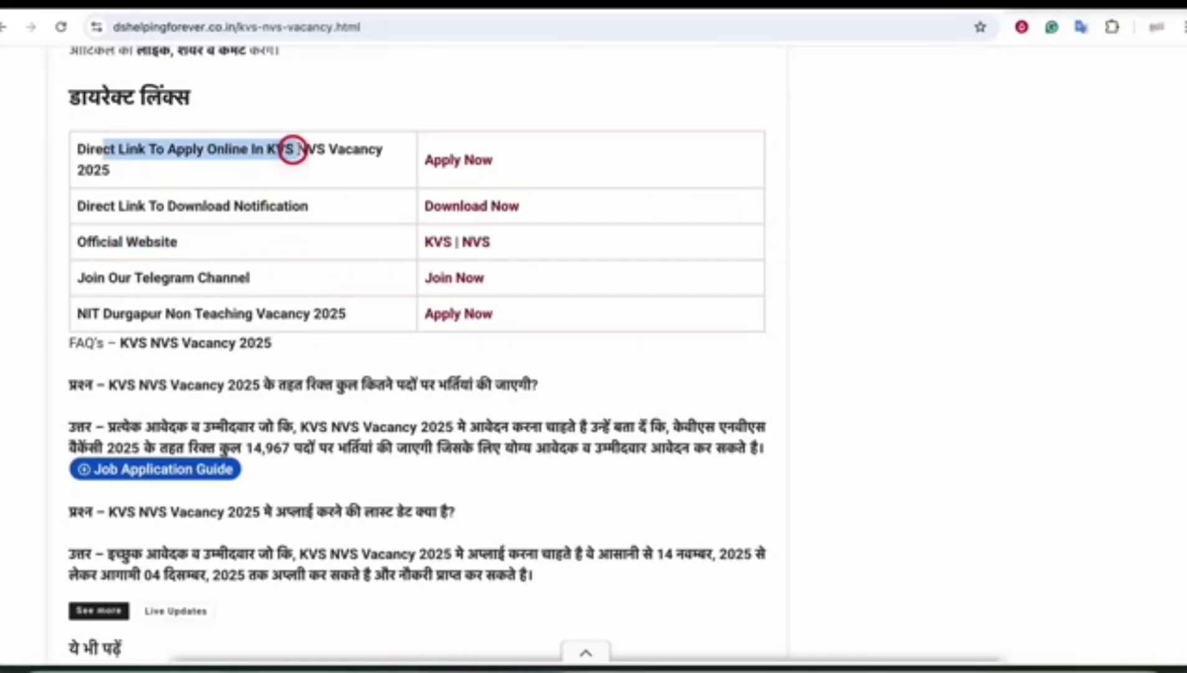
{"action": "left_click", "coordinate": [464, 160]}
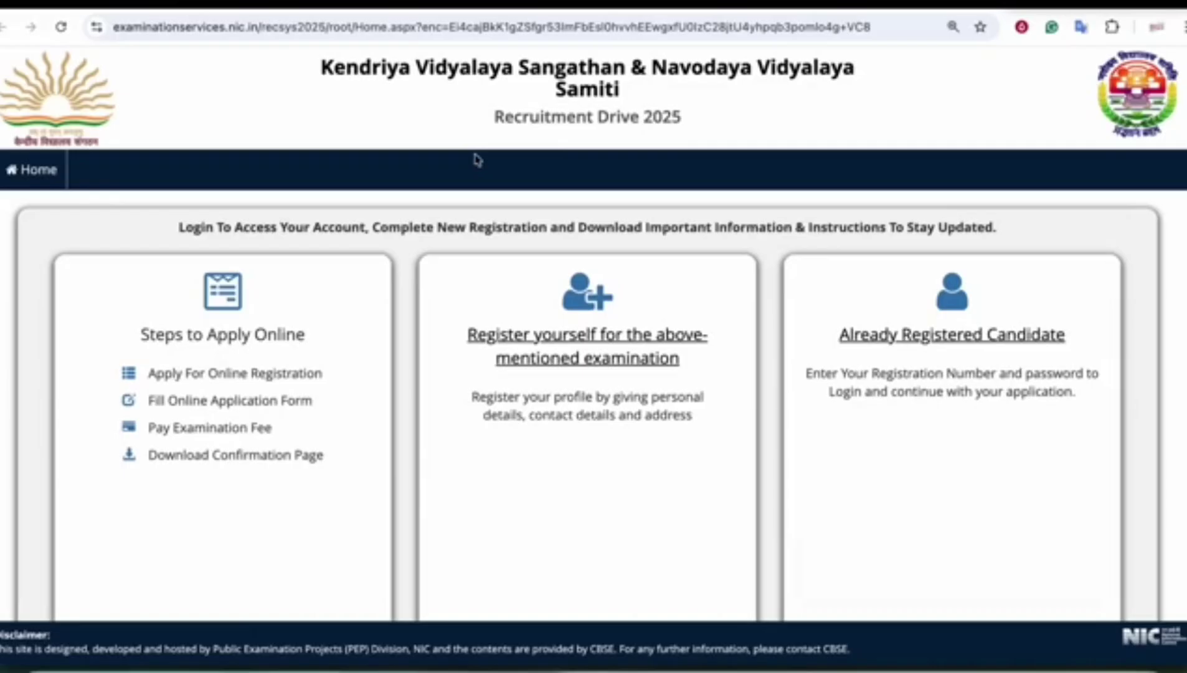
Look over the Recruitment Drive 2025 home page, highlighting words in its title
{"action": "scroll", "coordinate": [682, 295], "scroll_direction": "down", "scroll_amount": 4}
{"action": "scroll", "coordinate": [684, 297], "scroll_direction": "up", "scroll_amount": 4}
{"action": "left_click_drag", "start_coordinate": [321, 65], "coordinate": [852, 70]}
{"action": "left_click_drag", "start_coordinate": [523, 120], "coordinate": [682, 121]}
{"action": "scroll", "coordinate": [648, 187], "scroll_direction": "down", "scroll_amount": 3}
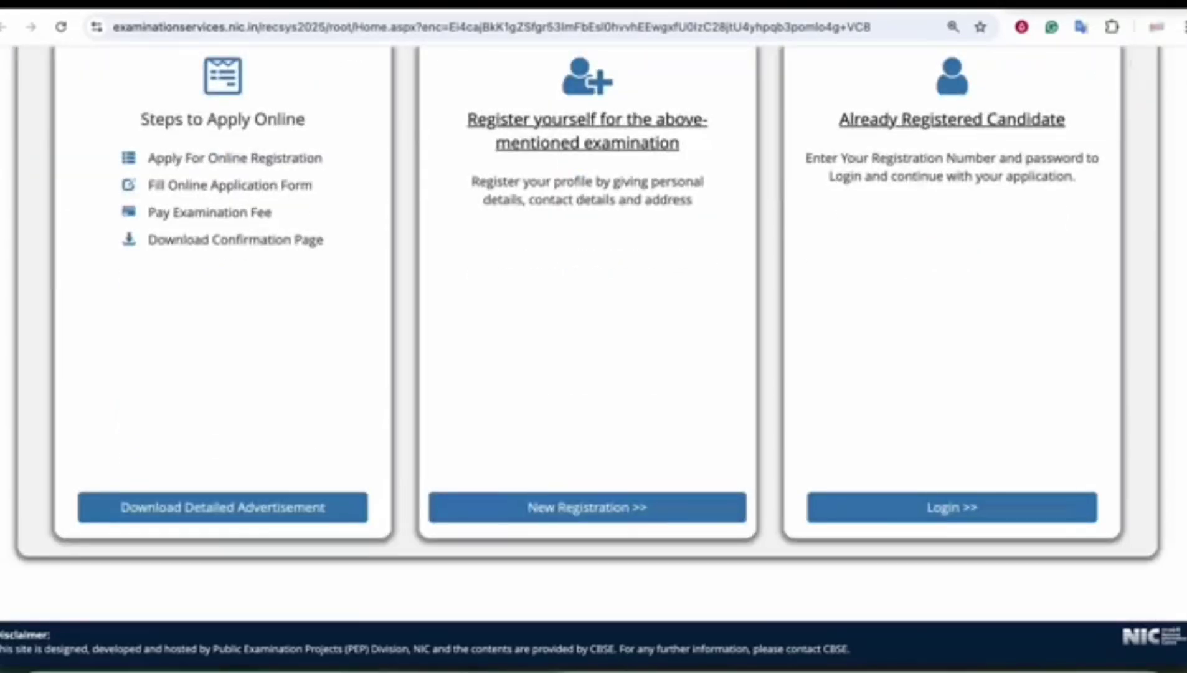
Mark up the New Registration and Login options, then start a new candidate registration
{"action": "mouse_move", "coordinate": [811, 14]}
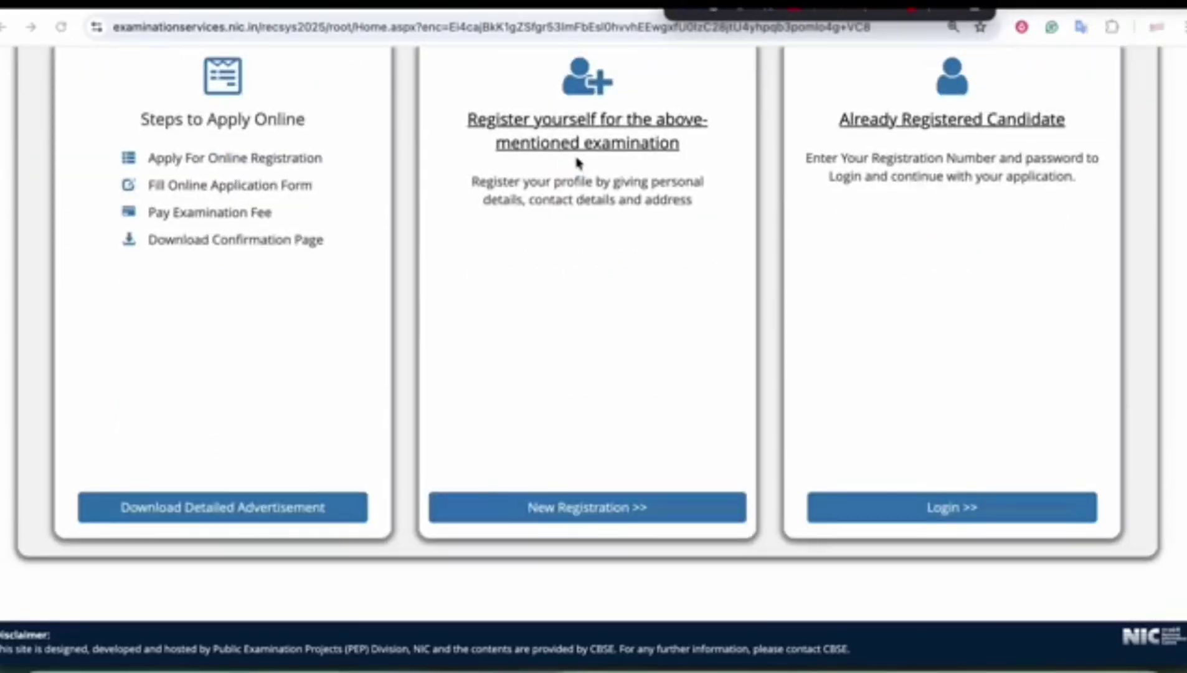
{"action": "mouse_move", "coordinate": [561, 99]}
{"action": "left_mouse_down"}
{"action": "mouse_move", "coordinate": [495, 107]}
{"action": "mouse_move", "coordinate": [655, 206]}
{"action": "mouse_move", "coordinate": [558, 95]}
{"action": "left_mouse_up"}
{"action": "mouse_move", "coordinate": [641, 421]}
{"action": "left_mouse_down"}
{"action": "mouse_move", "coordinate": [613, 424]}
{"action": "mouse_move", "coordinate": [690, 505]}
{"action": "mouse_move", "coordinate": [618, 450]}
{"action": "left_mouse_up"}
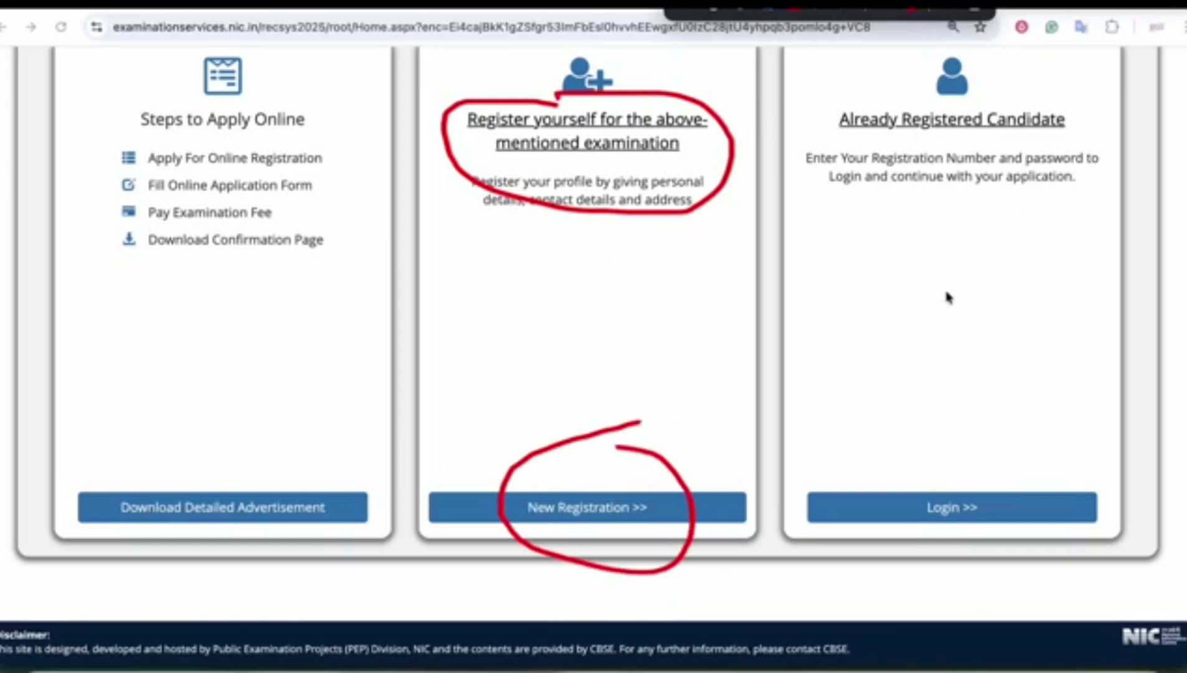
{"action": "mouse_move", "coordinate": [428, 314]}
{"action": "left_mouse_down"}
{"action": "mouse_move", "coordinate": [515, 392]}
{"action": "mouse_move", "coordinate": [483, 411]}
{"action": "left_mouse_up"}
{"action": "mouse_move", "coordinate": [1002, 465]}
{"action": "left_mouse_down"}
{"action": "mouse_move", "coordinate": [920, 469]}
{"action": "mouse_move", "coordinate": [961, 489]}
{"action": "left_mouse_up"}
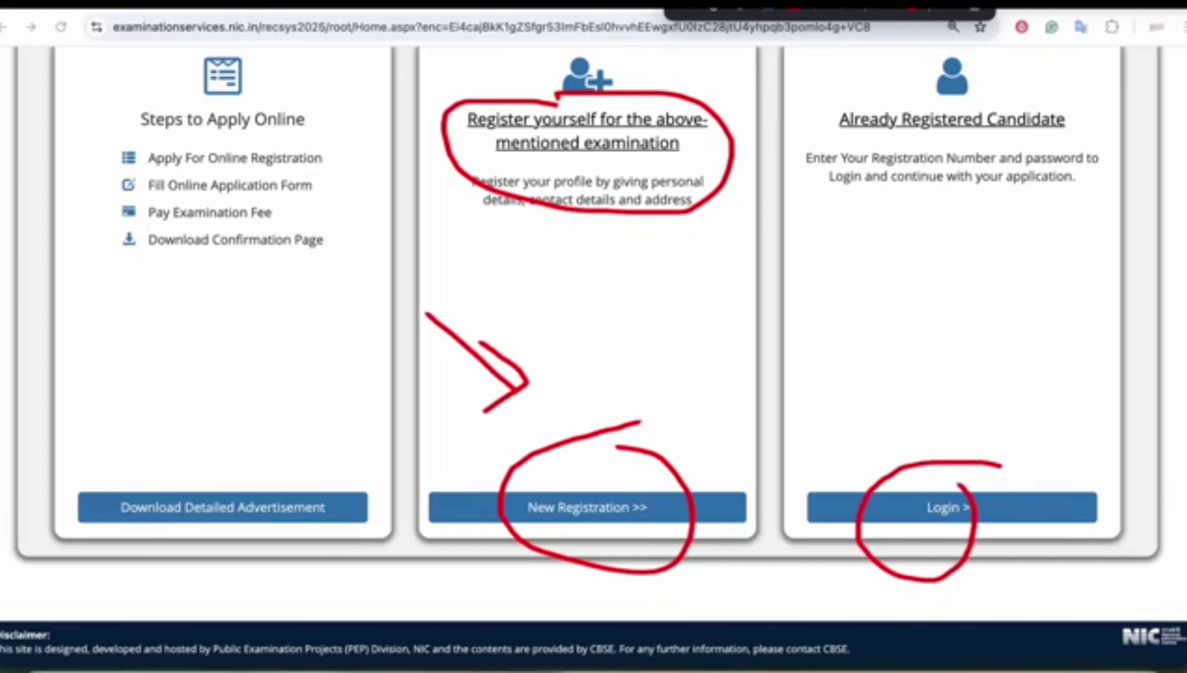
{"action": "key", "text": "Escape"}
{"action": "left_click", "coordinate": [567, 514]}
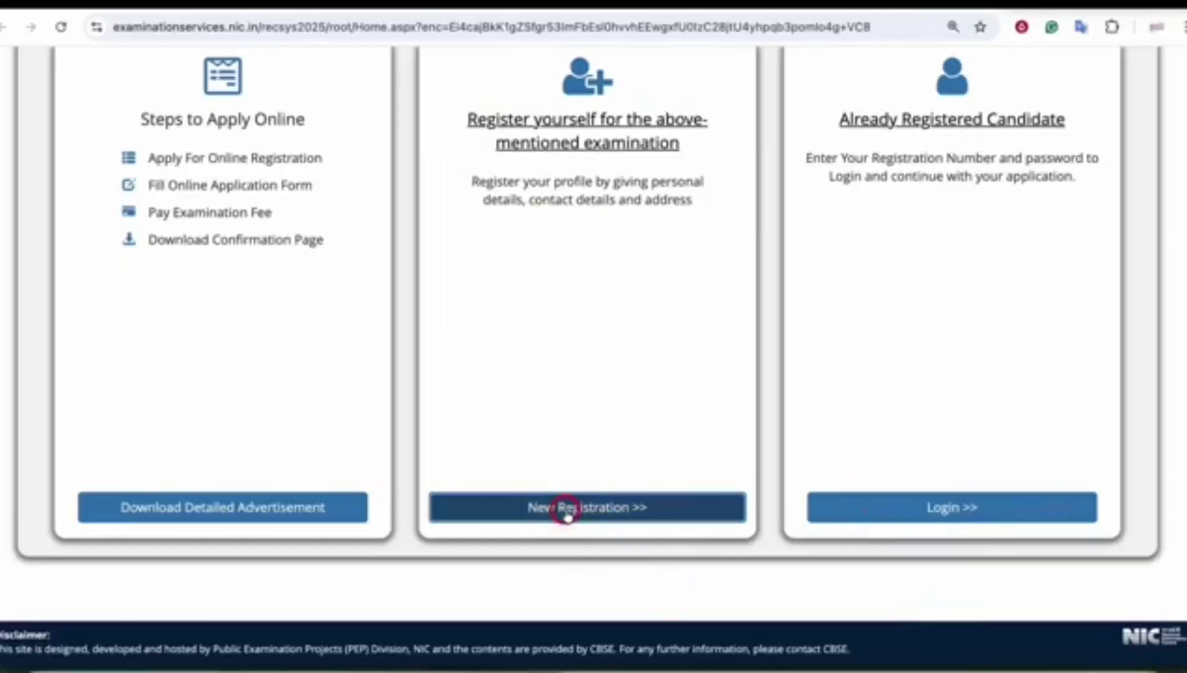
Scroll past the examination fee table, accept the instructions declaration and proceed to the form
{"action": "scroll", "coordinate": [688, 298], "scroll_direction": "down", "scroll_amount": 4}
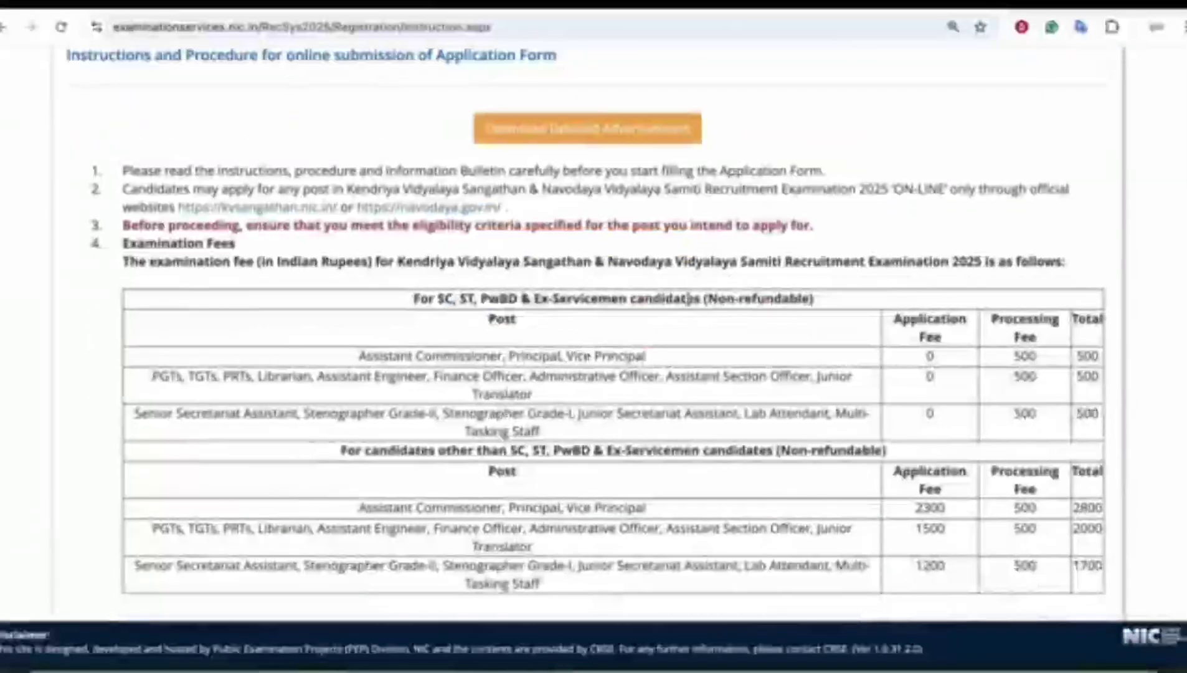
{"action": "left_click_drag", "start_coordinate": [527, 336], "coordinate": [684, 471]}
{"action": "left_click", "coordinate": [633, 408]}
{"action": "scroll", "coordinate": [699, 405], "scroll_direction": "down", "scroll_amount": 10}
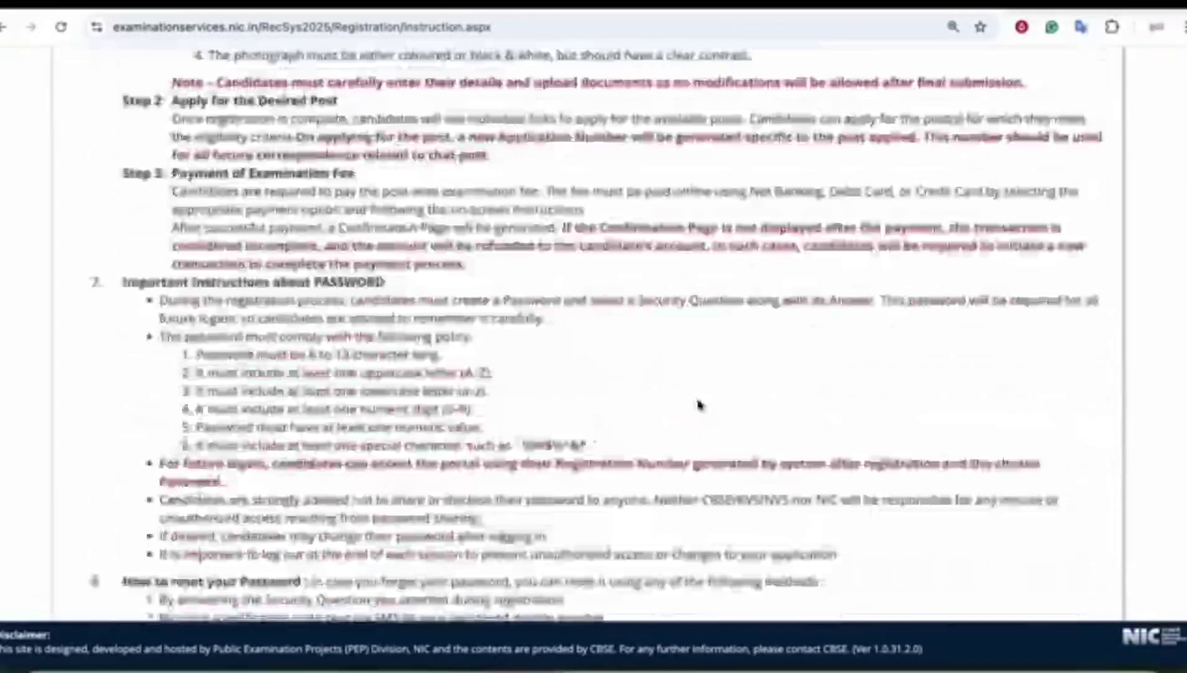
{"action": "scroll", "coordinate": [699, 405], "scroll_direction": "down", "scroll_amount": 4}
{"action": "left_click", "coordinate": [75, 471]}
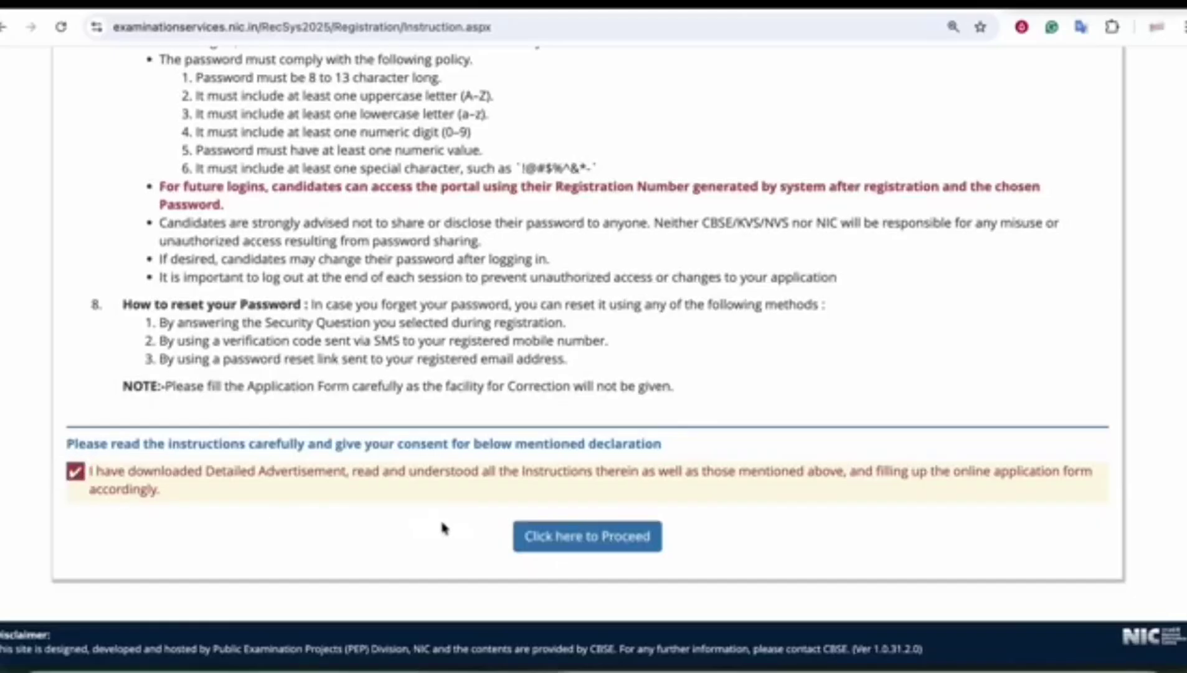
{"action": "left_click", "coordinate": [588, 551]}
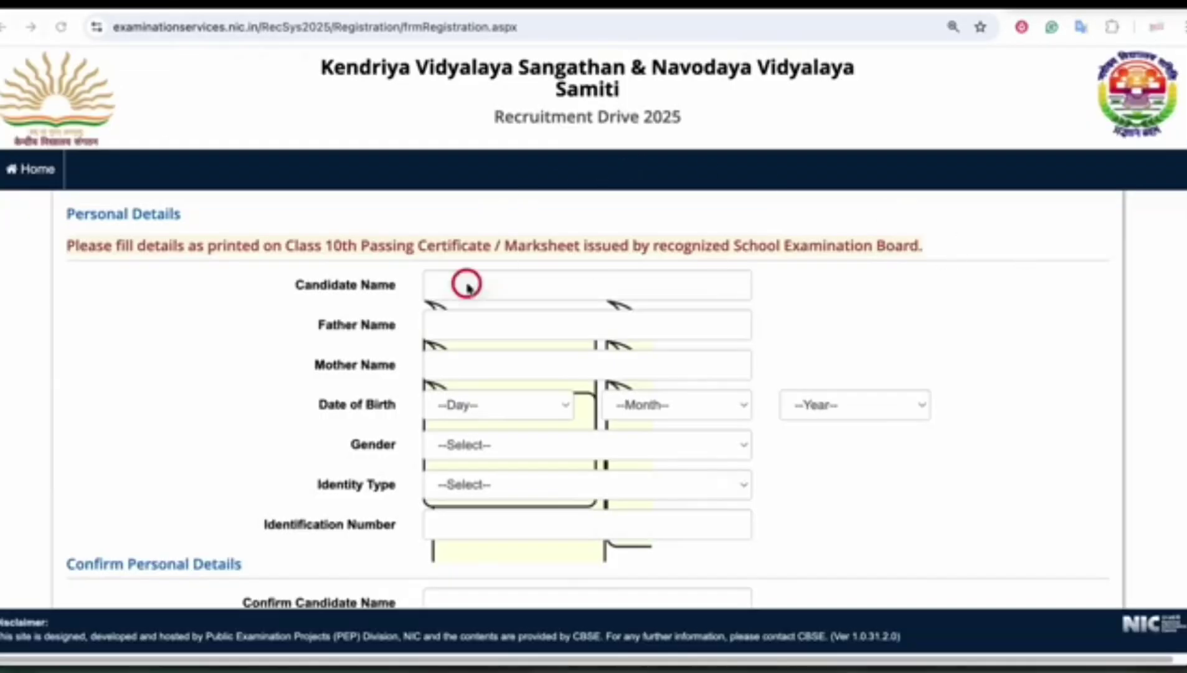
Go through the Candidate Name, Father Name and Mother Name fields
{"action": "left_click", "coordinate": [488, 280]}
{"action": "left_click", "coordinate": [454, 322]}
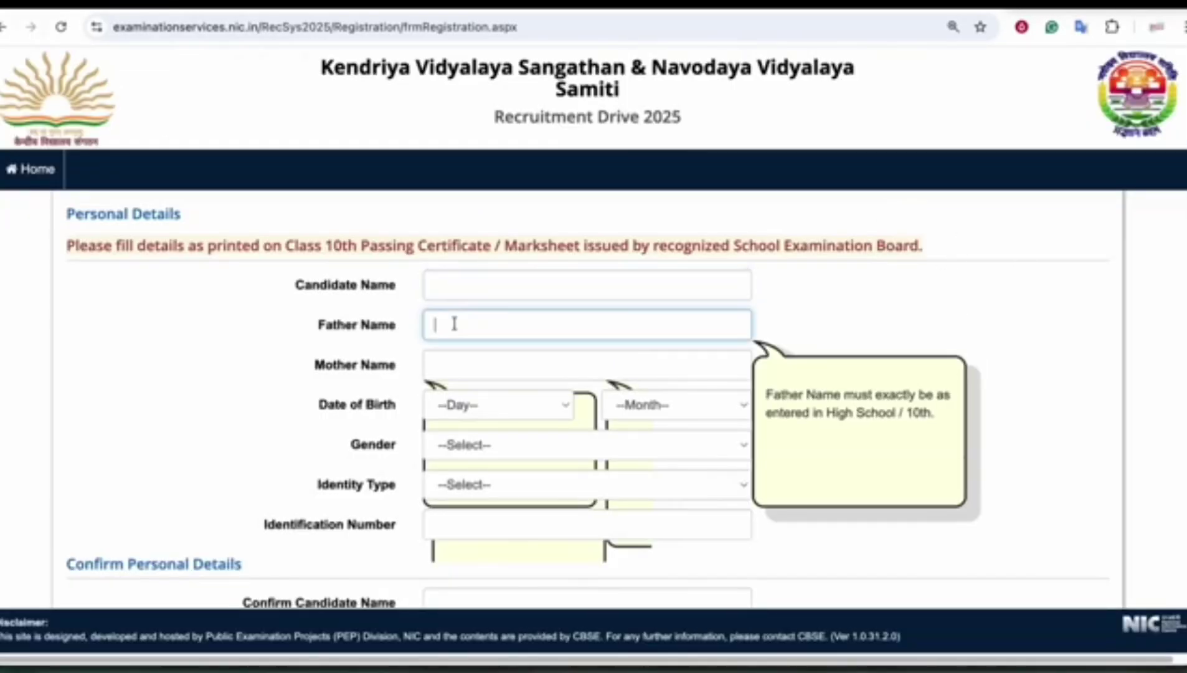
{"action": "left_click", "coordinate": [448, 356]}
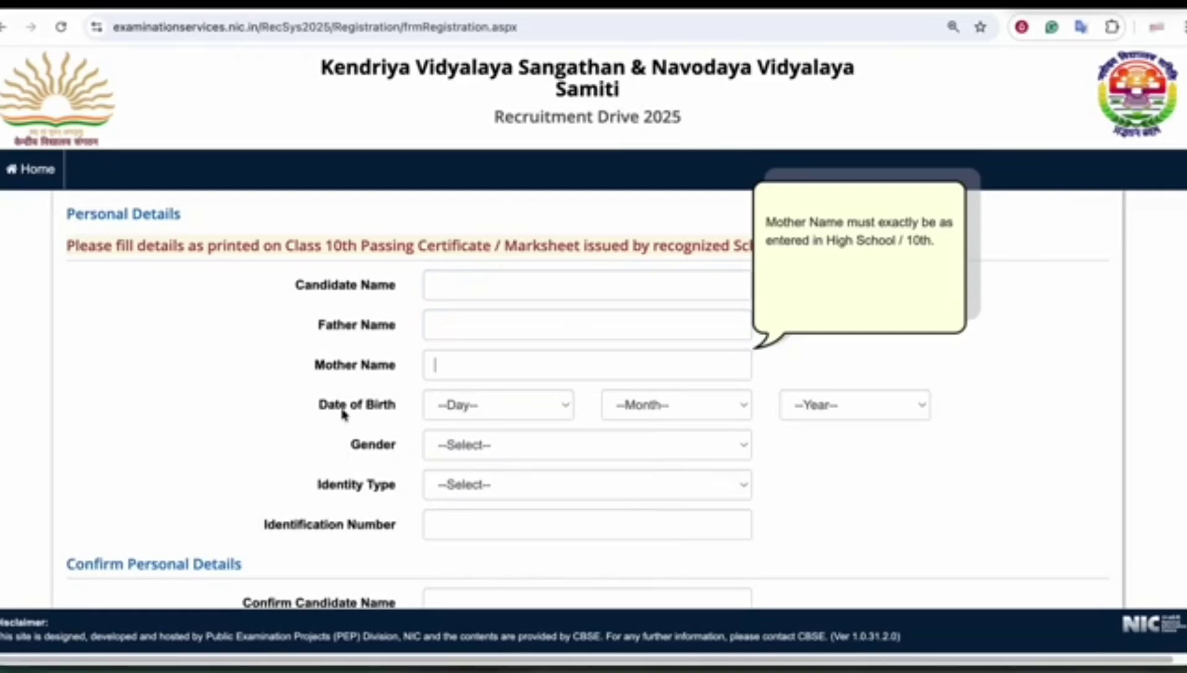
{"action": "left_click_drag", "start_coordinate": [328, 405], "coordinate": [393, 403]}
{"action": "scroll", "coordinate": [580, 411], "scroll_direction": "down", "scroll_amount": 1}
{"action": "scroll", "coordinate": [579, 411], "scroll_direction": "down", "scroll_amount": 1}
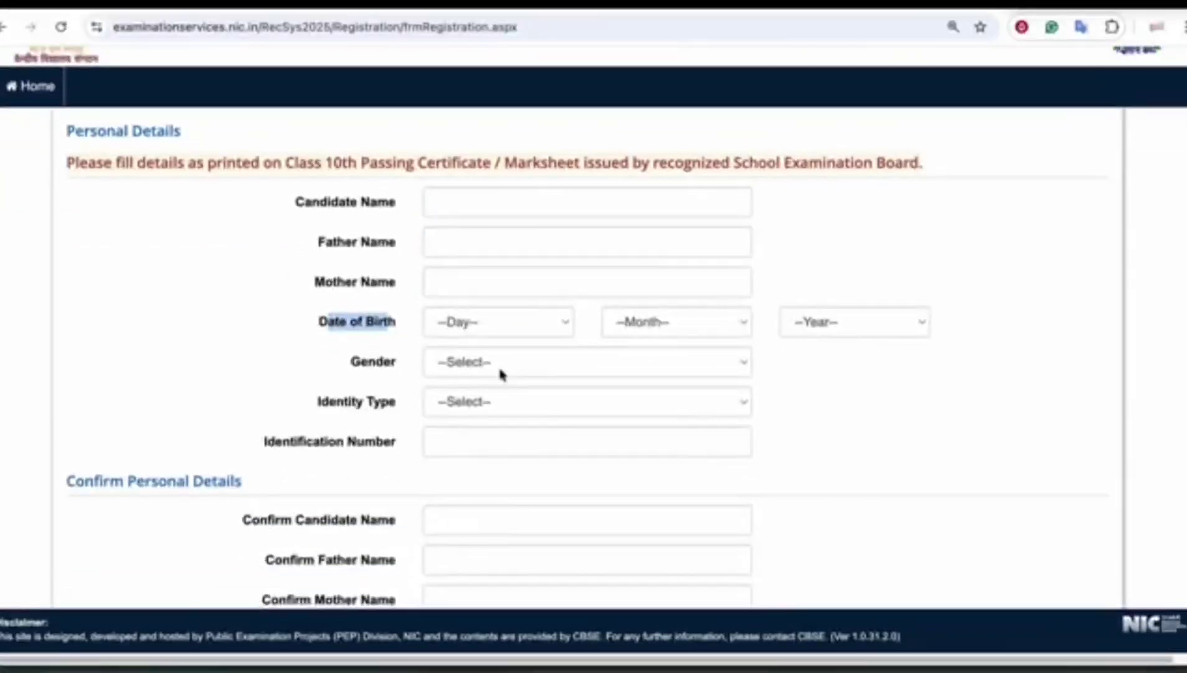
Set Gender to Male and Identity Type to PAN Card
{"action": "left_click", "coordinate": [501, 374]}
{"action": "left_click", "coordinate": [474, 376]}
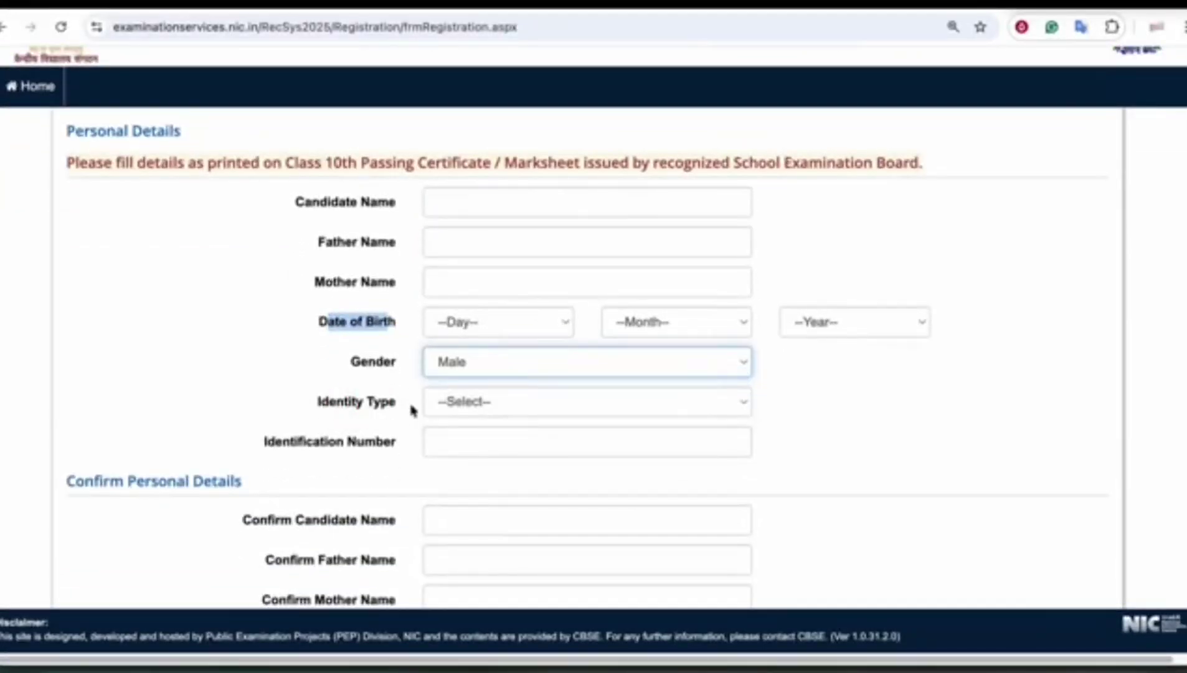
{"action": "left_click", "coordinate": [493, 406]}
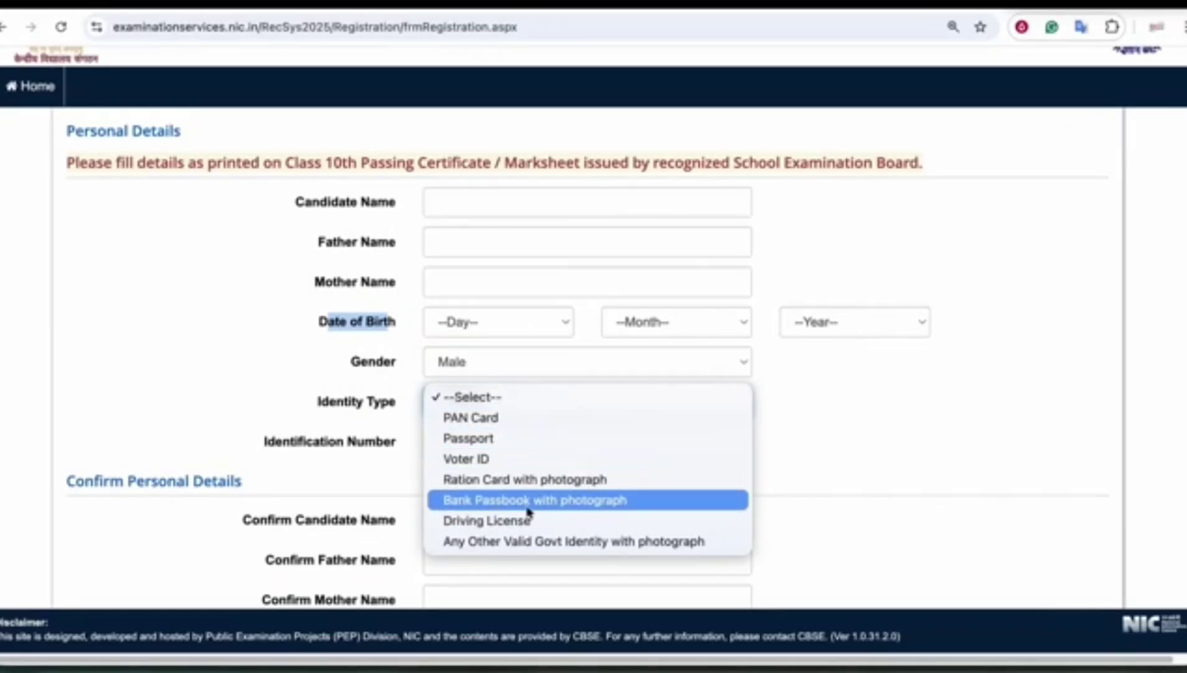
{"action": "left_click", "coordinate": [470, 418]}
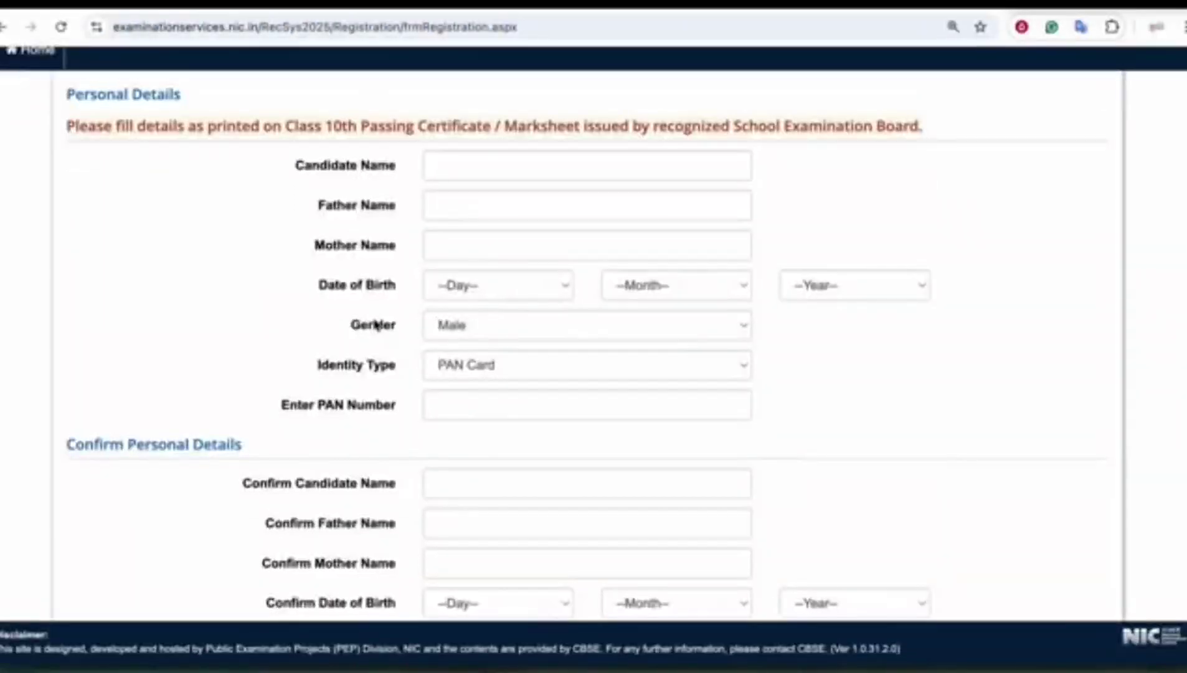
Try the other government ID identity type, then switch Identity Type back to PAN Card
{"action": "scroll", "coordinate": [377, 325], "scroll_direction": "down", "scroll_amount": 2}
{"action": "left_click", "coordinate": [473, 312]}
{"action": "scroll", "coordinate": [417, 294], "scroll_direction": "down", "scroll_amount": 3}
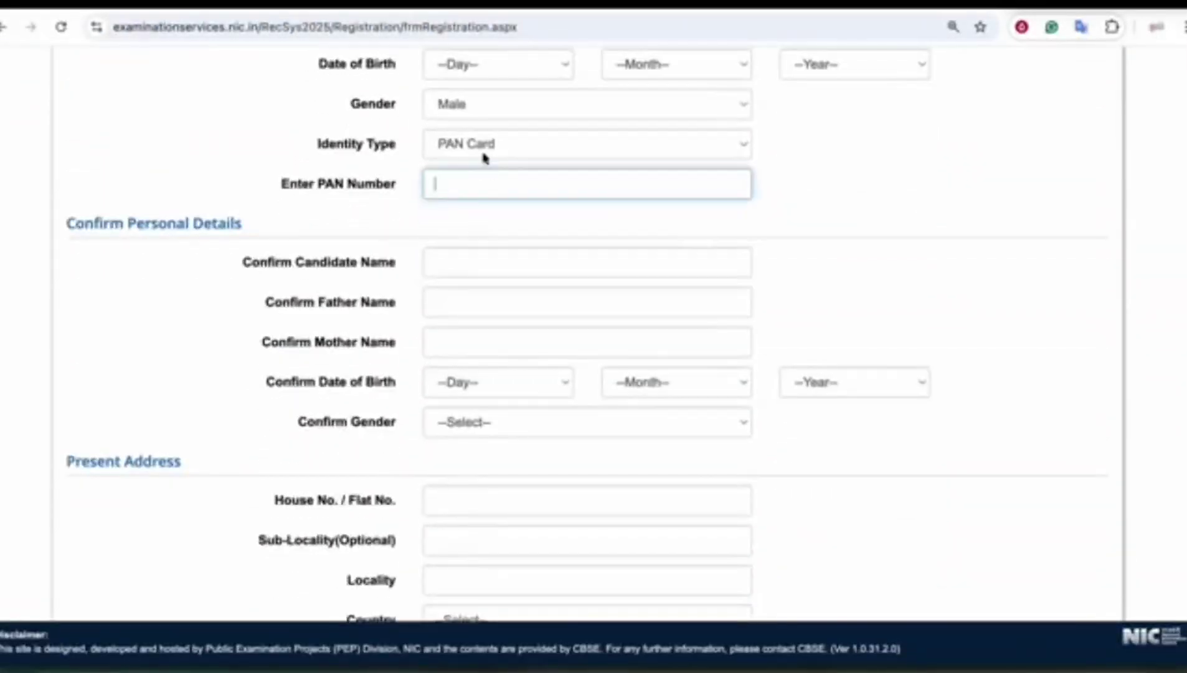
{"action": "left_click", "coordinate": [485, 156]}
{"action": "left_click", "coordinate": [492, 264]}
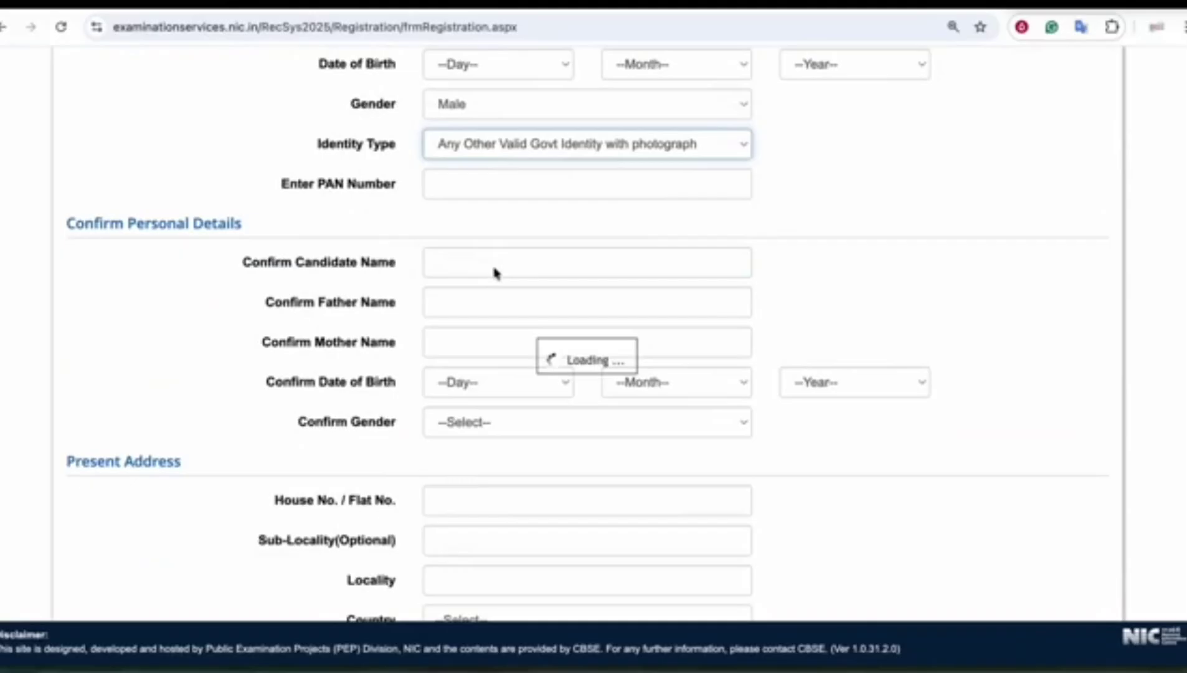
{"action": "left_click", "coordinate": [500, 185]}
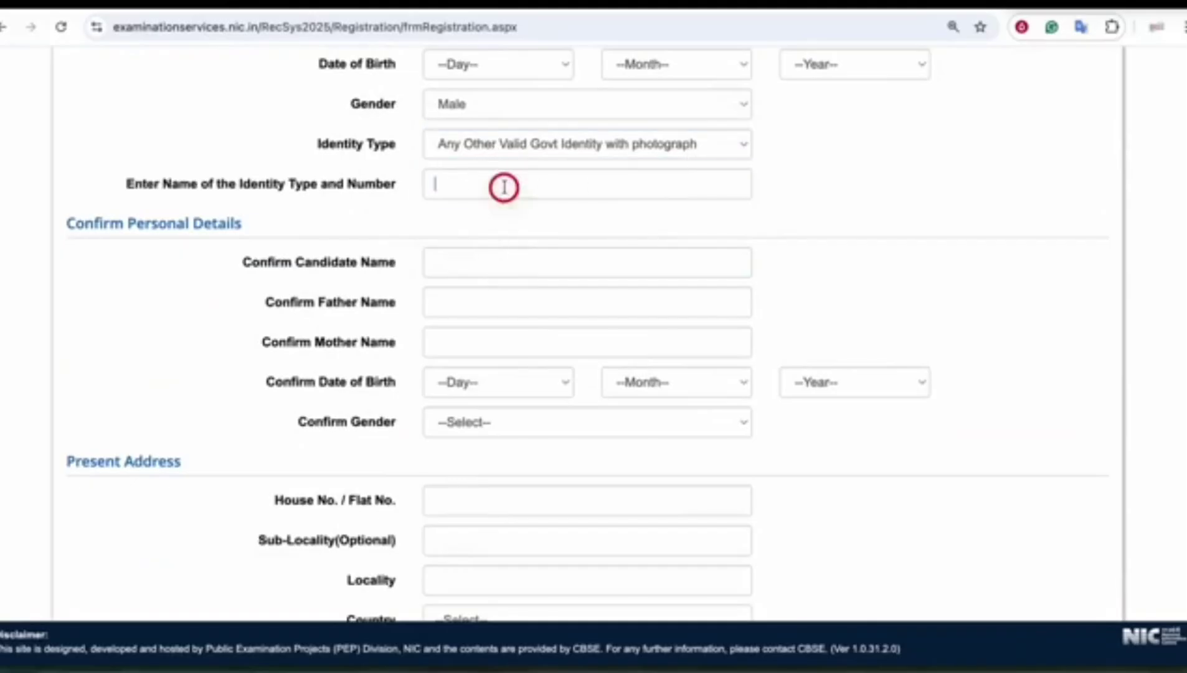
{"action": "left_click", "coordinate": [473, 151]}
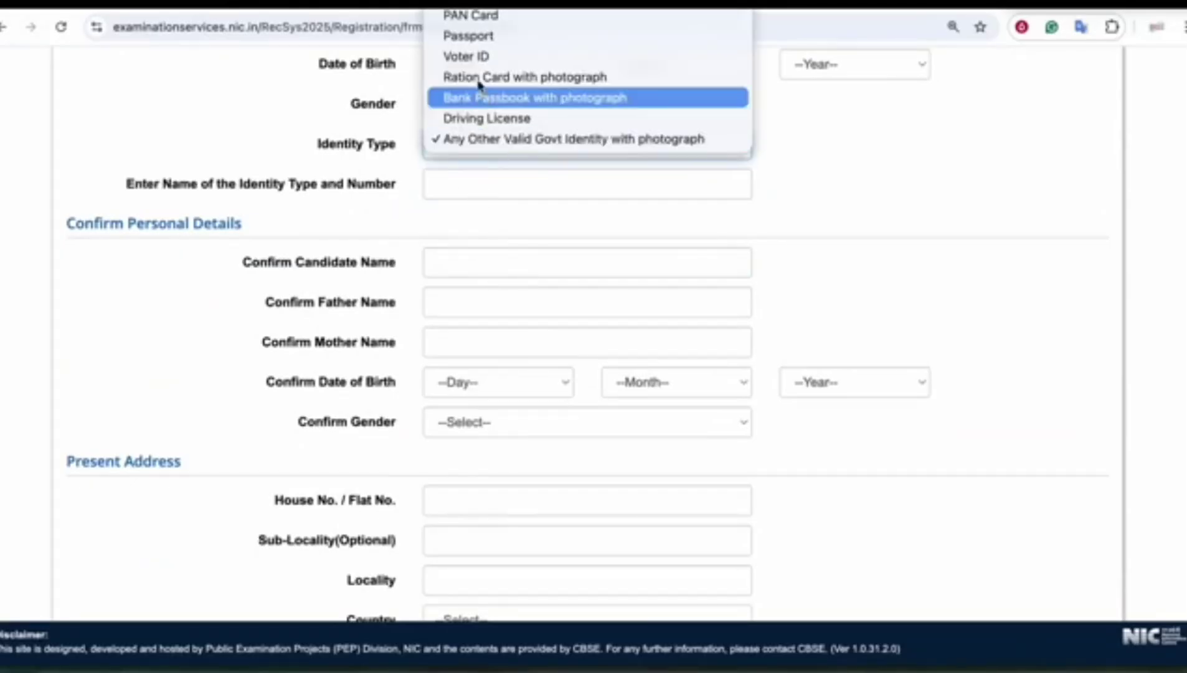
{"action": "left_click", "coordinate": [474, 17]}
Go through the Confirm Candidate and Father Name fields and choose Male for Confirm Gender
{"action": "scroll", "coordinate": [368, 217], "scroll_direction": "down", "scroll_amount": 1}
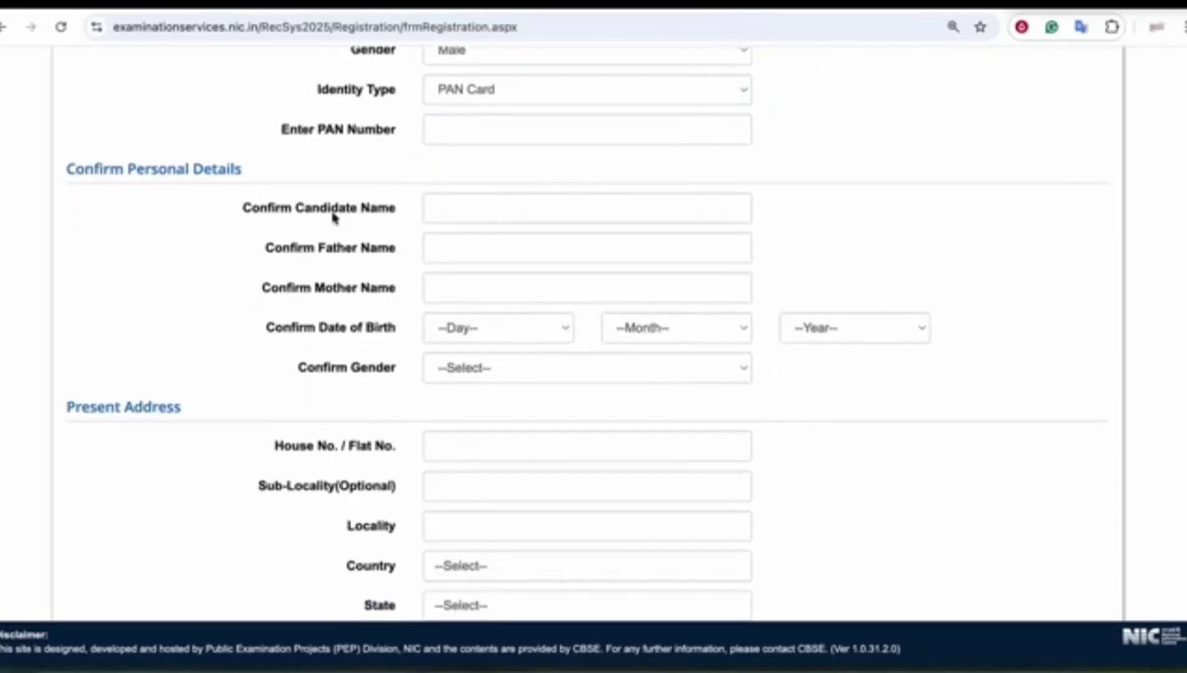
{"action": "left_click", "coordinate": [491, 211]}
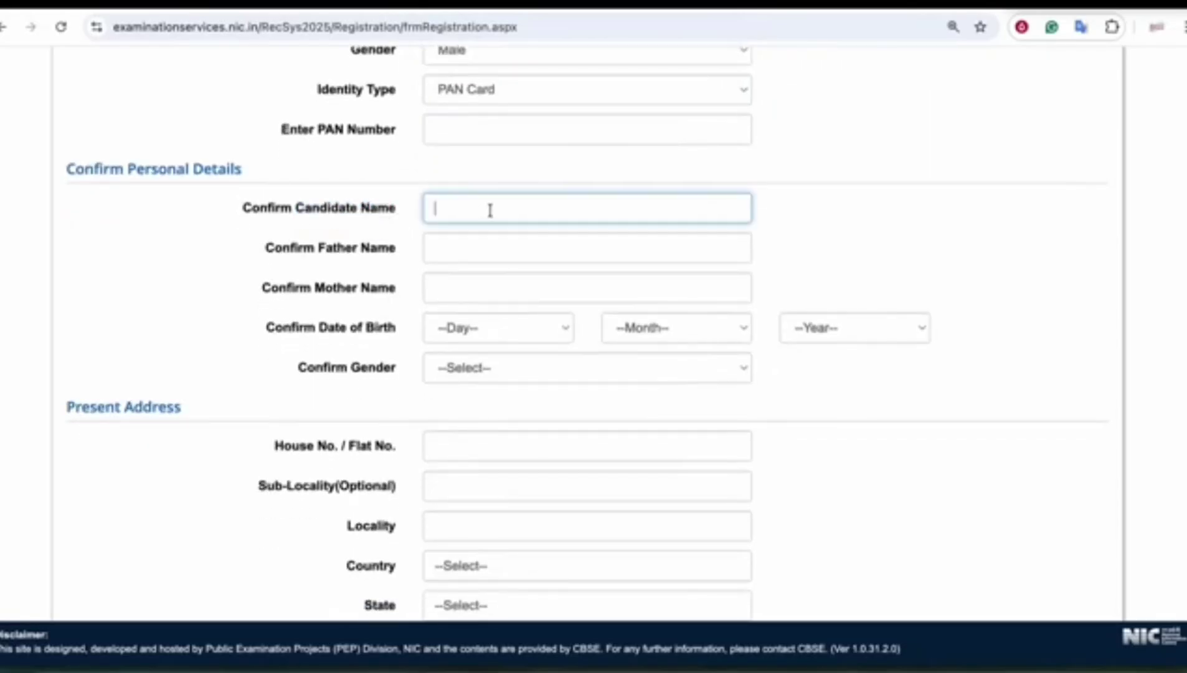
{"action": "left_click", "coordinate": [470, 250]}
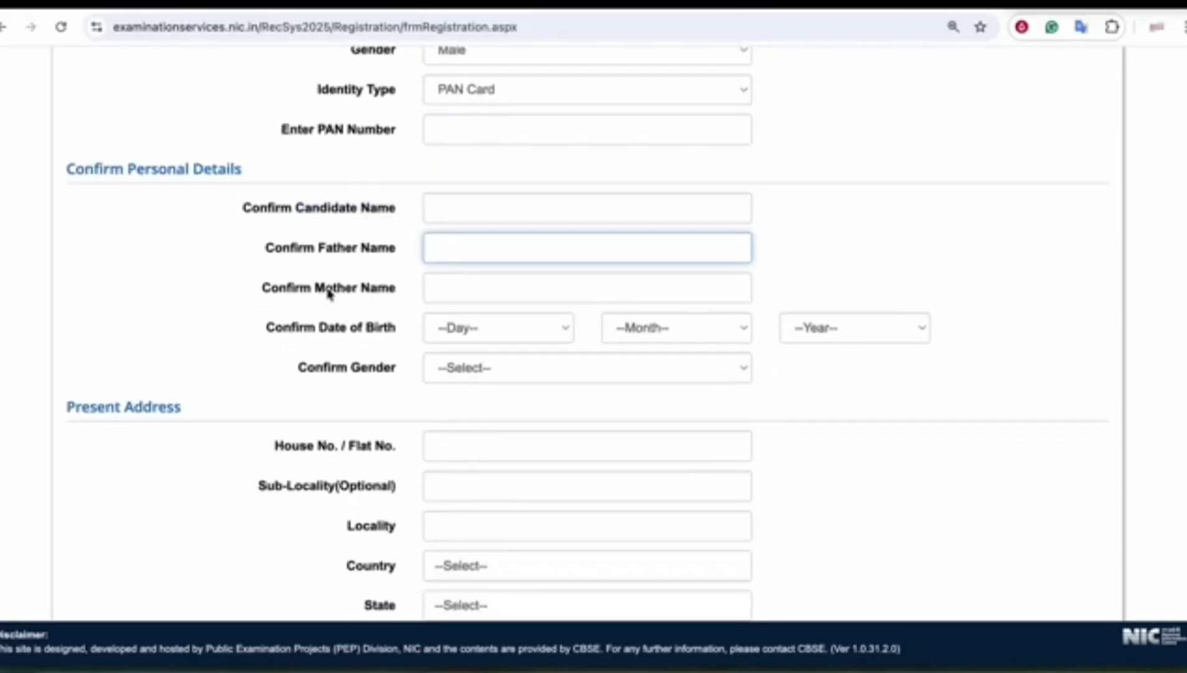
{"action": "left_click_drag", "start_coordinate": [329, 293], "coordinate": [368, 331]}
{"action": "left_click", "coordinate": [507, 373]}
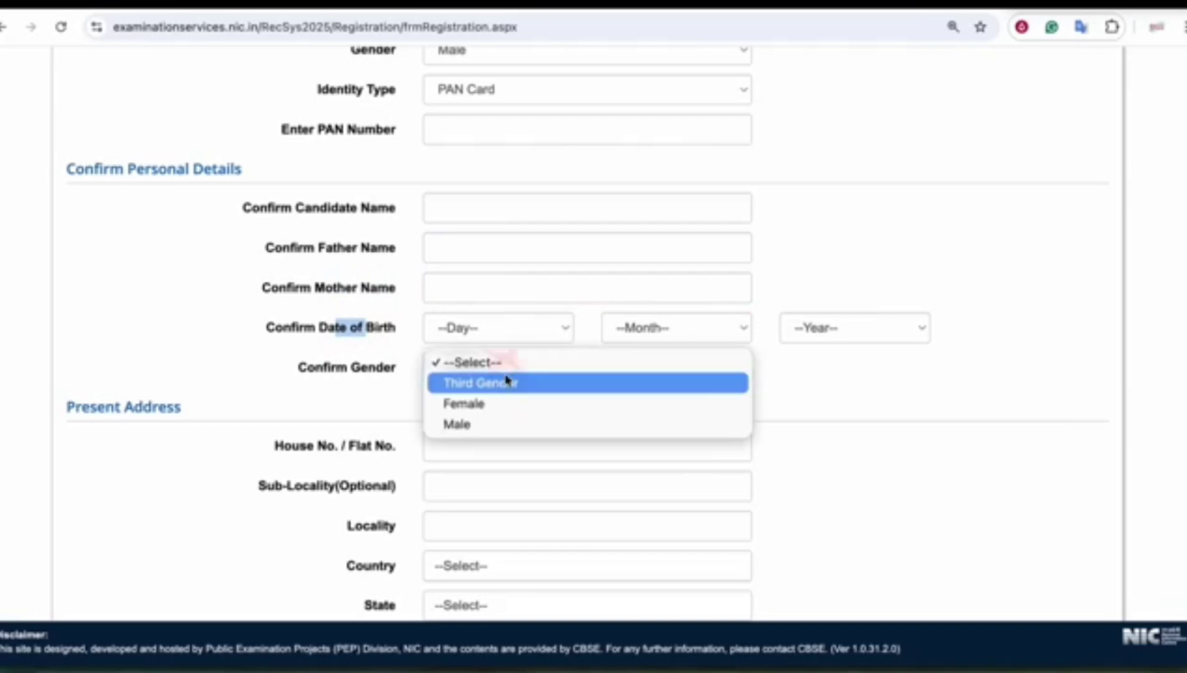
{"action": "left_click", "coordinate": [474, 424]}
{"action": "scroll", "coordinate": [357, 312], "scroll_direction": "down", "scroll_amount": 1}
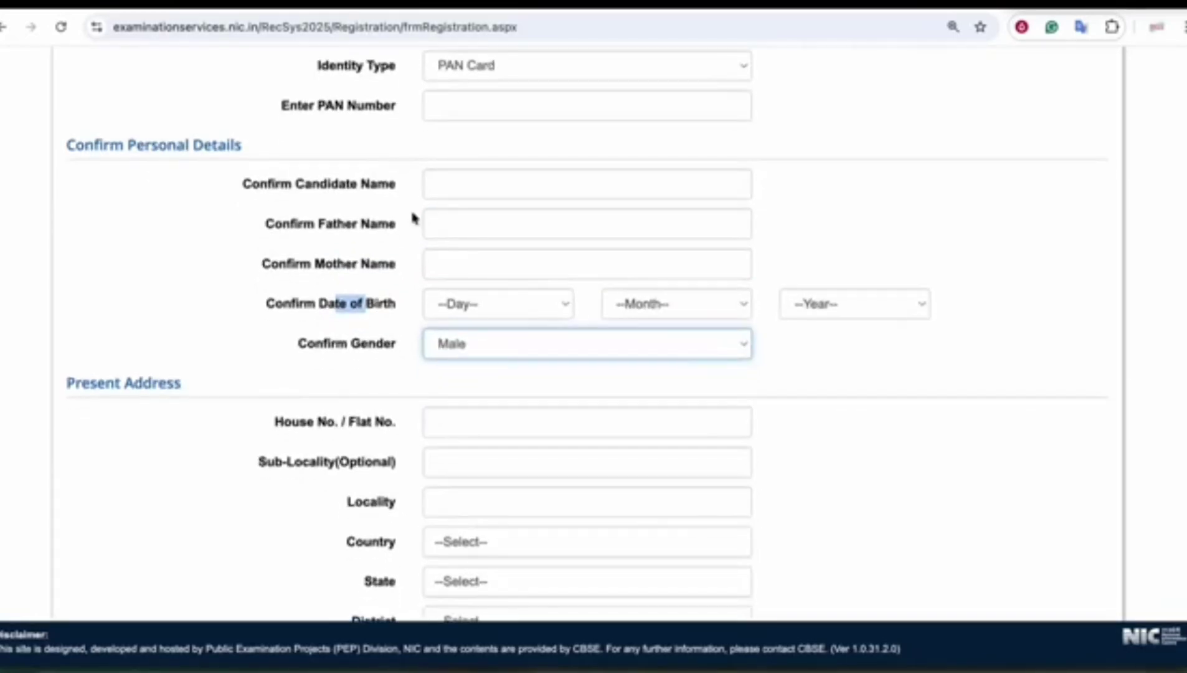
{"action": "scroll", "coordinate": [414, 225], "scroll_direction": "up", "scroll_amount": 2}
{"action": "scroll", "coordinate": [465, 226], "scroll_direction": "down", "scroll_amount": 7}
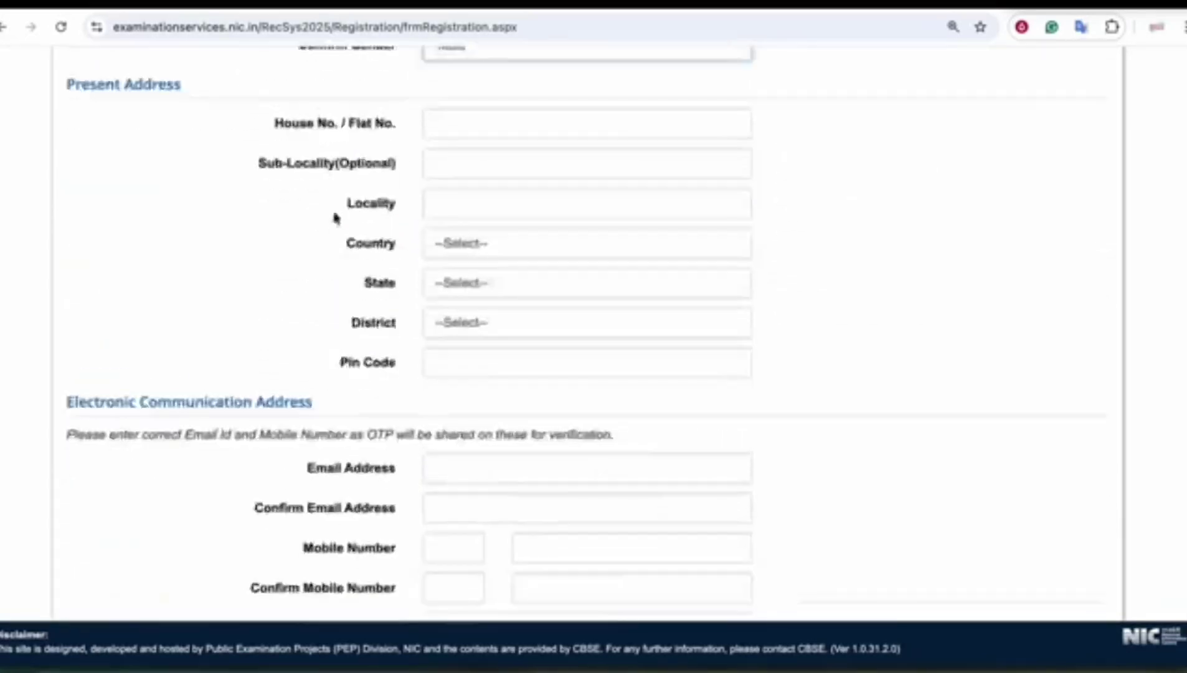
Enter house number VILL RAMPUR and sub-locality POST- in the Present Address
{"action": "left_click_drag", "start_coordinate": [70, 85], "coordinate": [151, 84]}
{"action": "left_click", "coordinate": [483, 123]}
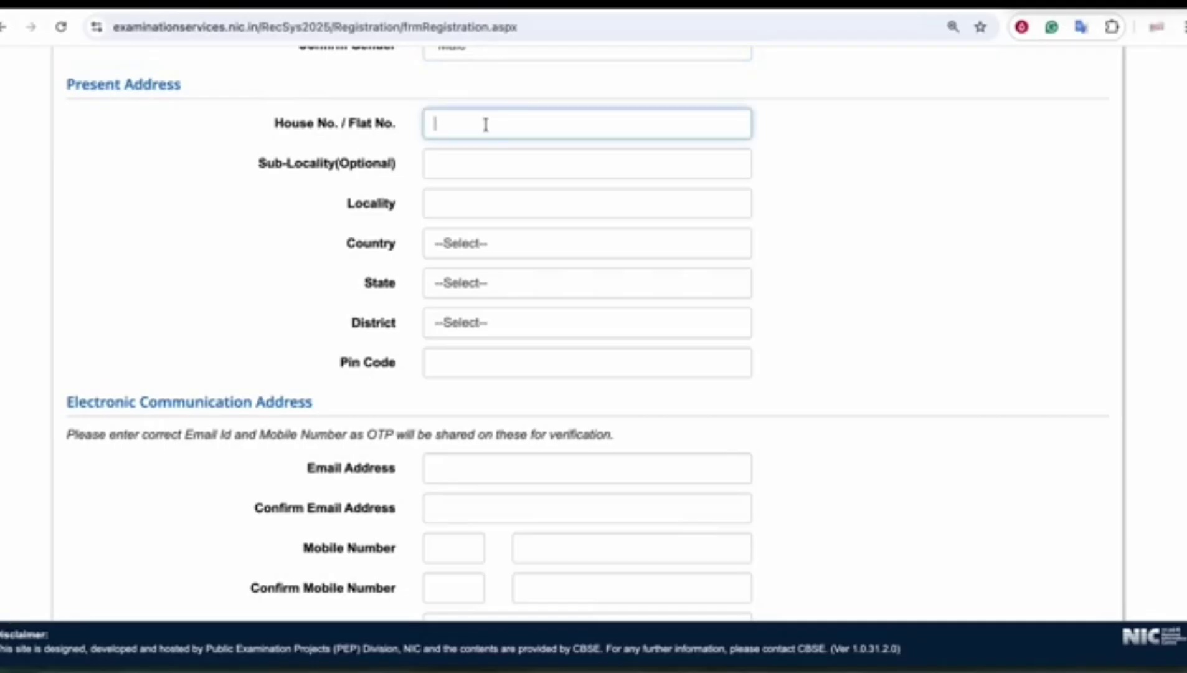
{"action": "key", "text": "Tab"}
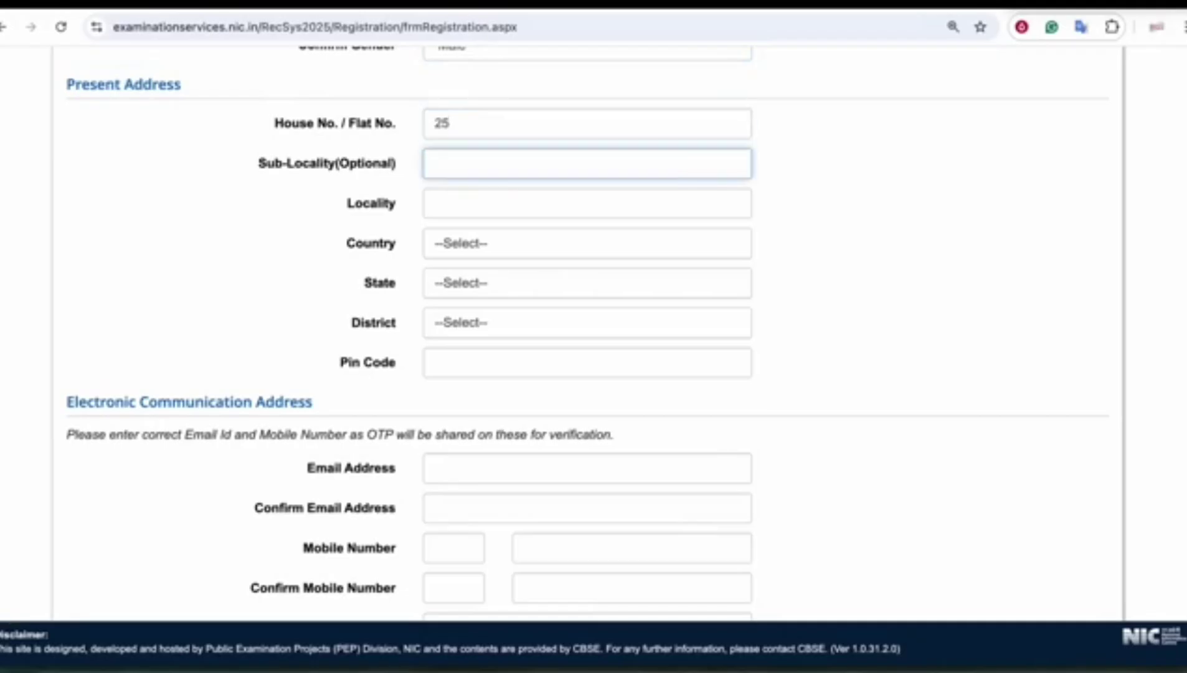
{"action": "left_click", "coordinate": [425, 123]}
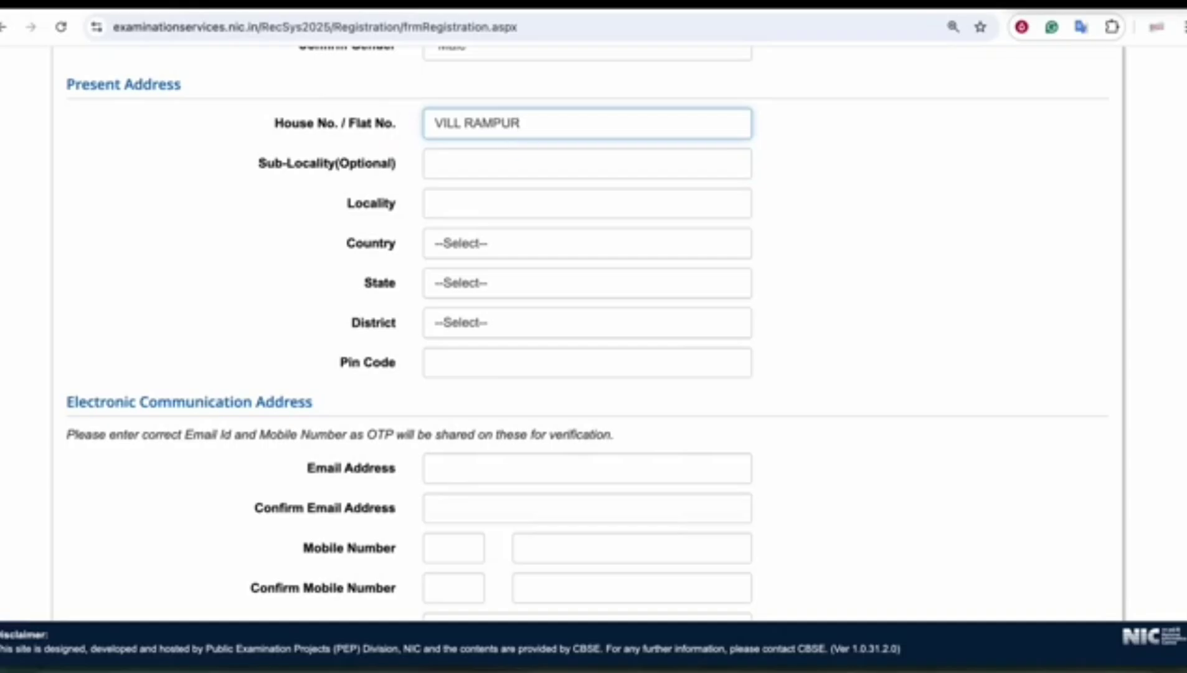
{"action": "left_click", "coordinate": [524, 153]}
{"action": "type", "text": "P"}
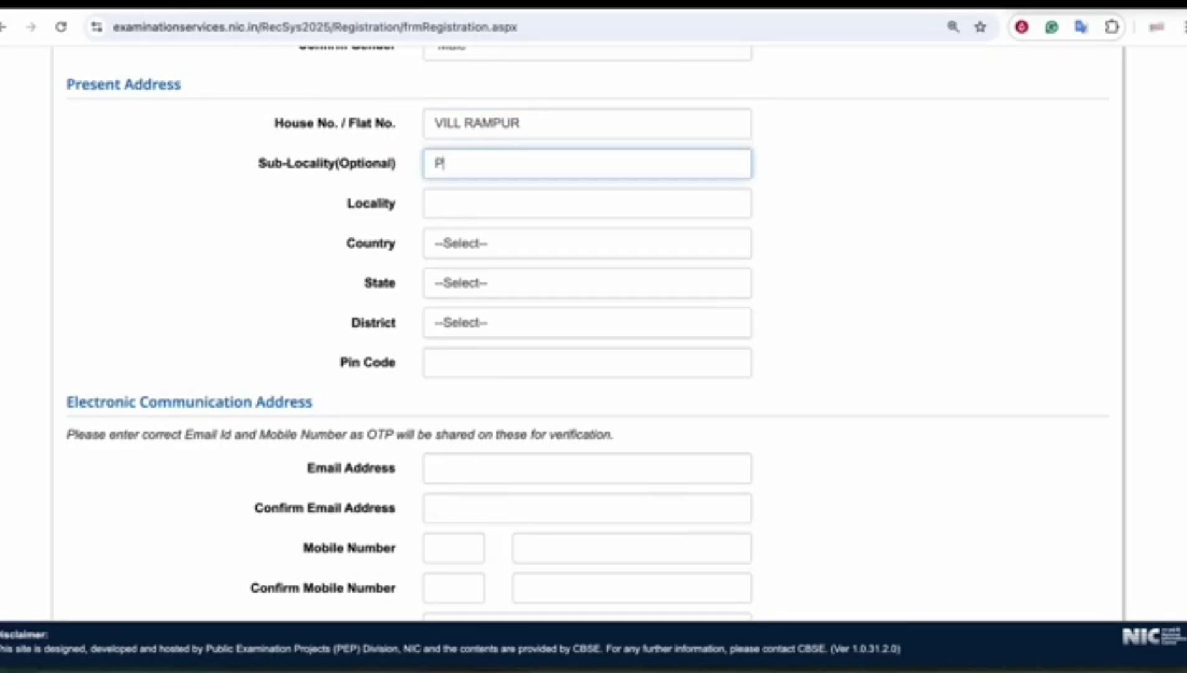
{"action": "type", "text": "OST-"}
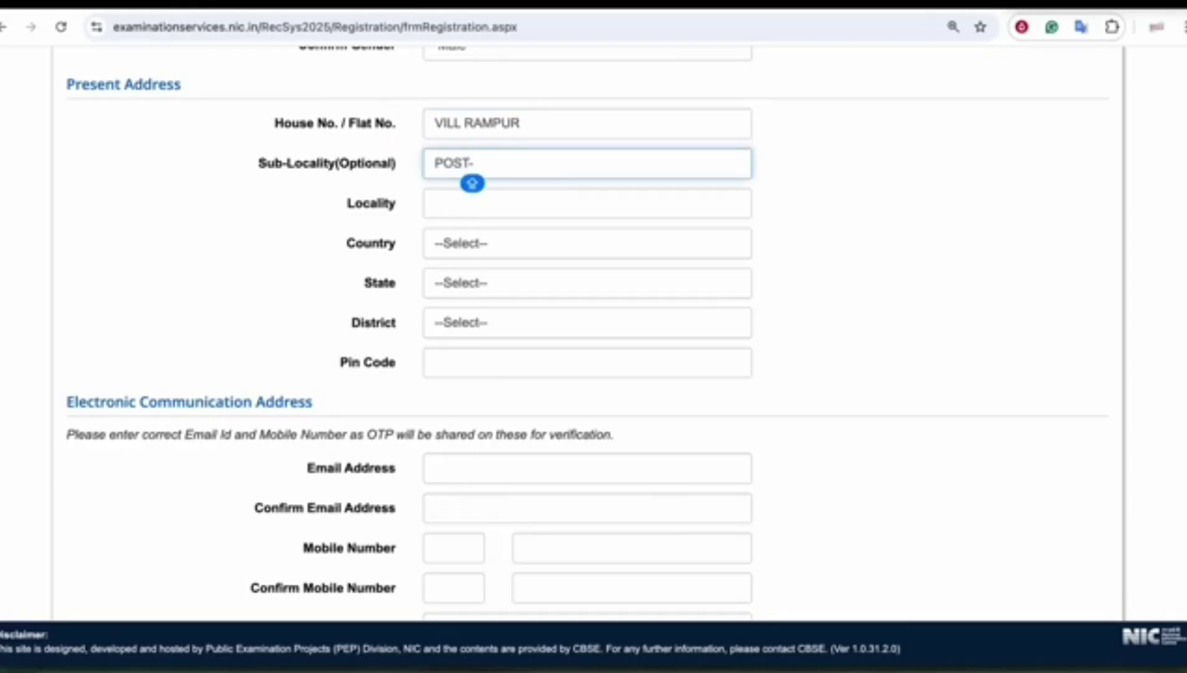
{"action": "left_click", "coordinate": [463, 201]}
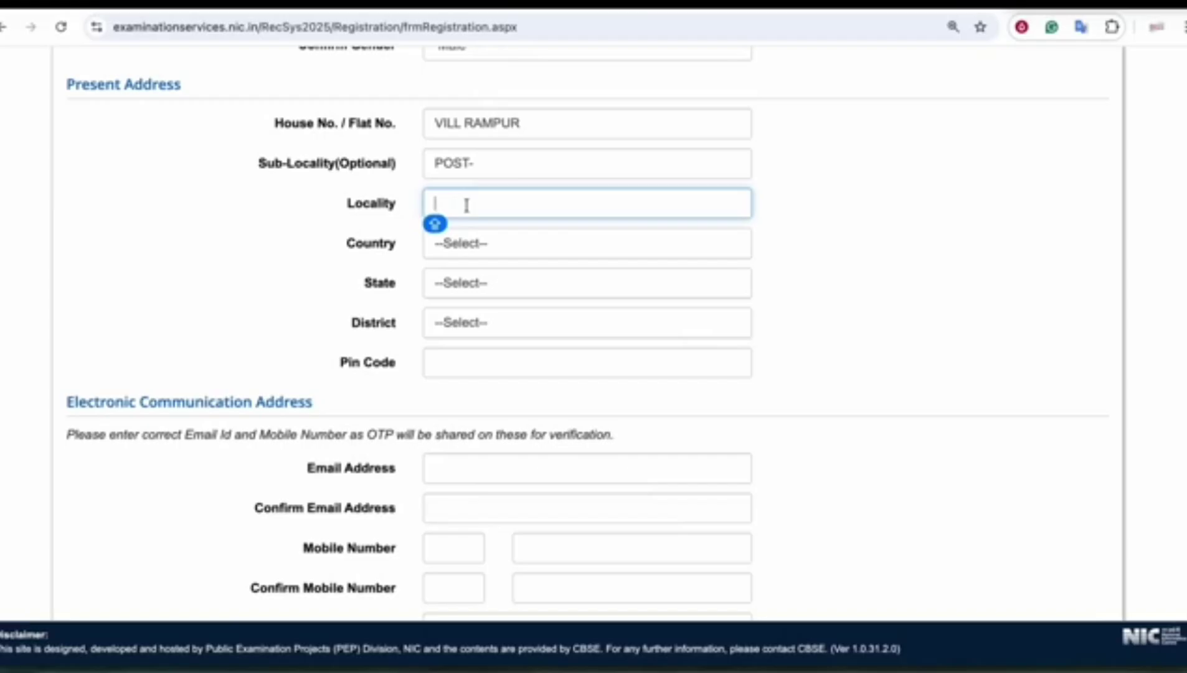
Choose India, BIHAR and BEGUSARAI as the country, state and district
{"action": "left_click", "coordinate": [459, 245]}
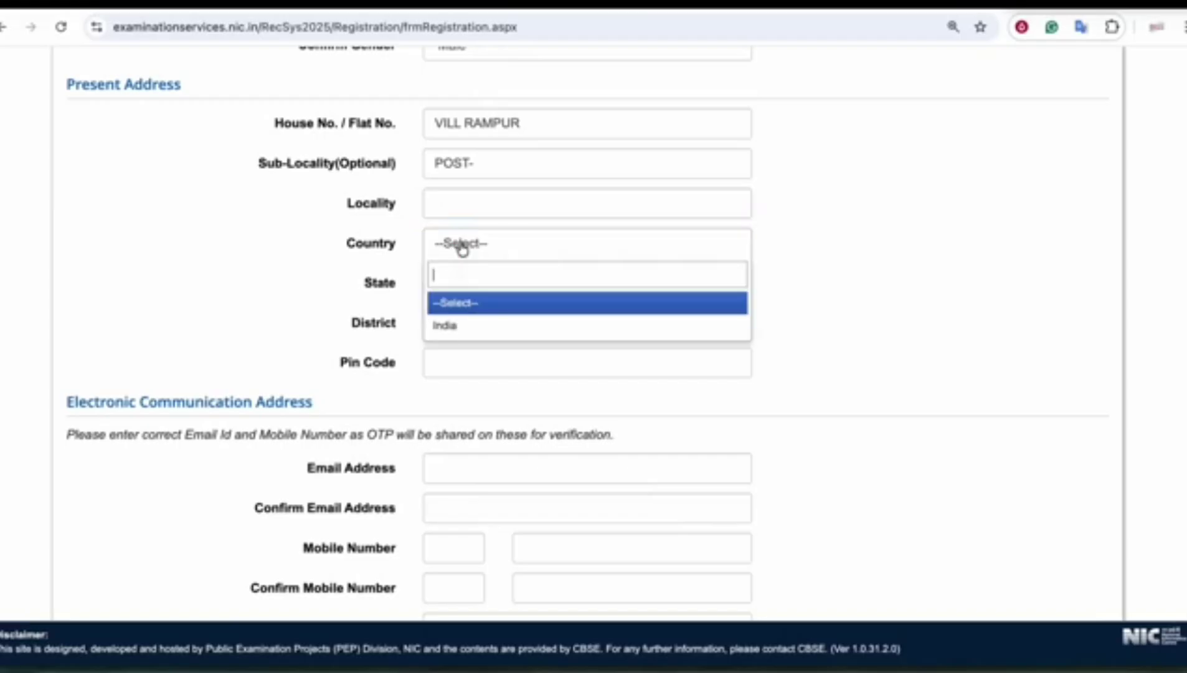
{"action": "left_click", "coordinate": [448, 326]}
{"action": "left_click", "coordinate": [467, 284]}
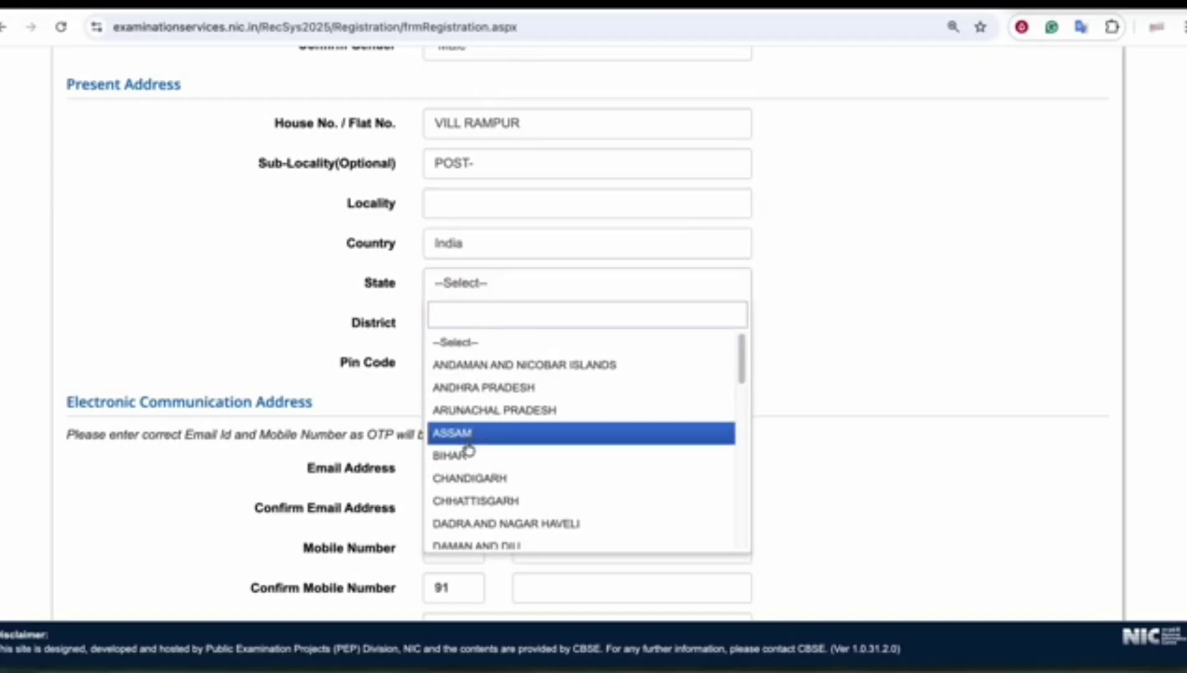
{"action": "left_click", "coordinate": [464, 454]}
{"action": "left_click", "coordinate": [476, 324]}
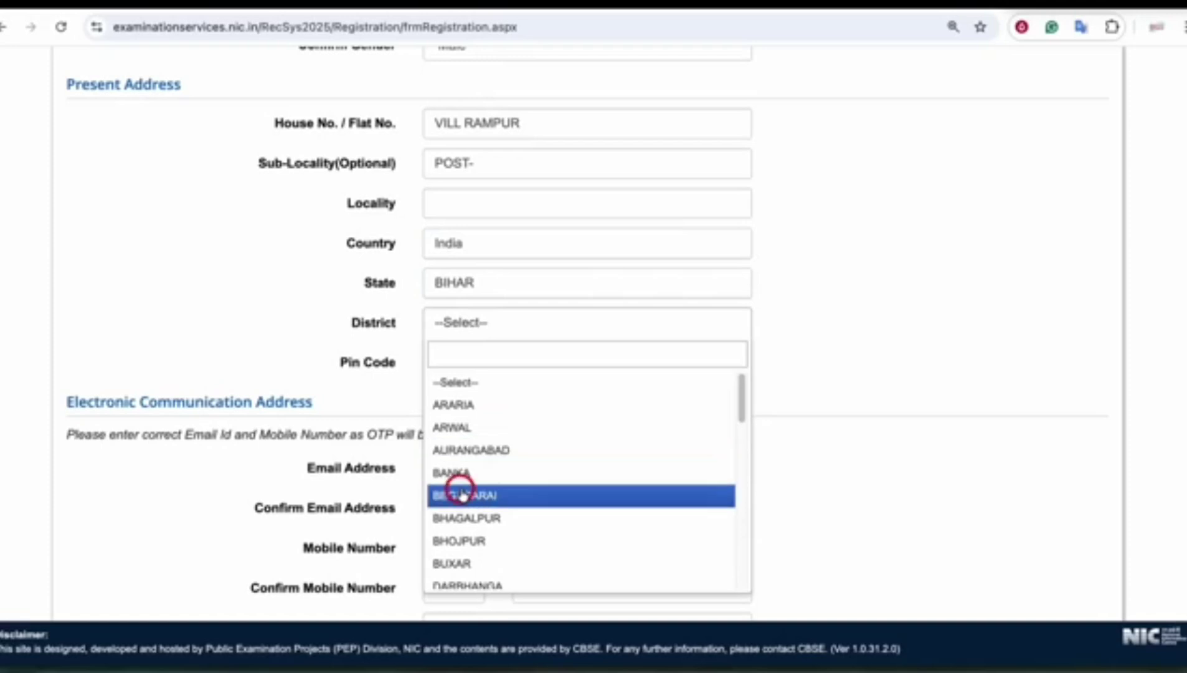
{"action": "left_click", "coordinate": [466, 496]}
{"action": "left_click", "coordinate": [458, 359]}
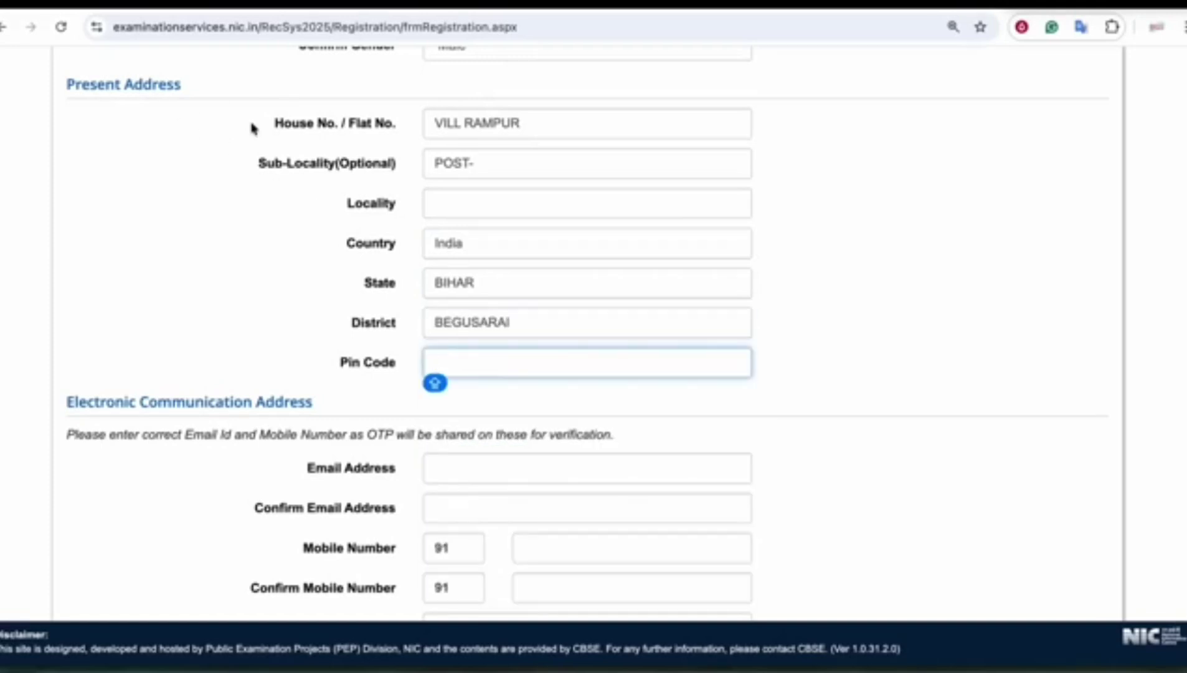
{"action": "scroll", "coordinate": [337, 267], "scroll_direction": "down", "scroll_amount": 3}
{"action": "left_click", "coordinate": [107, 222]}
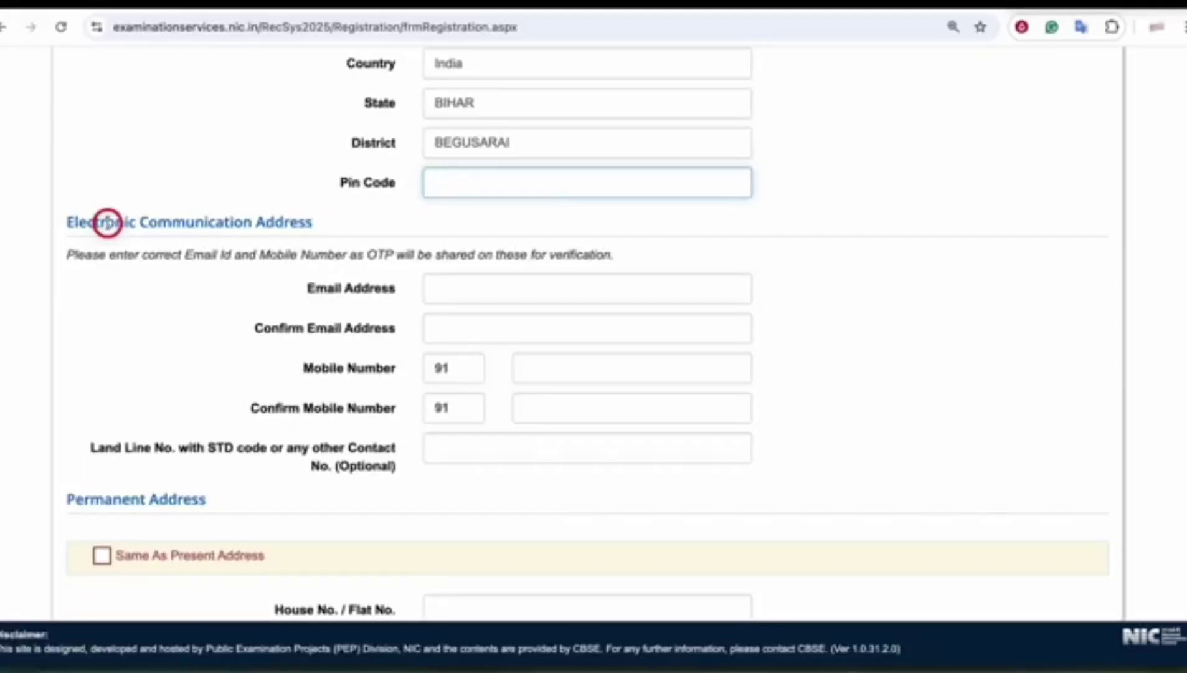
{"action": "left_click_drag", "start_coordinate": [107, 222], "coordinate": [244, 232]}
{"action": "left_click", "coordinate": [281, 225]}
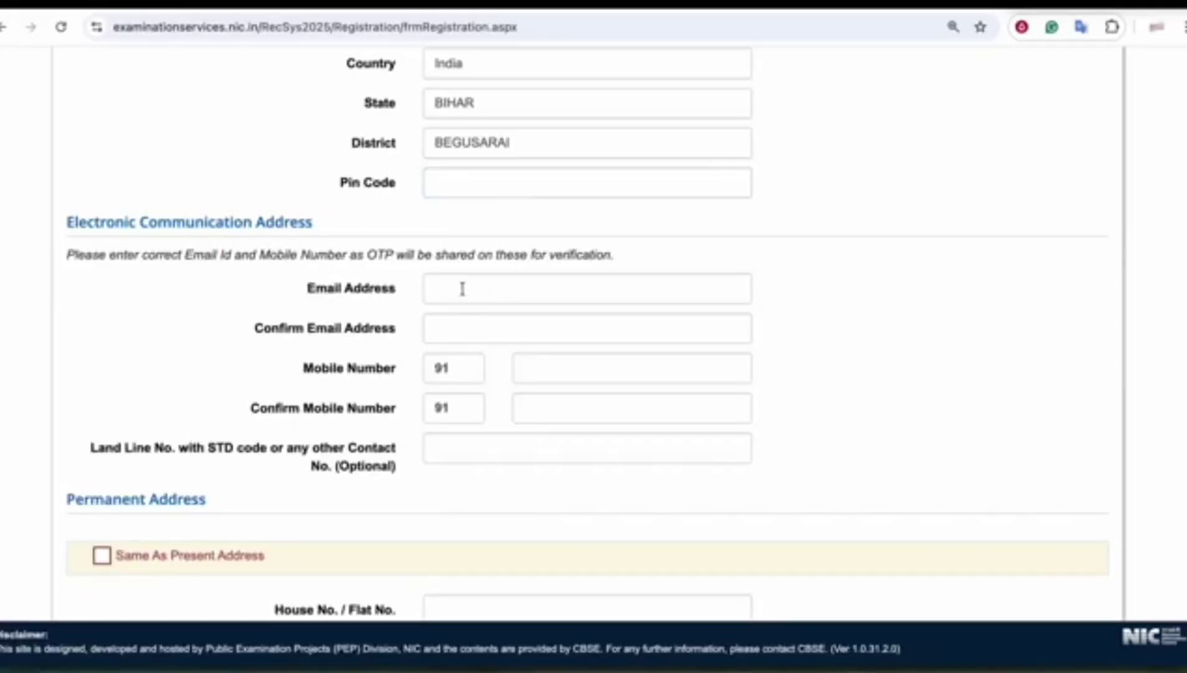
{"action": "left_click", "coordinate": [462, 288]}
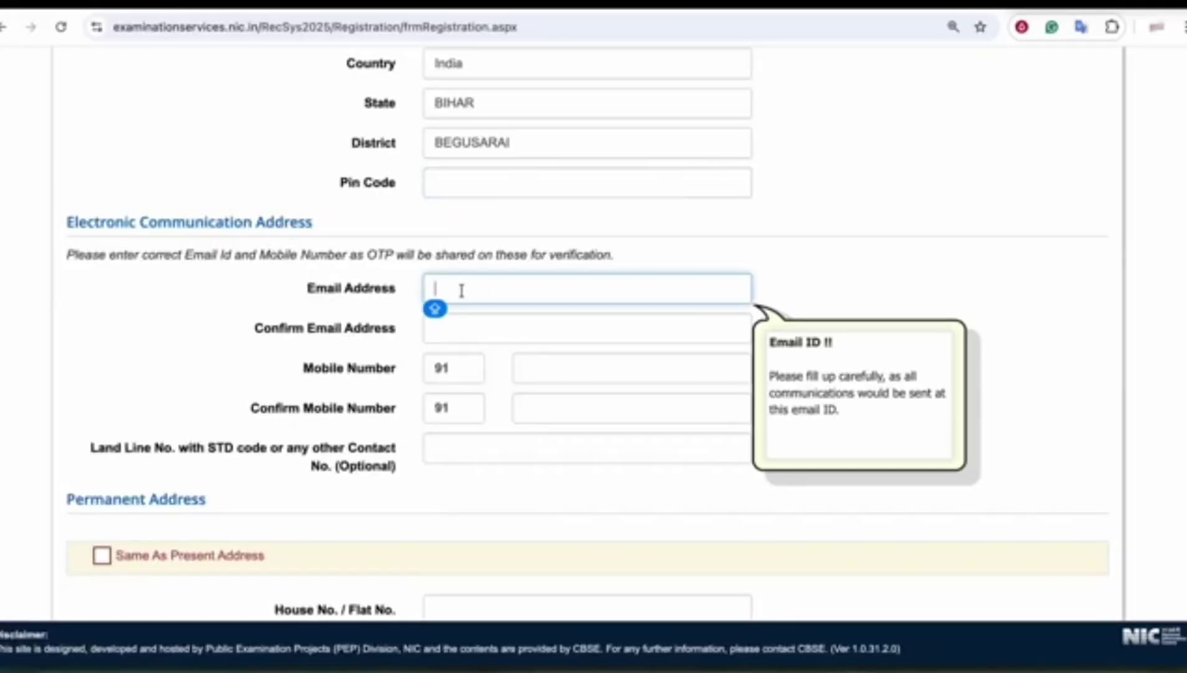
{"action": "left_click", "coordinate": [482, 329]}
{"action": "scroll", "coordinate": [381, 291], "scroll_direction": "down", "scroll_amount": 1}
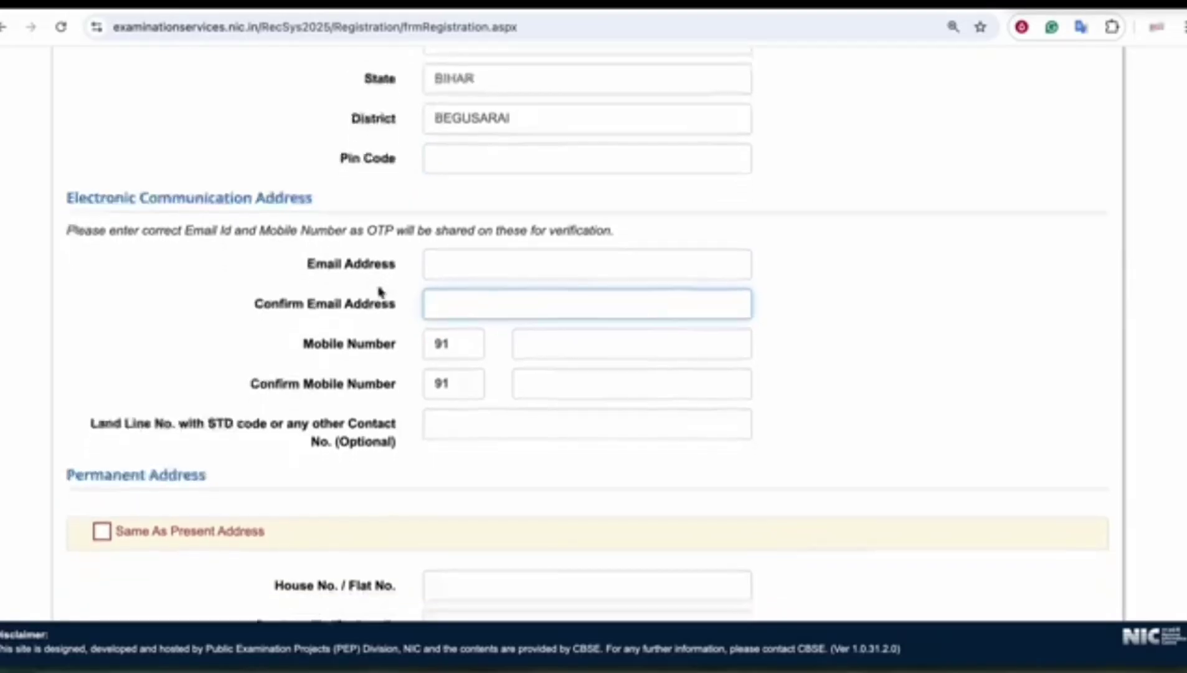
{"action": "scroll", "coordinate": [381, 291], "scroll_direction": "down", "scroll_amount": 1}
{"action": "left_click", "coordinate": [389, 312]}
{"action": "left_click", "coordinate": [538, 318]}
{"action": "left_click", "coordinate": [542, 368]}
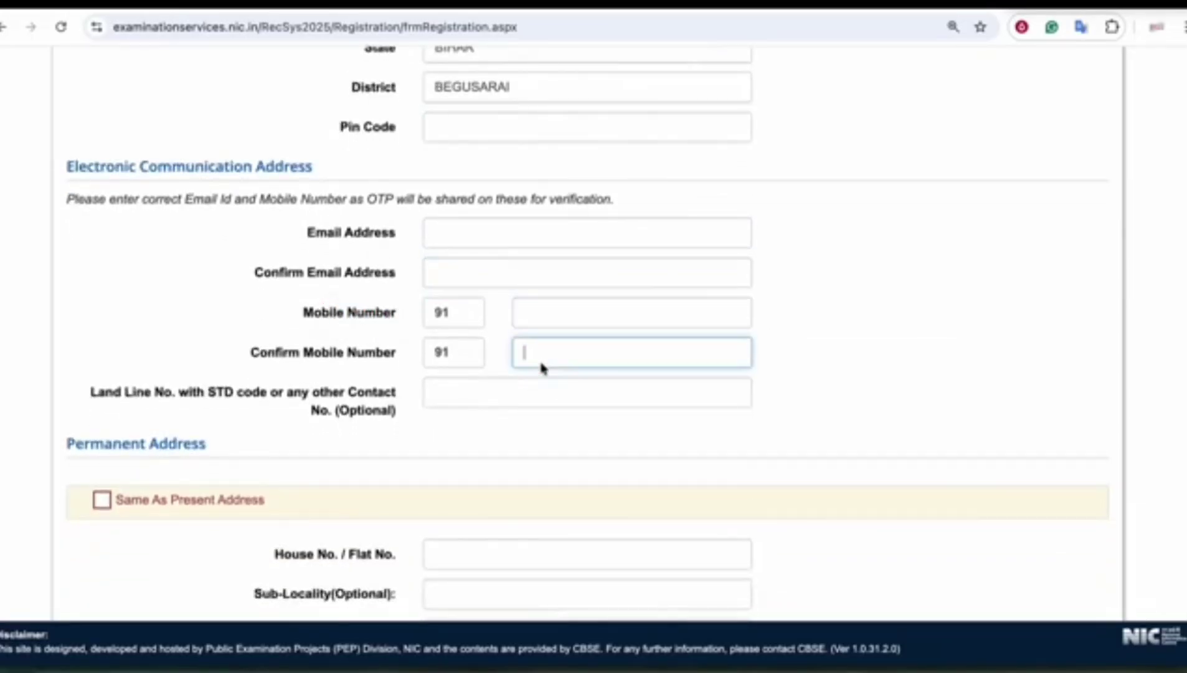
{"action": "scroll", "coordinate": [532, 349], "scroll_direction": "down", "scroll_amount": 2}
{"action": "left_click_drag", "start_coordinate": [165, 340], "coordinate": [273, 348]}
{"action": "left_click", "coordinate": [456, 339]}
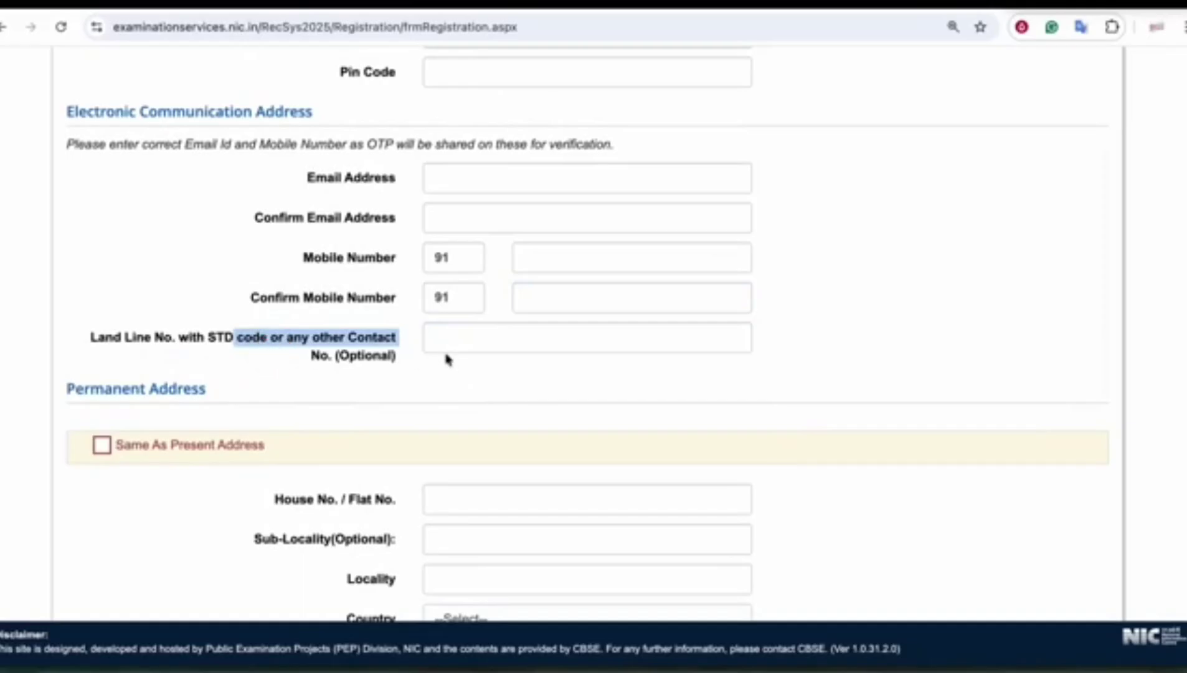
{"action": "left_click", "coordinate": [357, 355]}
{"action": "scroll", "coordinate": [344, 352], "scroll_direction": "down", "scroll_amount": 3}
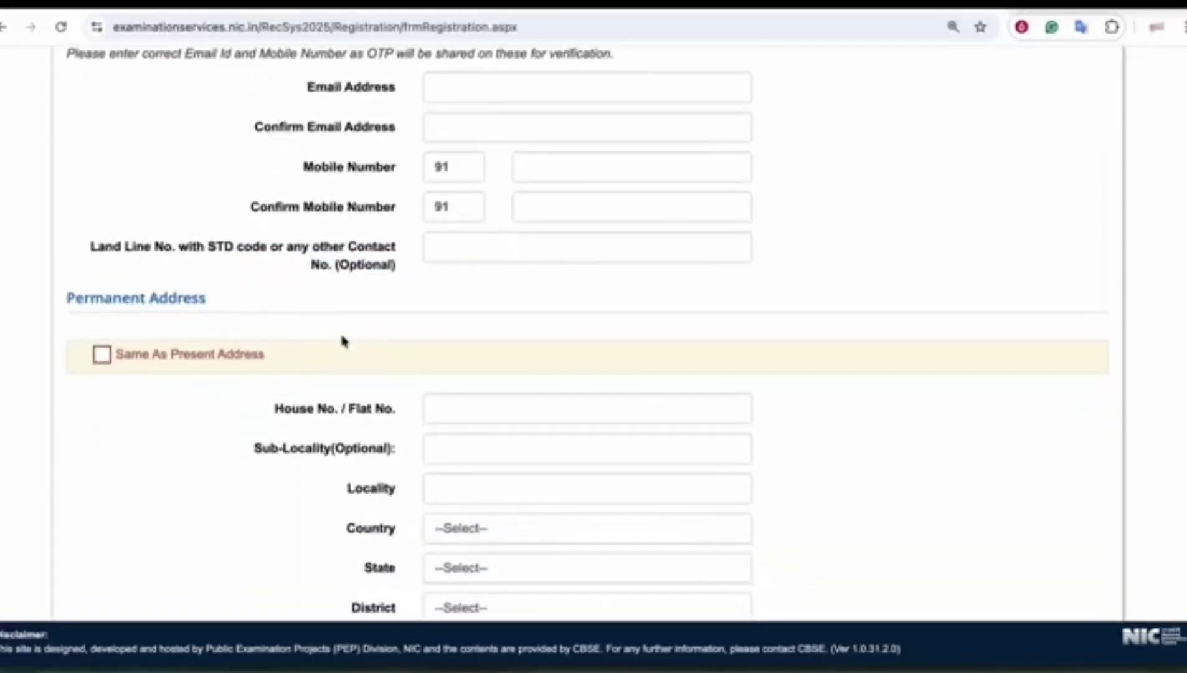
{"action": "scroll", "coordinate": [341, 336], "scroll_direction": "down", "scroll_amount": 1}
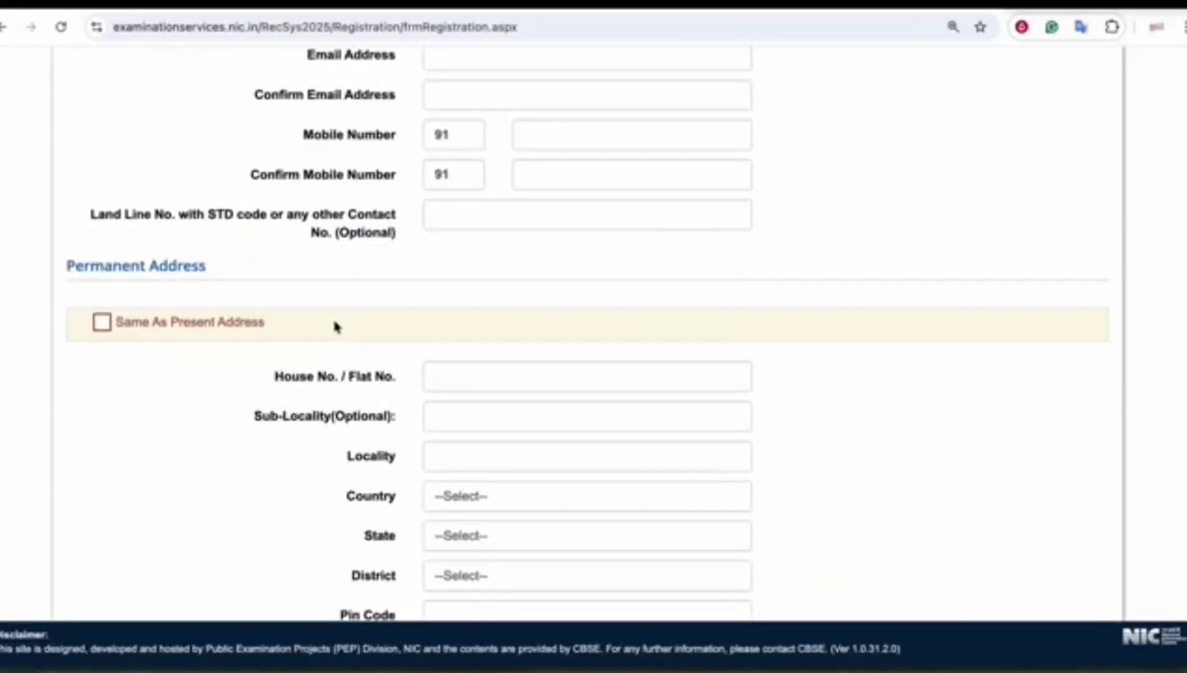
{"action": "scroll", "coordinate": [265, 304], "scroll_direction": "down", "scroll_amount": 3}
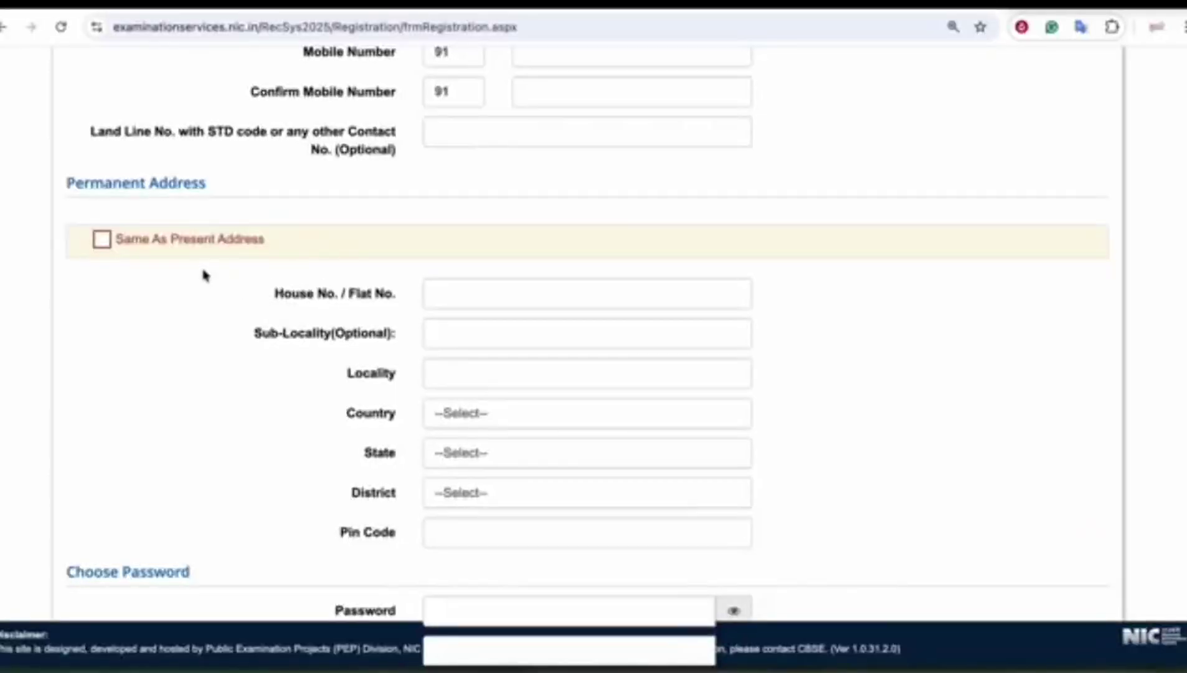
{"action": "scroll", "coordinate": [167, 265], "scroll_direction": "down", "scroll_amount": 1}
{"action": "scroll", "coordinate": [254, 222], "scroll_direction": "down", "scroll_amount": 2}
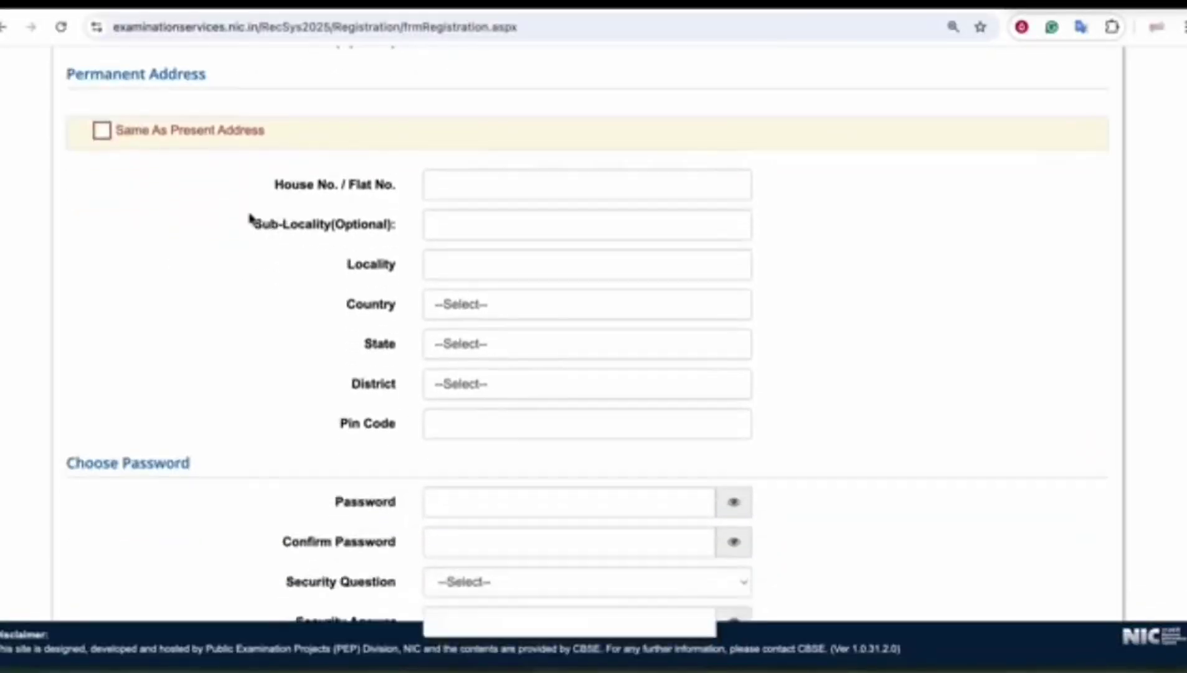
{"action": "scroll", "coordinate": [268, 206], "scroll_direction": "up", "scroll_amount": 20}
{"action": "scroll", "coordinate": [268, 198], "scroll_direction": "down", "scroll_amount": 1}
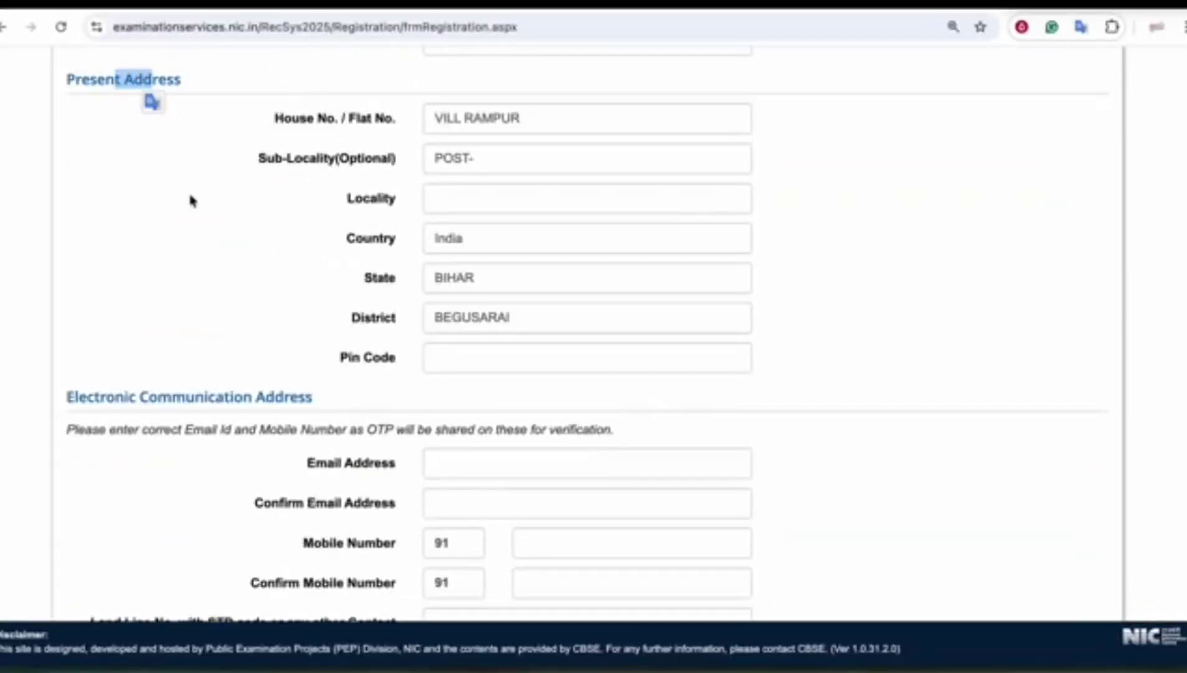
{"action": "scroll", "coordinate": [186, 278], "scroll_direction": "down", "scroll_amount": 10}
{"action": "scroll", "coordinate": [268, 337], "scroll_direction": "down", "scroll_amount": 7}
{"action": "scroll", "coordinate": [268, 336], "scroll_direction": "down", "scroll_amount": 10}
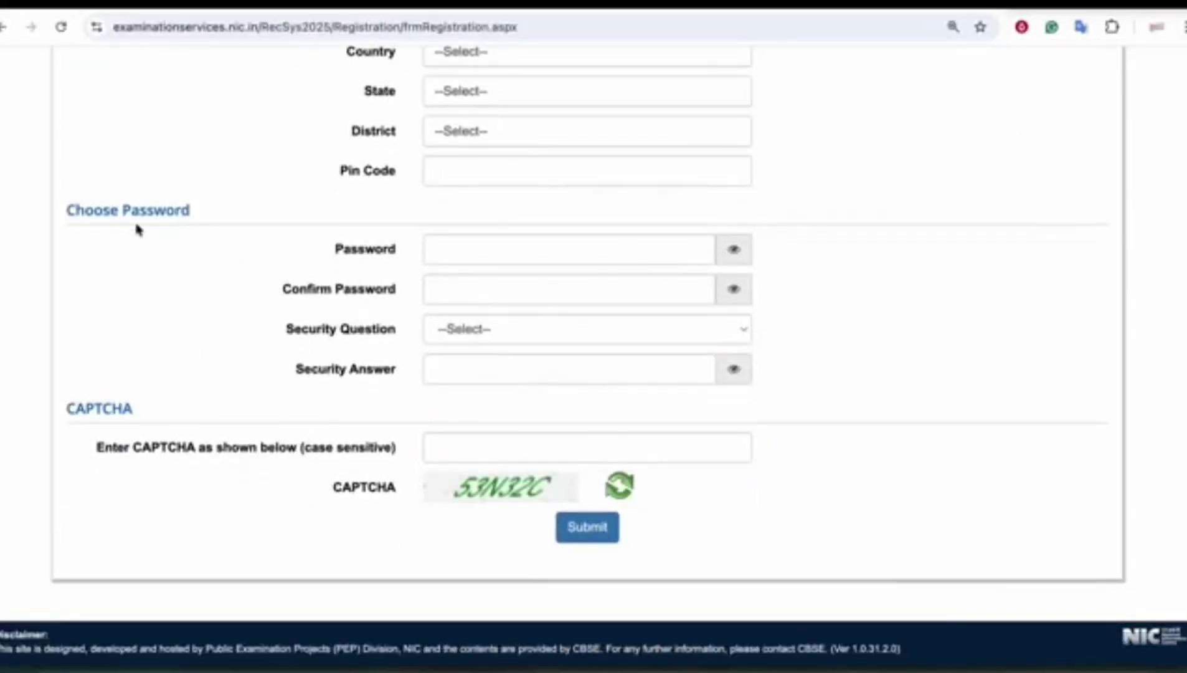
Bring up the password rules, highlighting the 8 to 13 character requirement
{"action": "left_click", "coordinate": [436, 254]}
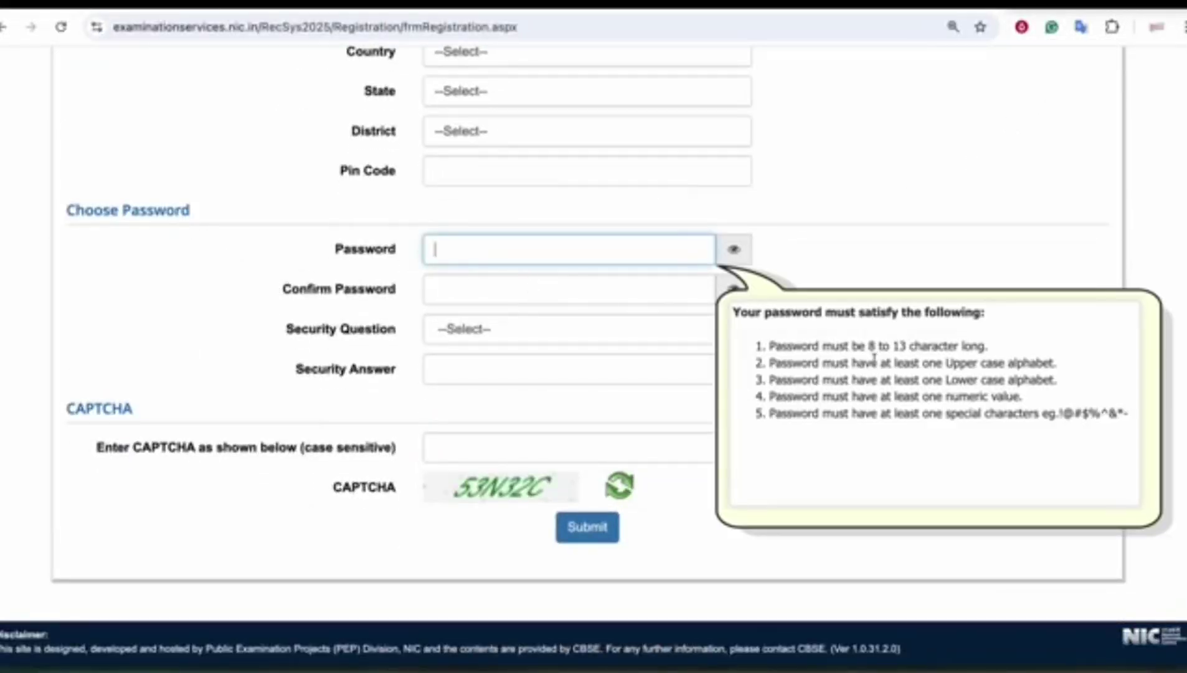
{"action": "left_click_drag", "start_coordinate": [868, 347], "coordinate": [965, 344]}
{"action": "left_click", "coordinate": [809, 347]}
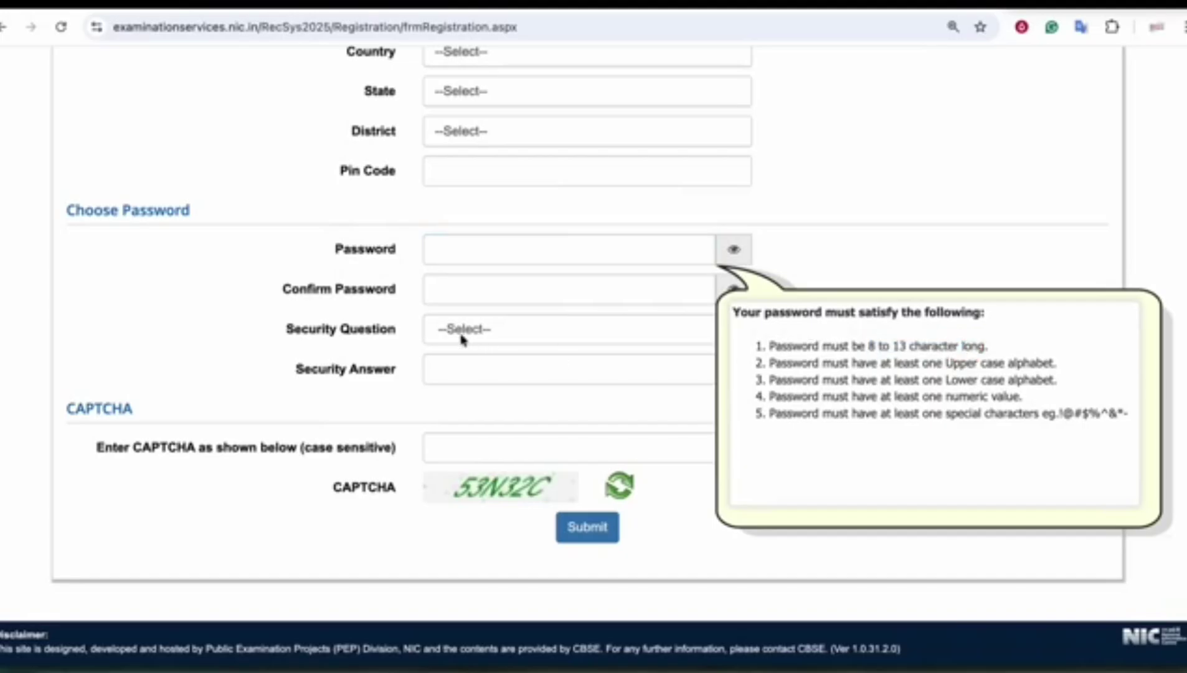
{"action": "left_click", "coordinate": [453, 293]}
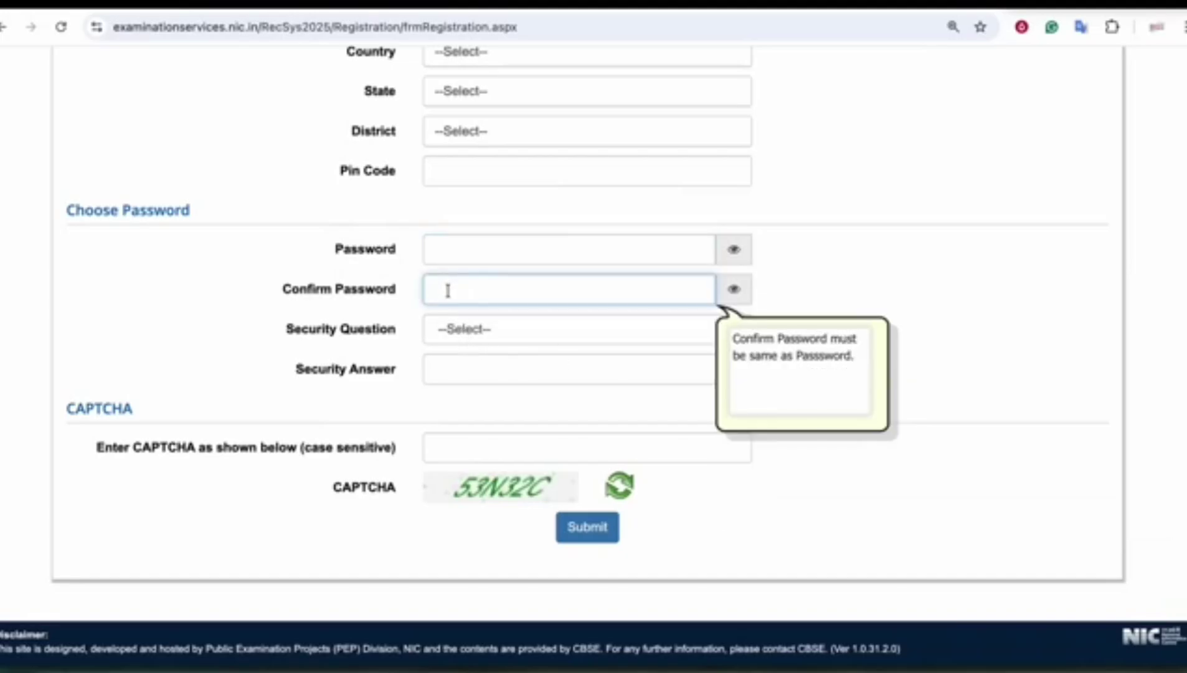
Choose 'Which is your favourite book ?' as the security question, then visit the answer and CAPTCHA fields
{"action": "left_click", "coordinate": [479, 336]}
{"action": "left_click", "coordinate": [477, 408]}
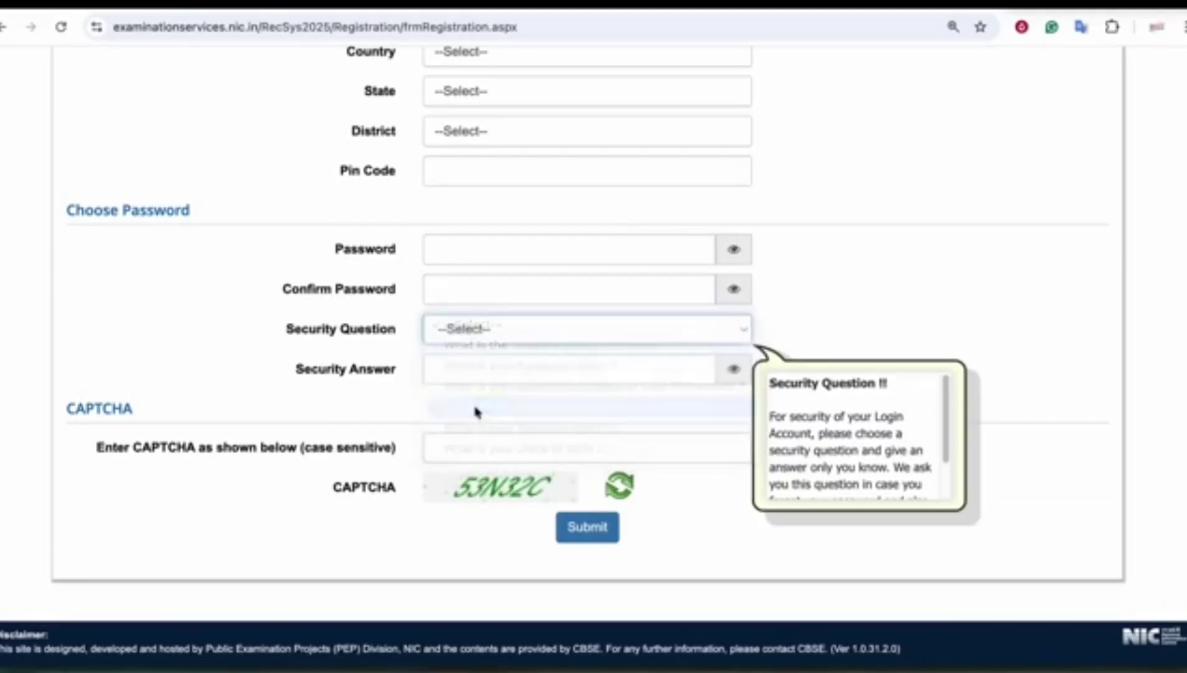
{"action": "left_click", "coordinate": [461, 370]}
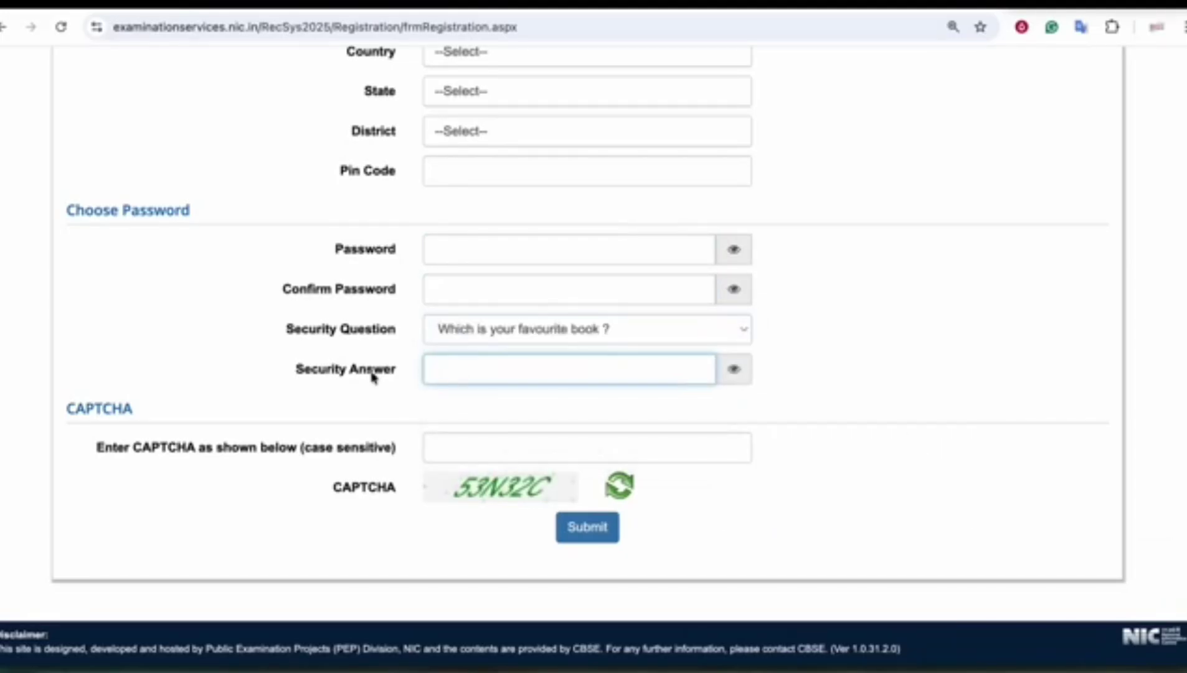
{"action": "left_click", "coordinate": [454, 447]}
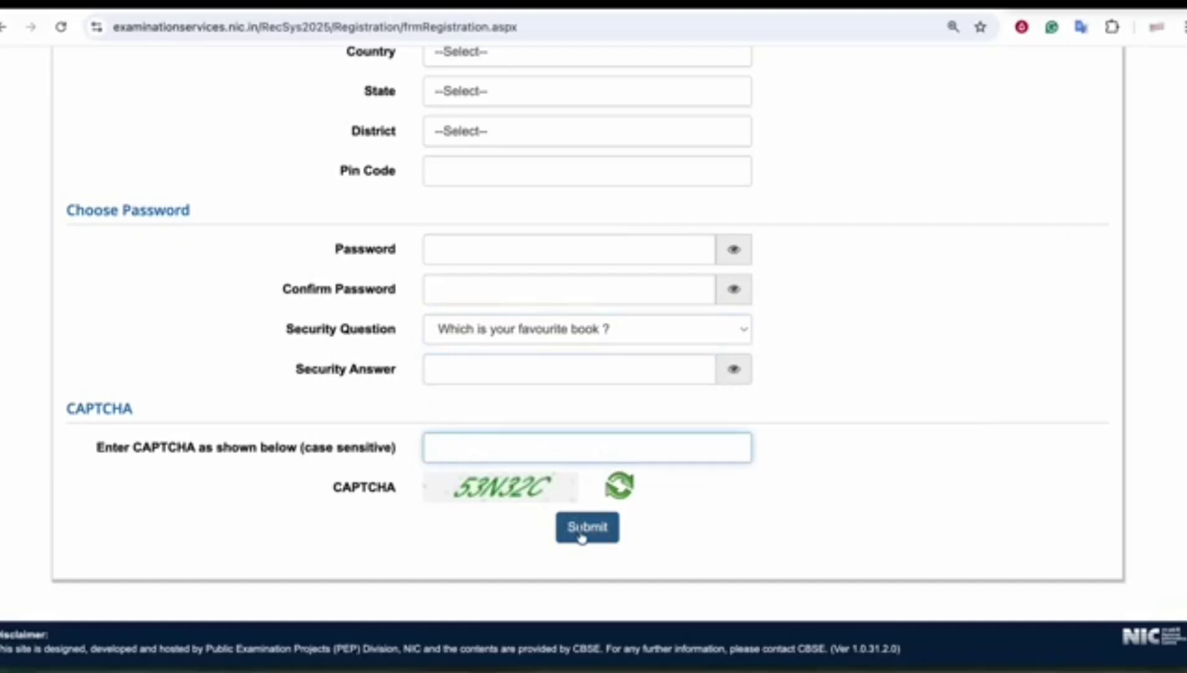
{"action": "left_click", "coordinate": [369, 249]}
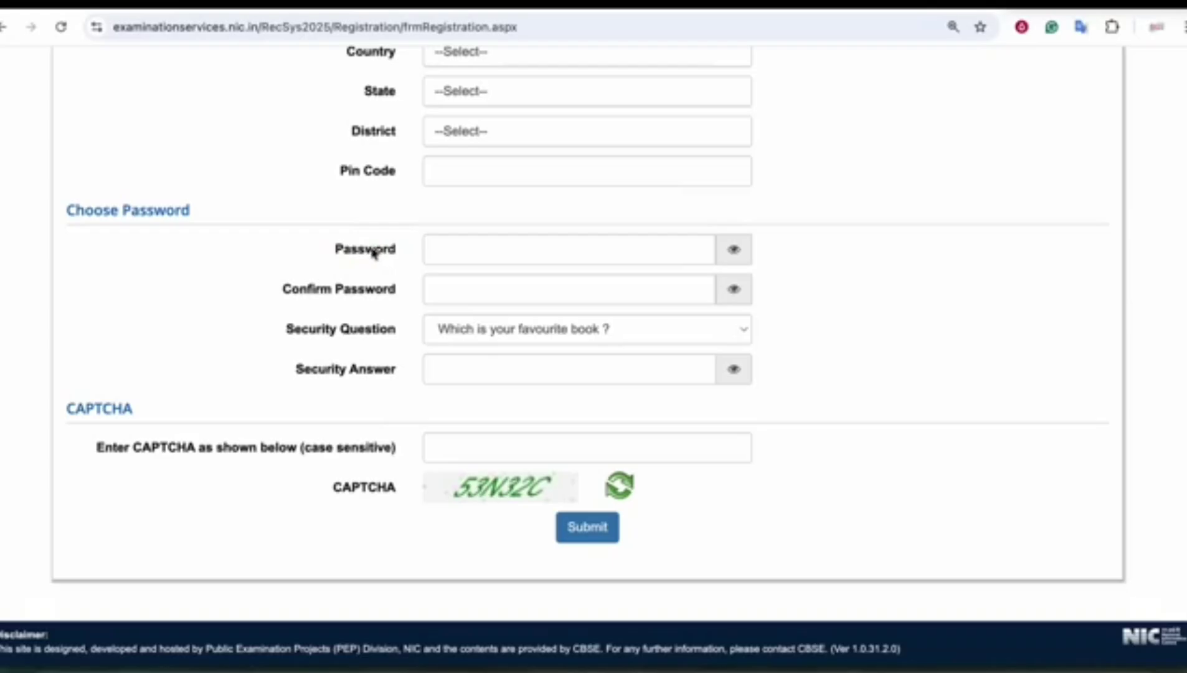
Return to the password field, re-checking the 8 to 13 character rule, then reach Confirm Password
{"action": "left_click", "coordinate": [453, 244]}
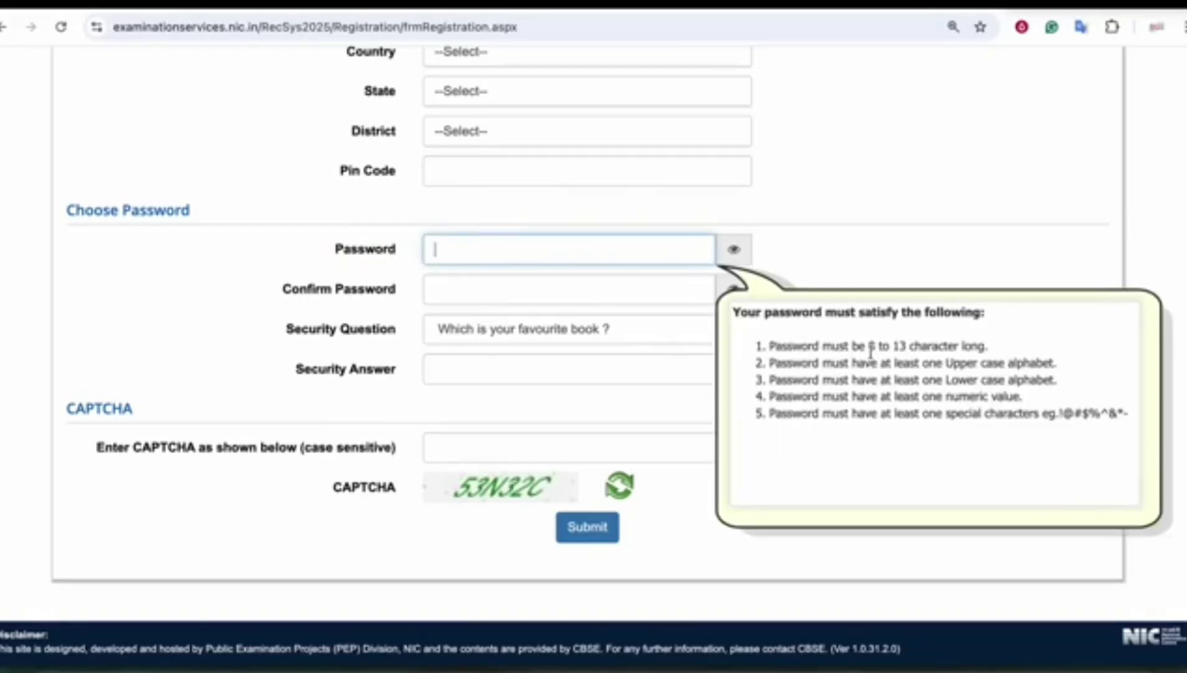
{"action": "left_click_drag", "start_coordinate": [870, 349], "coordinate": [907, 347]}
{"action": "left_click", "coordinate": [907, 347]}
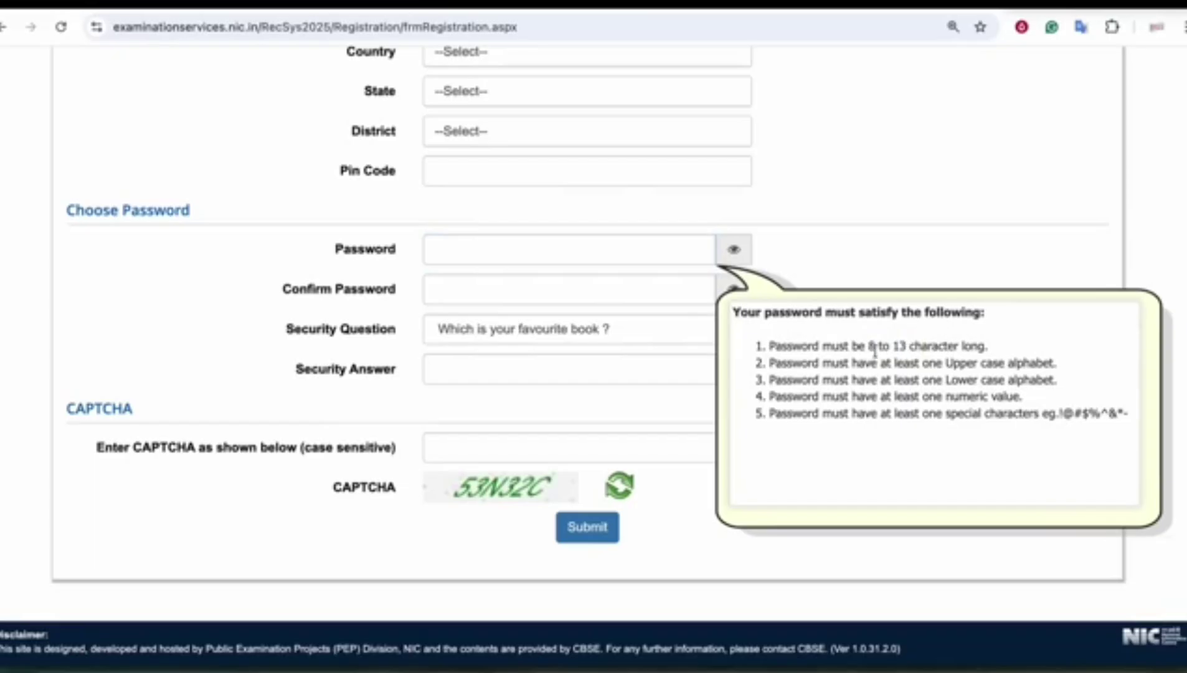
{"action": "left_click", "coordinate": [492, 255]}
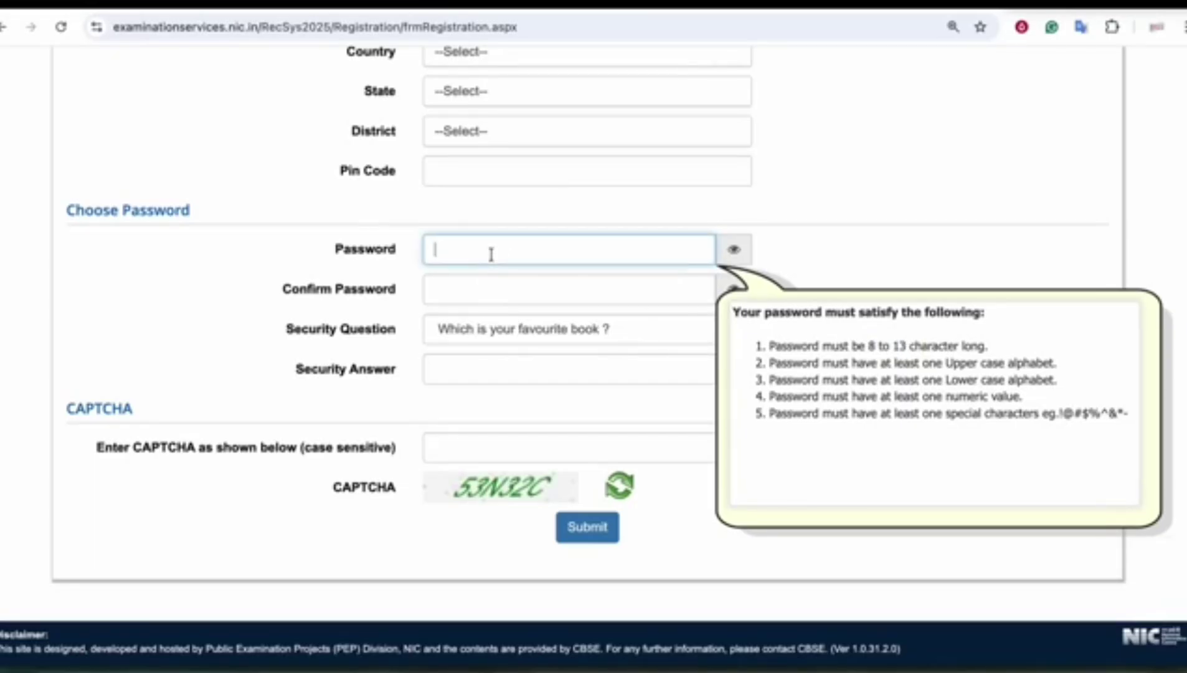
{"action": "left_click", "coordinate": [466, 290]}
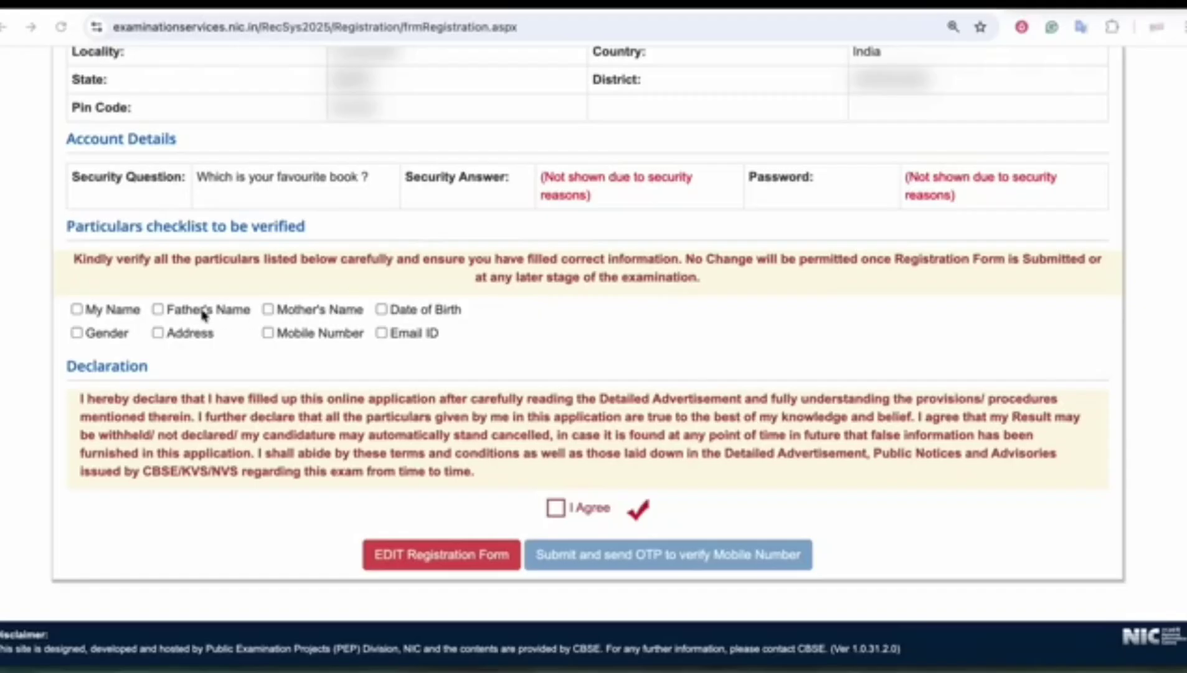
Tick all eight particulars: name, father's and mother's names, birth date, email, mobile, address, gender
{"action": "left_click", "coordinate": [106, 310]}
{"action": "left_click", "coordinate": [183, 313]}
{"action": "left_click", "coordinate": [324, 312]}
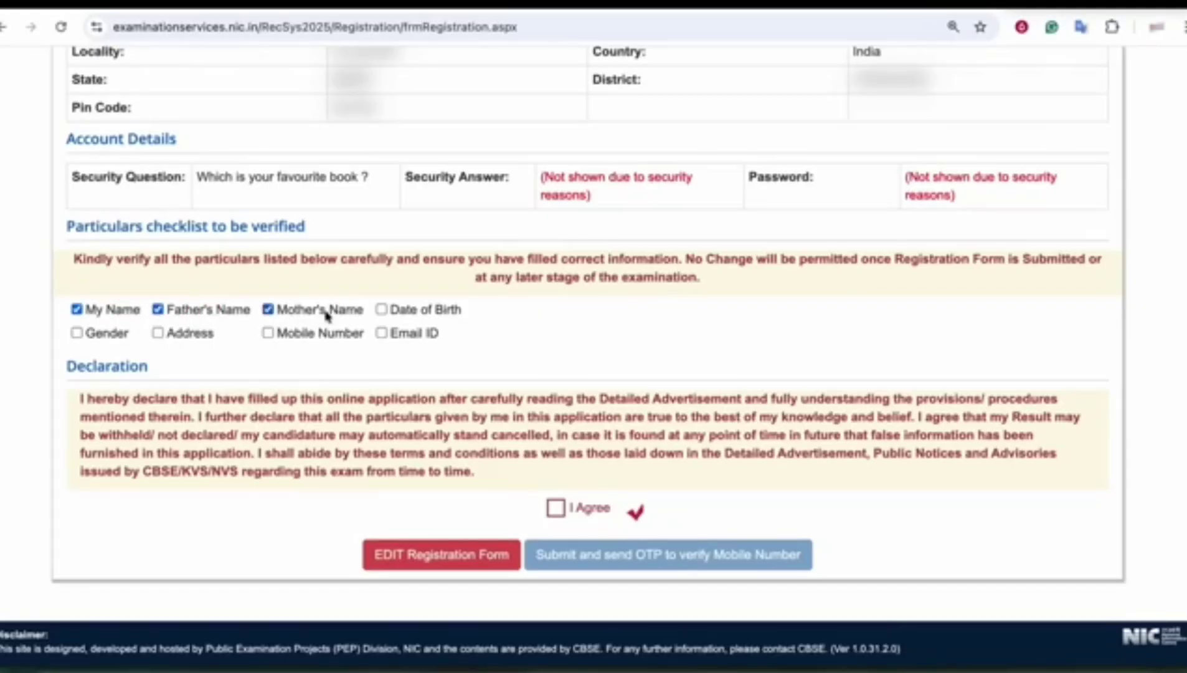
{"action": "left_click", "coordinate": [400, 311]}
{"action": "left_click", "coordinate": [402, 336]}
{"action": "left_click", "coordinate": [314, 336]}
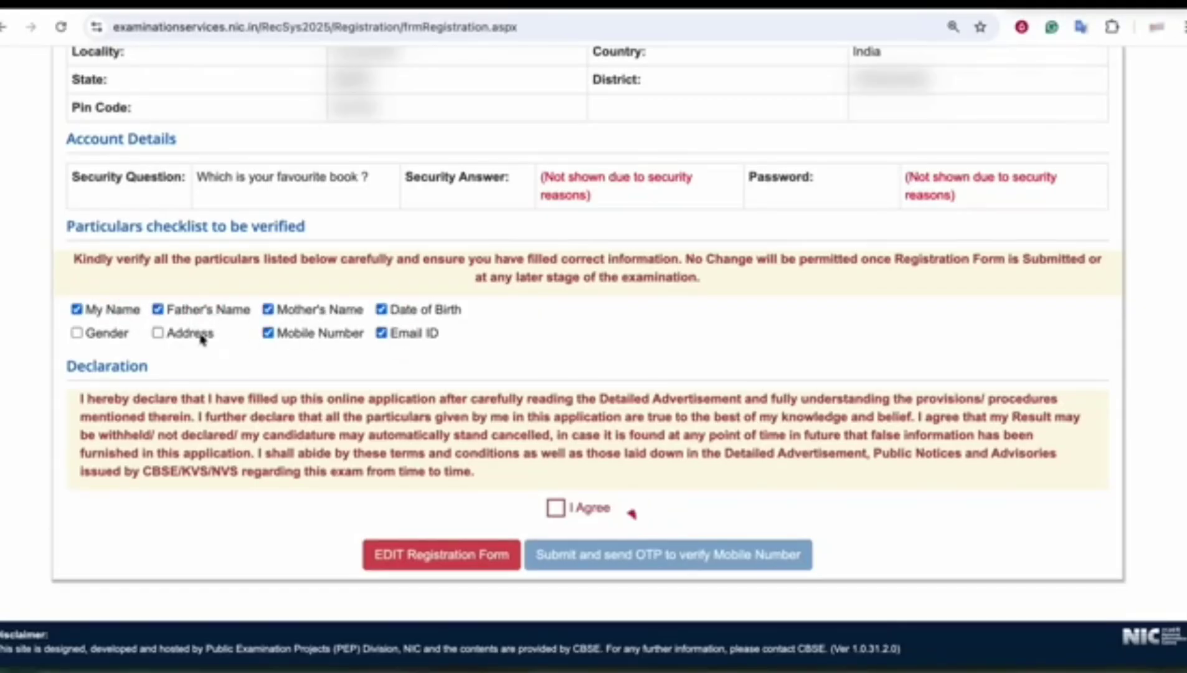
{"action": "left_click", "coordinate": [196, 337]}
{"action": "left_click", "coordinate": [115, 336]}
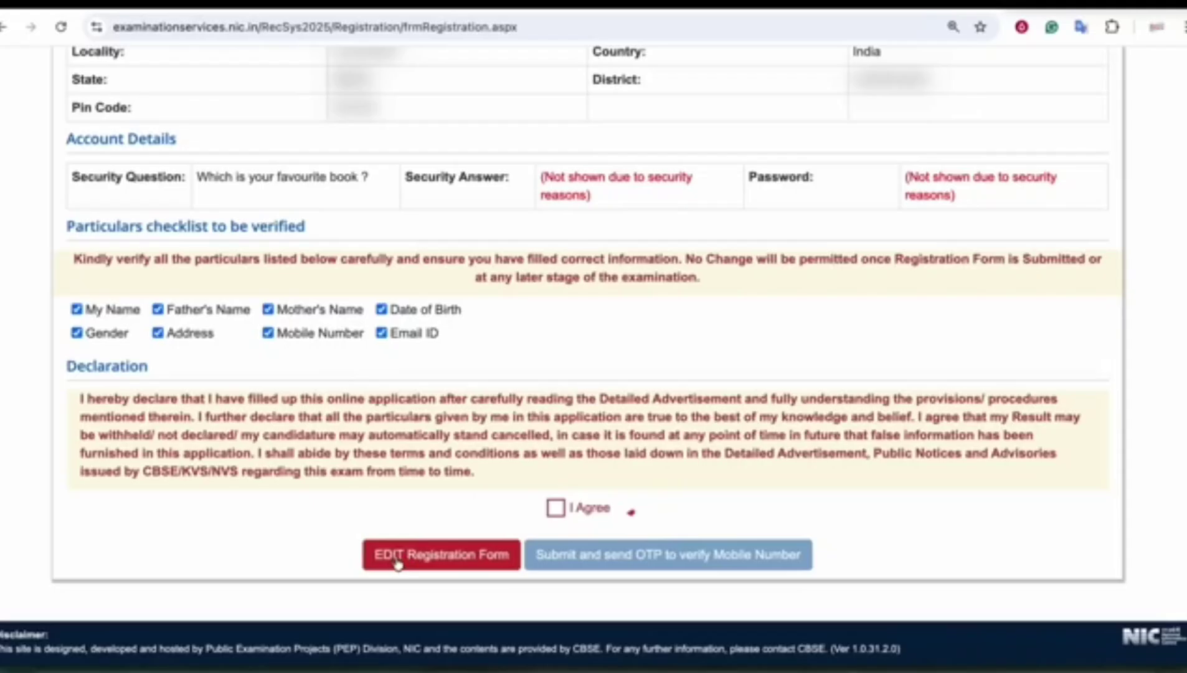
Accept the declaration and submit the form to request a mobile OTP
{"action": "left_click", "coordinate": [555, 511]}
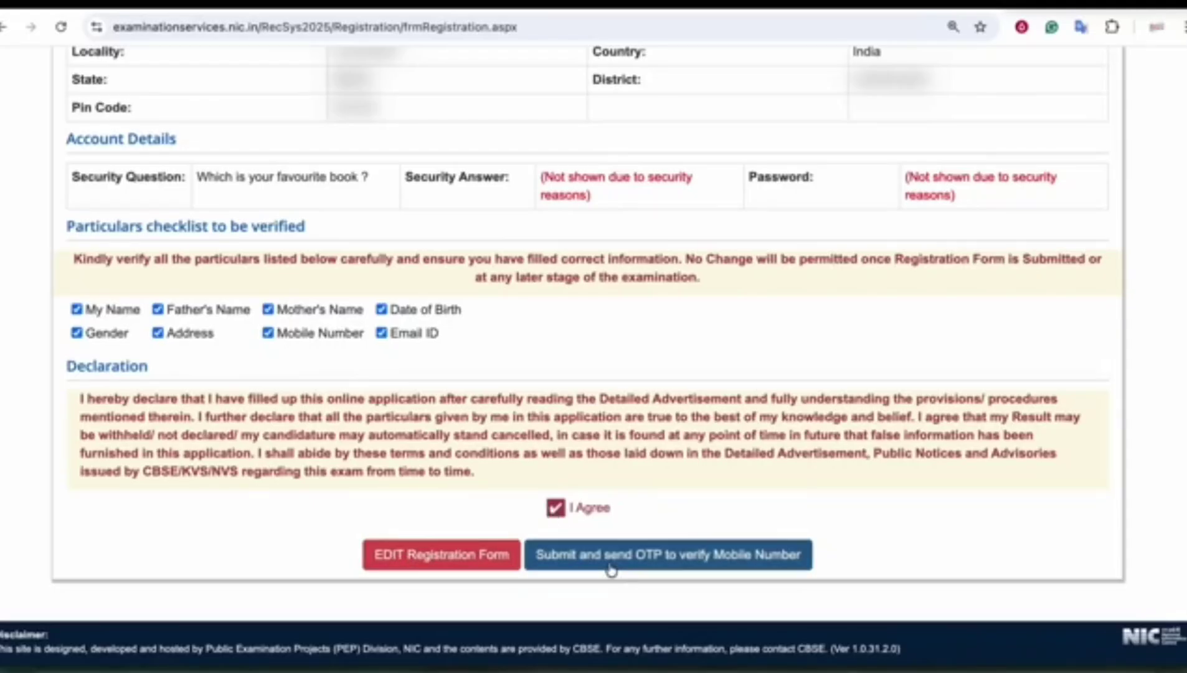
{"action": "left_click", "coordinate": [651, 564]}
{"action": "left_click_drag", "start_coordinate": [535, 347], "coordinate": [578, 413]}
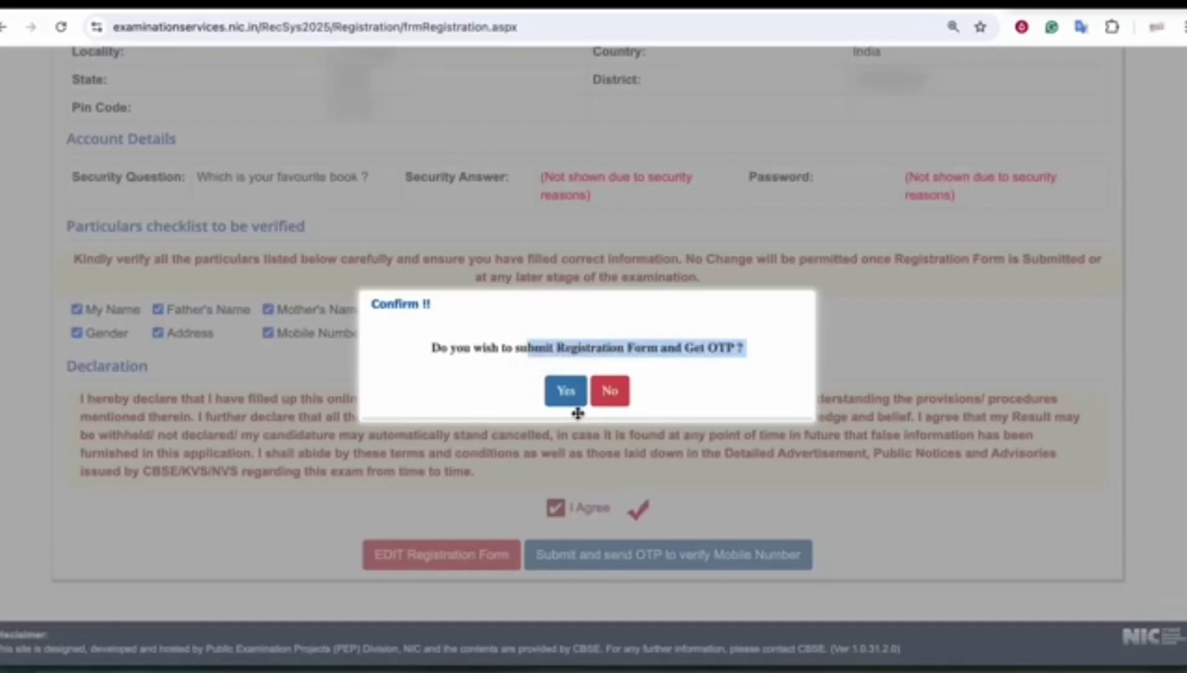
Confirm the submission, enter the six-digit mobile OTP, and submit the registration form
{"action": "left_click", "coordinate": [565, 391]}
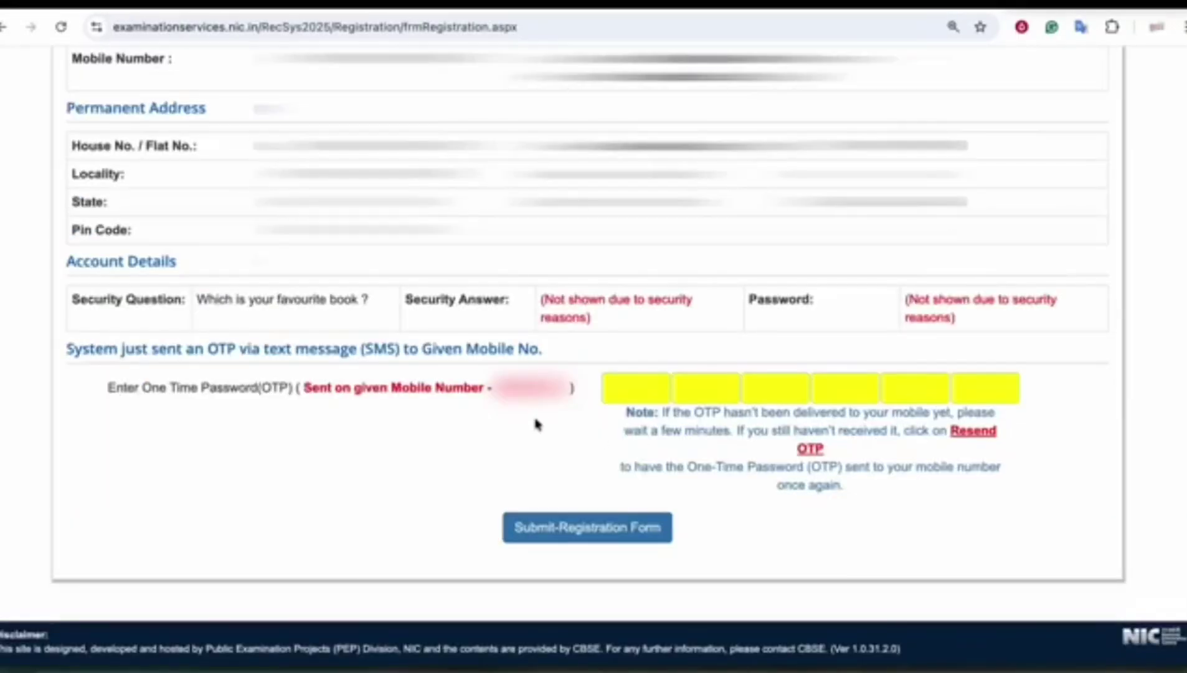
{"action": "left_click_drag", "start_coordinate": [365, 387], "coordinate": [474, 390]}
{"action": "left_click", "coordinate": [475, 391]}
{"action": "left_click", "coordinate": [633, 391]}
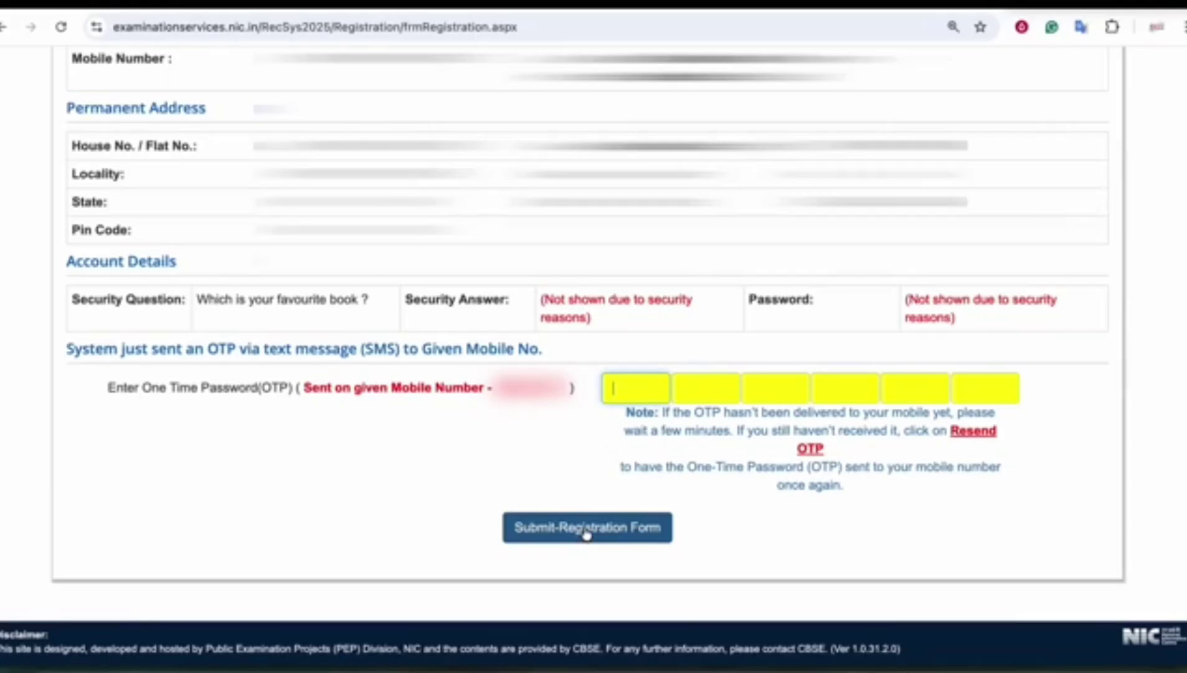
{"action": "left_click", "coordinate": [636, 380]}
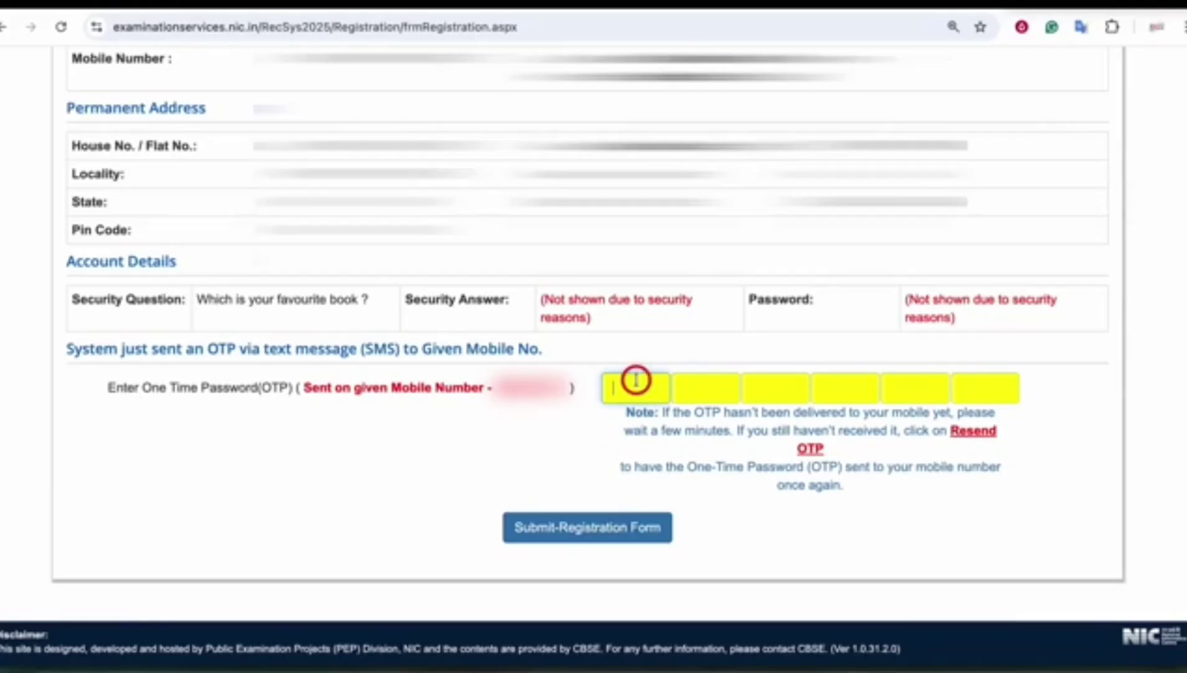
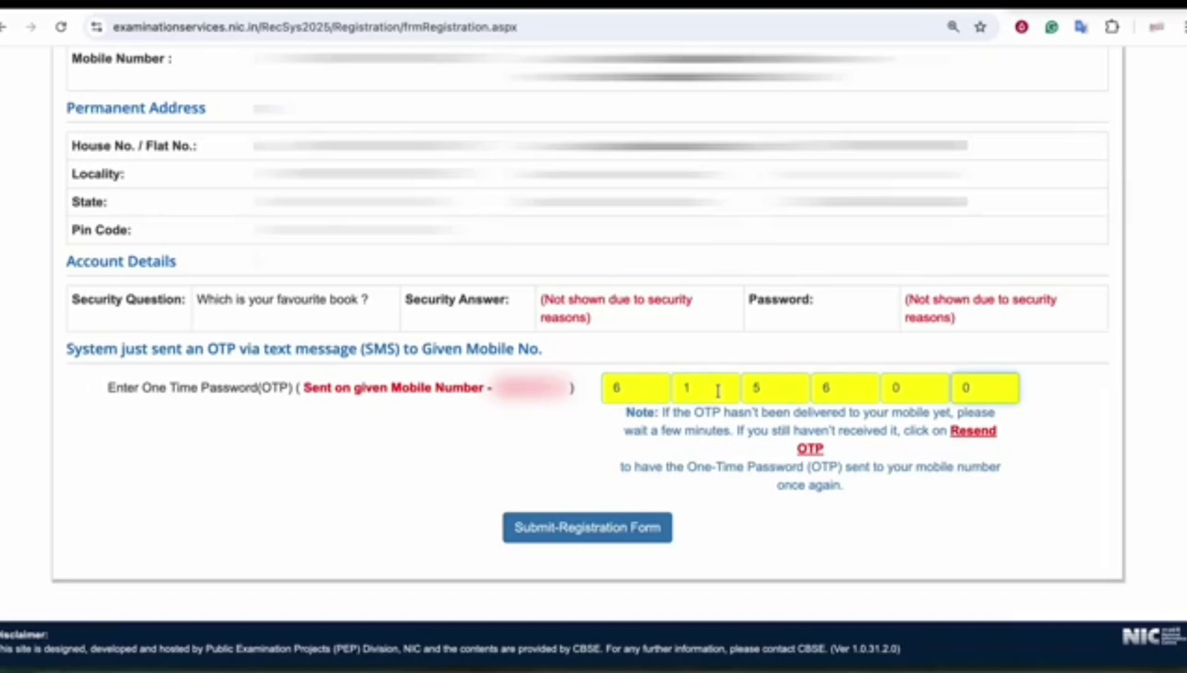
{"action": "left_click", "coordinate": [586, 527]}
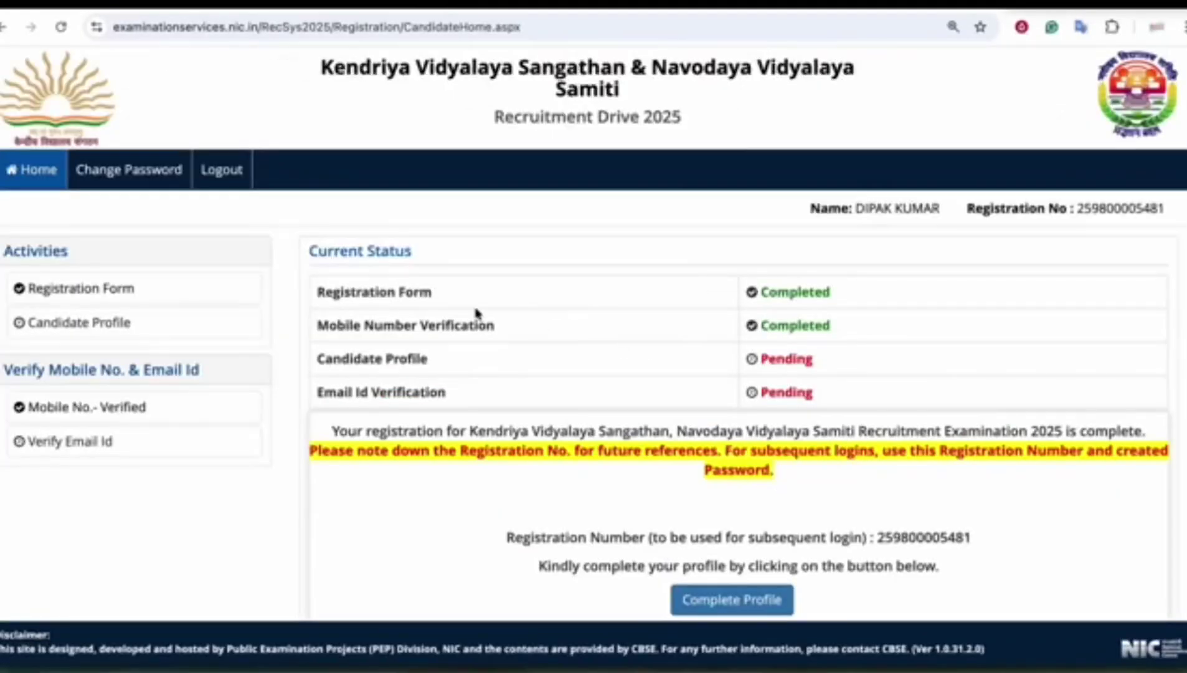
Dismiss the translation popup and open the Personal Detail form of the candidate profile
{"action": "left_click_drag", "start_coordinate": [340, 291], "coordinate": [317, 291]}
{"action": "left_click", "coordinate": [421, 292]}
{"action": "scroll", "coordinate": [426, 300], "scroll_direction": "down", "scroll_amount": 1}
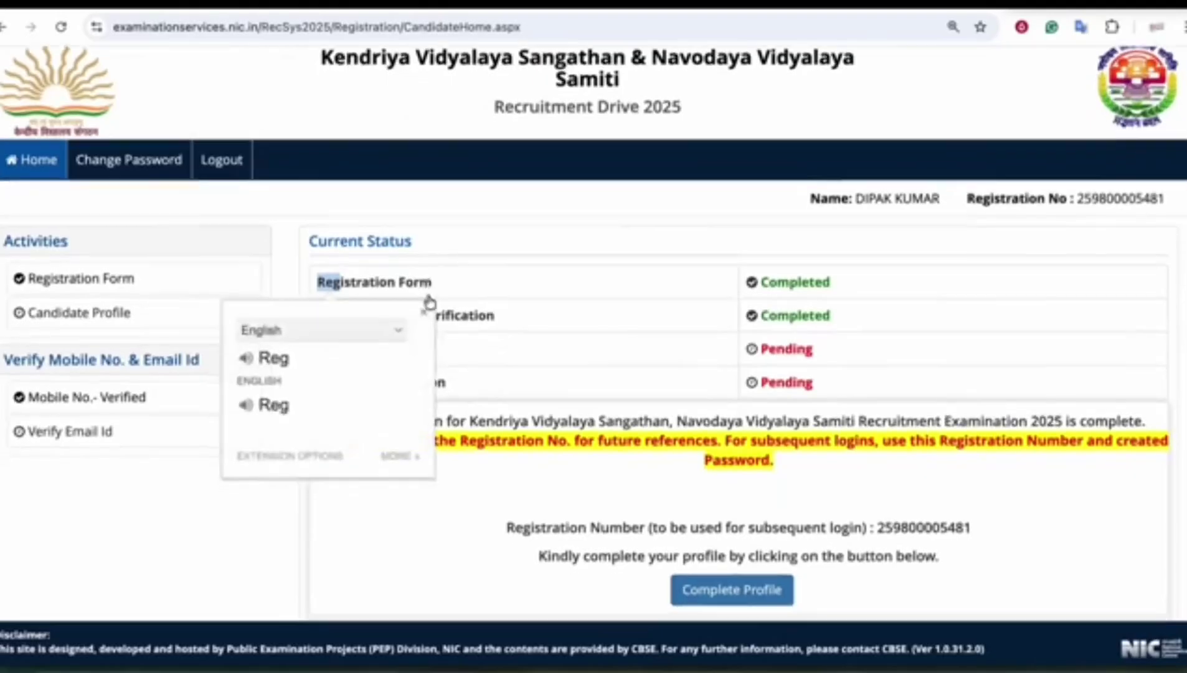
{"action": "left_click", "coordinate": [514, 473]}
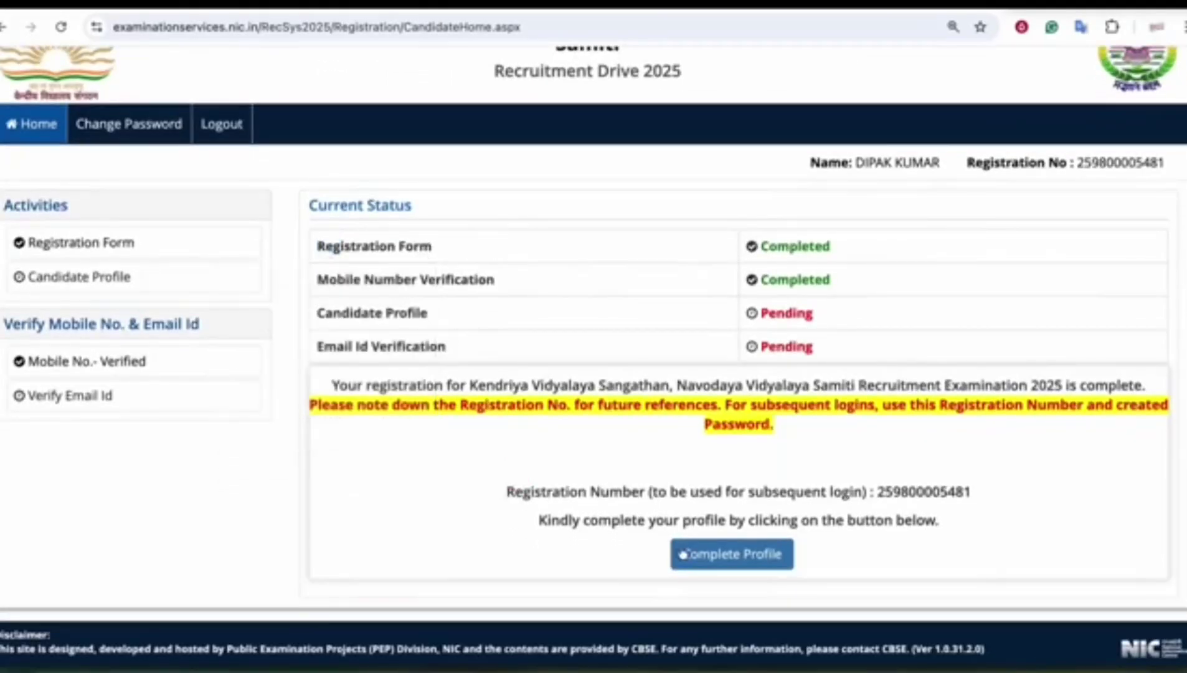
{"action": "left_click", "coordinate": [732, 553]}
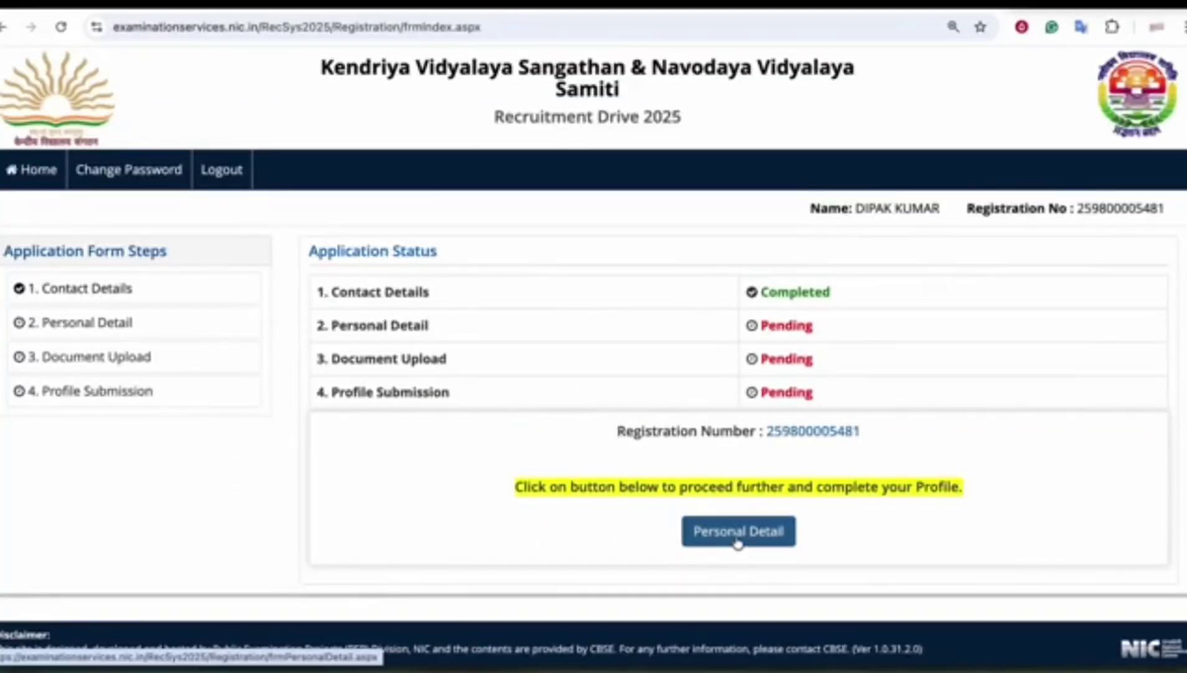
{"action": "left_click", "coordinate": [738, 540]}
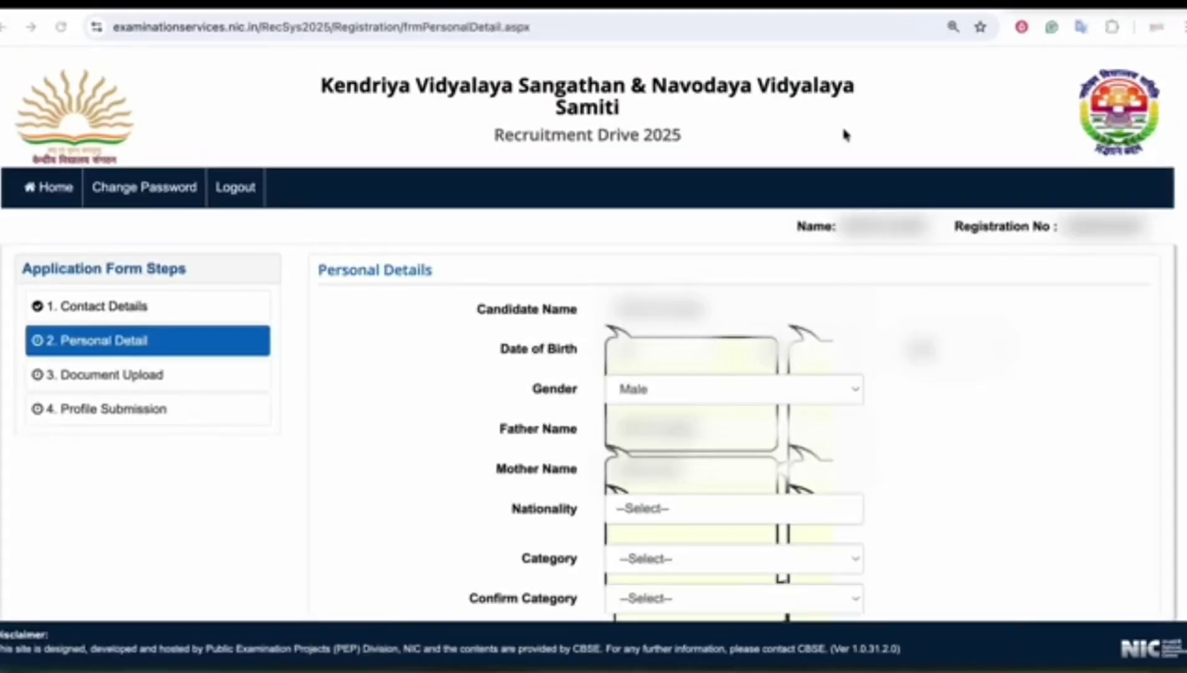
Set Nationality to Indian
{"action": "scroll", "coordinate": [457, 294], "scroll_direction": "down", "scroll_amount": 3}
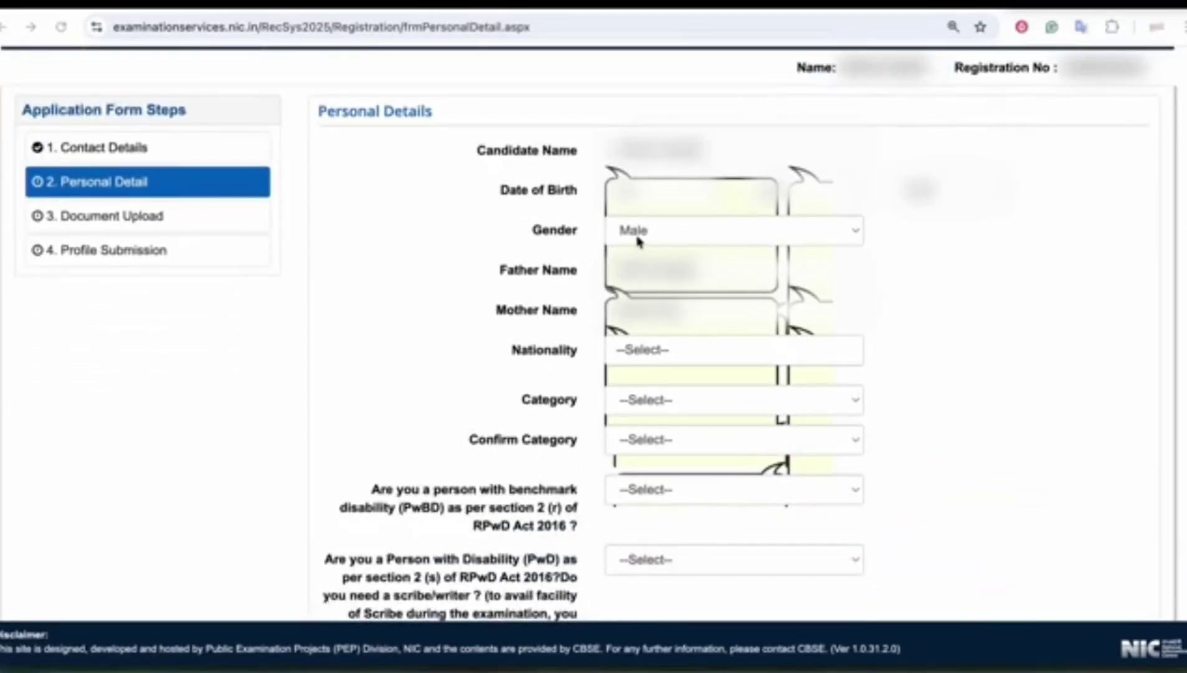
{"action": "scroll", "coordinate": [527, 293], "scroll_direction": "down", "scroll_amount": 1}
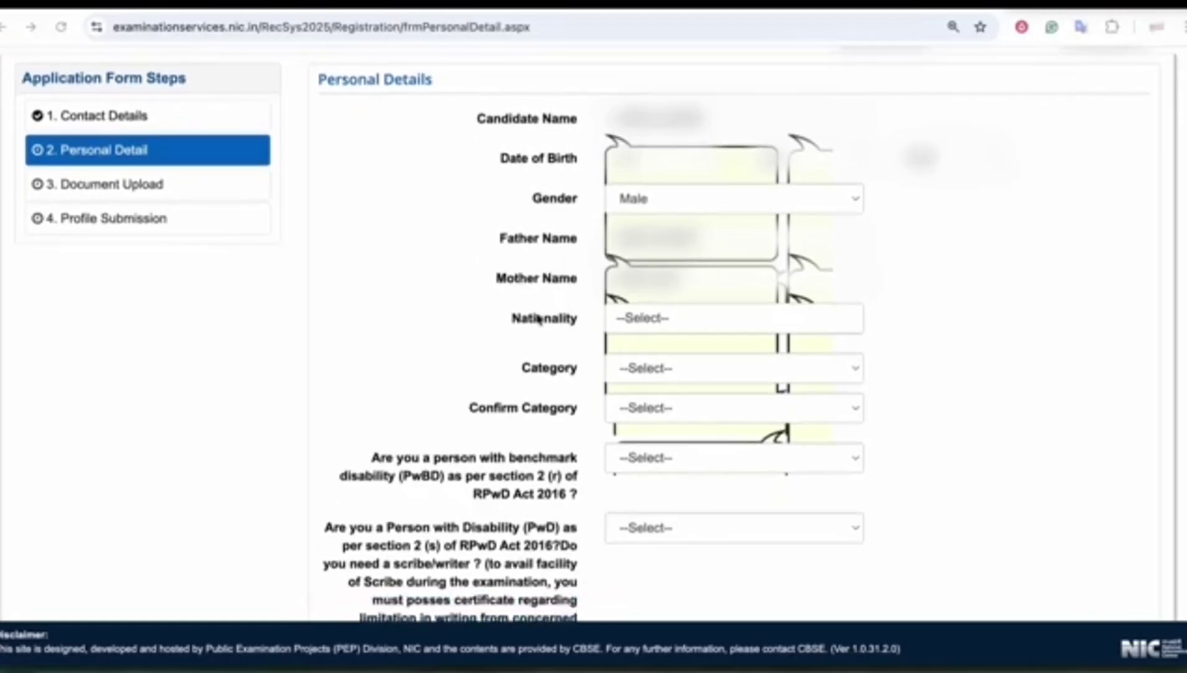
{"action": "left_click", "coordinate": [662, 319]}
{"action": "left_click", "coordinate": [651, 403]}
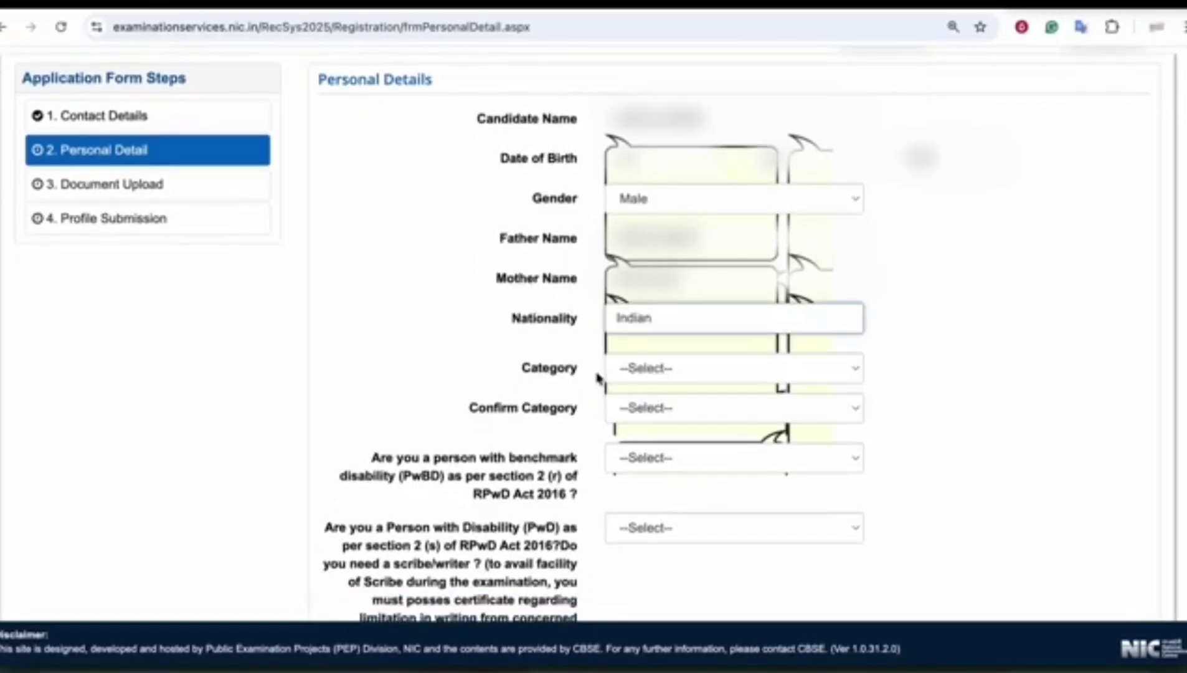
Set both Category and Confirm Category to OBC (Non Creamy Layer)
{"action": "scroll", "coordinate": [623, 349], "scroll_direction": "down", "scroll_amount": 2}
{"action": "left_click", "coordinate": [655, 280]}
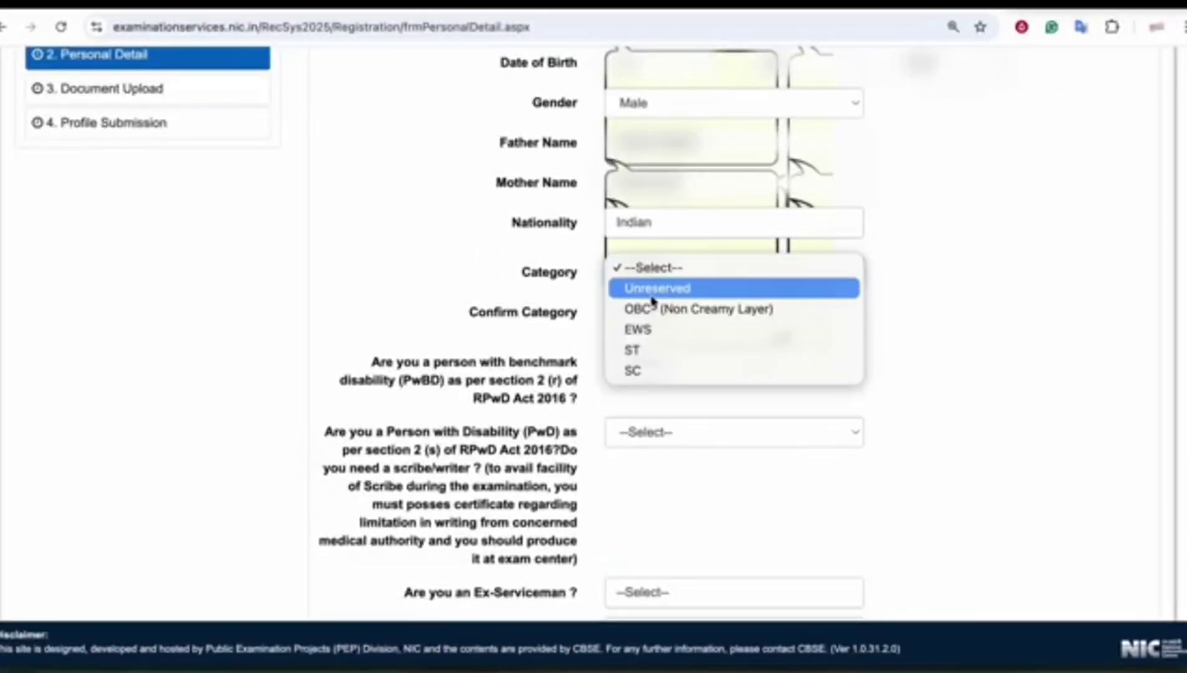
{"action": "left_click", "coordinate": [656, 287]}
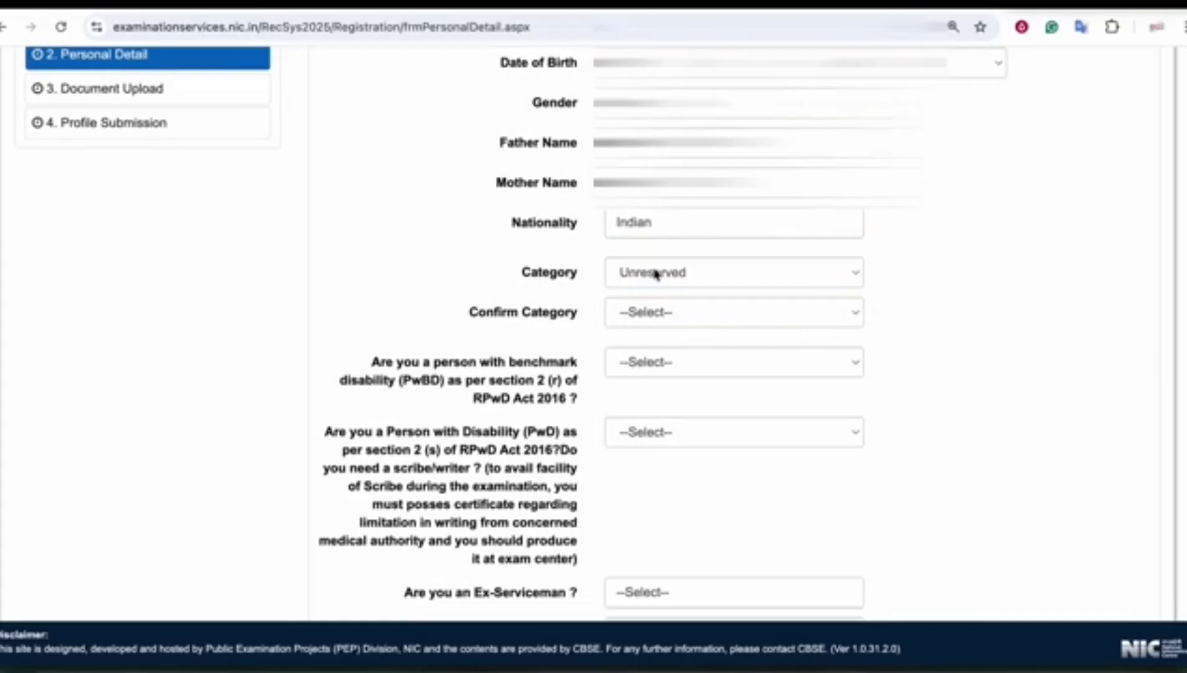
{"action": "left_click", "coordinate": [647, 274]}
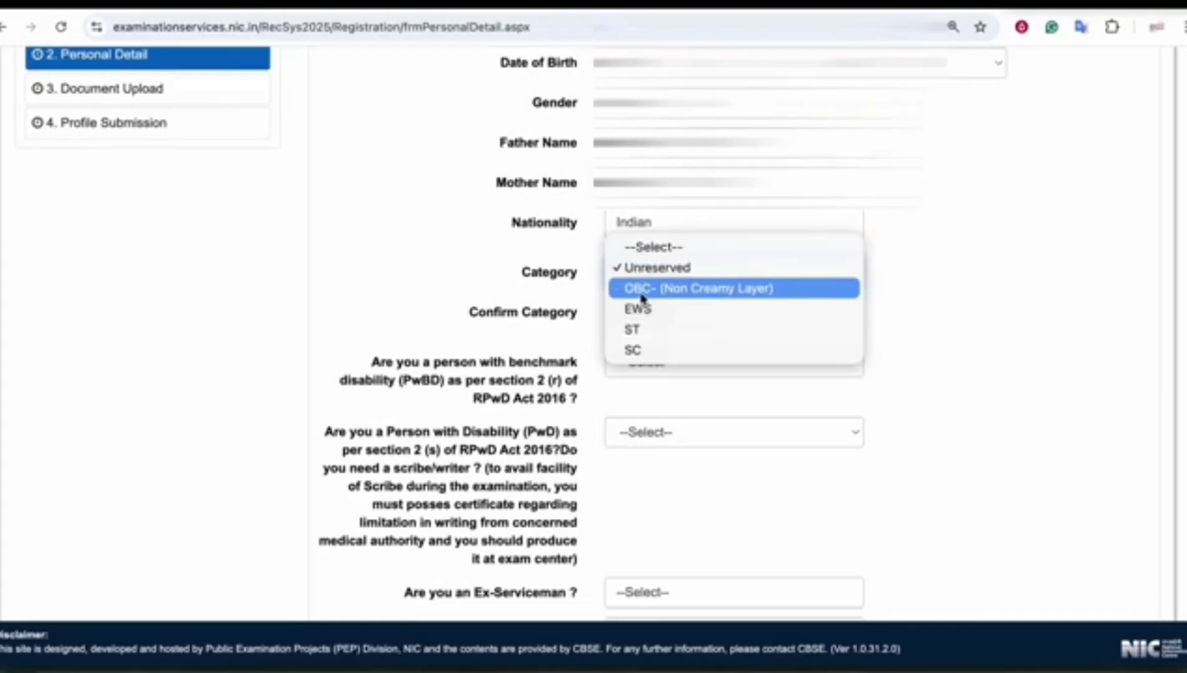
{"action": "left_click", "coordinate": [644, 294]}
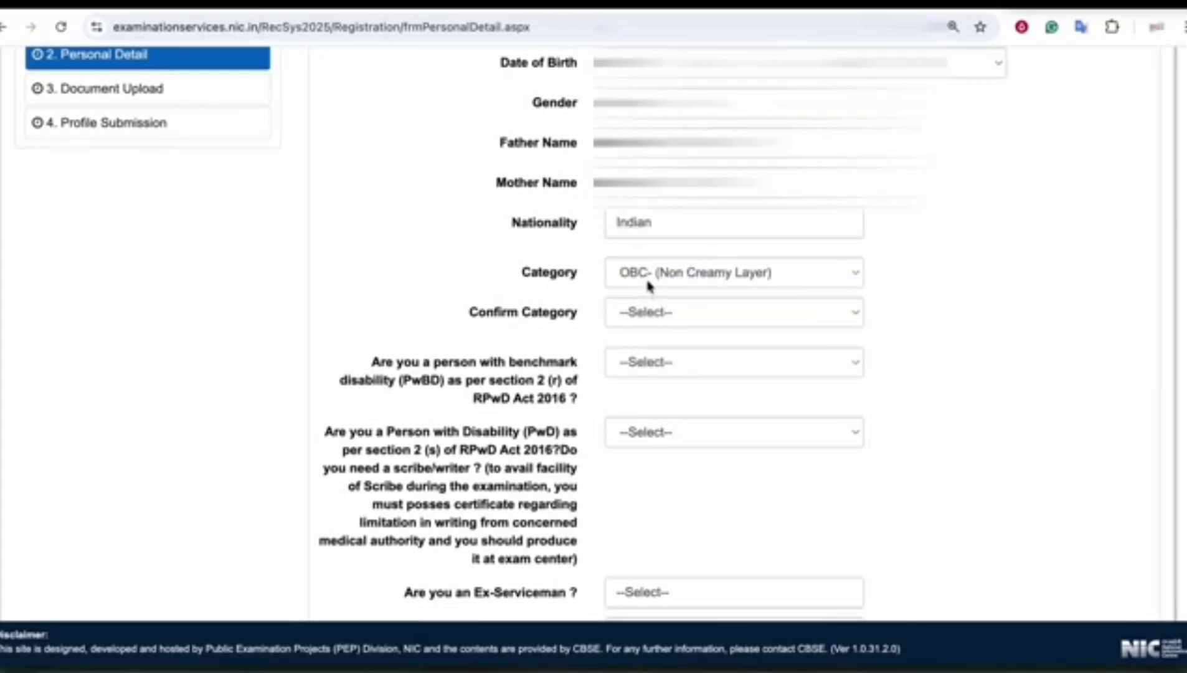
{"action": "left_click", "coordinate": [648, 284]}
{"action": "left_click", "coordinate": [639, 293]}
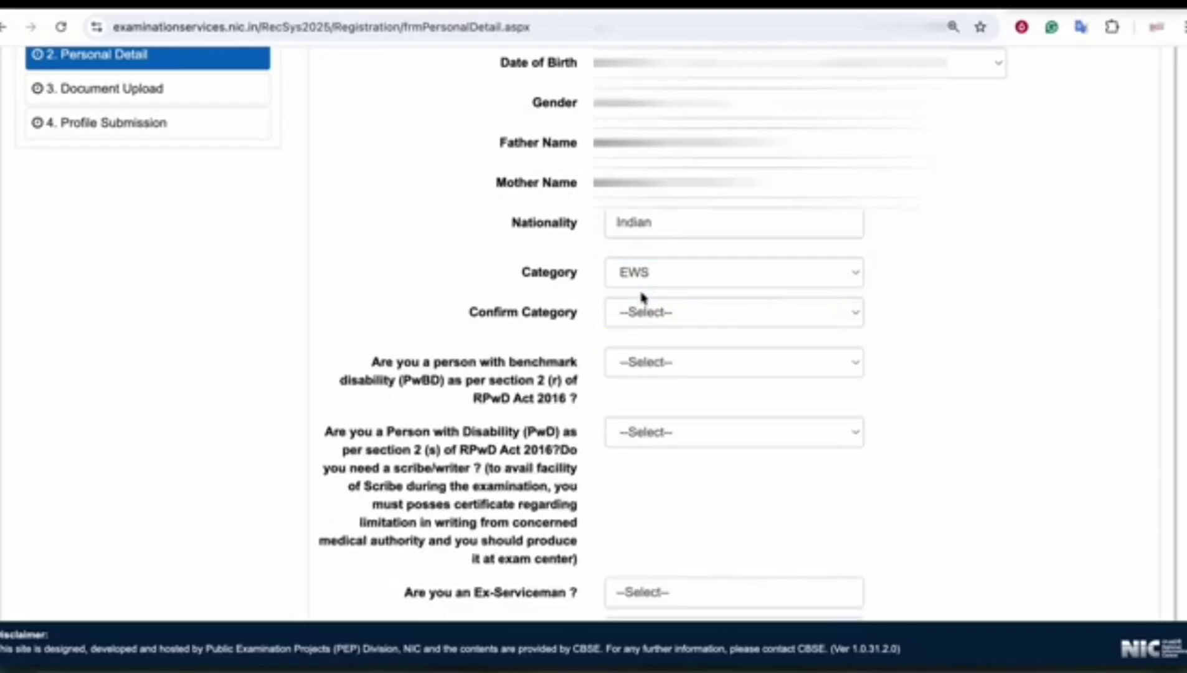
{"action": "left_click", "coordinate": [628, 319]}
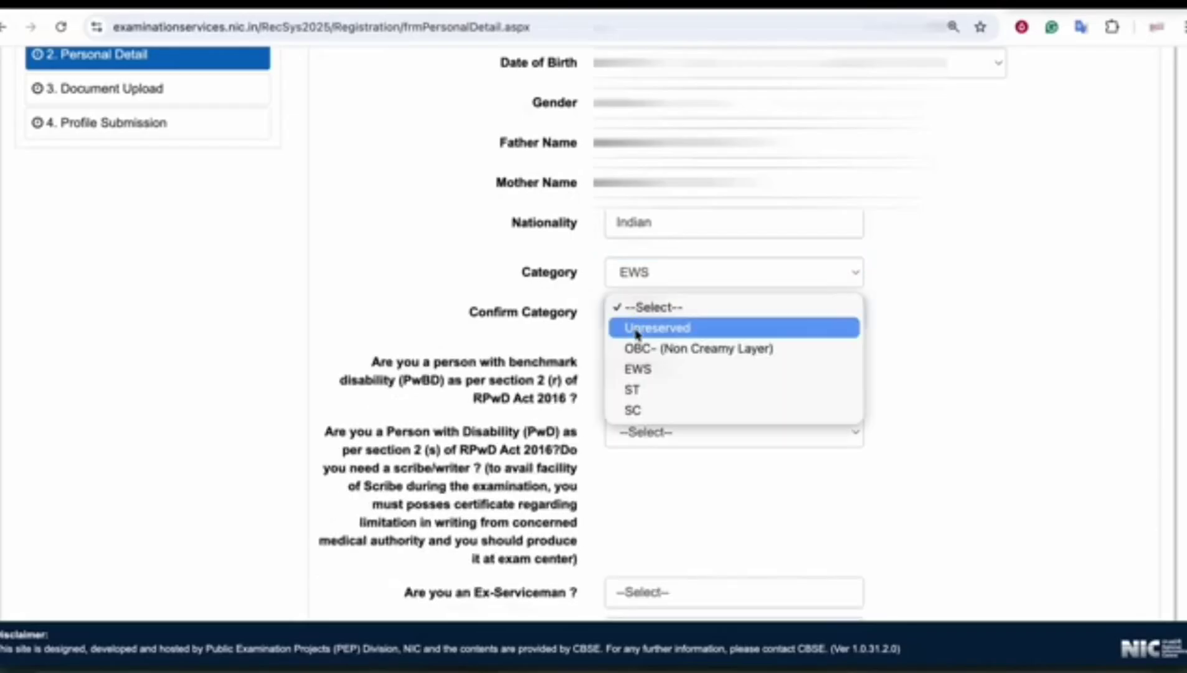
{"action": "left_click", "coordinate": [648, 360]}
{"action": "left_click", "coordinate": [642, 280]}
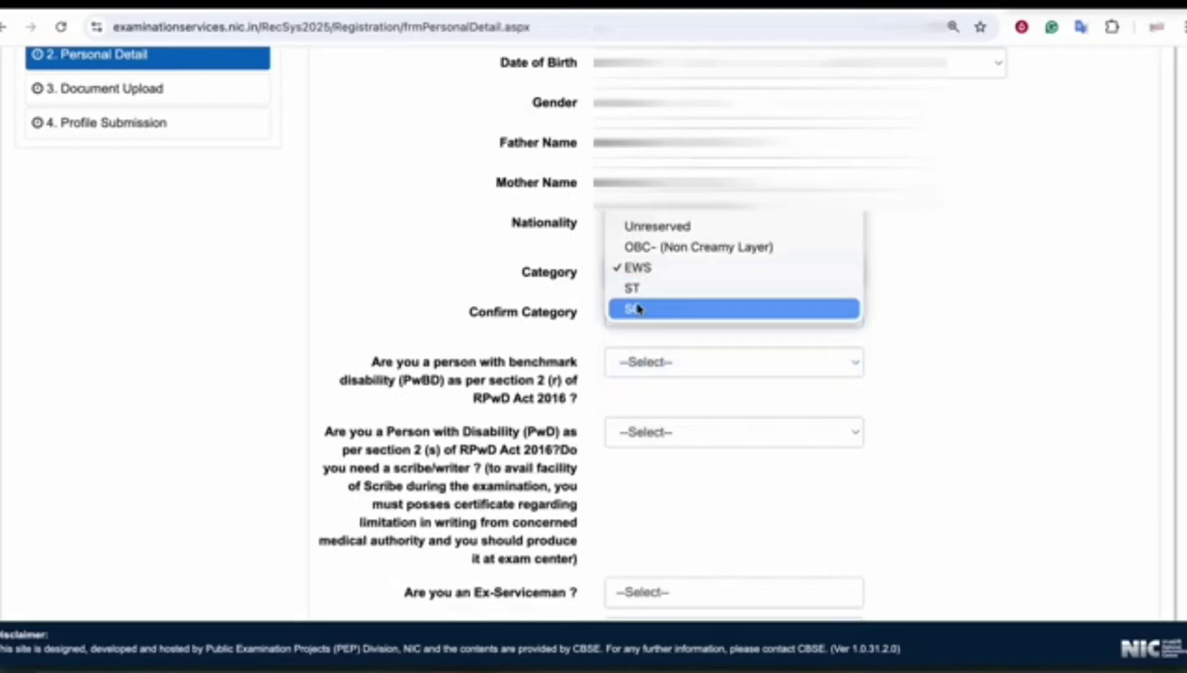
{"action": "key", "text": "Escape"}
{"action": "key", "text": "s"}
{"action": "left_click", "coordinate": [638, 284]}
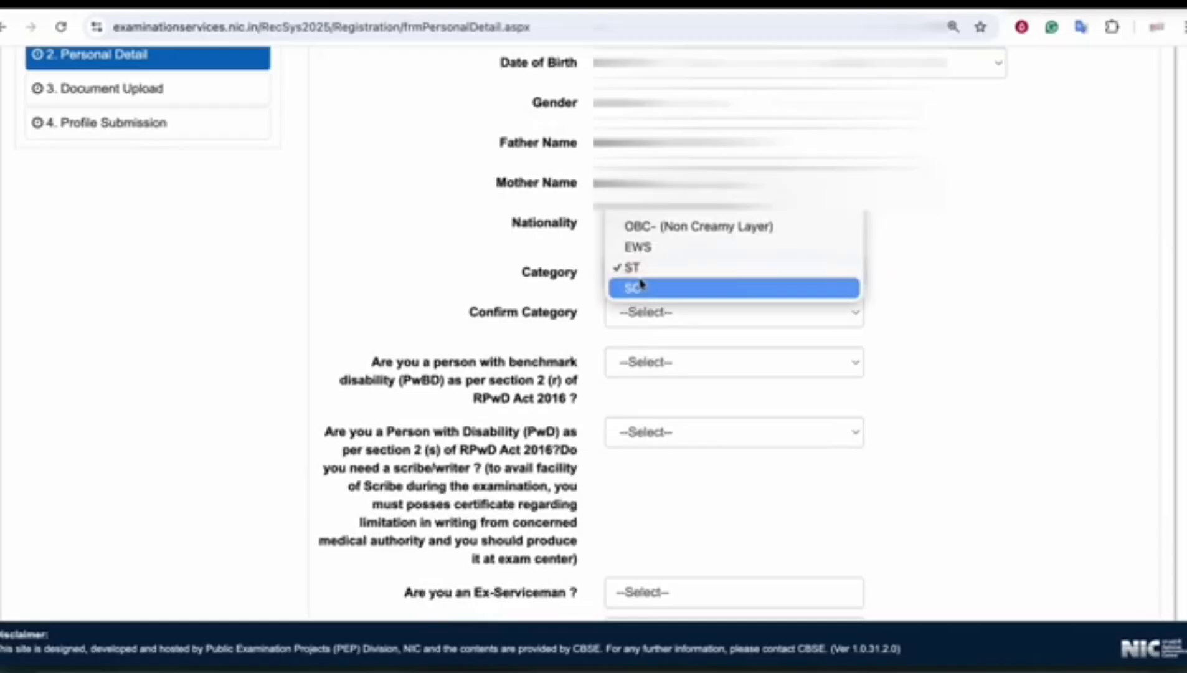
{"action": "left_click", "coordinate": [682, 231]}
{"action": "left_click", "coordinate": [663, 318]}
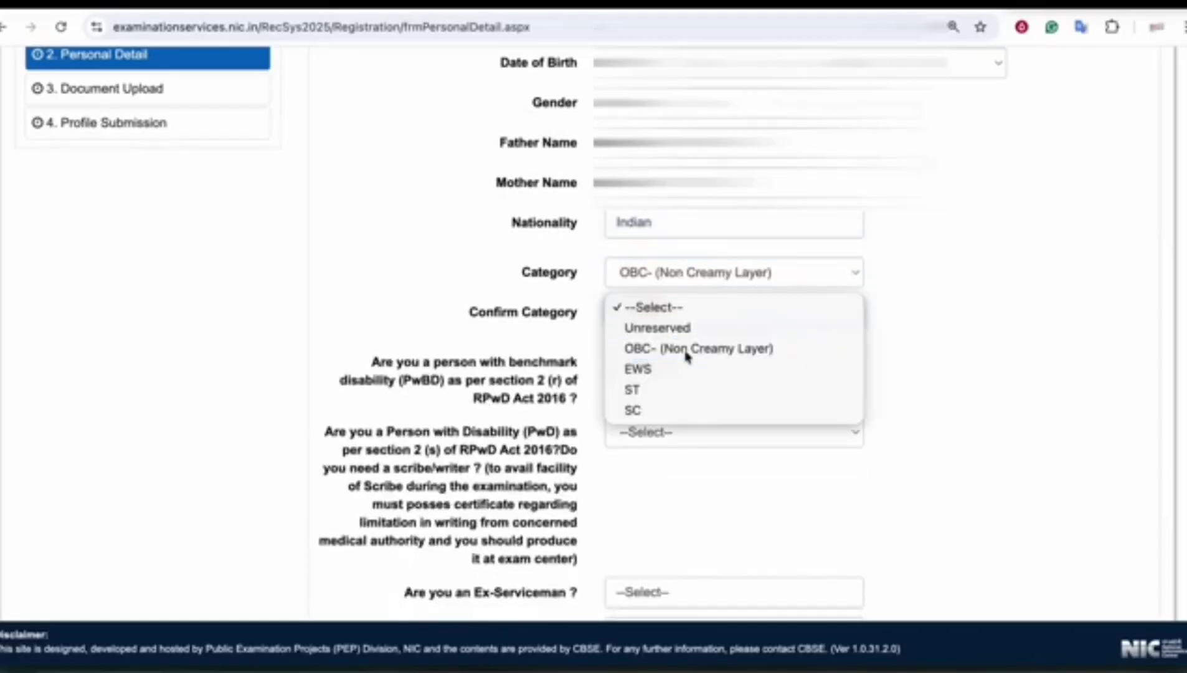
{"action": "left_click", "coordinate": [686, 352]}
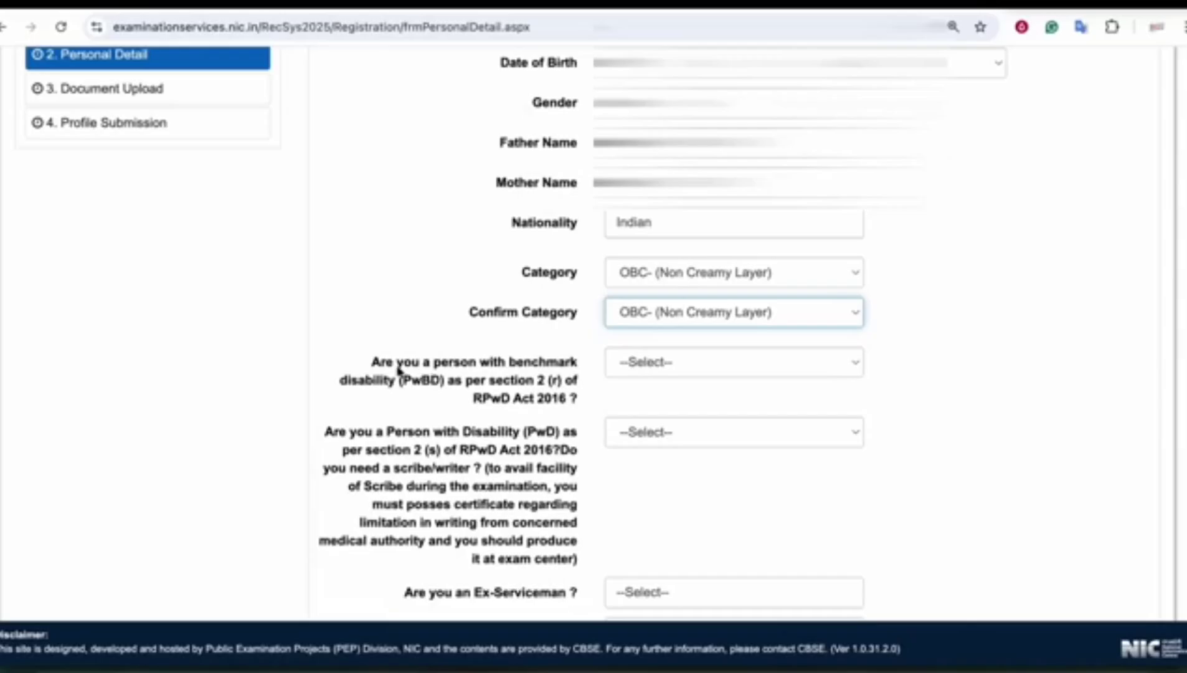
Answer No to the PwBD question and No to the PwD scribe question
{"action": "left_click_drag", "start_coordinate": [399, 370], "coordinate": [522, 399]}
{"action": "left_click", "coordinate": [649, 372]}
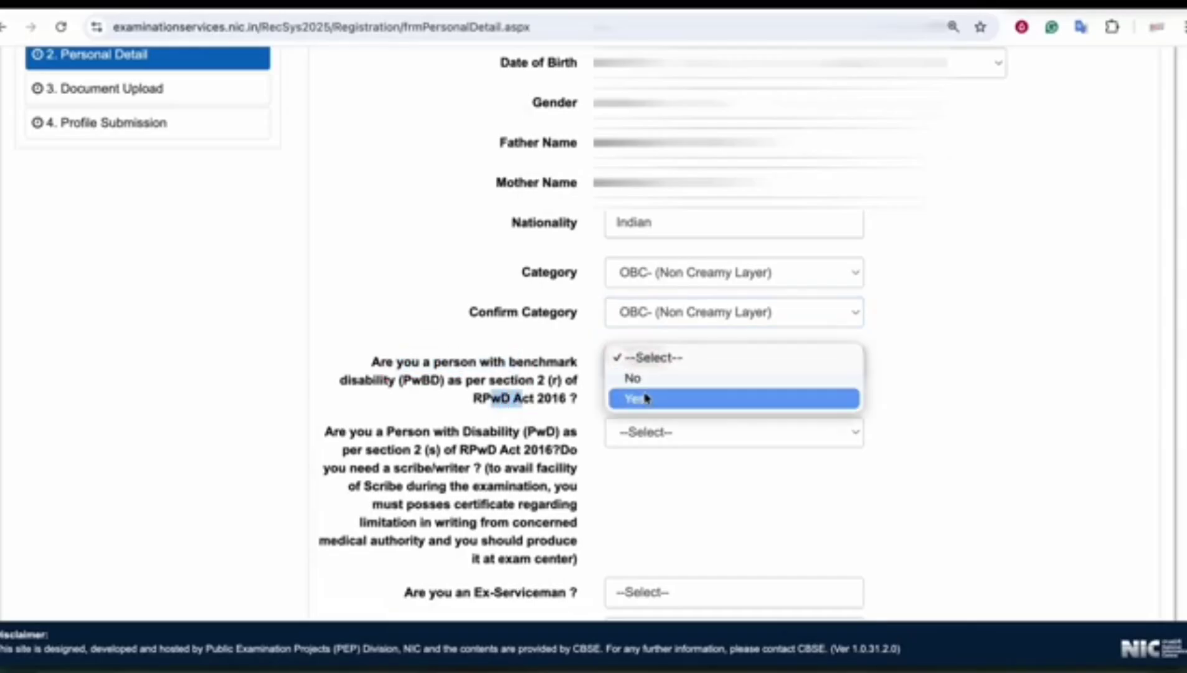
{"action": "left_click", "coordinate": [632, 378]}
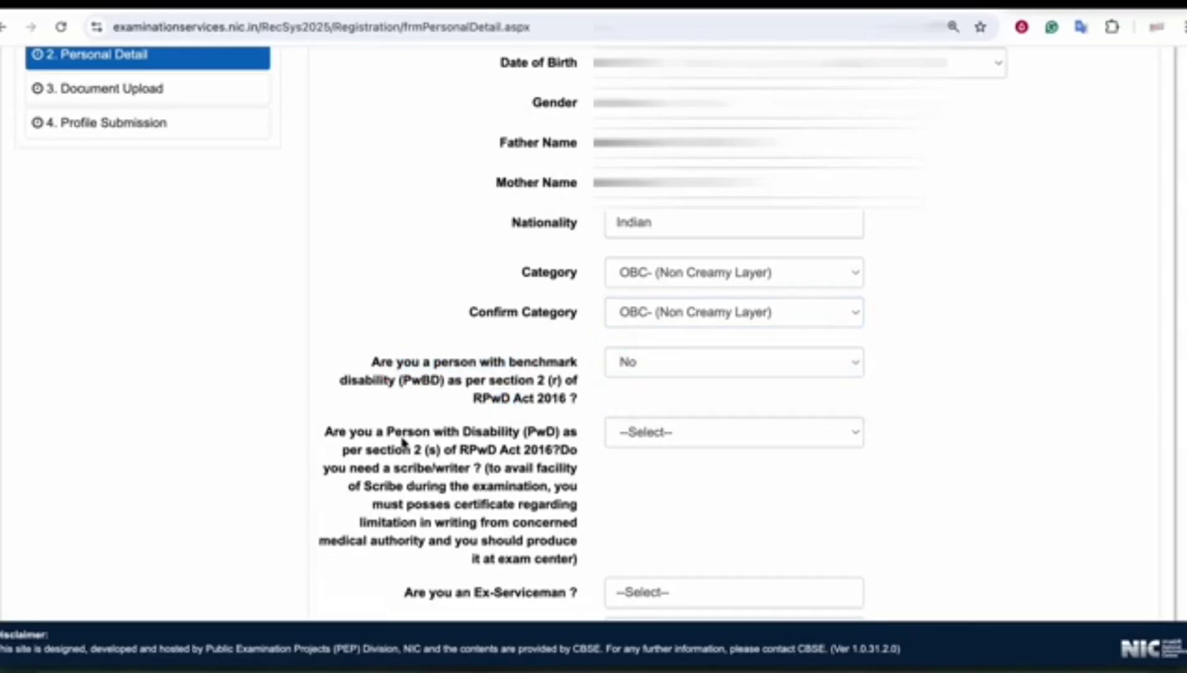
{"action": "left_click_drag", "start_coordinate": [395, 433], "coordinate": [509, 441]}
{"action": "left_click", "coordinate": [446, 497]}
{"action": "left_click", "coordinate": [531, 515]}
{"action": "left_click_drag", "start_coordinate": [423, 529], "coordinate": [535, 522]}
{"action": "left_click_drag", "start_coordinate": [438, 495], "coordinate": [563, 506]}
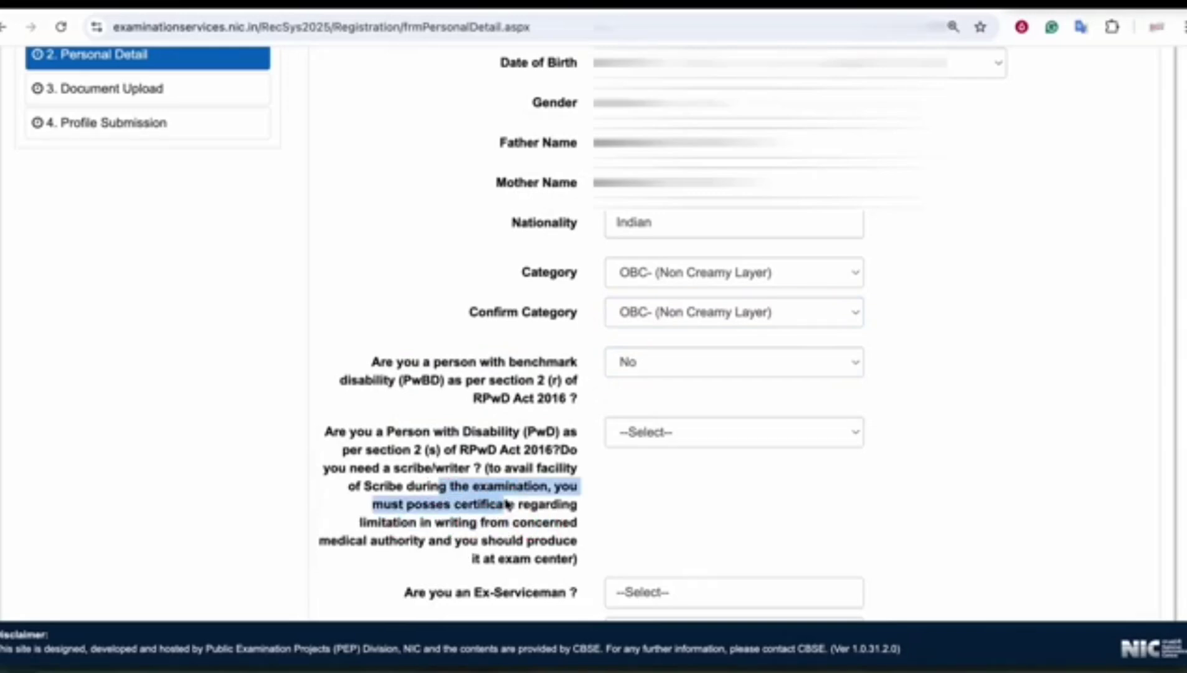
{"action": "left_click", "coordinate": [516, 522]}
{"action": "left_click", "coordinate": [705, 431]}
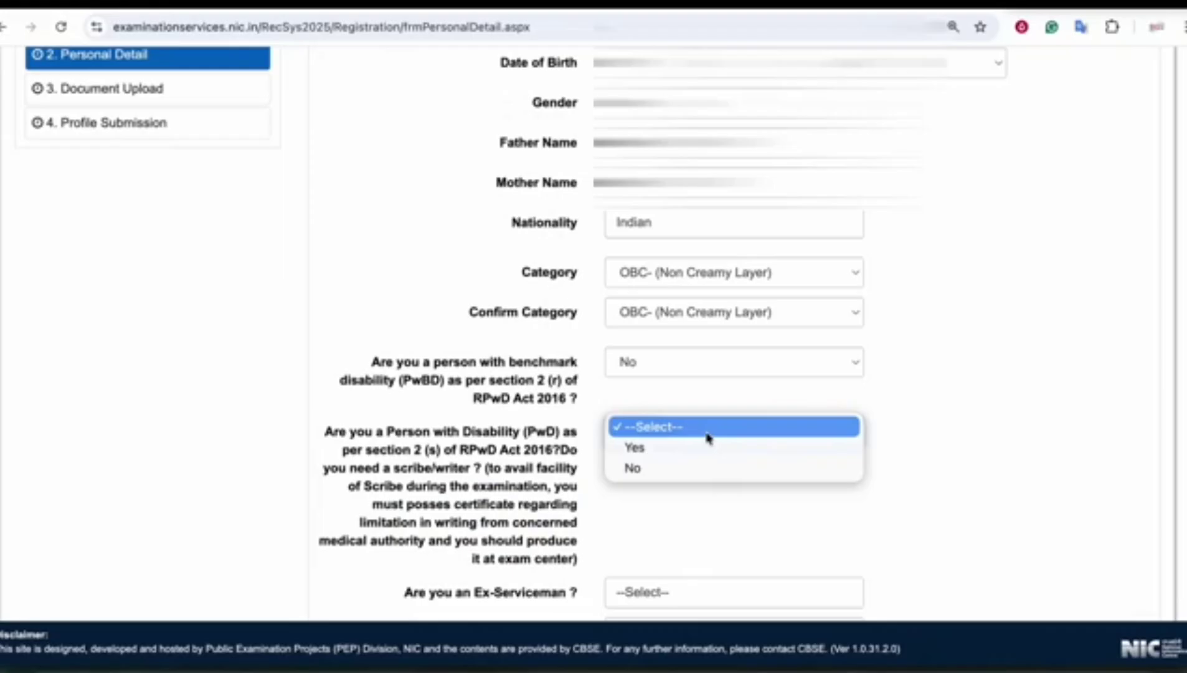
{"action": "left_click", "coordinate": [641, 470]}
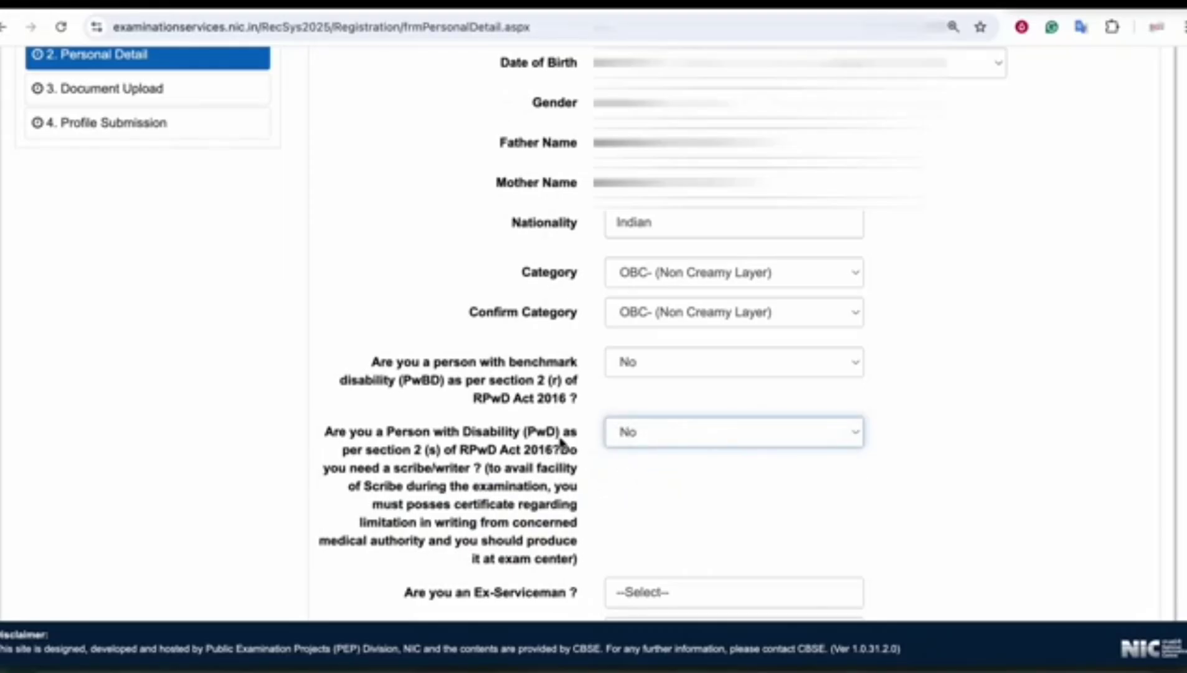
{"action": "scroll", "coordinate": [709, 480], "scroll_direction": "down", "scroll_amount": 8}
Answer No for Ex-Serviceman and Not Applicable for the serving as question
{"action": "left_click_drag", "start_coordinate": [437, 82], "coordinate": [543, 87]}
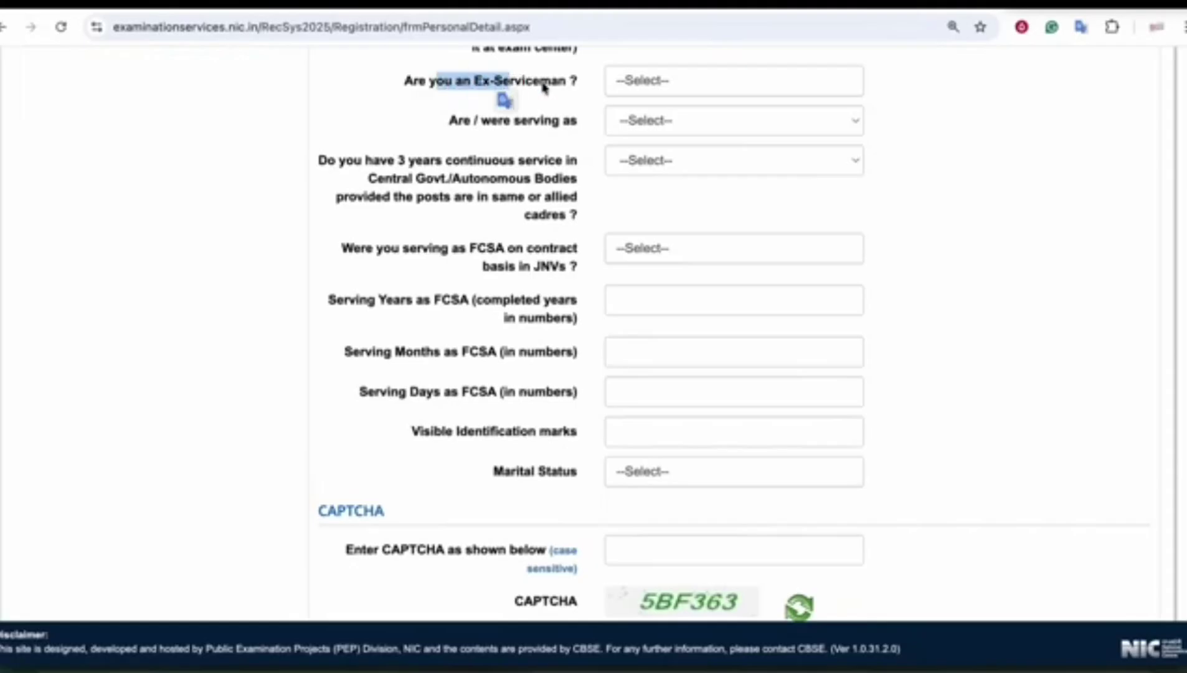
{"action": "left_click", "coordinate": [641, 80]}
{"action": "left_click", "coordinate": [627, 186]}
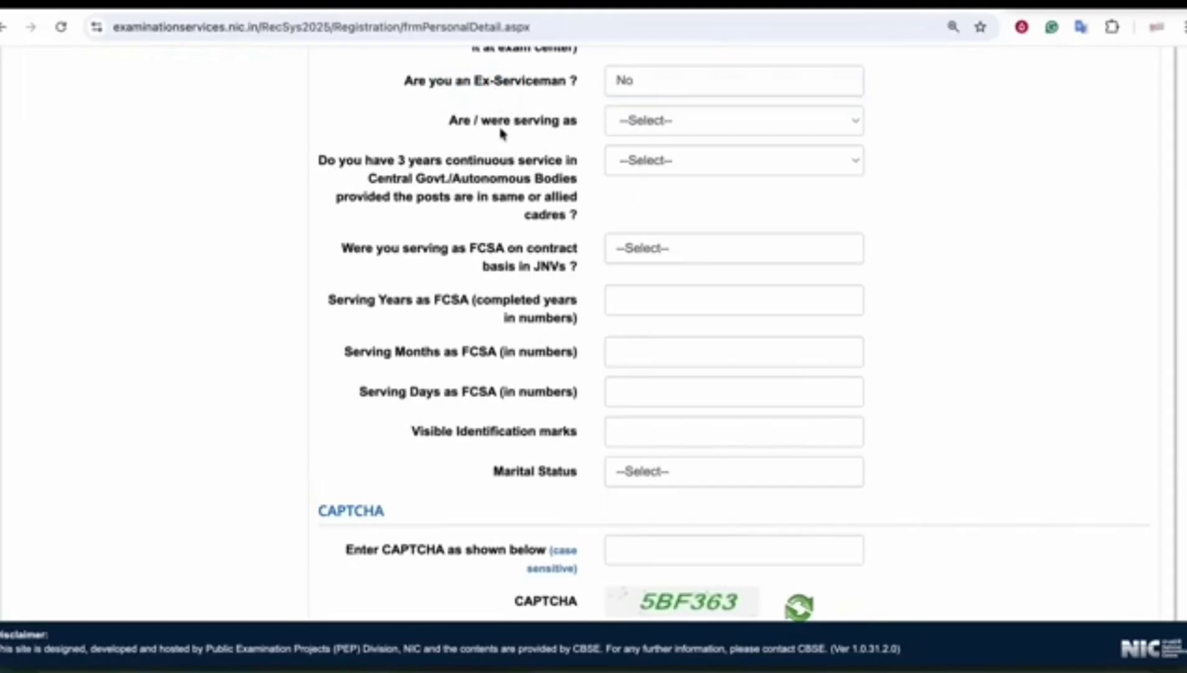
{"action": "left_click_drag", "start_coordinate": [500, 129], "coordinate": [577, 124]}
{"action": "left_click", "coordinate": [647, 128]}
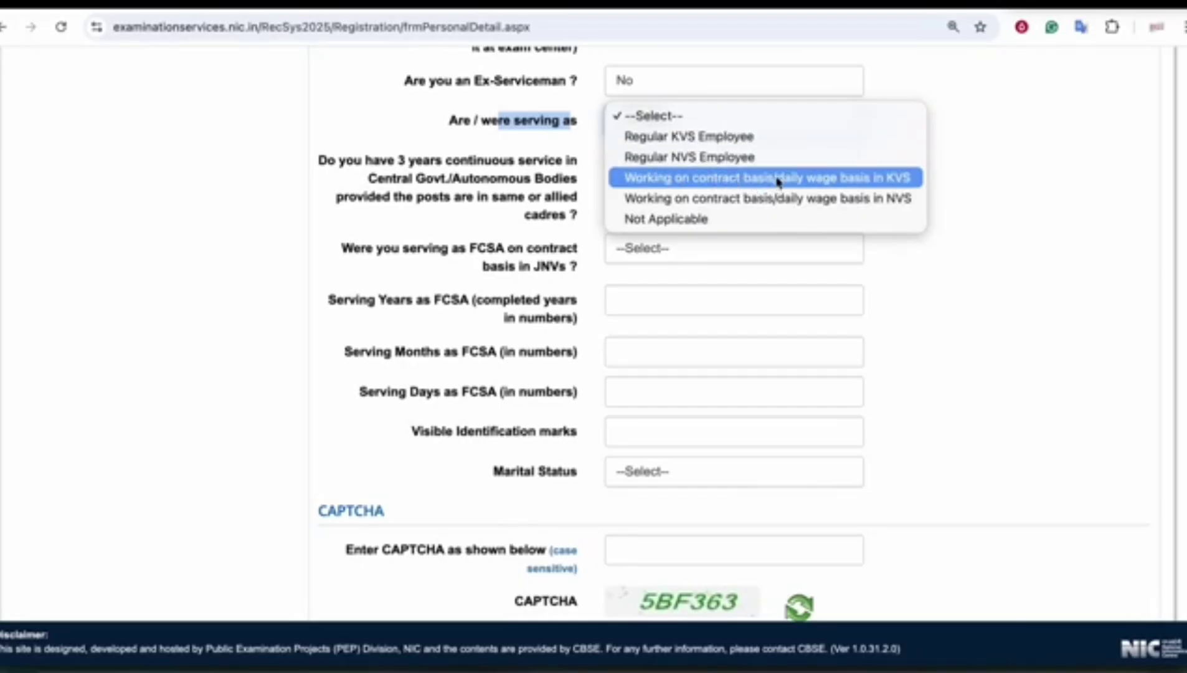
{"action": "left_click", "coordinate": [690, 218]}
Answer No for 3 years continuous service and Not Applicable for FCSA service
{"action": "left_click_drag", "start_coordinate": [379, 162], "coordinate": [484, 163]}
{"action": "left_click_drag", "start_coordinate": [508, 163], "coordinate": [548, 163]}
{"action": "left_click_drag", "start_coordinate": [411, 179], "coordinate": [517, 179]}
{"action": "left_click_drag", "start_coordinate": [405, 181], "coordinate": [539, 181]}
{"action": "left_click", "coordinate": [467, 191]}
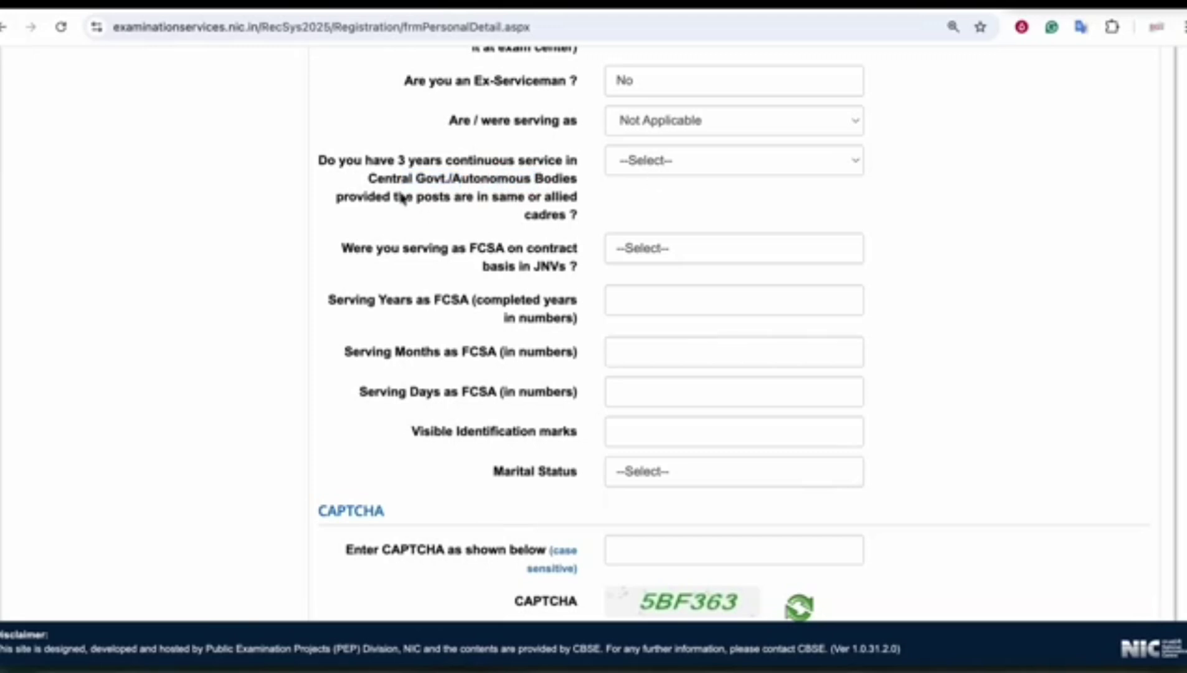
{"action": "left_click_drag", "start_coordinate": [376, 180], "coordinate": [461, 198]}
{"action": "left_click", "coordinate": [669, 168]}
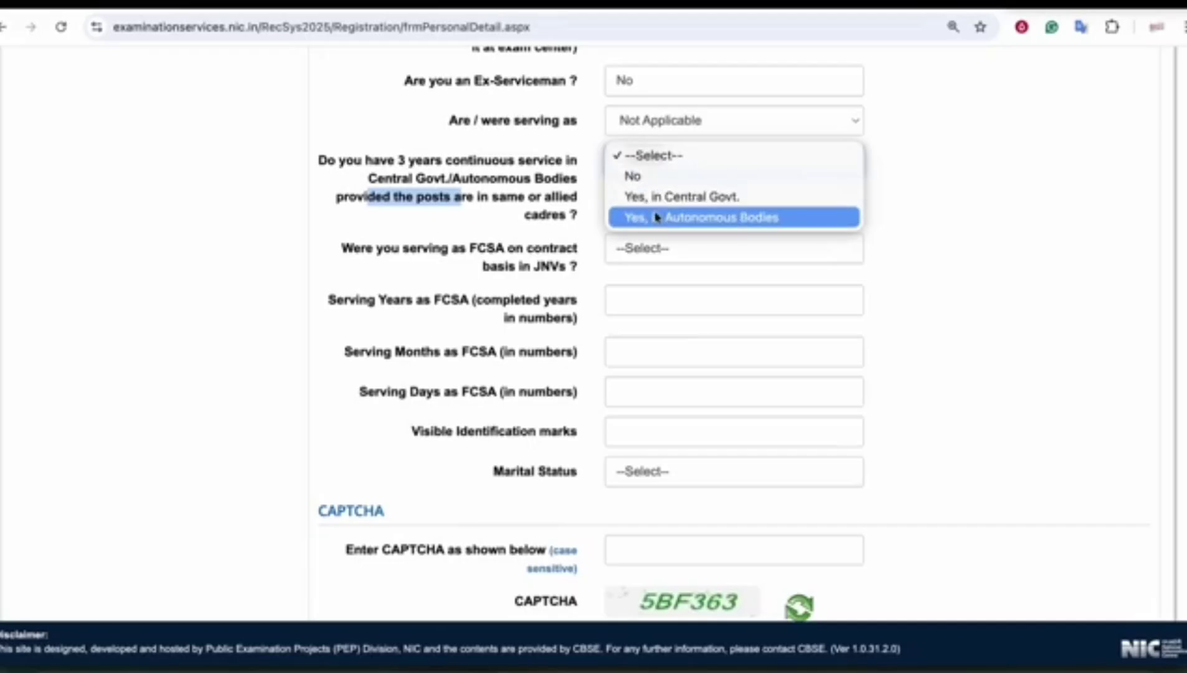
{"action": "left_click", "coordinate": [631, 177]}
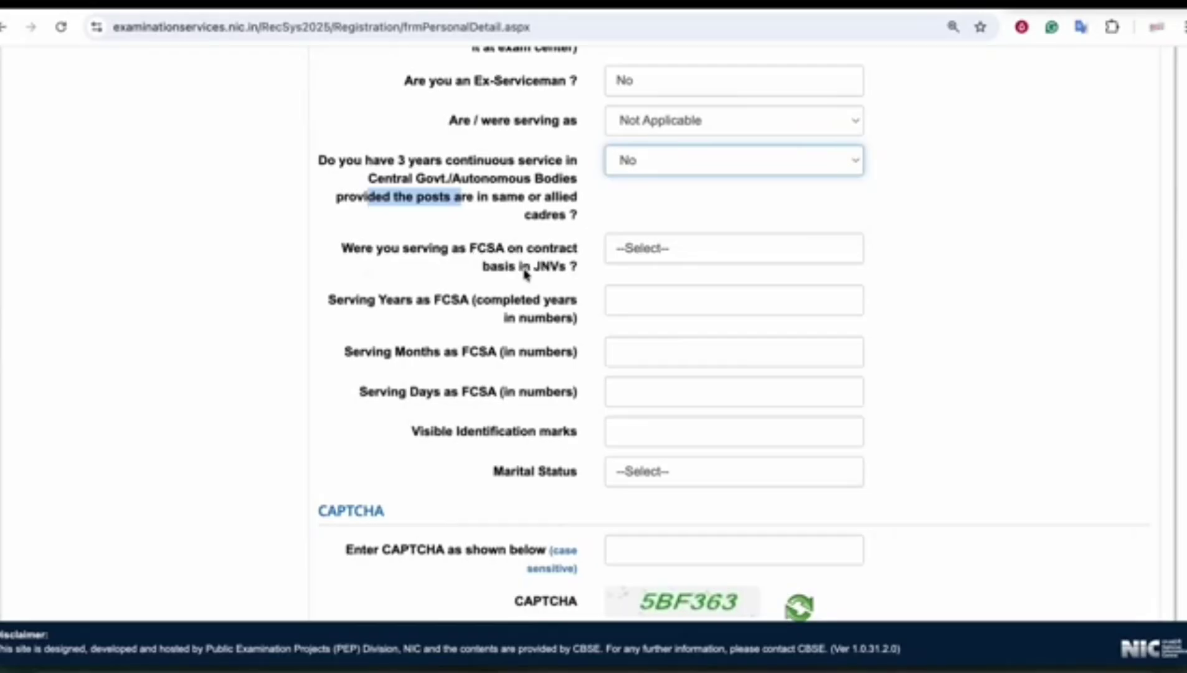
{"action": "left_click_drag", "start_coordinate": [375, 248], "coordinate": [455, 254]}
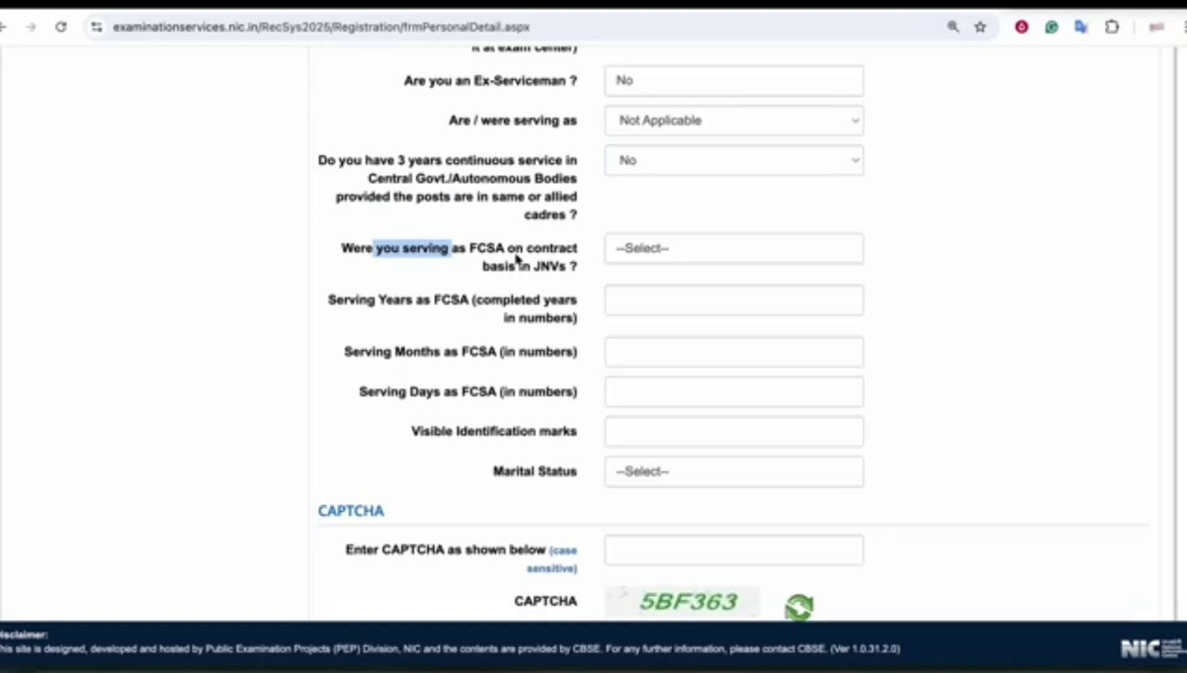
{"action": "left_click", "coordinate": [652, 262]}
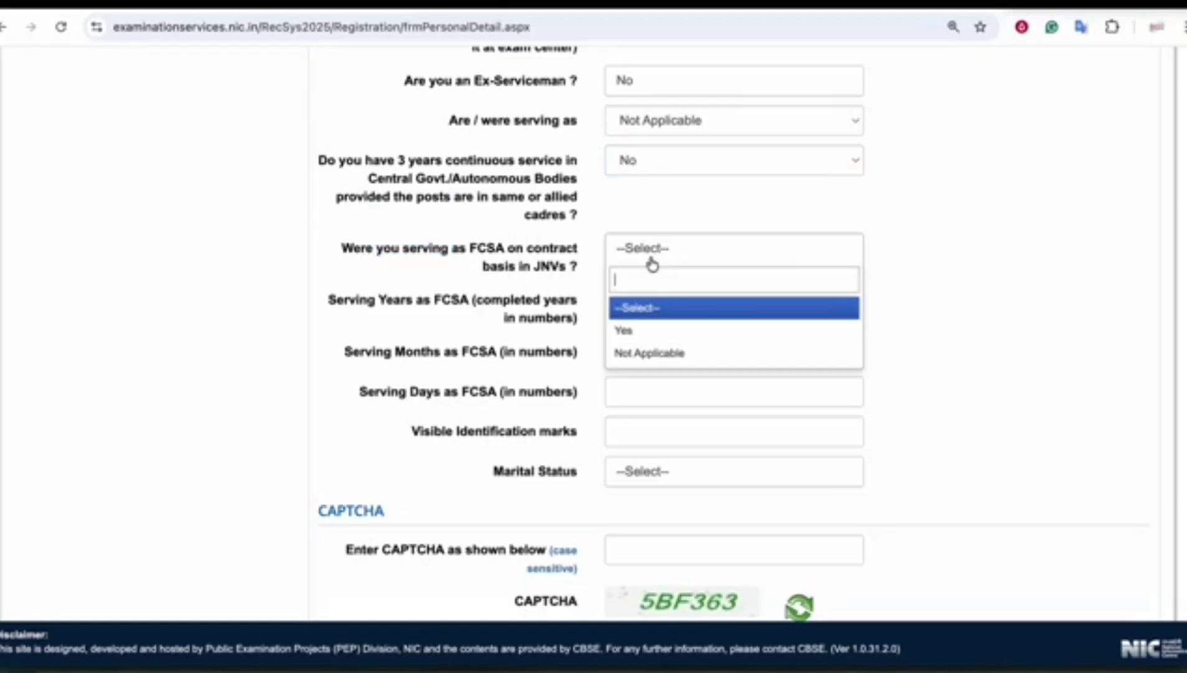
{"action": "left_click", "coordinate": [647, 351]}
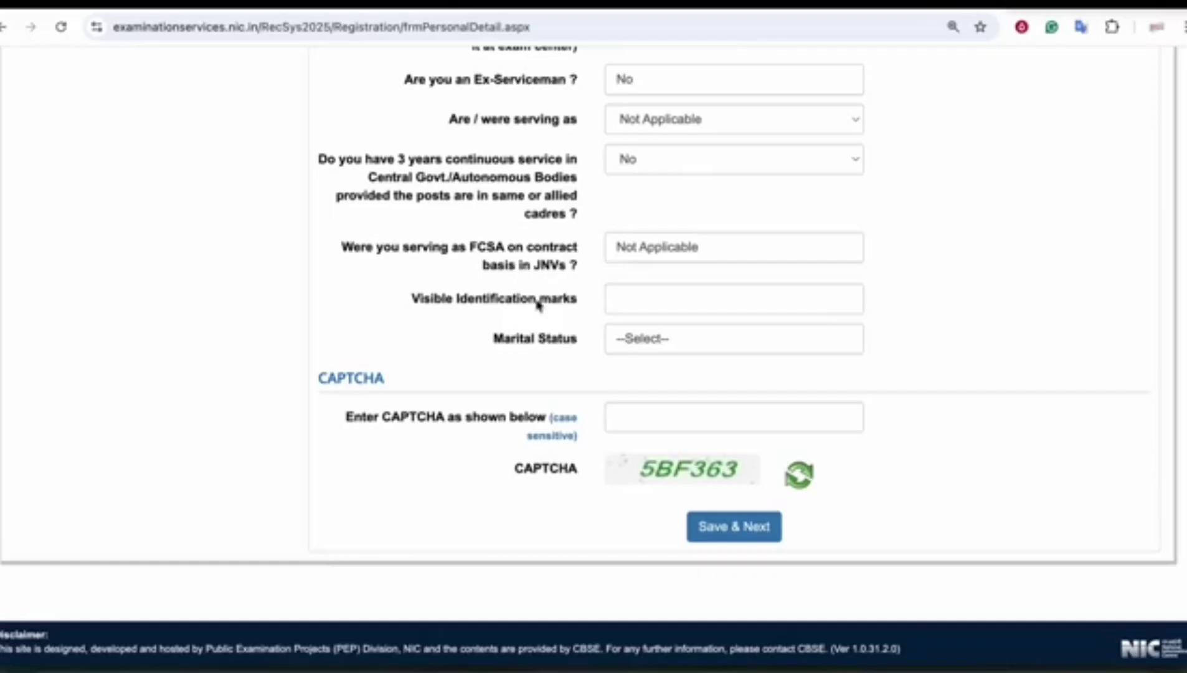
Set Marital Status to Single and begin entering the CAPTCHA
{"action": "left_click_drag", "start_coordinate": [451, 304], "coordinate": [507, 313]}
{"action": "left_click", "coordinate": [616, 300]}
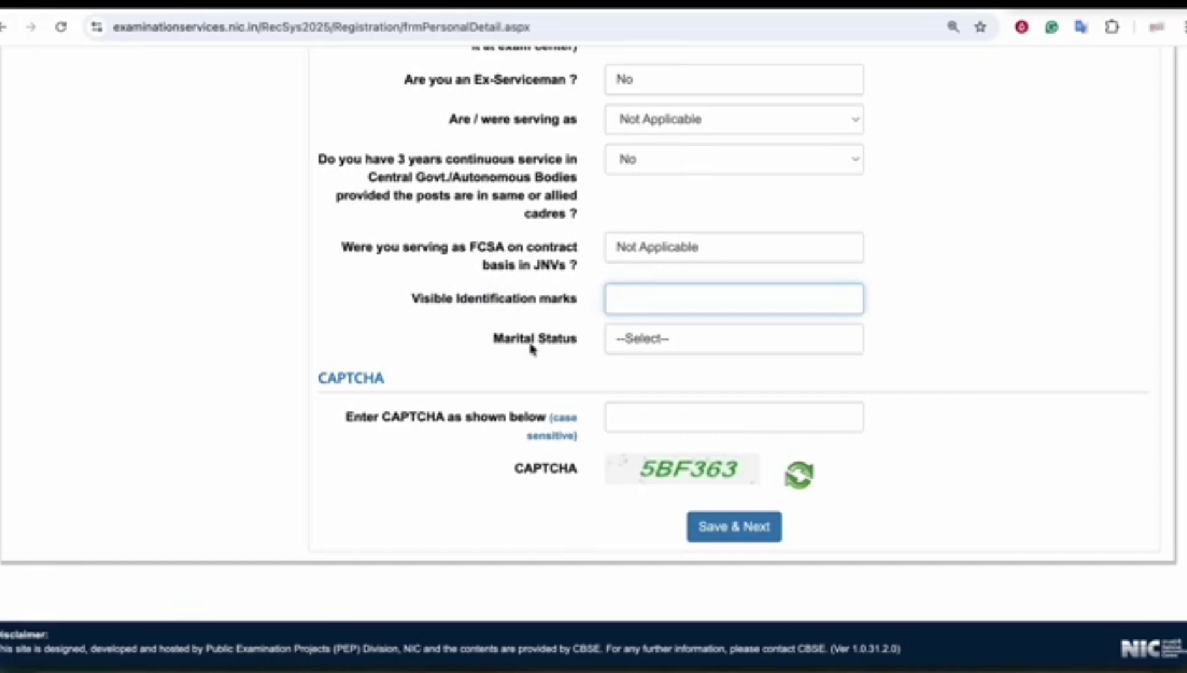
{"action": "left_click", "coordinate": [629, 340]}
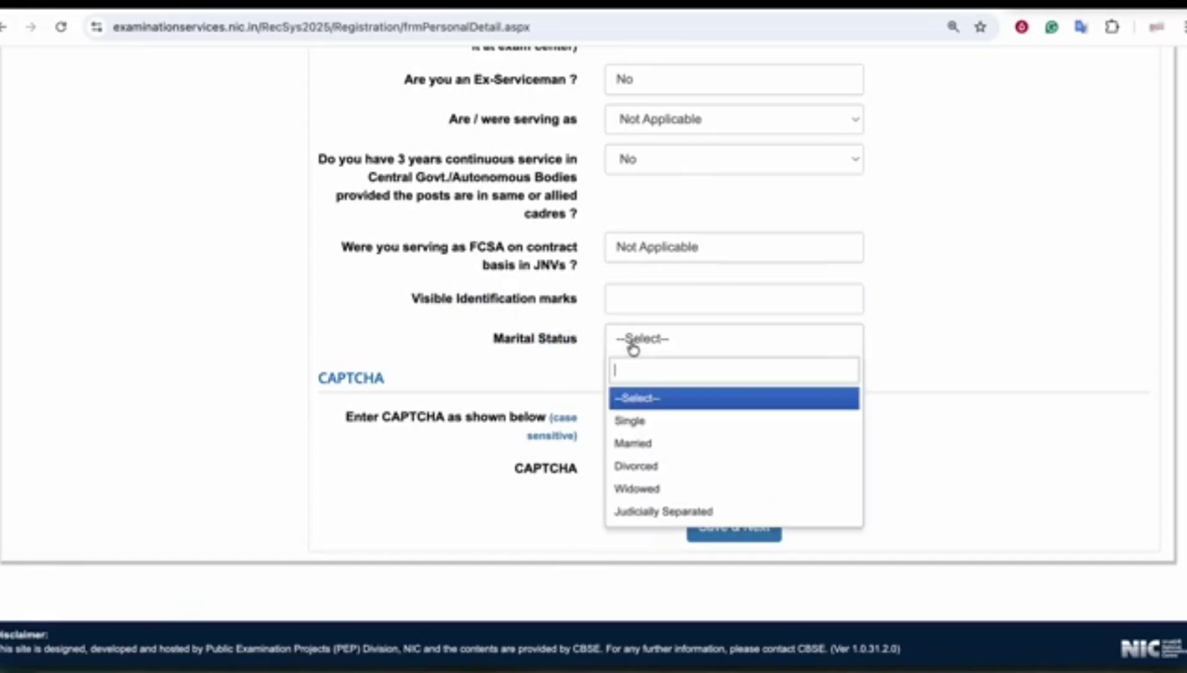
{"action": "left_click", "coordinate": [636, 420]}
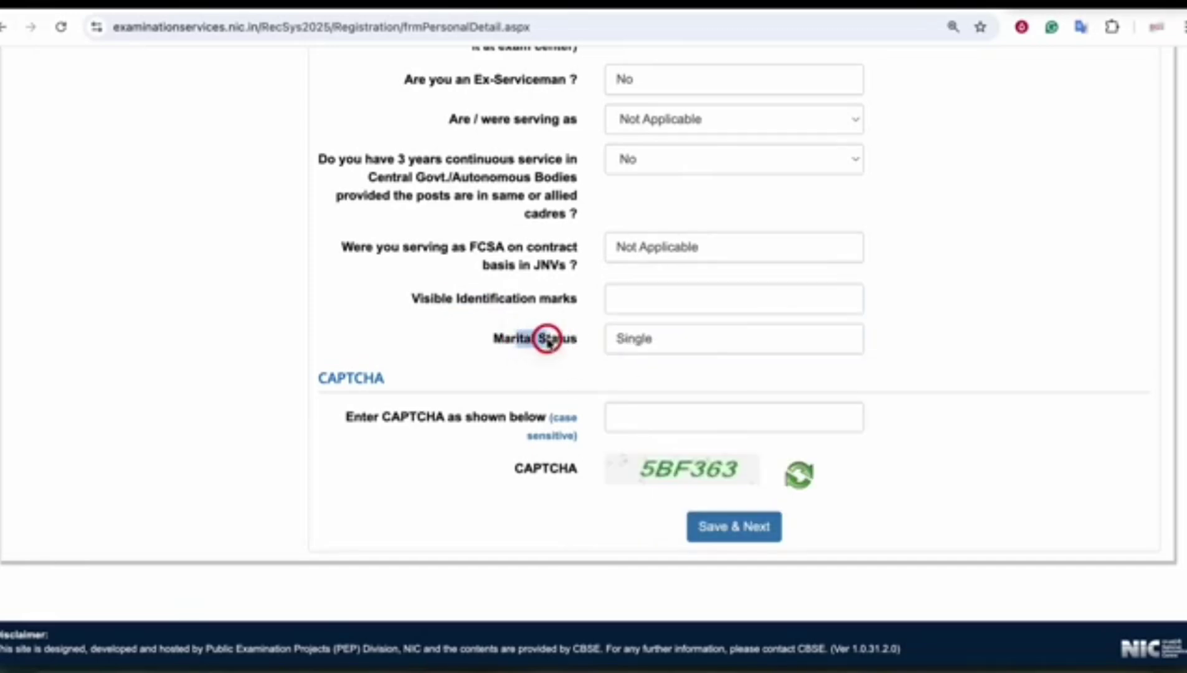
{"action": "left_click", "coordinate": [642, 425]}
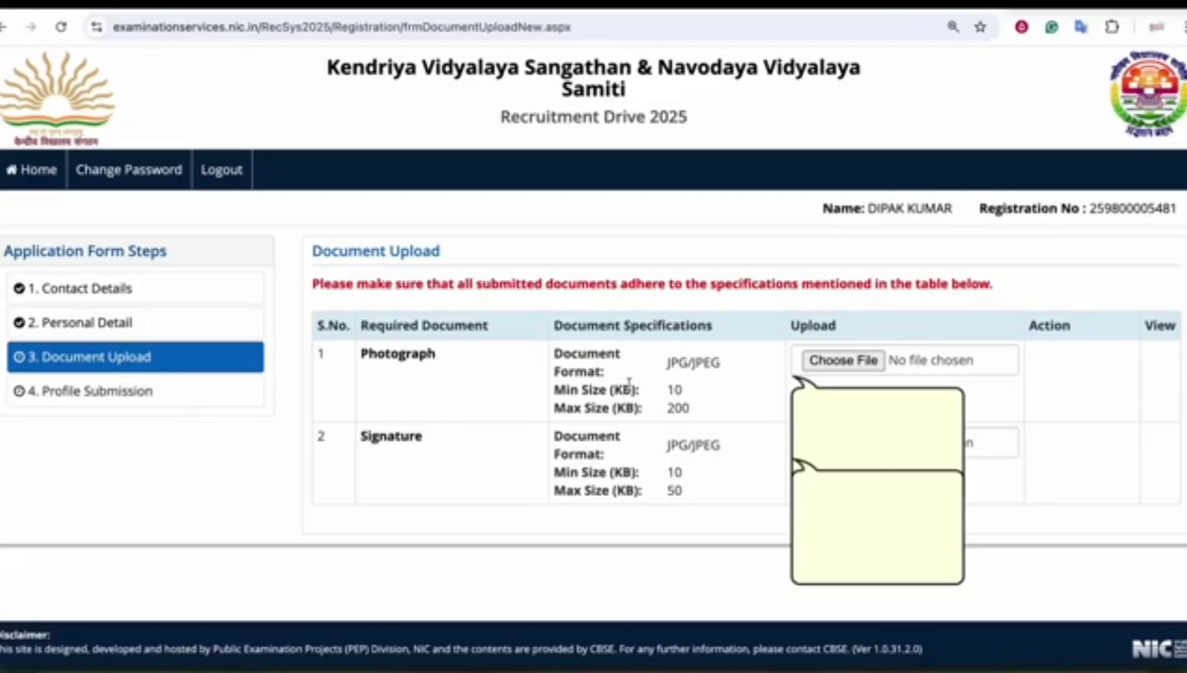
Review the Photograph requirement and the Signature size limit on the Document Upload page
{"action": "left_click_drag", "start_coordinate": [386, 354], "coordinate": [437, 355]}
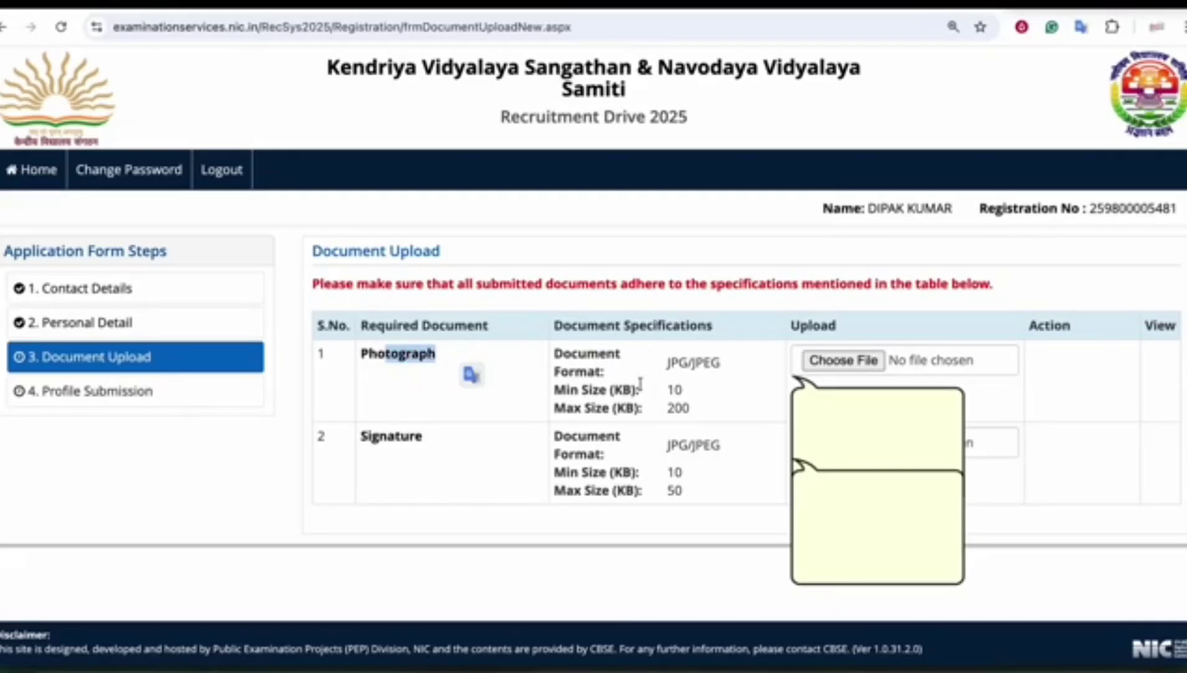
{"action": "left_click", "coordinate": [672, 406]}
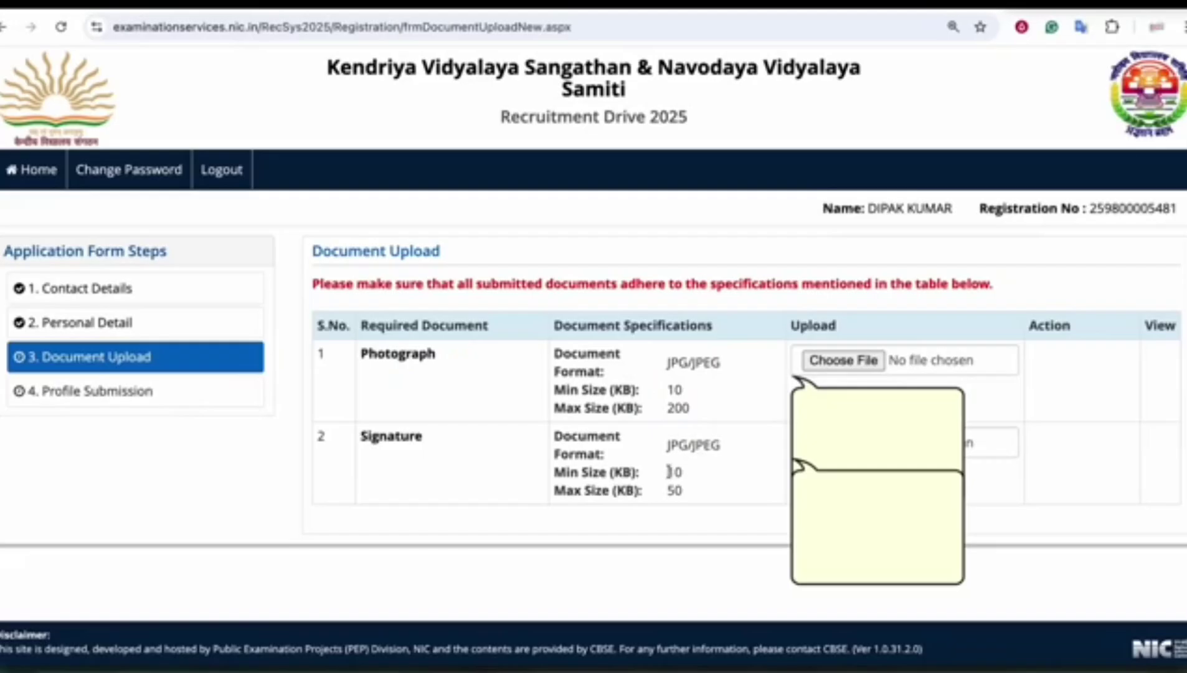
{"action": "left_click_drag", "start_coordinate": [555, 490], "coordinate": [676, 485]}
{"action": "left_click", "coordinate": [901, 437]}
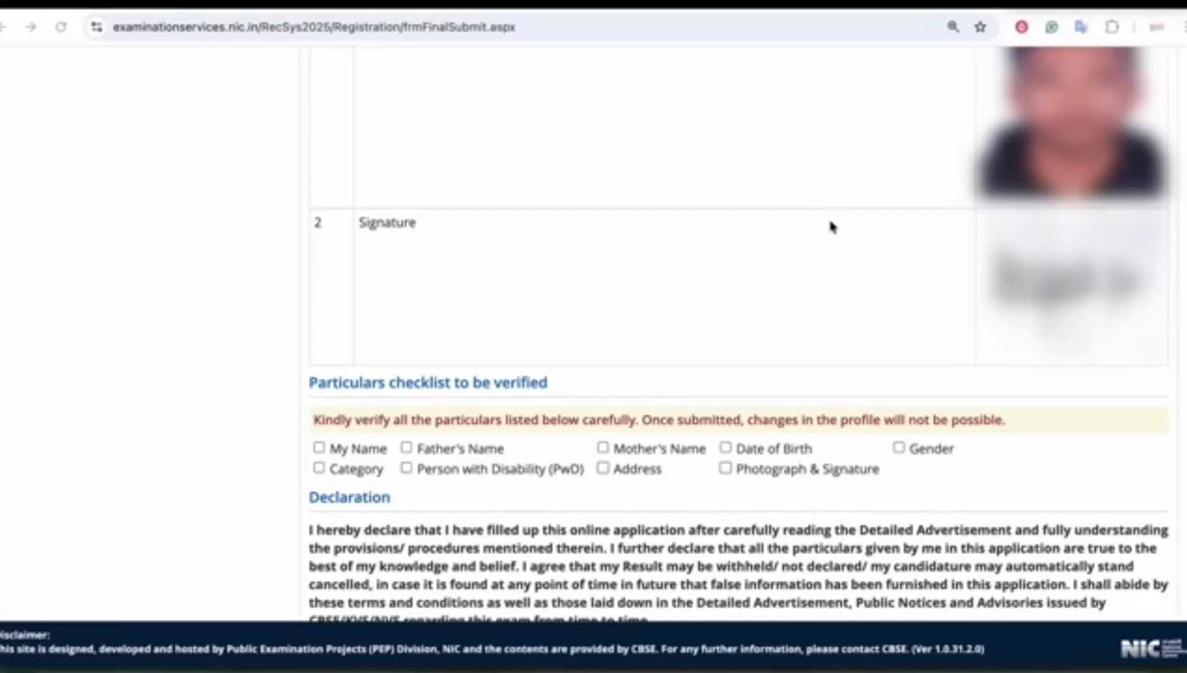
Mark all nine particulars verified, from name and parents' names through PwD and Category
{"action": "left_click", "coordinate": [718, 211]}
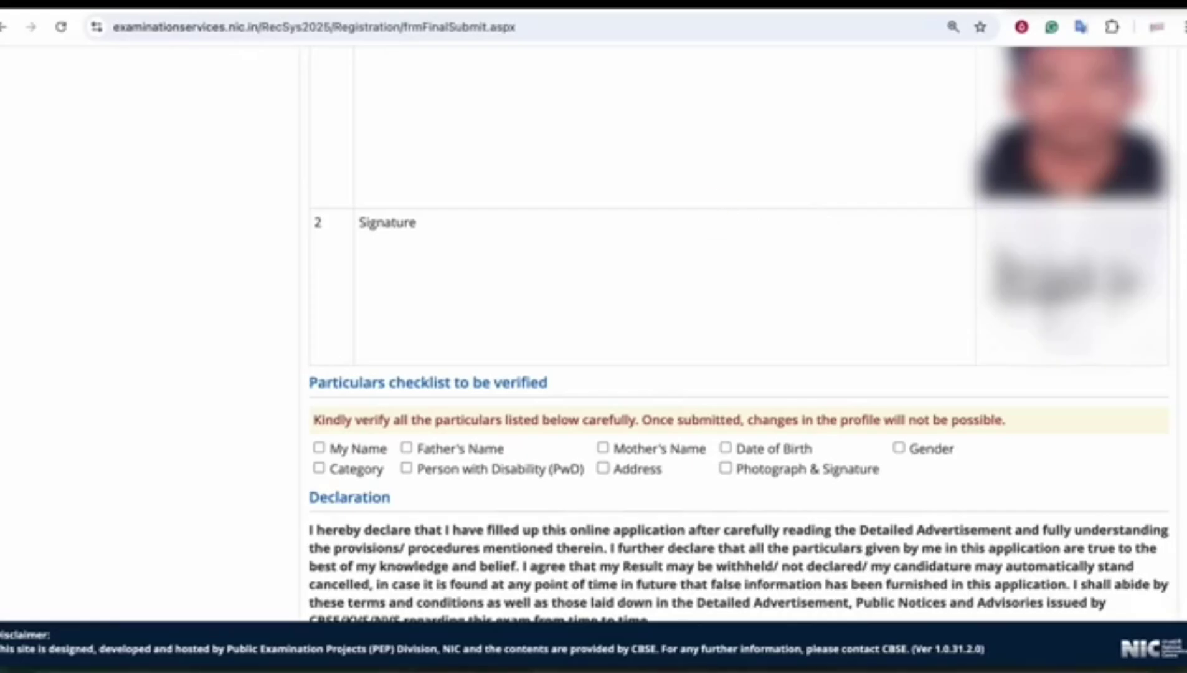
{"action": "scroll", "coordinate": [741, 336], "scroll_direction": "up", "scroll_amount": 1}
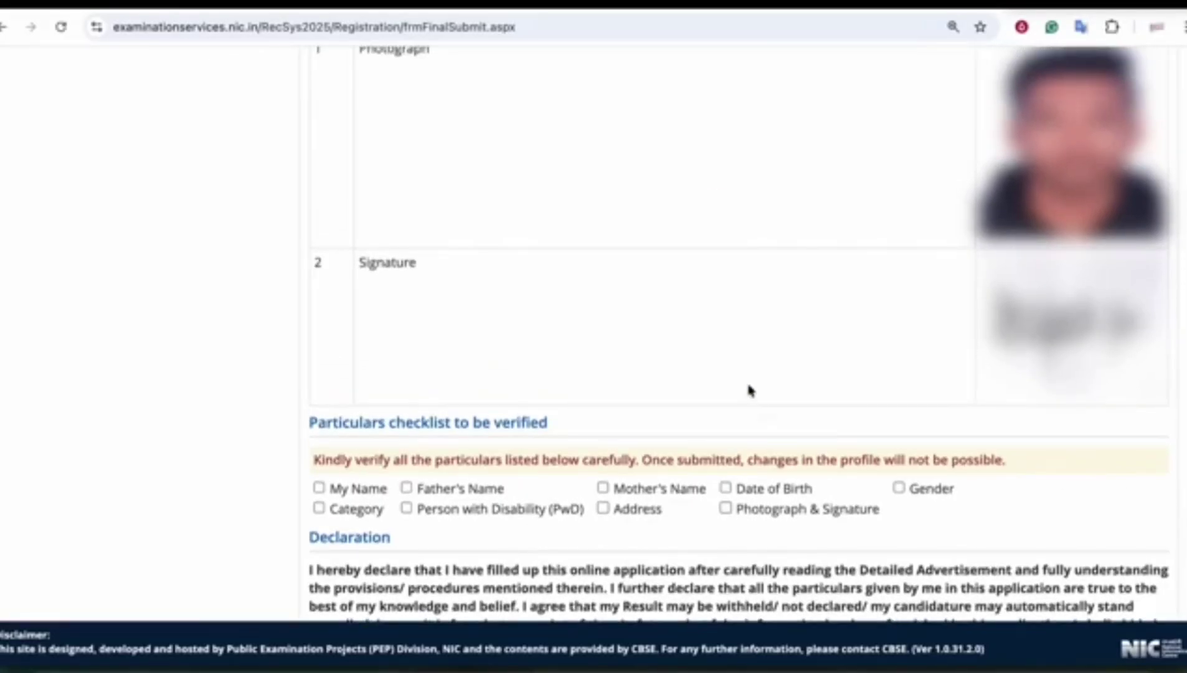
{"action": "scroll", "coordinate": [751, 388], "scroll_direction": "up", "scroll_amount": 1}
{"action": "scroll", "coordinate": [754, 390], "scroll_direction": "down", "scroll_amount": 3}
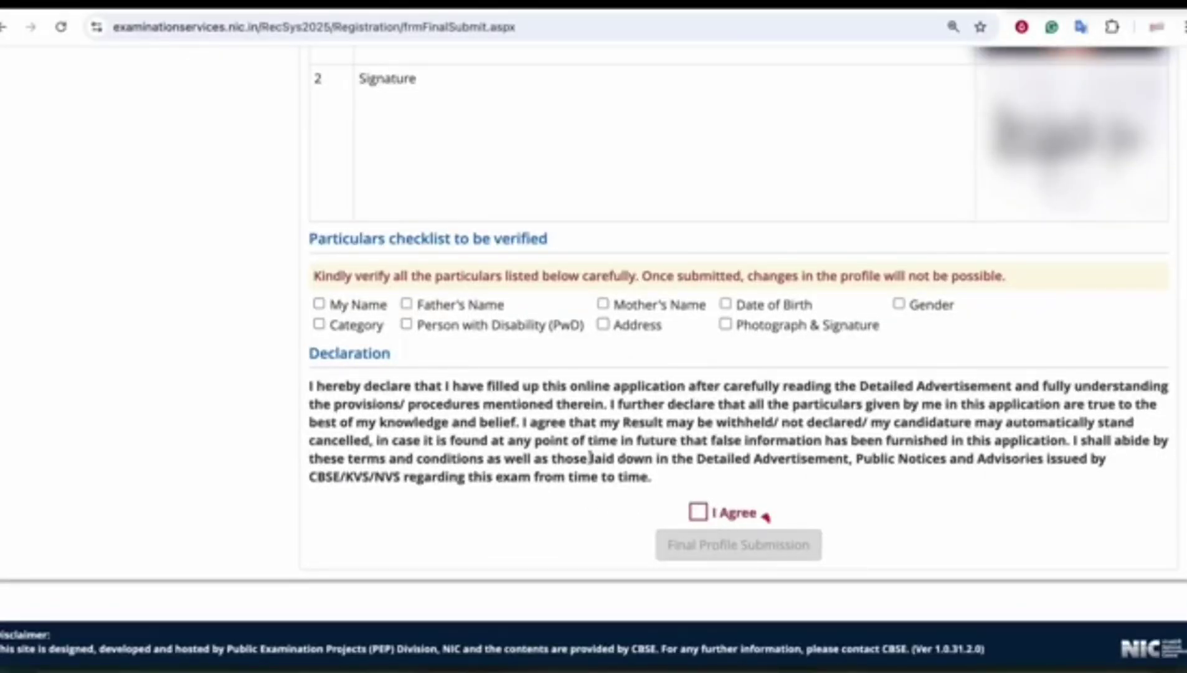
{"action": "left_click", "coordinate": [321, 304]}
{"action": "left_click", "coordinate": [424, 309]}
{"action": "left_click", "coordinate": [607, 305]}
{"action": "left_click", "coordinate": [632, 324]}
{"action": "left_click", "coordinate": [741, 306]}
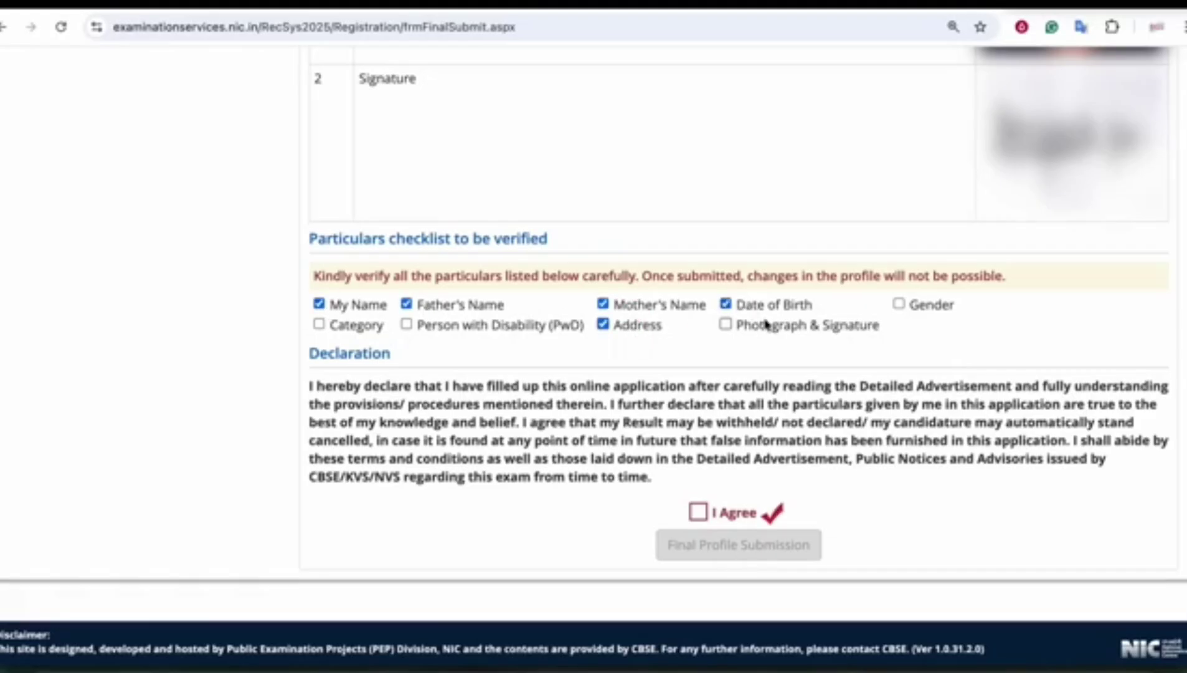
{"action": "left_click", "coordinate": [768, 324]}
{"action": "left_click", "coordinate": [928, 305]}
{"action": "left_click", "coordinate": [436, 324]}
{"action": "left_click", "coordinate": [339, 327]}
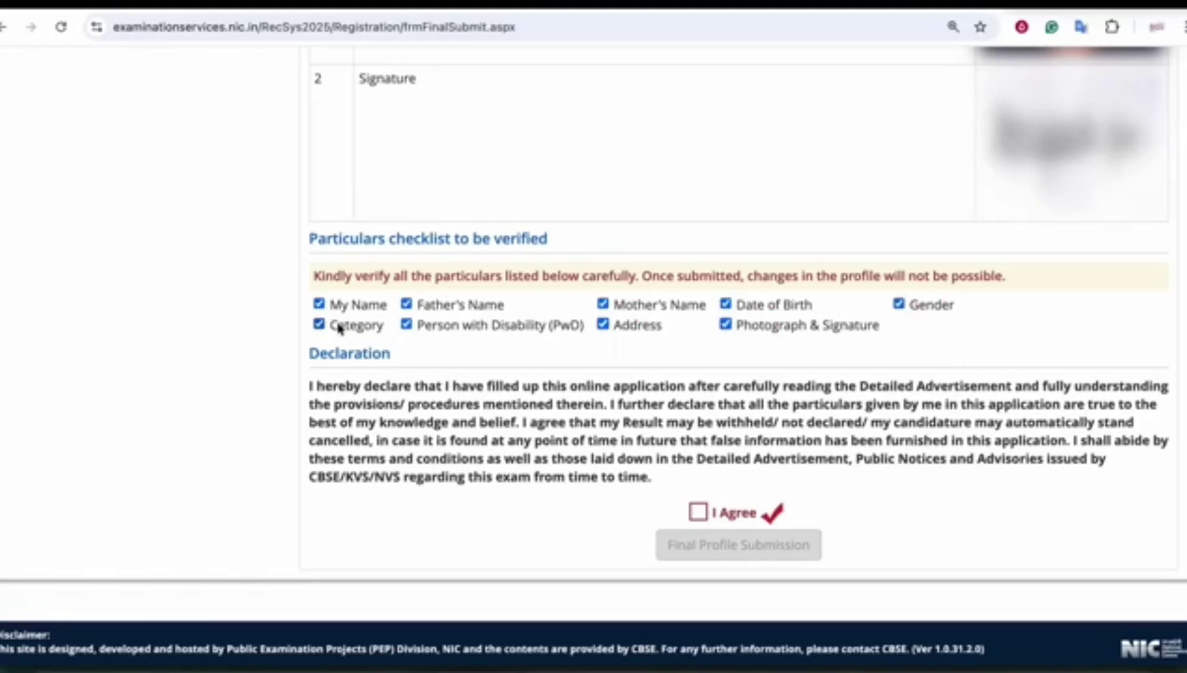
Accept the declaration and submit the final profile, confirming with Yes
{"action": "left_click", "coordinate": [698, 511]}
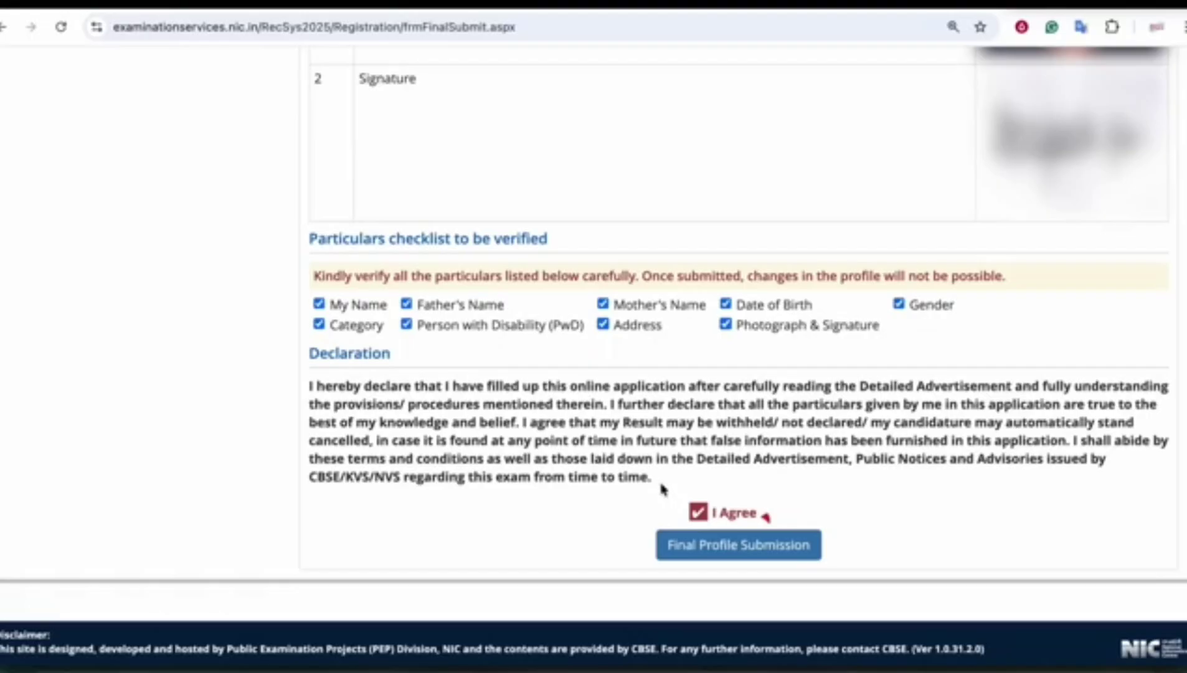
{"action": "left_click", "coordinate": [739, 552]}
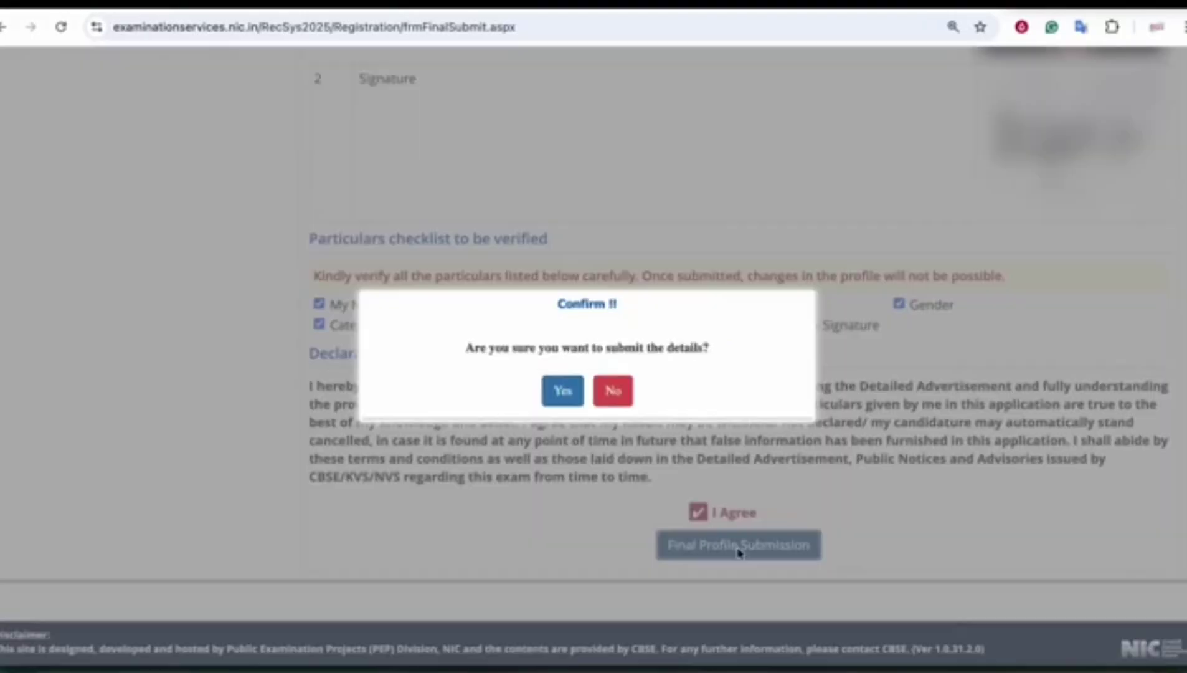
{"action": "left_click", "coordinate": [569, 390]}
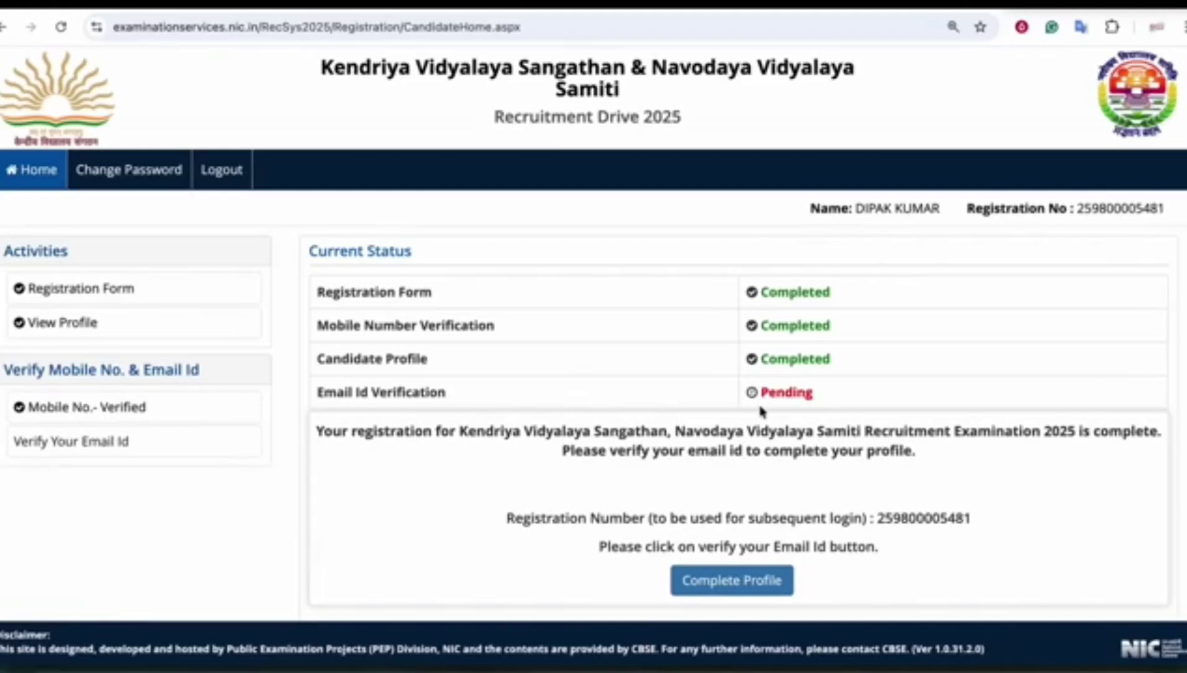
Note the pending Email Id Verification, then request an email OTP using the shown CAPTCHA
{"action": "left_click_drag", "start_coordinate": [339, 361], "coordinate": [411, 359]}
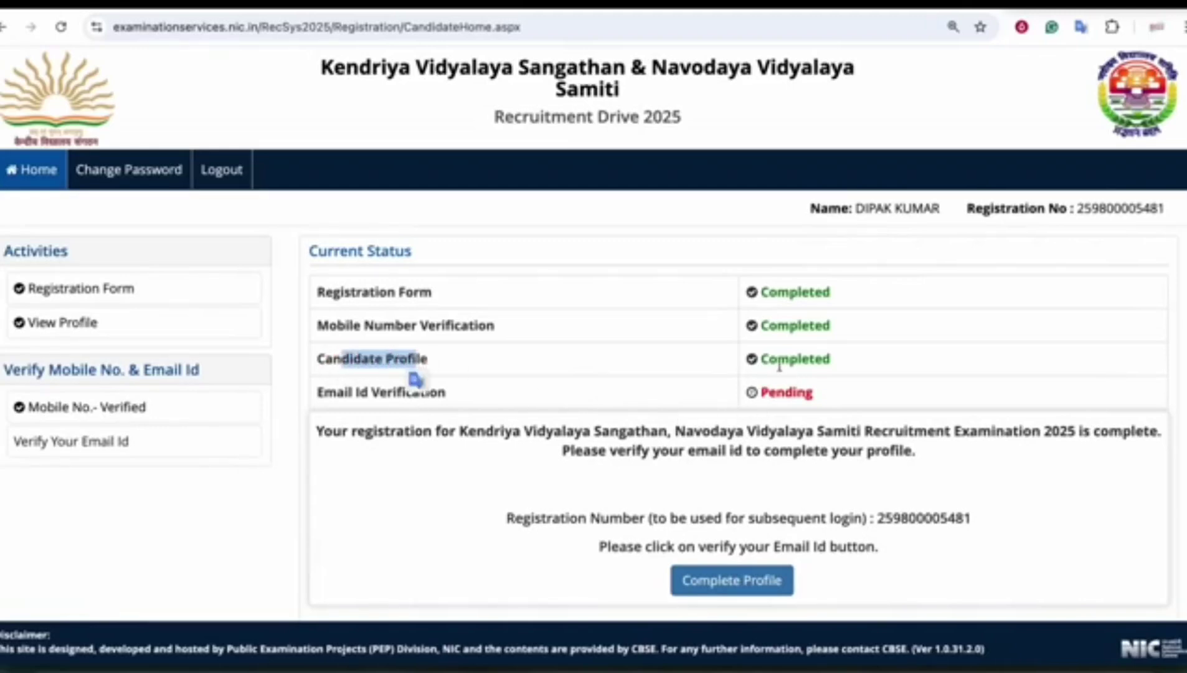
{"action": "left_click_drag", "start_coordinate": [776, 359], "coordinate": [823, 358]}
{"action": "left_click", "coordinate": [491, 479]}
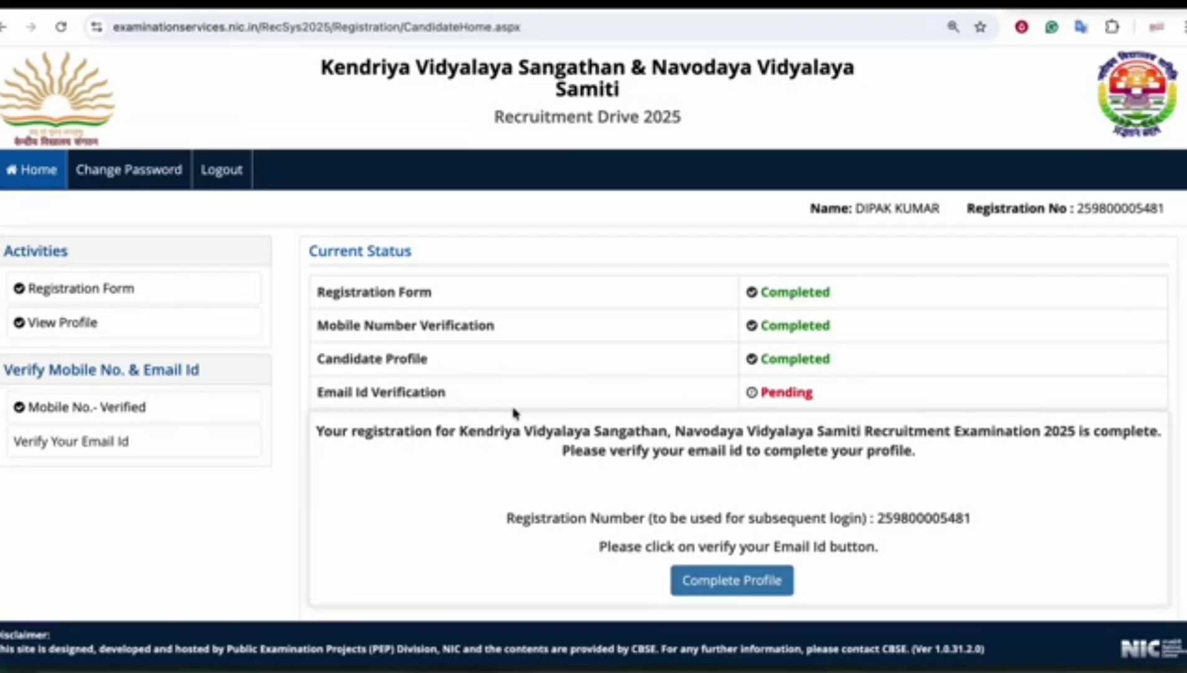
{"action": "left_click_drag", "start_coordinate": [360, 392], "coordinate": [446, 393]}
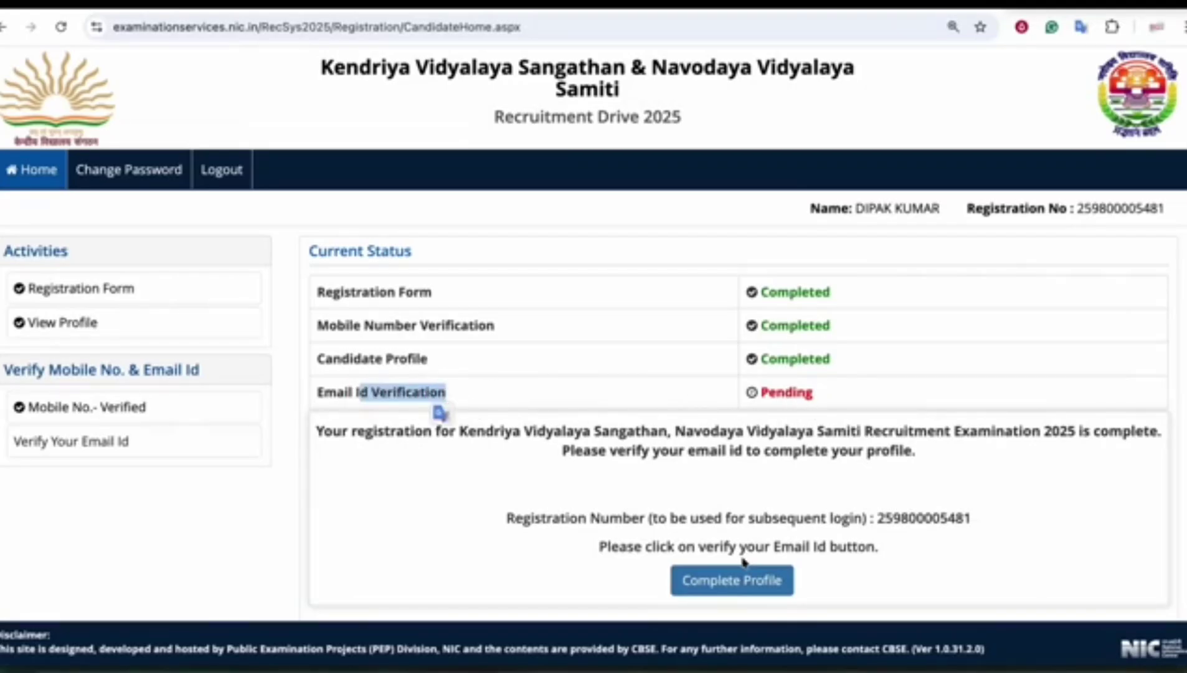
{"action": "left_click", "coordinate": [83, 453]}
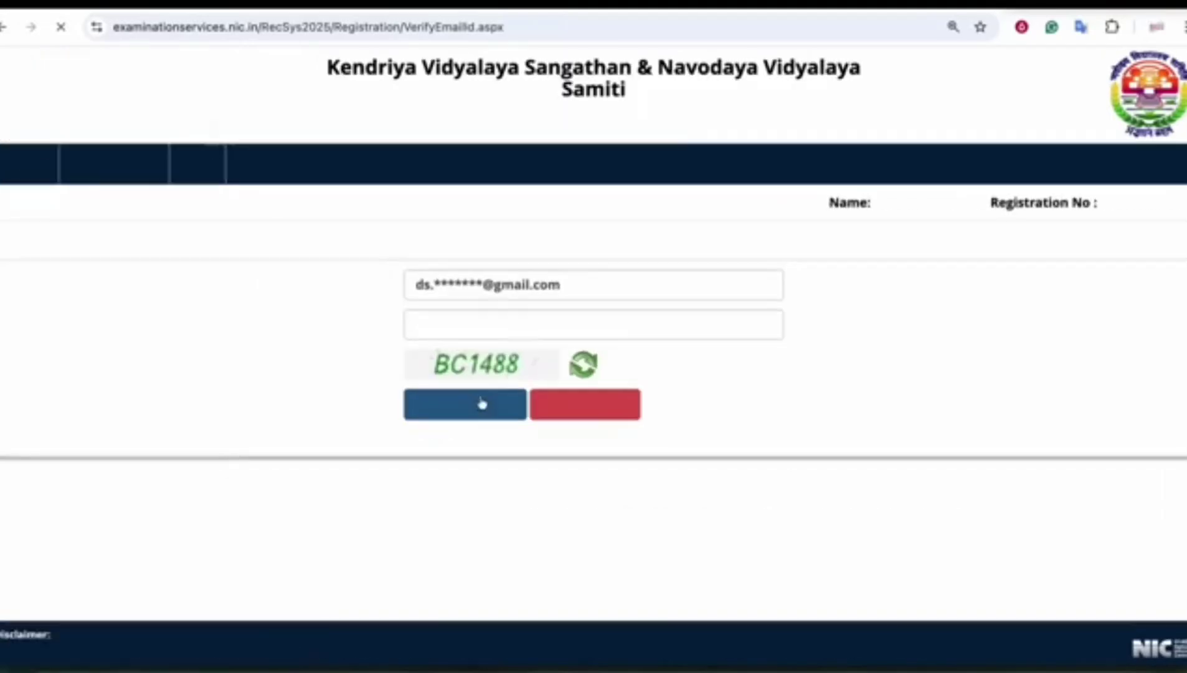
{"action": "left_click", "coordinate": [486, 322]}
{"action": "type", "text": "b"}
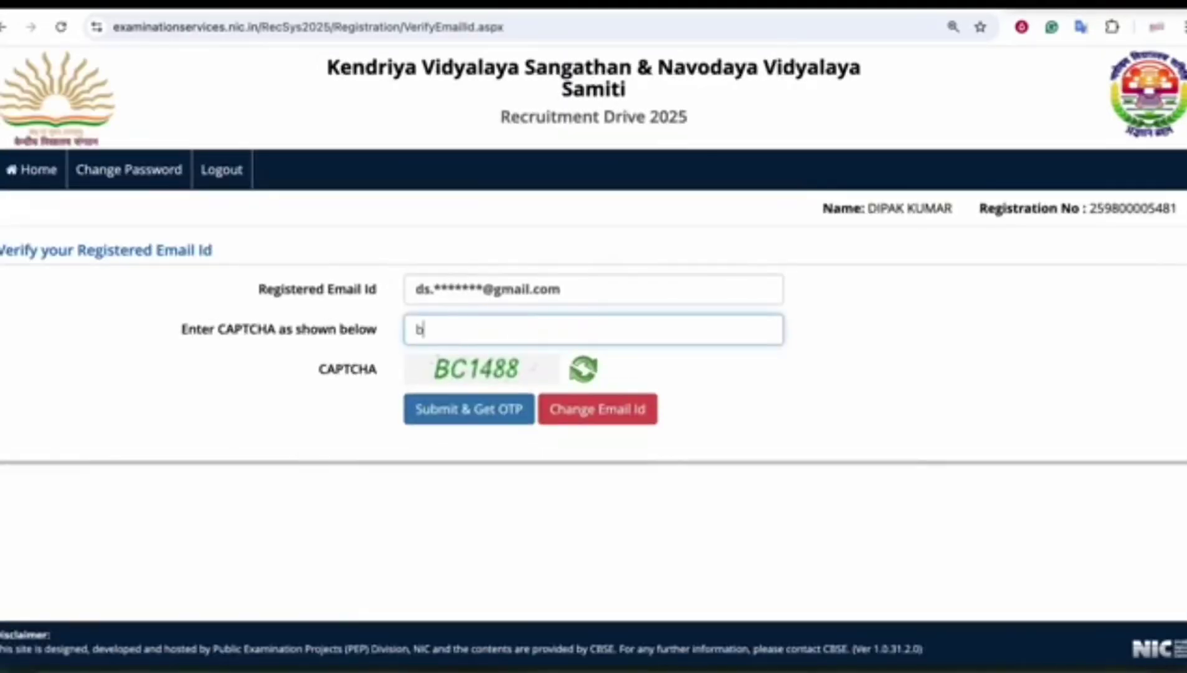
{"action": "type", "text": "C1488"}
{"action": "left_click", "coordinate": [498, 422]}
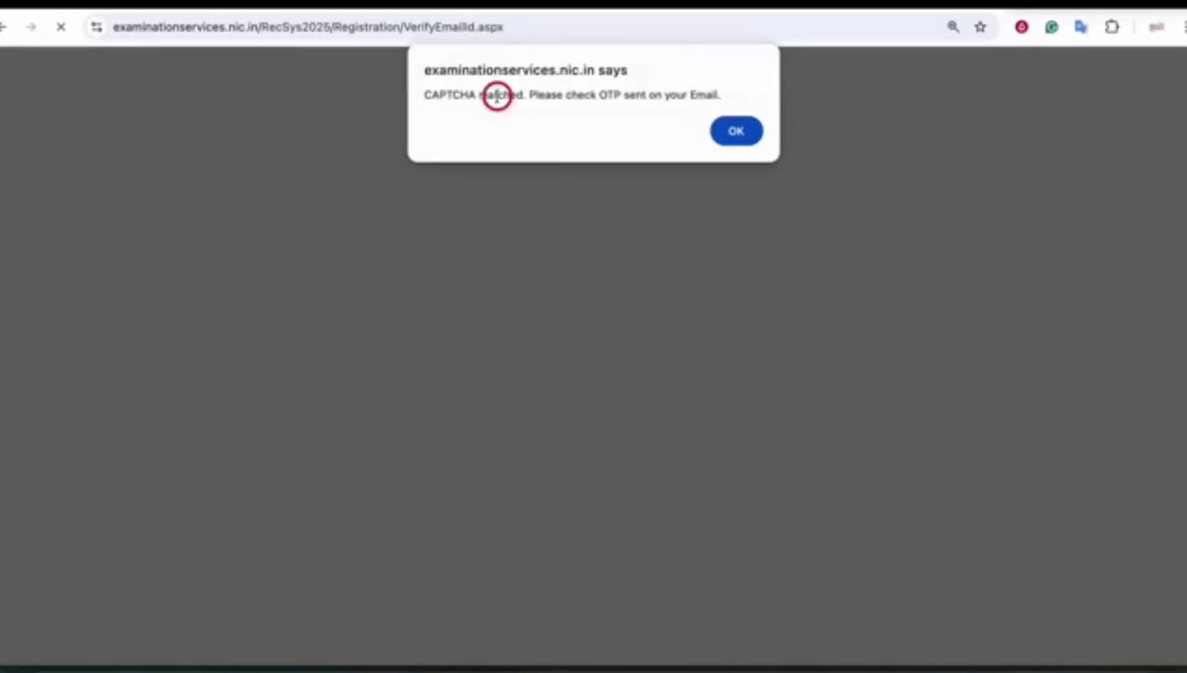
Enter the emailed OTP, verify it, and return to the candidate home page
{"action": "left_click_drag", "start_coordinate": [497, 94], "coordinate": [641, 95]}
{"action": "left_click", "coordinate": [737, 131]}
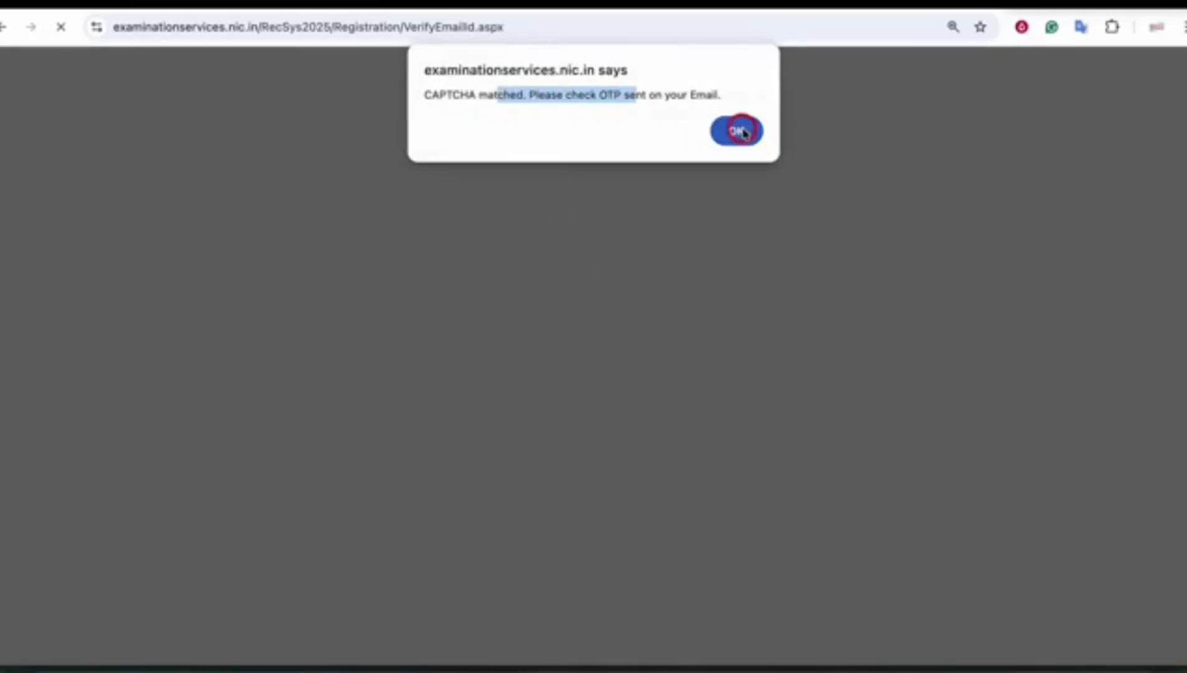
{"action": "left_click", "coordinate": [516, 320]}
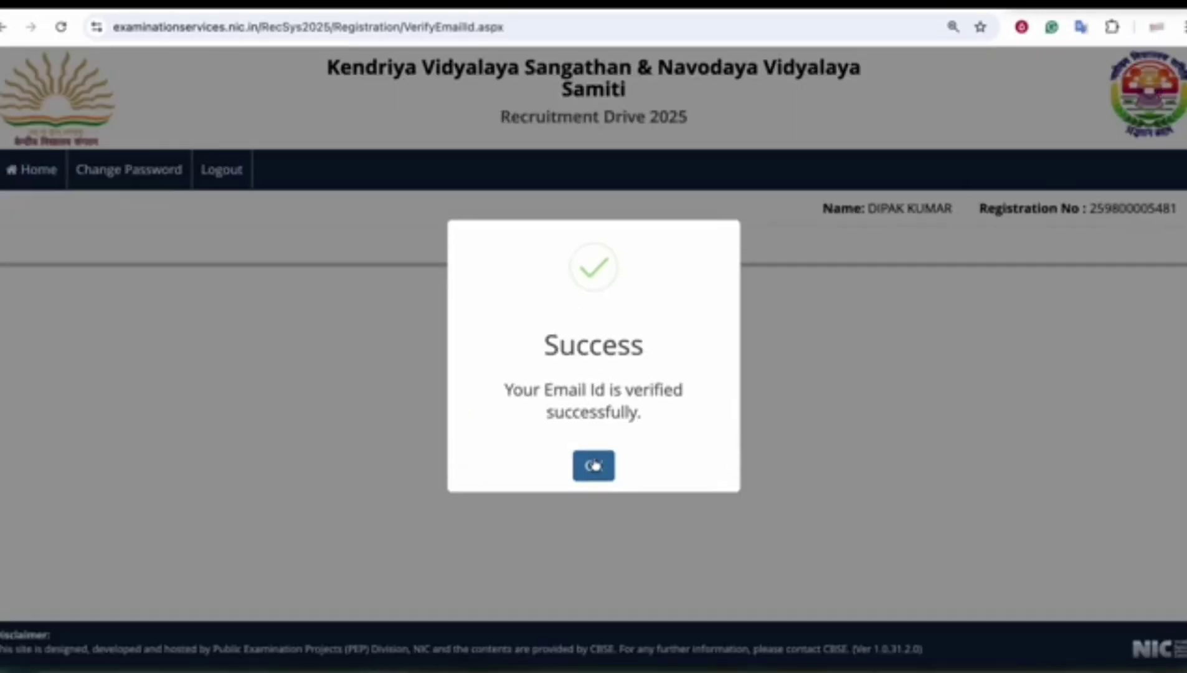
{"action": "left_click", "coordinate": [594, 466]}
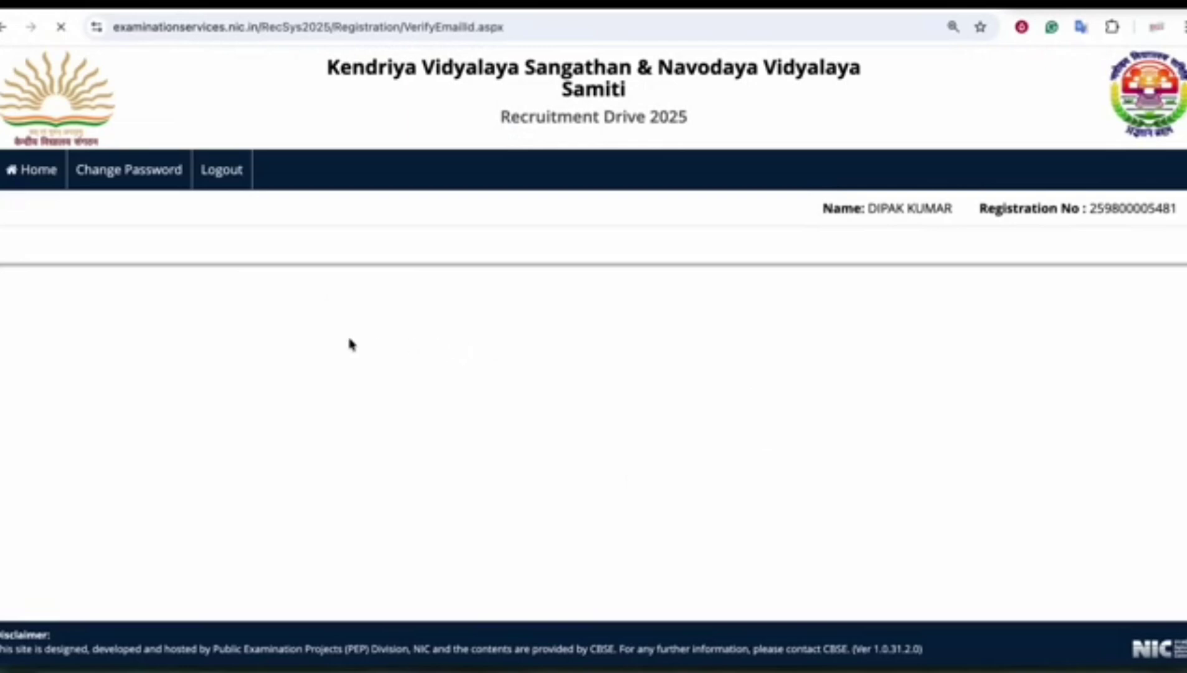
{"action": "left_click", "coordinate": [41, 181]}
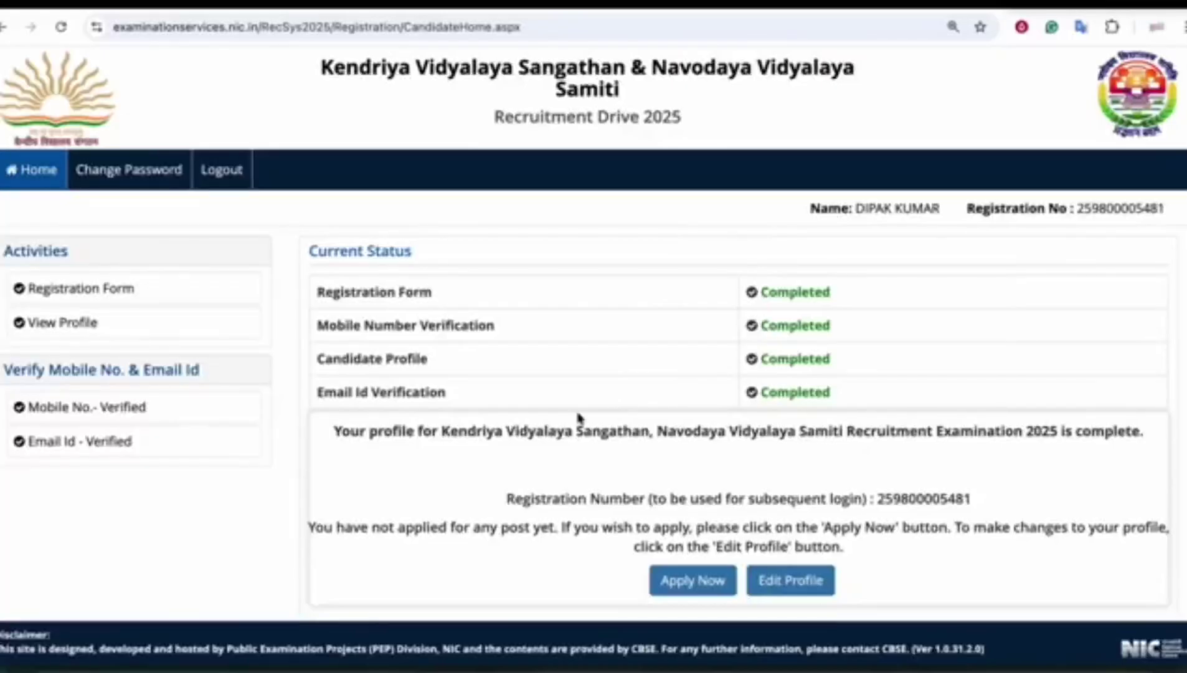
{"action": "scroll", "coordinate": [580, 427], "scroll_direction": "down", "scroll_amount": 1}
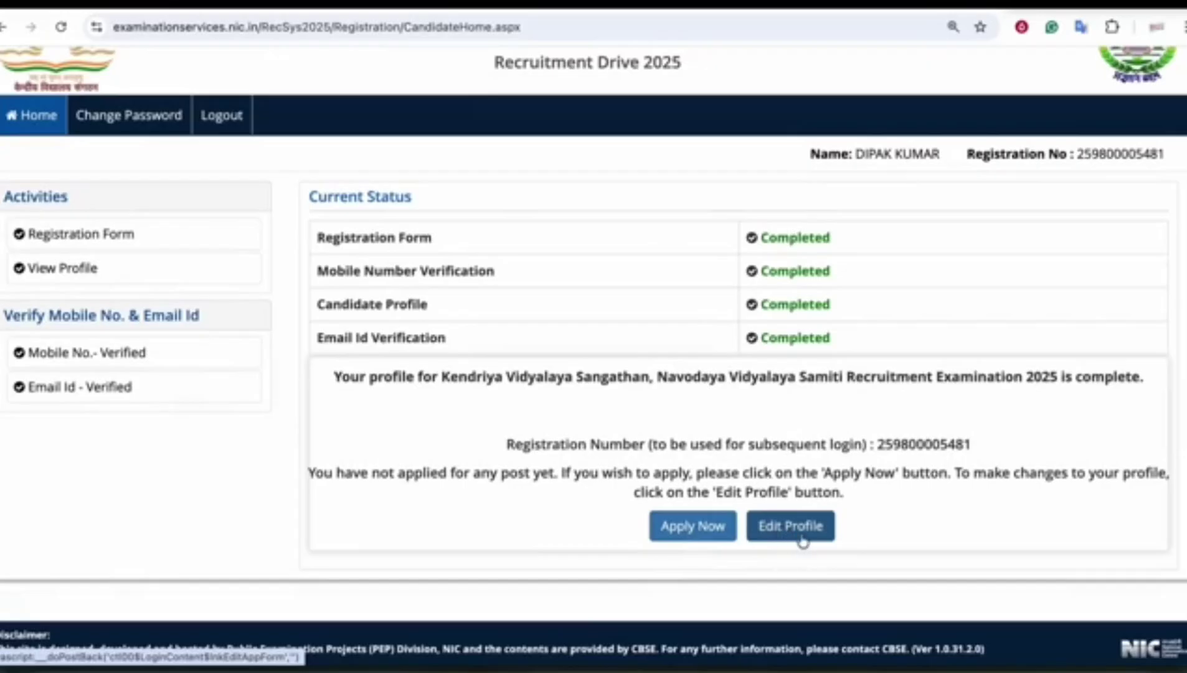
{"action": "left_click_drag", "start_coordinate": [833, 340], "coordinate": [767, 238]}
{"action": "left_click", "coordinate": [661, 422]}
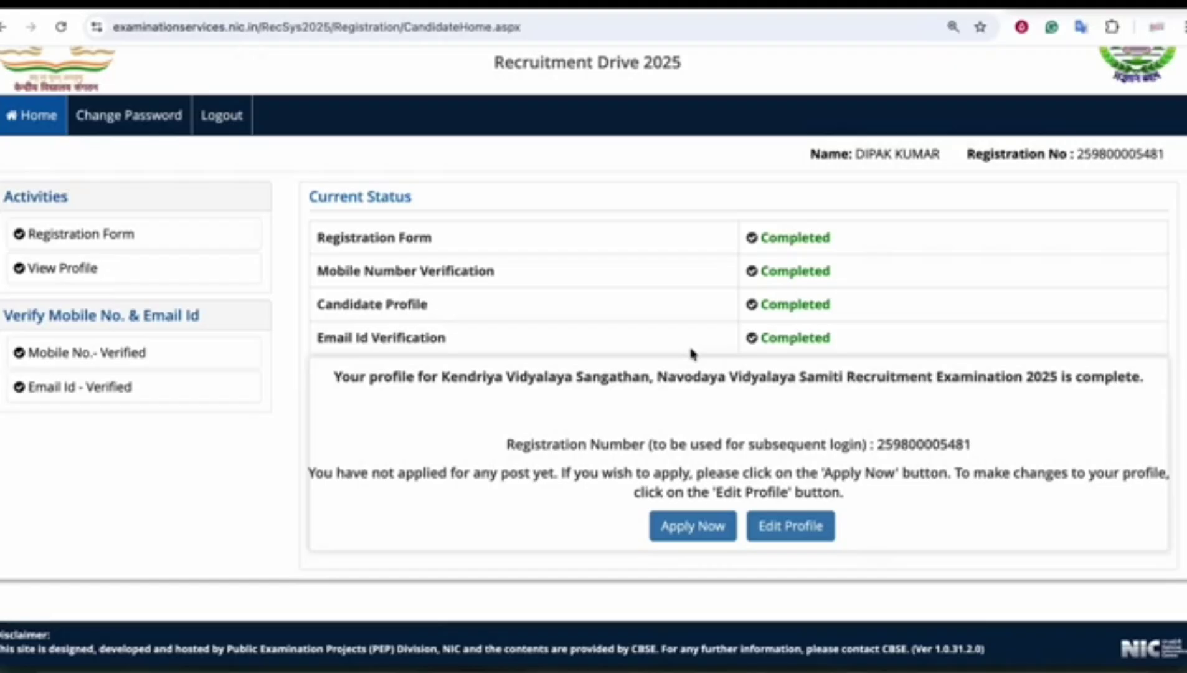
{"action": "scroll", "coordinate": [692, 353], "scroll_direction": "up", "scroll_amount": 2}
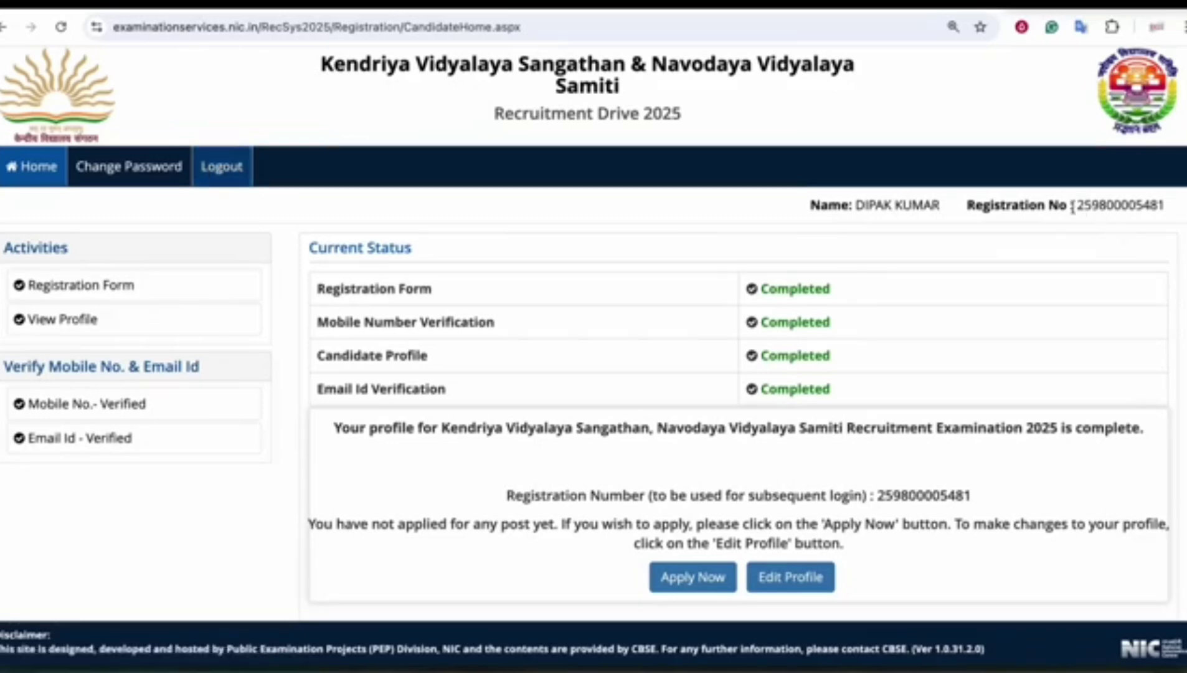
{"action": "left_click_drag", "start_coordinate": [1076, 205], "coordinate": [1160, 205]}
{"action": "left_click", "coordinate": [1139, 205]}
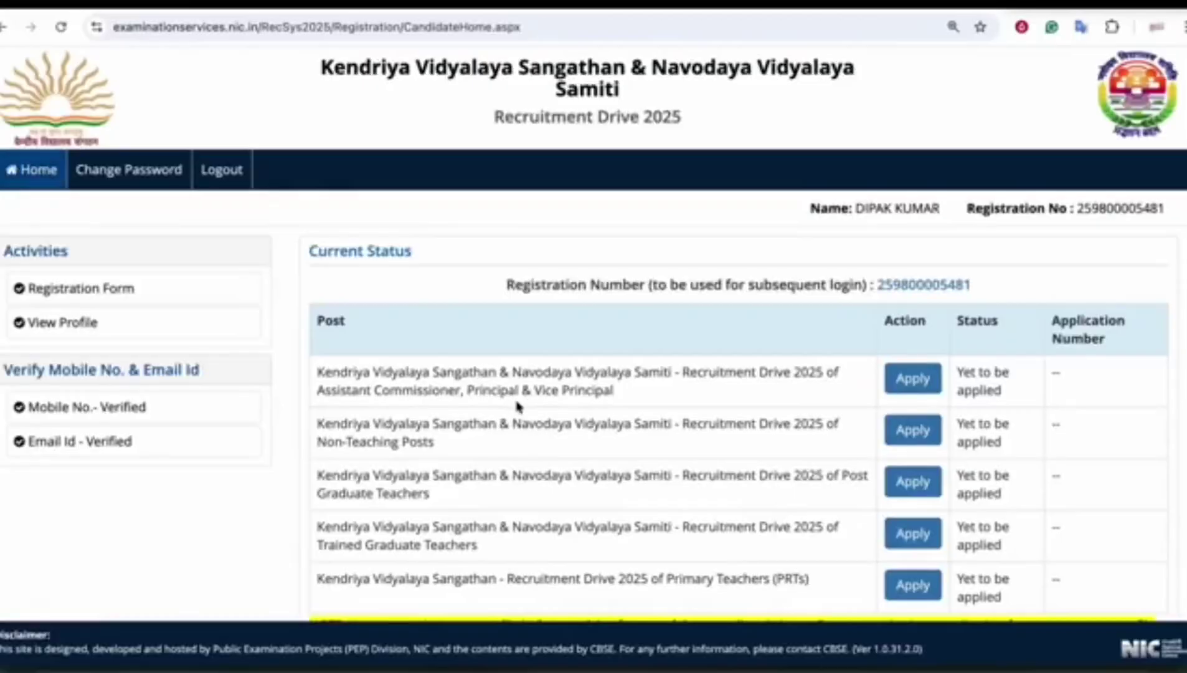
Annotate the Assistant Commissioner and Non-Teaching Posts entries and where to apply for them
{"action": "scroll", "coordinate": [560, 399], "scroll_direction": "down", "scroll_amount": 2}
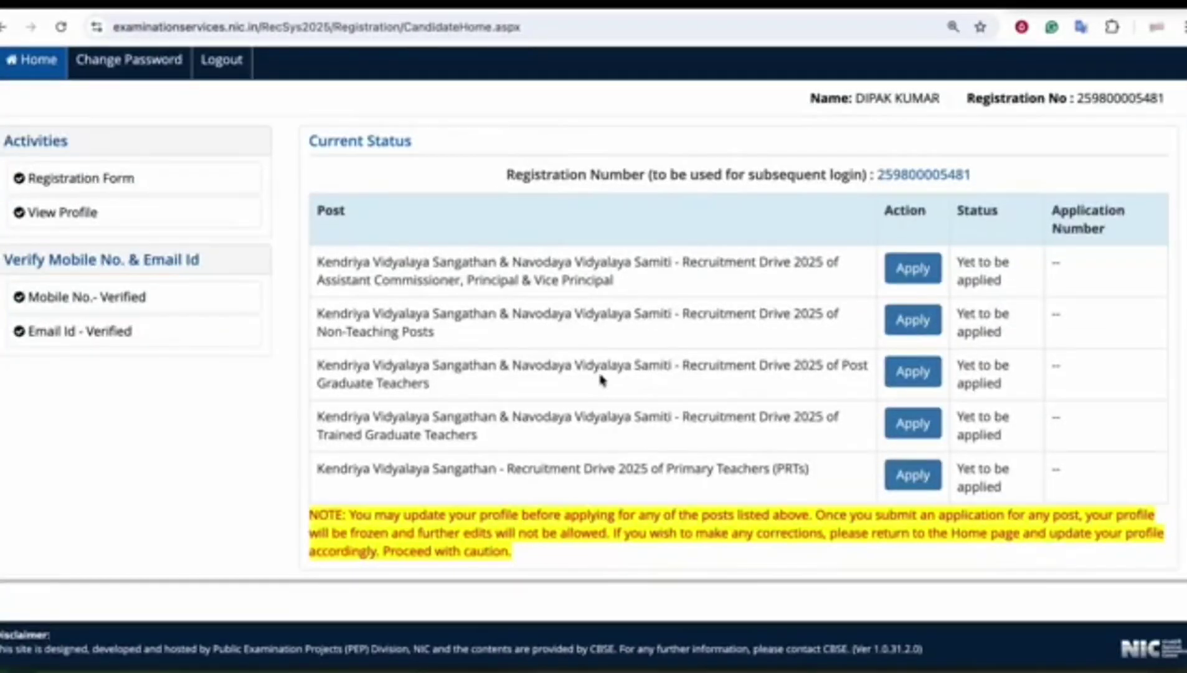
{"action": "mouse_move", "coordinate": [869, 13]}
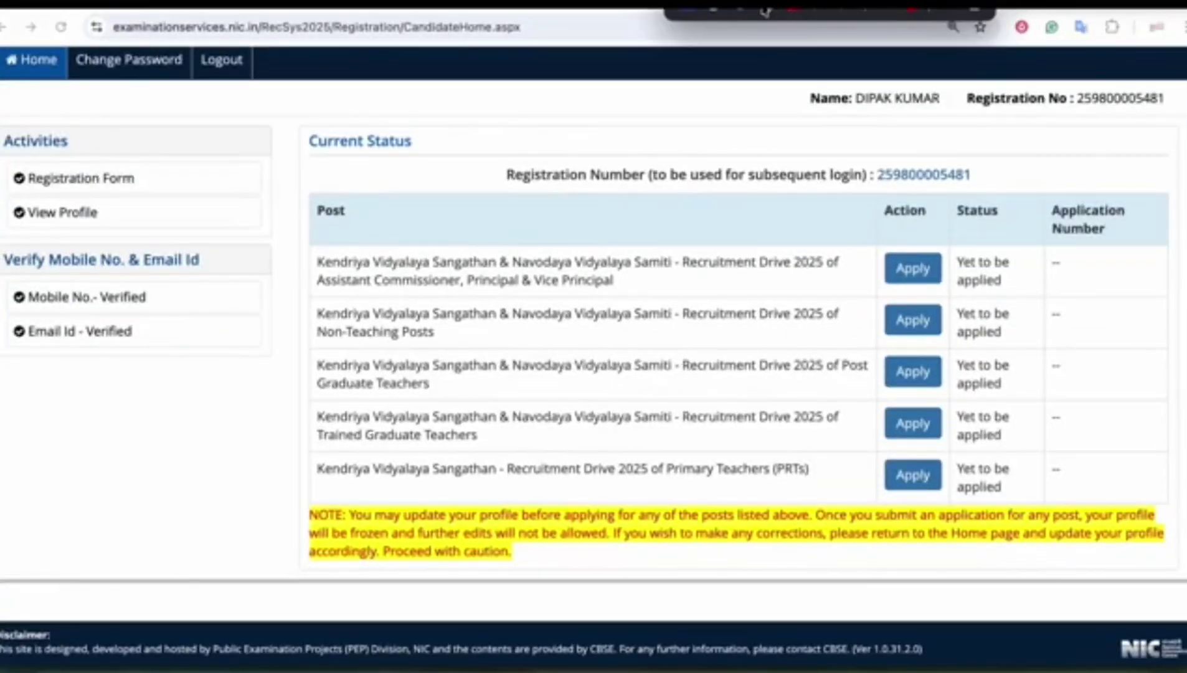
{"action": "left_click_drag", "start_coordinate": [370, 269], "coordinate": [790, 269]}
{"action": "left_click_drag", "start_coordinate": [339, 288], "coordinate": [621, 291]}
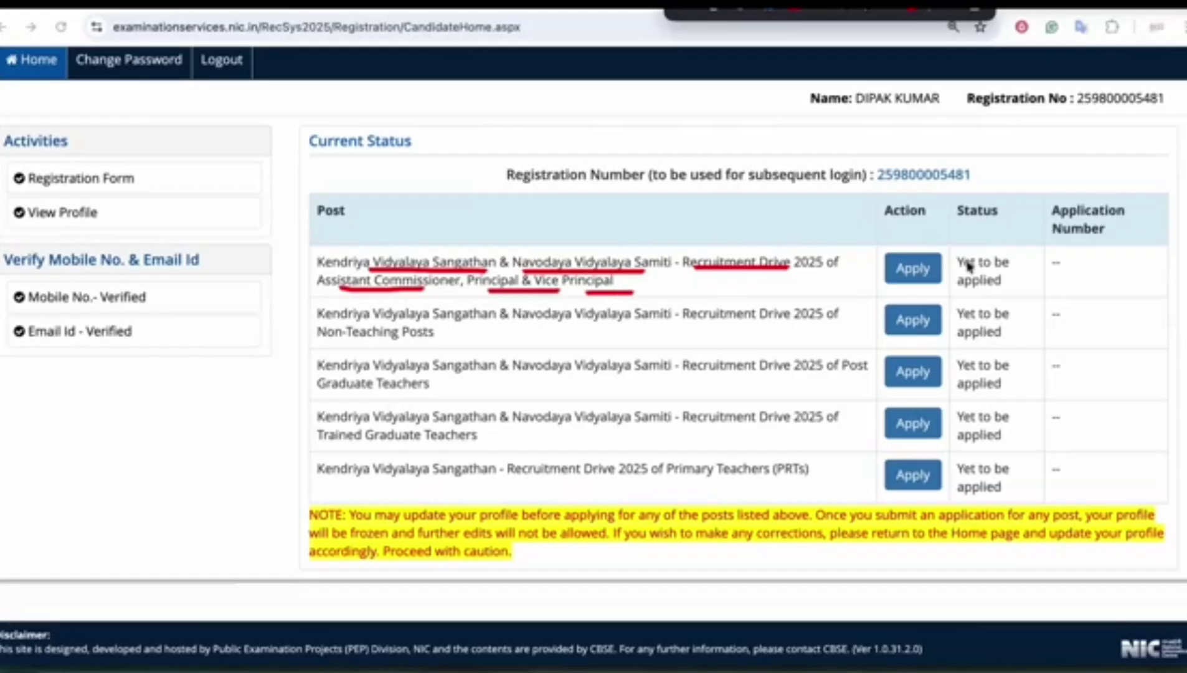
{"action": "mouse_move", "coordinate": [933, 246]}
{"action": "left_mouse_down"}
{"action": "mouse_move", "coordinate": [892, 257]}
{"action": "mouse_move", "coordinate": [956, 273]}
{"action": "mouse_move", "coordinate": [922, 246]}
{"action": "left_mouse_up"}
{"action": "mouse_move", "coordinate": [795, 215]}
{"action": "left_mouse_down"}
{"action": "mouse_move", "coordinate": [882, 250]}
{"action": "mouse_move", "coordinate": [858, 255]}
{"action": "left_mouse_up"}
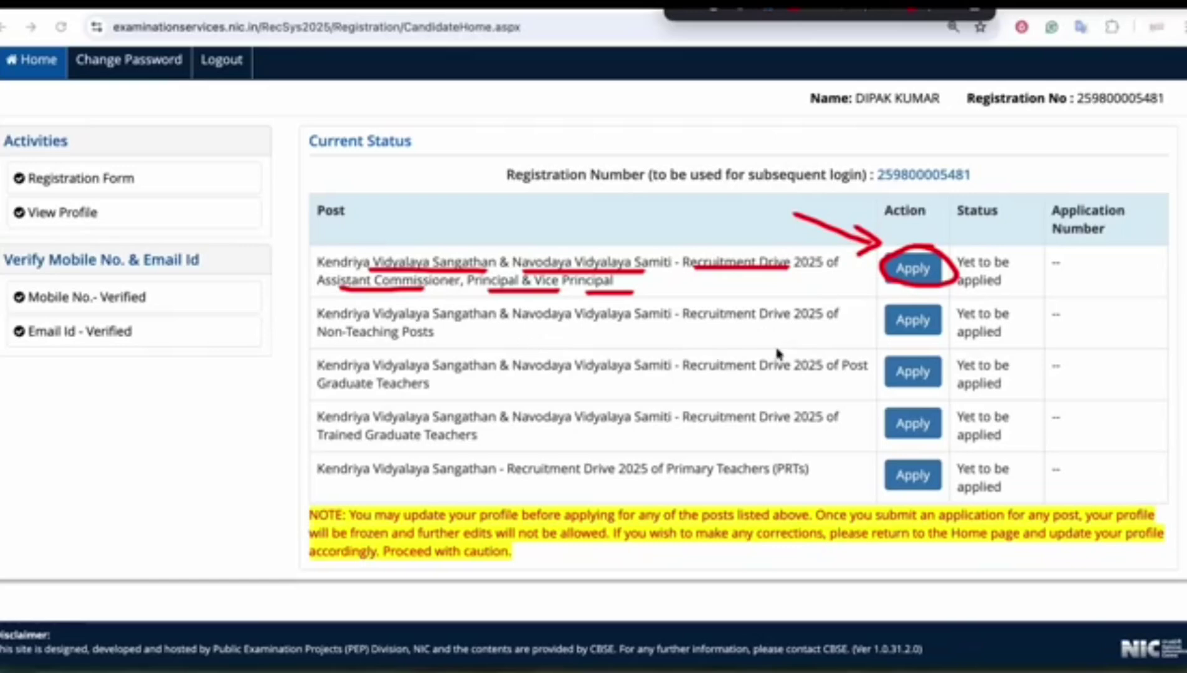
{"action": "mouse_move", "coordinate": [302, 342]}
{"action": "left_mouse_down"}
{"action": "mouse_move", "coordinate": [454, 333]}
{"action": "mouse_move", "coordinate": [305, 327]}
{"action": "mouse_move", "coordinate": [334, 349]}
{"action": "left_mouse_up"}
{"action": "mouse_move", "coordinate": [895, 344]}
{"action": "left_mouse_down"}
{"action": "mouse_move", "coordinate": [859, 338]}
{"action": "mouse_move", "coordinate": [912, 355]}
{"action": "left_mouse_up"}
{"action": "mouse_move", "coordinate": [753, 330]}
{"action": "left_mouse_down"}
{"action": "mouse_move", "coordinate": [816, 328]}
{"action": "mouse_move", "coordinate": [824, 357]}
{"action": "left_mouse_up"}
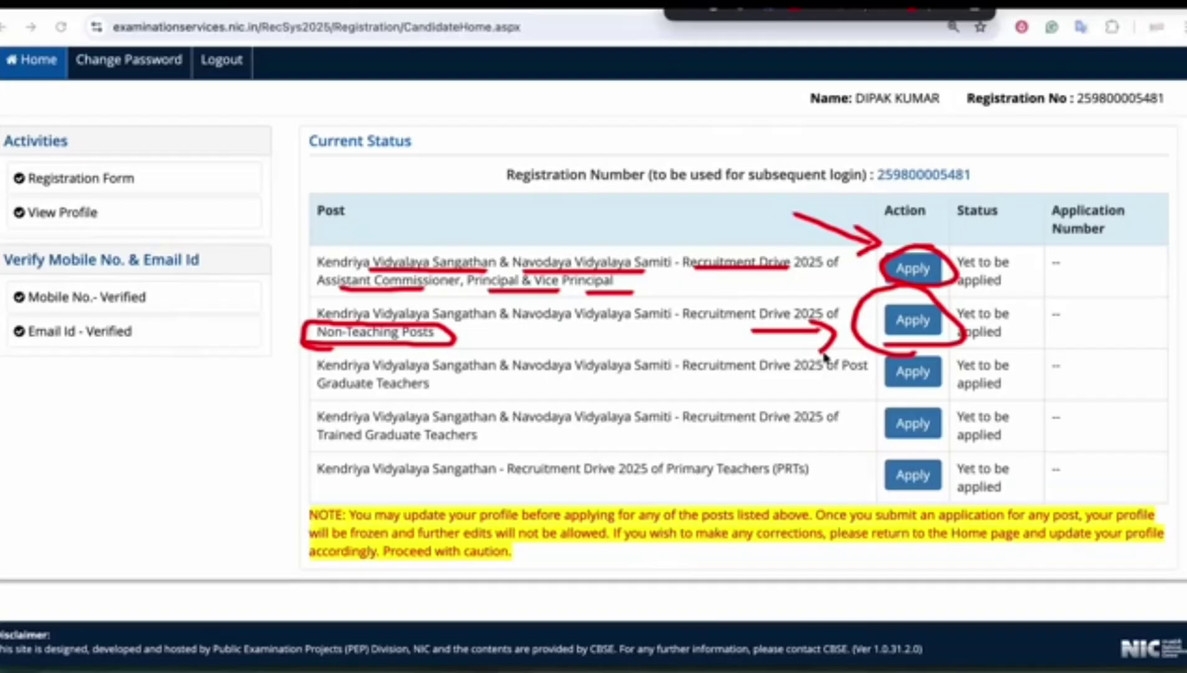
Mark the PGT, TGT and PRT posts with their apply options, then clear all annotations
{"action": "left_click_drag", "start_coordinate": [837, 377], "coordinate": [863, 374]}
{"action": "left_click_drag", "start_coordinate": [341, 393], "coordinate": [452, 393]}
{"action": "mouse_move", "coordinate": [740, 383]}
{"action": "left_mouse_down"}
{"action": "mouse_move", "coordinate": [848, 380]}
{"action": "mouse_move", "coordinate": [835, 400]}
{"action": "mouse_move", "coordinate": [867, 370]}
{"action": "mouse_move", "coordinate": [909, 394]}
{"action": "left_mouse_up"}
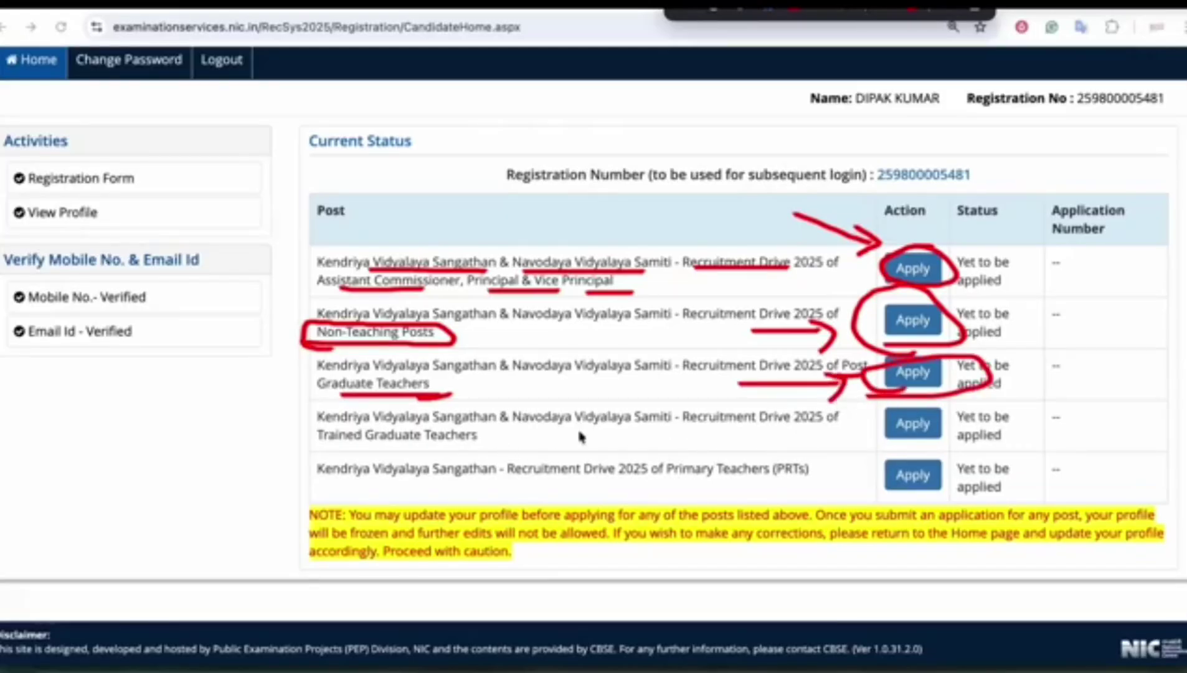
{"action": "left_click_drag", "start_coordinate": [340, 444], "coordinate": [467, 443]}
{"action": "mouse_move", "coordinate": [874, 446]}
{"action": "left_mouse_down"}
{"action": "mouse_move", "coordinate": [862, 401]}
{"action": "mouse_move", "coordinate": [897, 452]}
{"action": "left_mouse_up"}
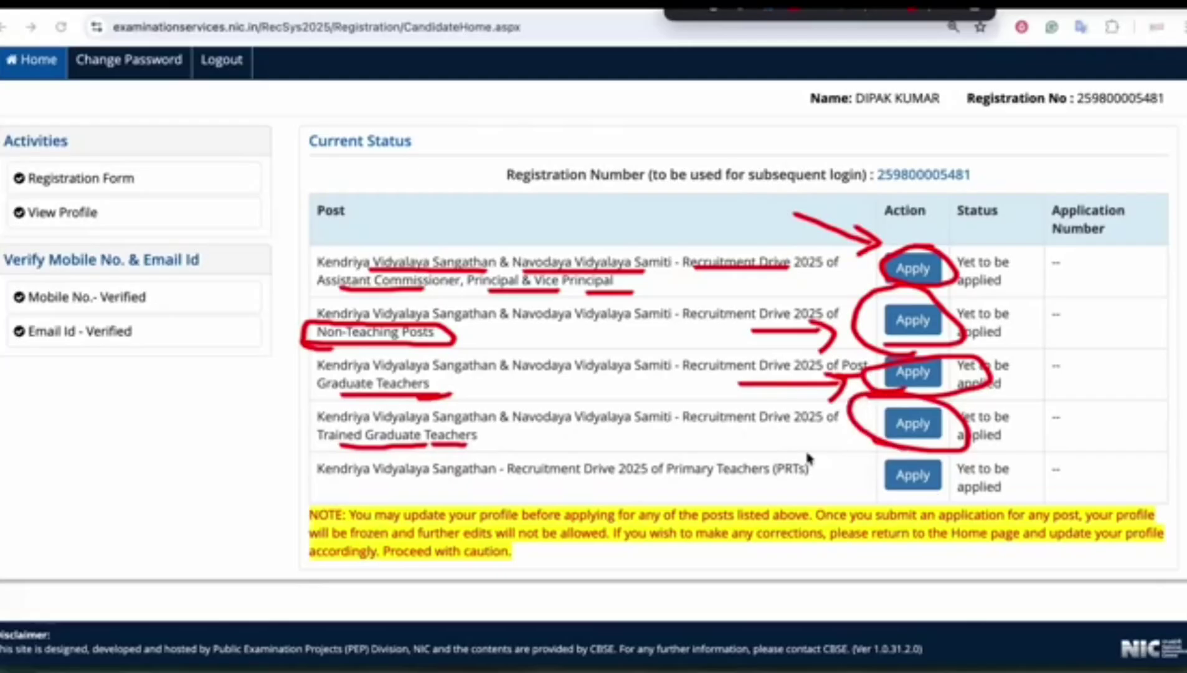
{"action": "mouse_move", "coordinate": [704, 492]}
{"action": "left_mouse_down"}
{"action": "mouse_move", "coordinate": [672, 433]}
{"action": "mouse_move", "coordinate": [676, 492]}
{"action": "left_mouse_up"}
{"action": "mouse_move", "coordinate": [868, 467]}
{"action": "left_mouse_down"}
{"action": "mouse_move", "coordinate": [903, 498]}
{"action": "mouse_move", "coordinate": [875, 476]}
{"action": "mouse_move", "coordinate": [890, 495]}
{"action": "left_mouse_up"}
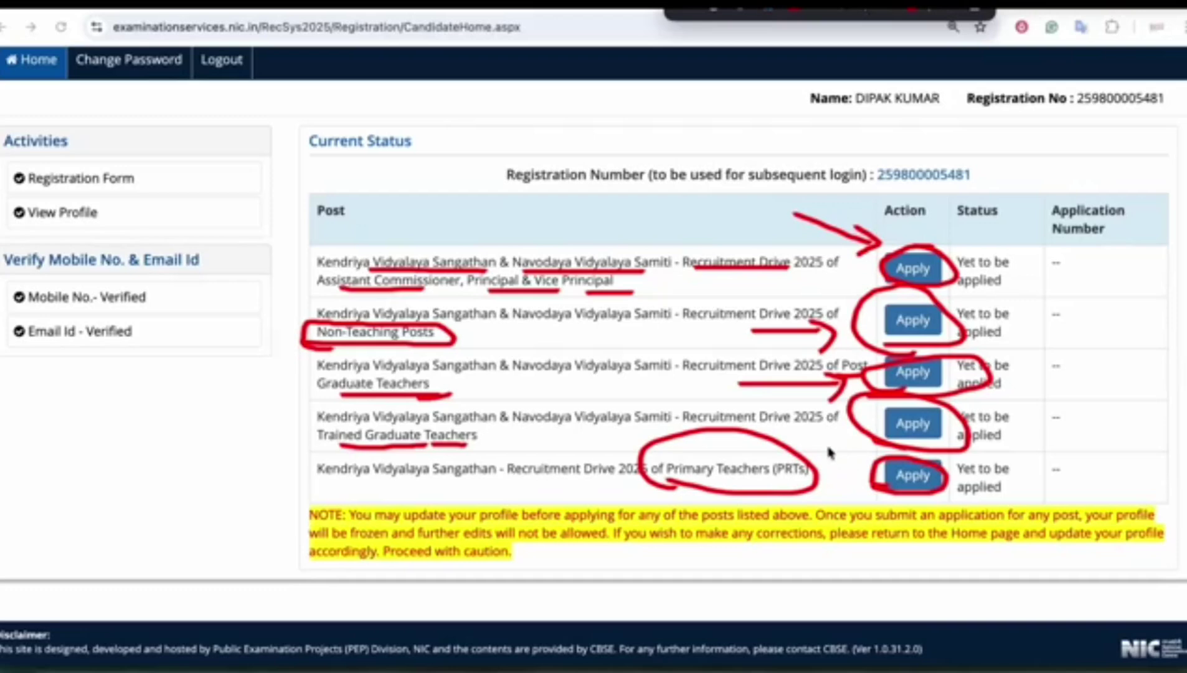
{"action": "mouse_move", "coordinate": [825, 447]}
{"action": "left_mouse_down"}
{"action": "mouse_move", "coordinate": [870, 477]}
{"action": "mouse_move", "coordinate": [861, 491]}
{"action": "left_mouse_up"}
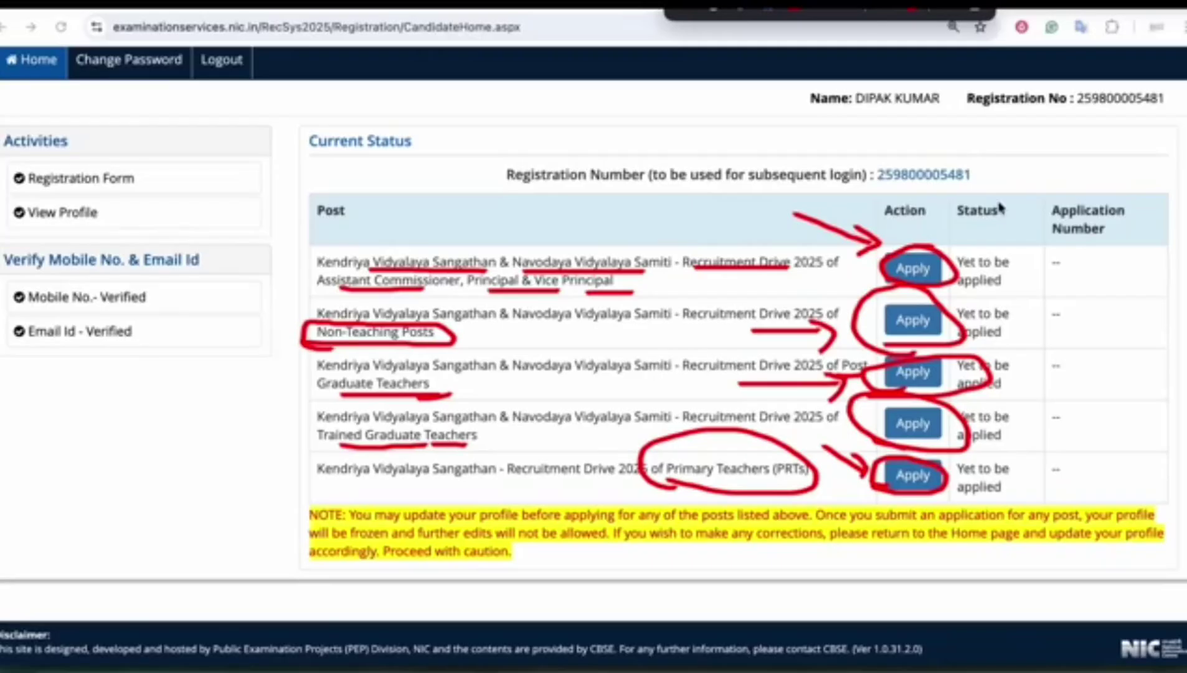
{"action": "key", "text": "Escape"}
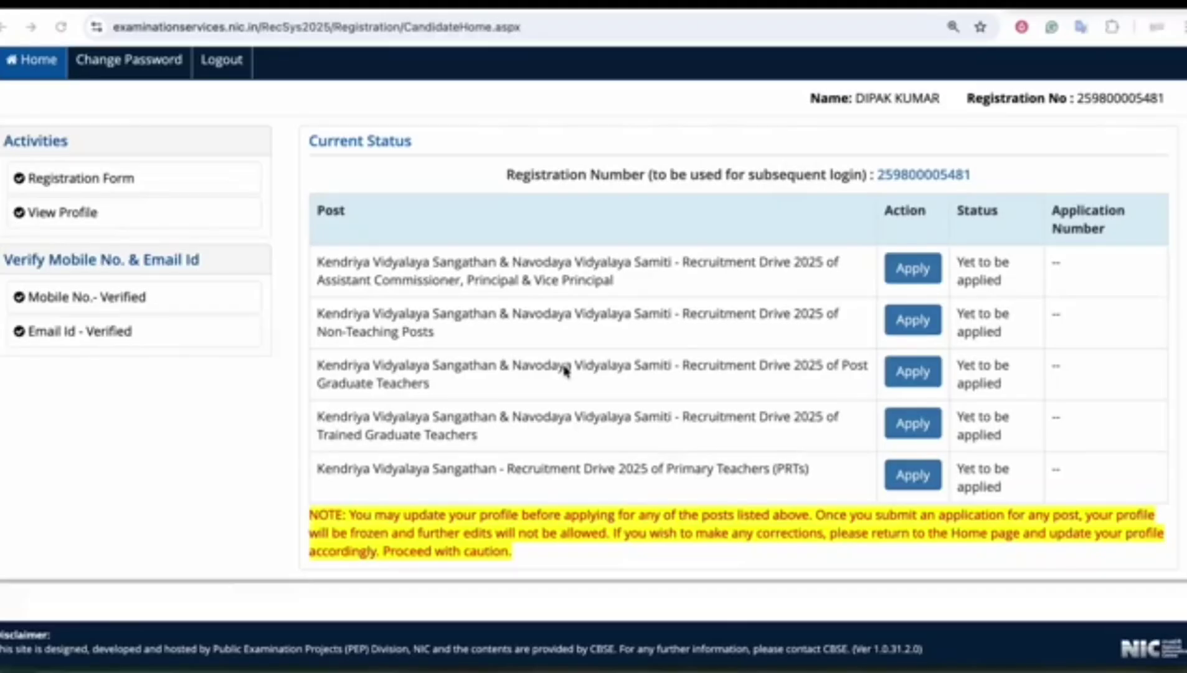
Apply for the Non-Teaching Posts recruitment and confirm the selection
{"action": "left_click_drag", "start_coordinate": [334, 316], "coordinate": [416, 343]}
{"action": "left_click", "coordinate": [916, 317]}
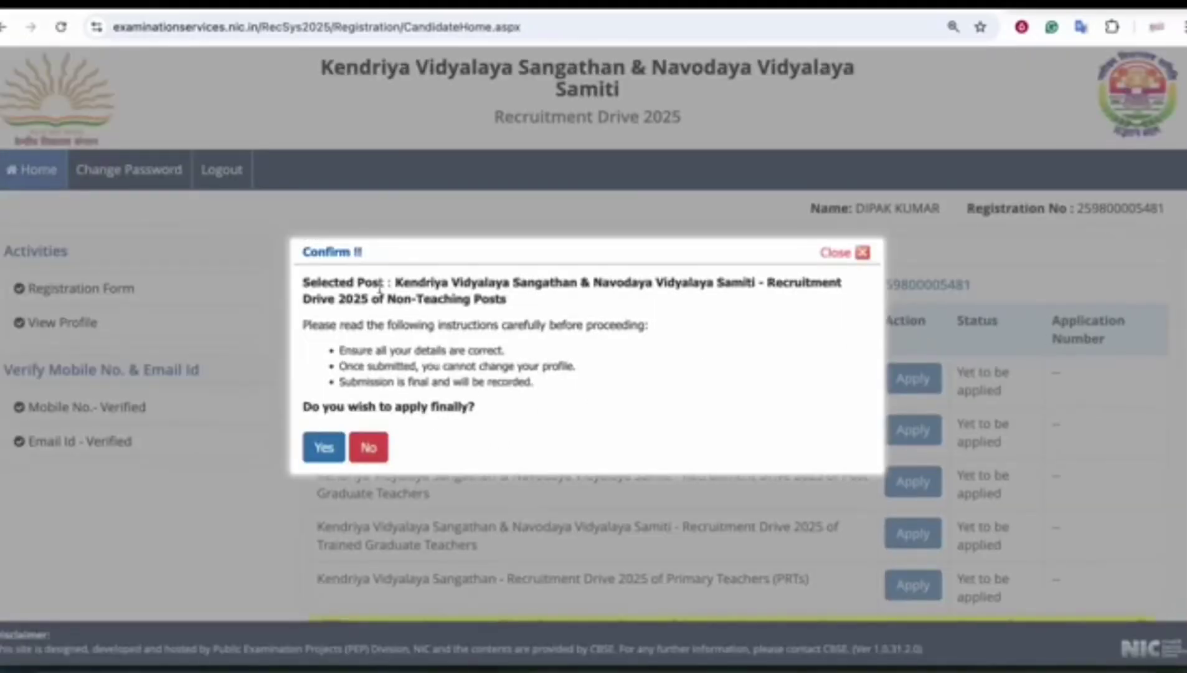
{"action": "left_click_drag", "start_coordinate": [399, 284], "coordinate": [732, 284]}
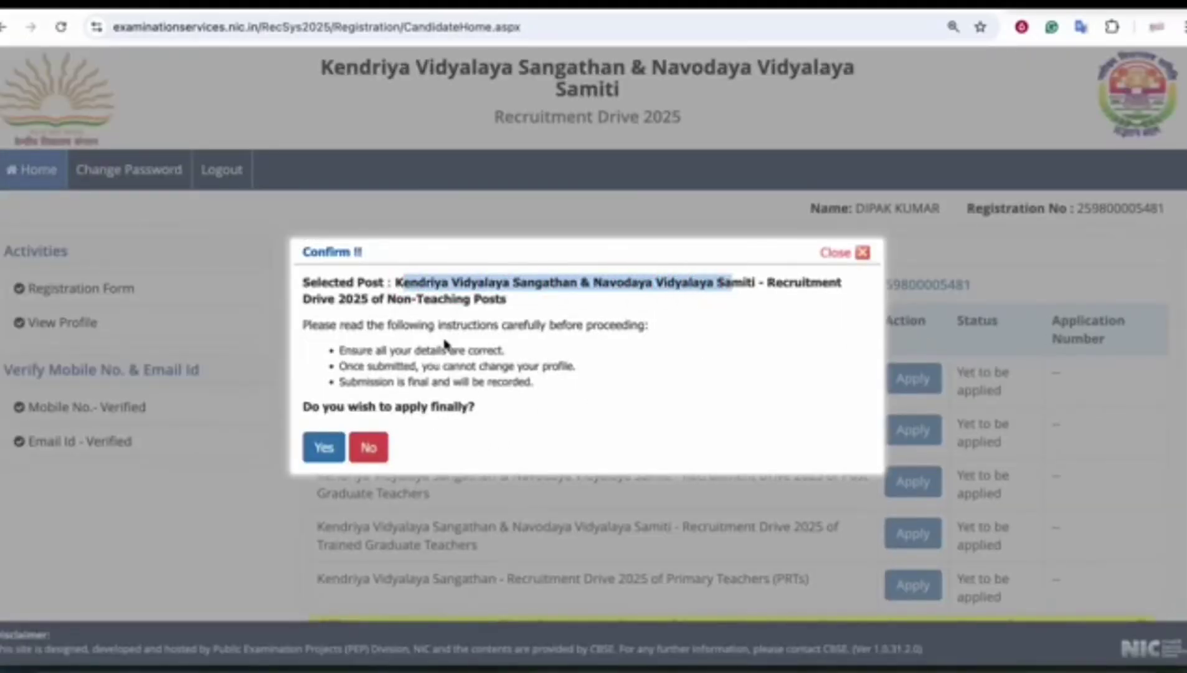
{"action": "left_click_drag", "start_coordinate": [339, 324], "coordinate": [501, 324]}
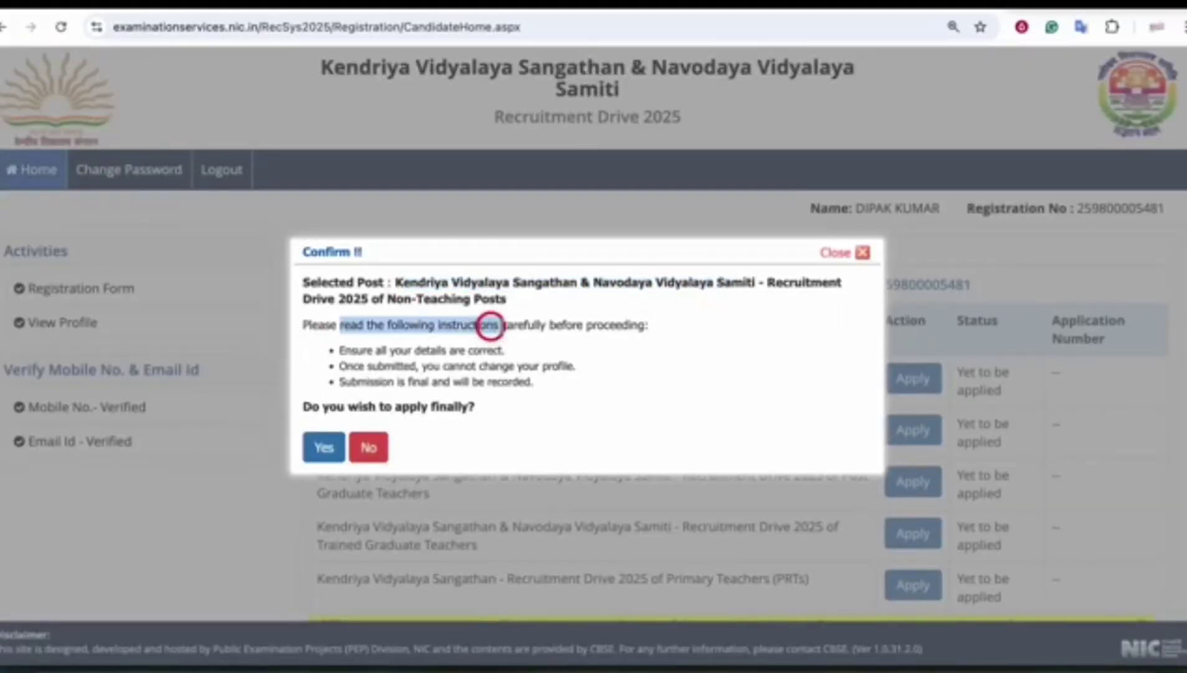
{"action": "left_click", "coordinate": [325, 447]}
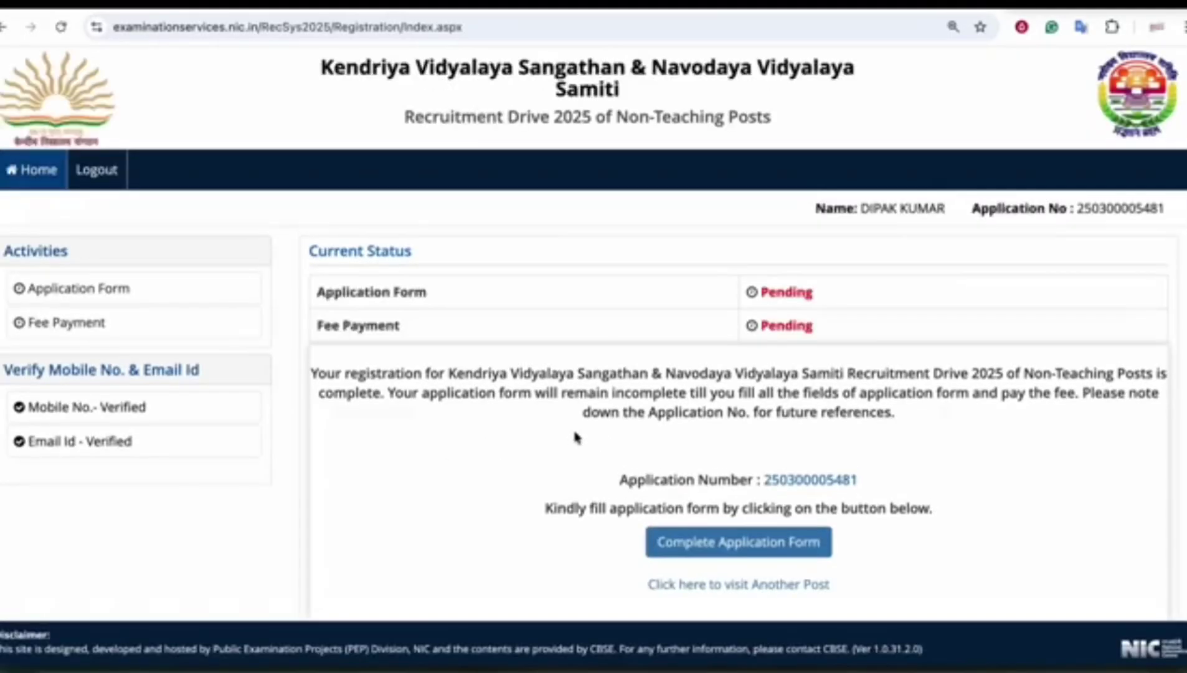
Proceed from the registration status page to Complete Application Form
{"action": "left_click_drag", "start_coordinate": [346, 291], "coordinate": [427, 292]}
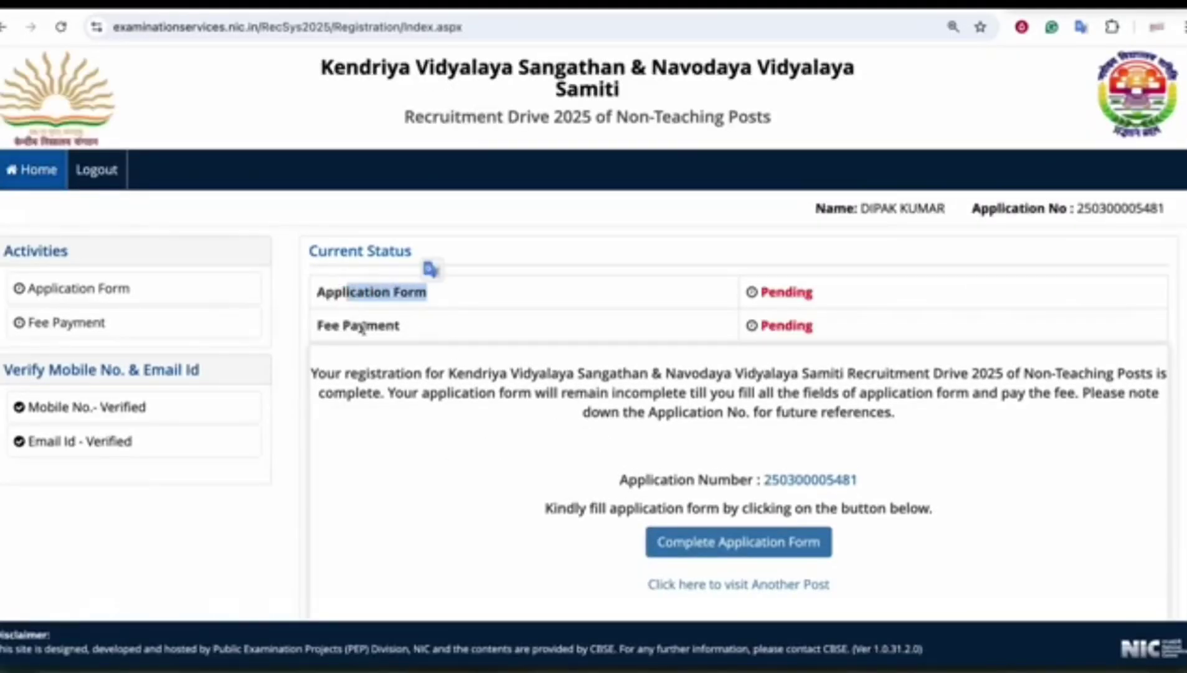
{"action": "left_click_drag", "start_coordinate": [343, 321], "coordinate": [402, 322]}
{"action": "scroll", "coordinate": [456, 397], "scroll_direction": "down", "scroll_amount": 1}
{"action": "scroll", "coordinate": [456, 397], "scroll_direction": "down", "scroll_amount": 1}
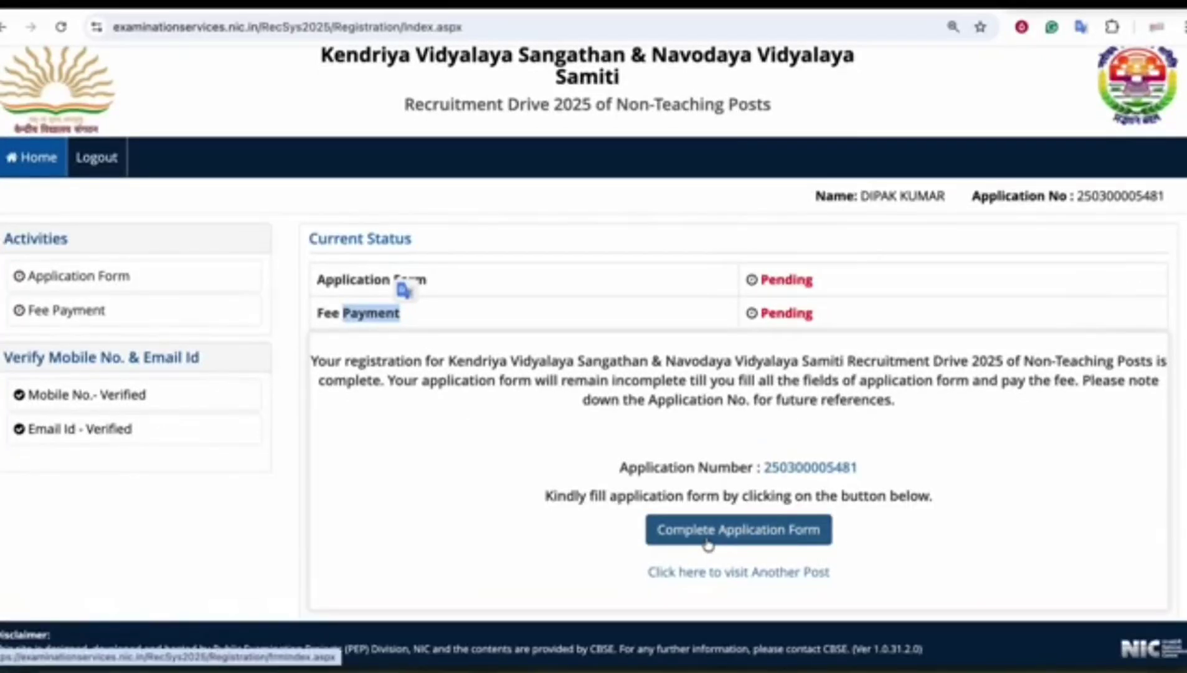
{"action": "left_click", "coordinate": [708, 542]}
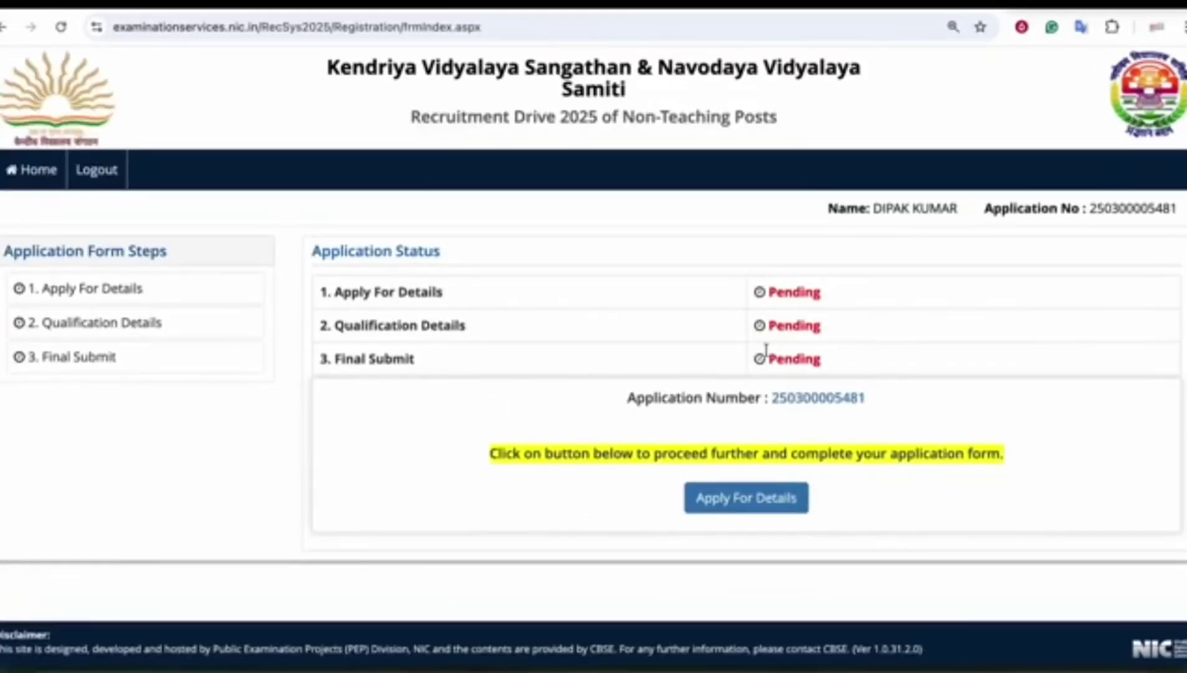
Open the Apply For Details form from below the Application Status table
{"action": "left_click_drag", "start_coordinate": [345, 291], "coordinate": [439, 308]}
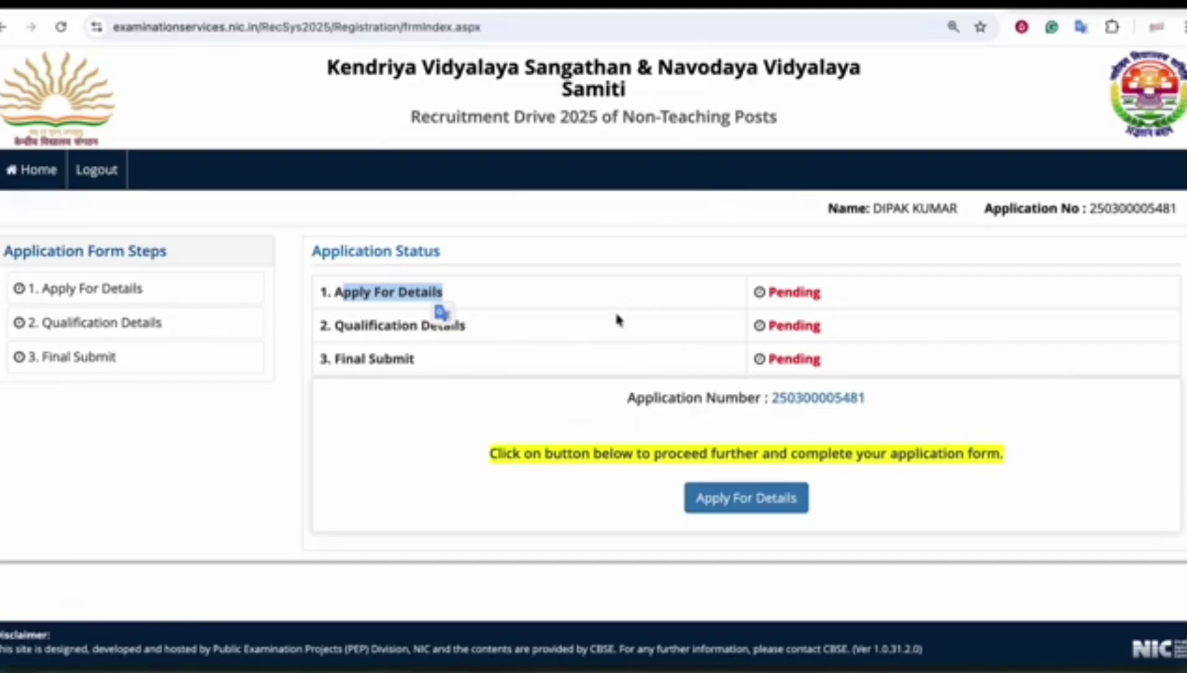
{"action": "left_click", "coordinate": [383, 302]}
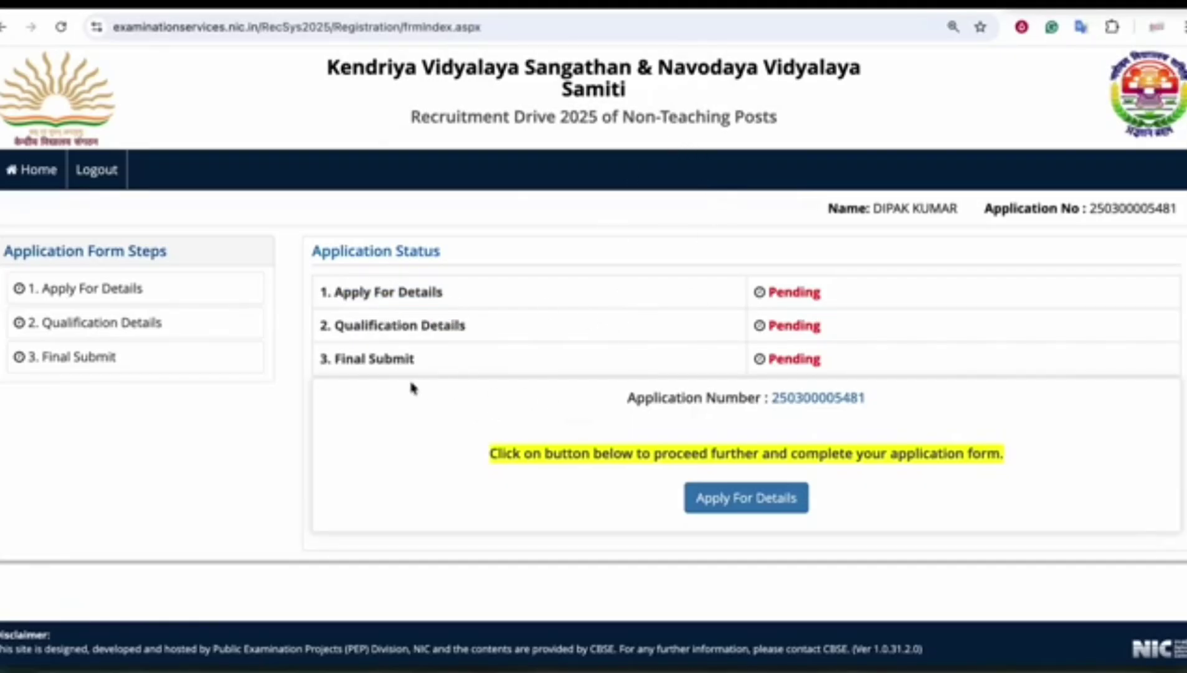
{"action": "left_click", "coordinate": [740, 507]}
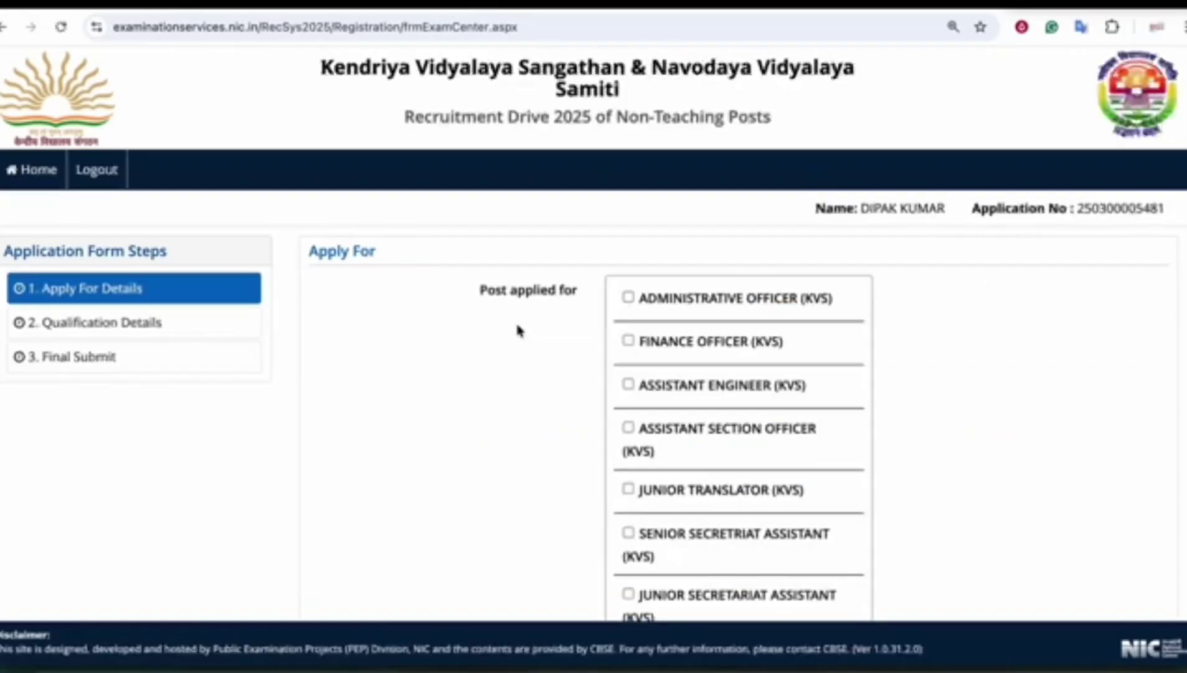
{"action": "scroll", "coordinate": [531, 324], "scroll_direction": "down", "scroll_amount": 1}
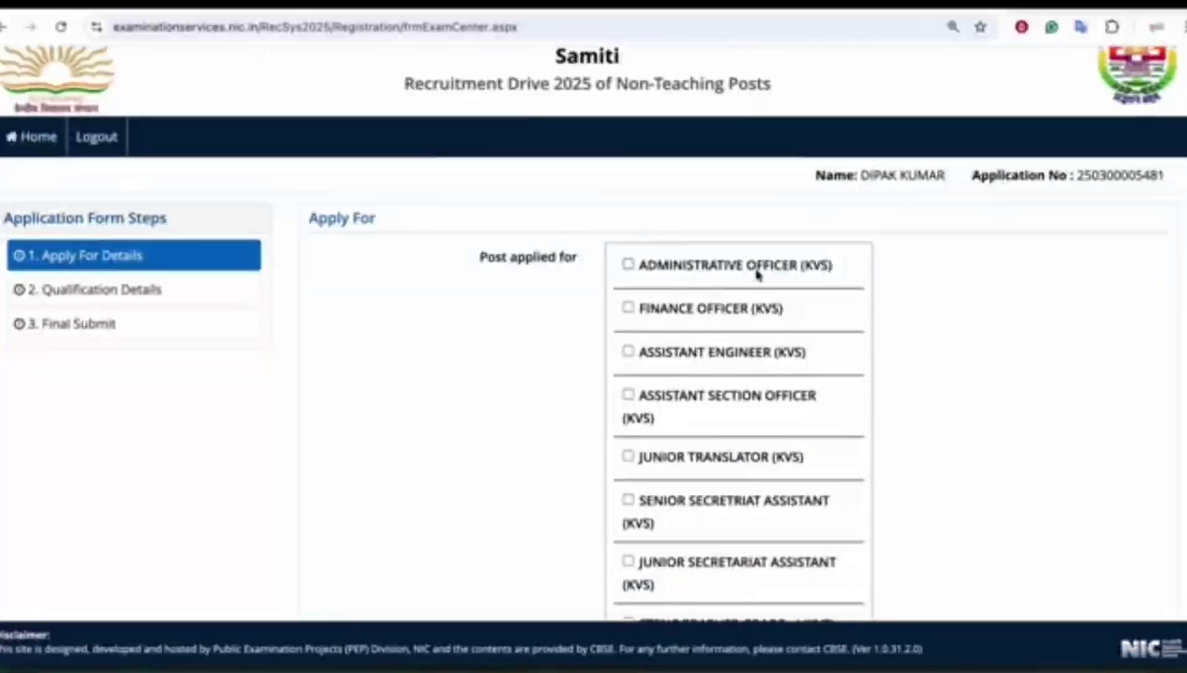
{"action": "scroll", "coordinate": [779, 281], "scroll_direction": "down", "scroll_amount": 3}
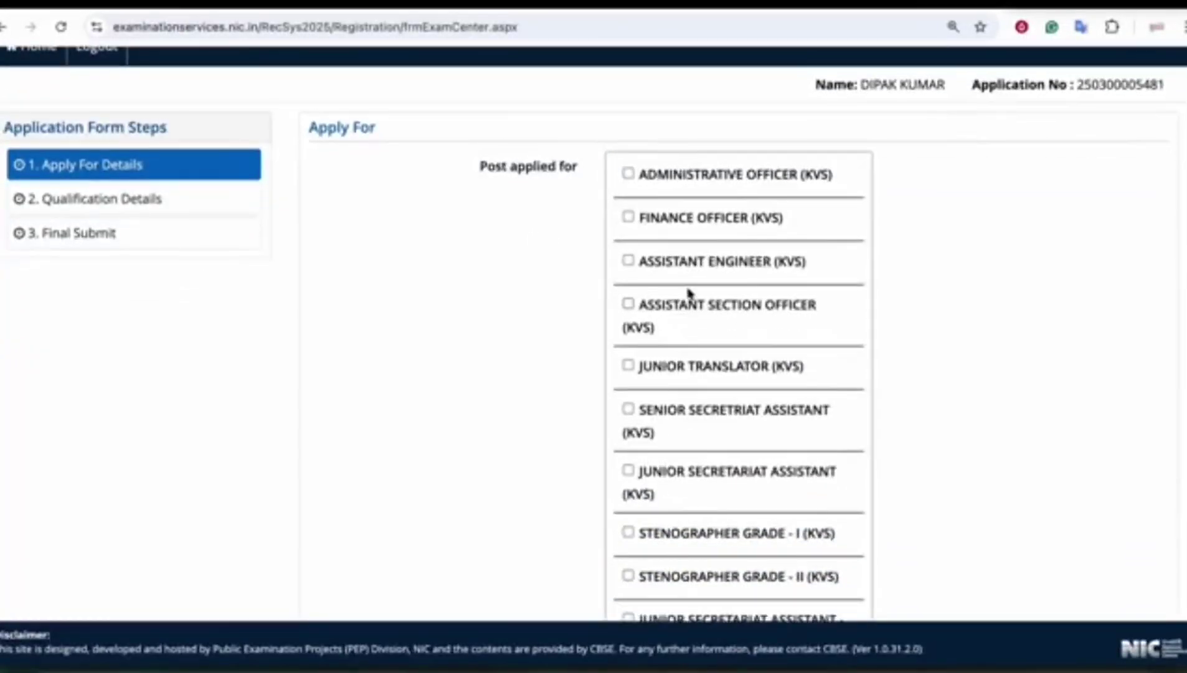
{"action": "scroll", "coordinate": [693, 299], "scroll_direction": "down", "scroll_amount": 6}
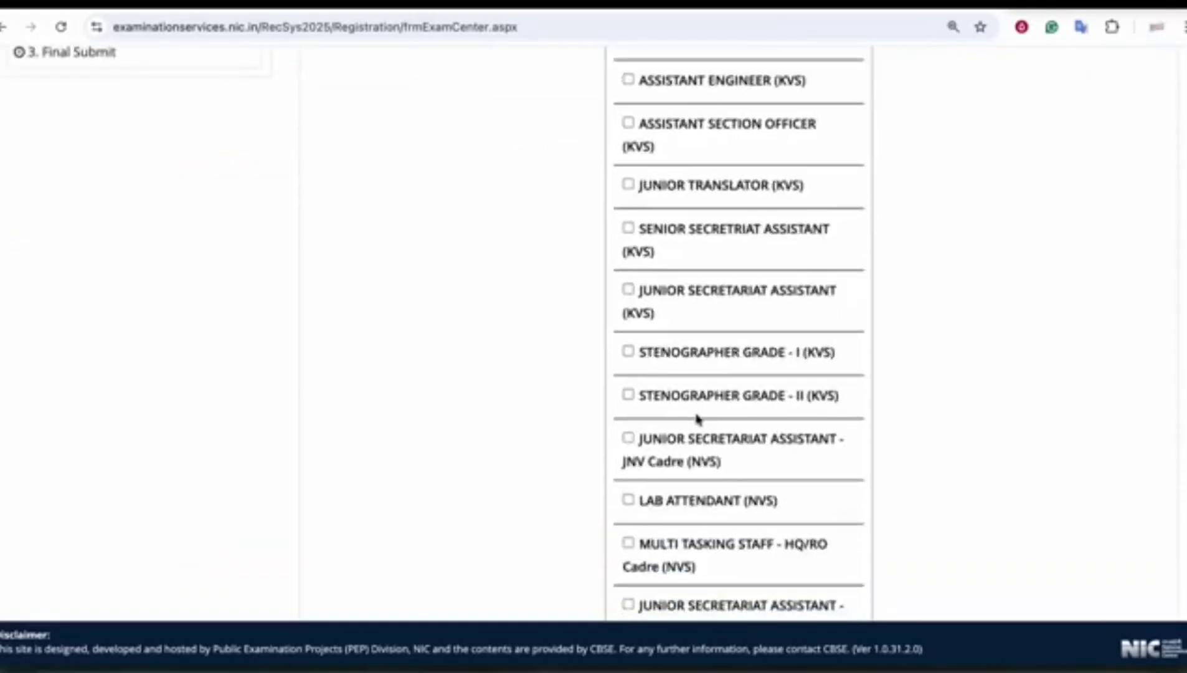
{"action": "scroll", "coordinate": [708, 403], "scroll_direction": "down", "scroll_amount": 7}
{"action": "scroll", "coordinate": [707, 404], "scroll_direction": "down", "scroll_amount": 1}
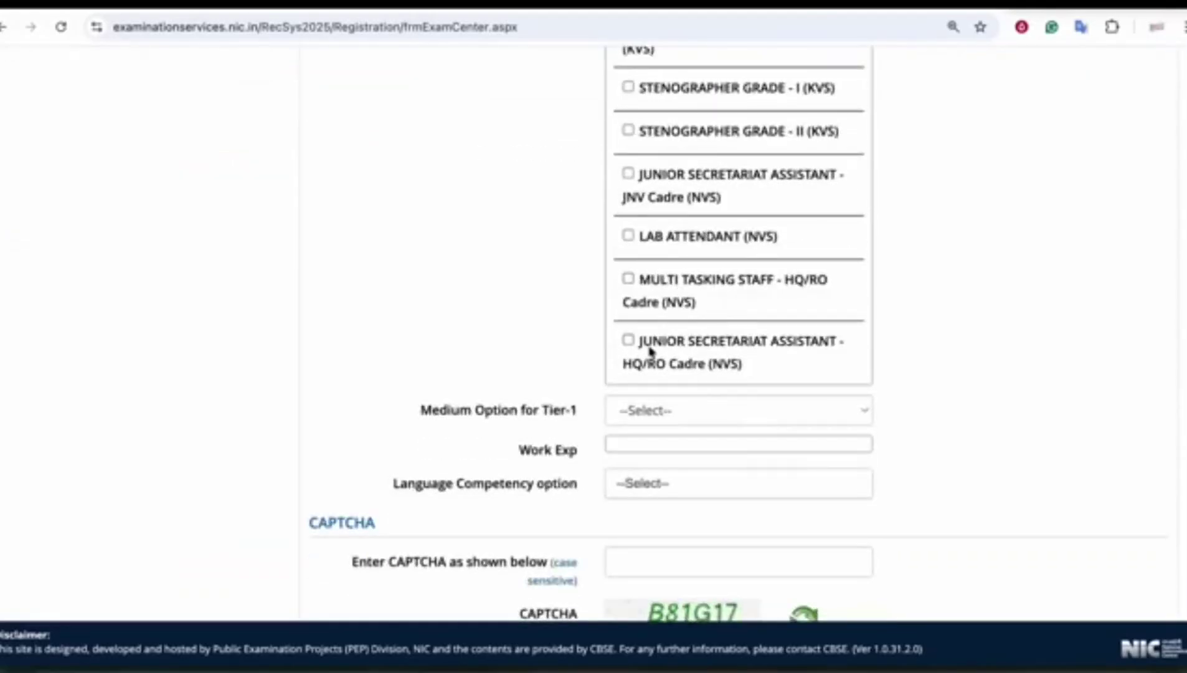
{"action": "scroll", "coordinate": [673, 370], "scroll_direction": "up", "scroll_amount": 4}
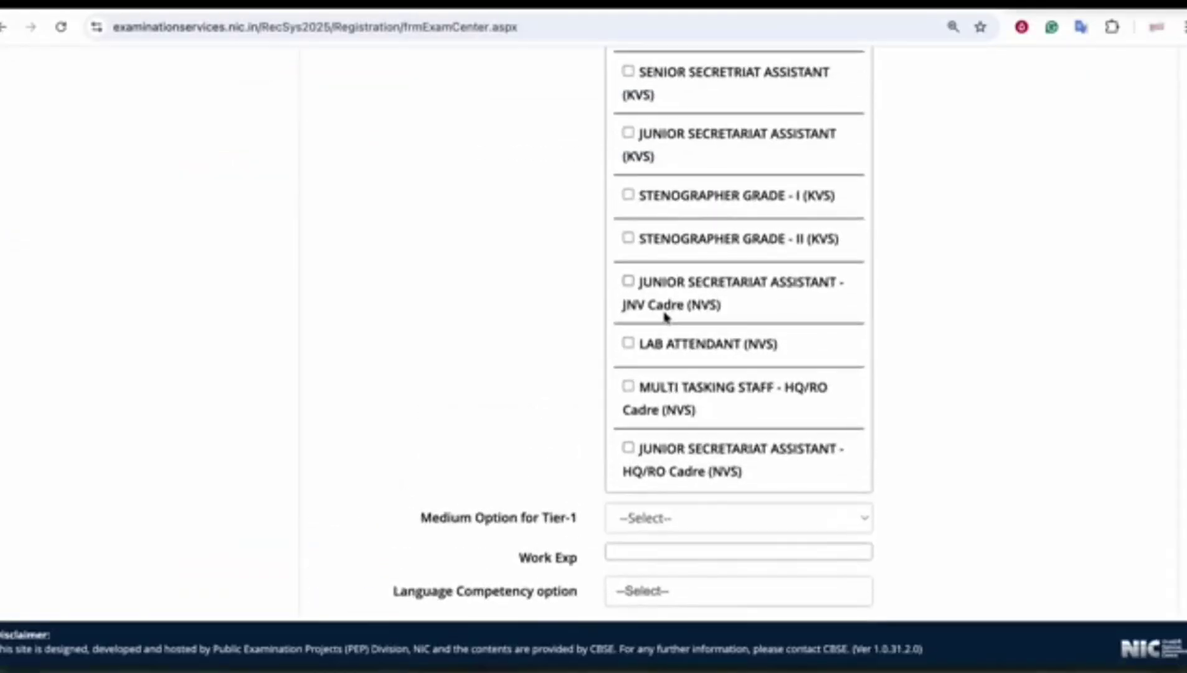
{"action": "scroll", "coordinate": [660, 312], "scroll_direction": "up", "scroll_amount": 1}
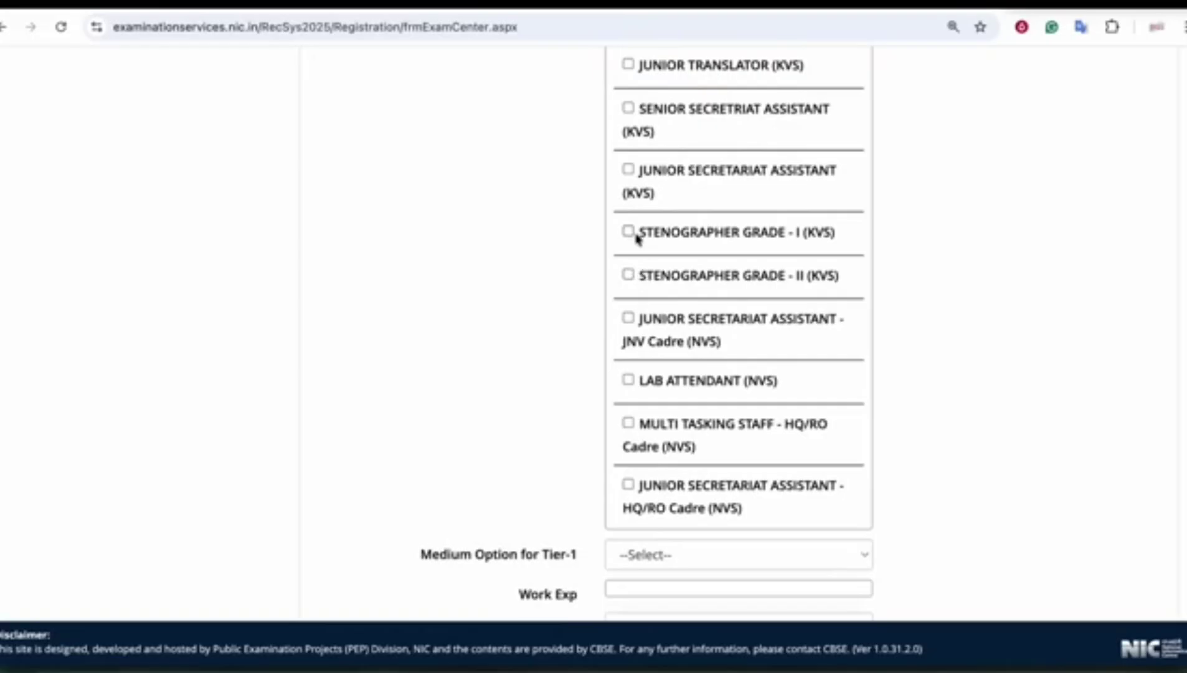
{"action": "scroll", "coordinate": [635, 240], "scroll_direction": "up", "scroll_amount": 1}
{"action": "scroll", "coordinate": [698, 231], "scroll_direction": "up", "scroll_amount": 1}
{"action": "scroll", "coordinate": [697, 234], "scroll_direction": "up", "scroll_amount": 5}
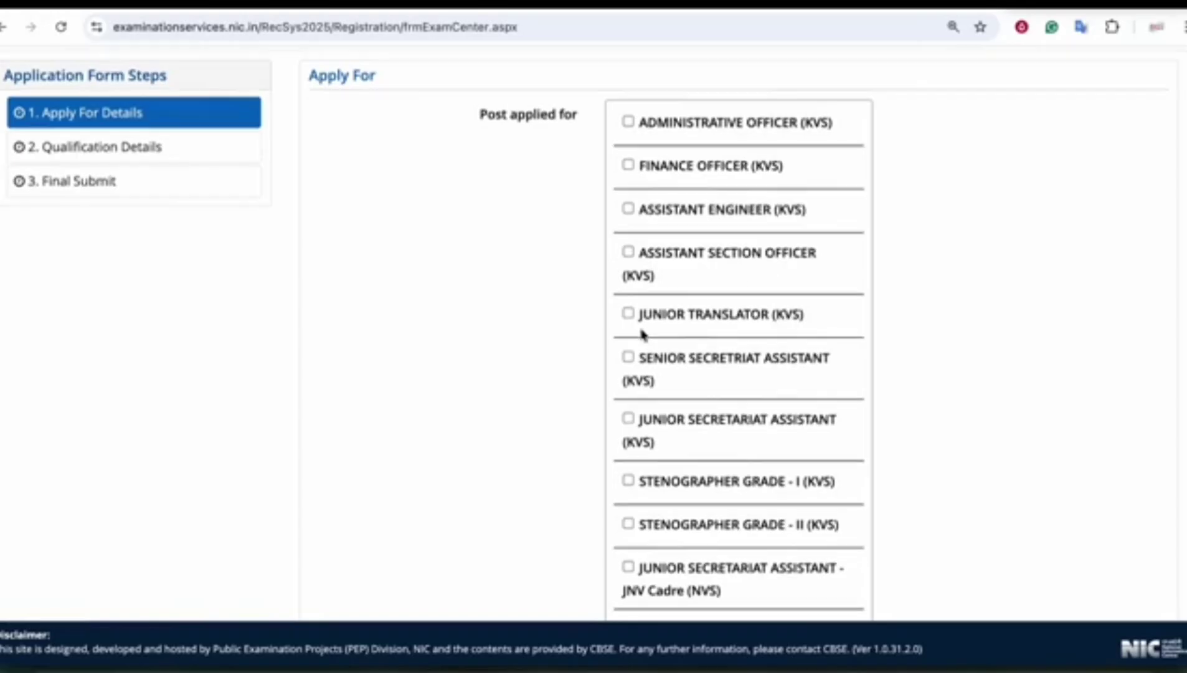
{"action": "scroll", "coordinate": [642, 336], "scroll_direction": "down", "scroll_amount": 4}
{"action": "scroll", "coordinate": [642, 343], "scroll_direction": "down", "scroll_amount": 1}
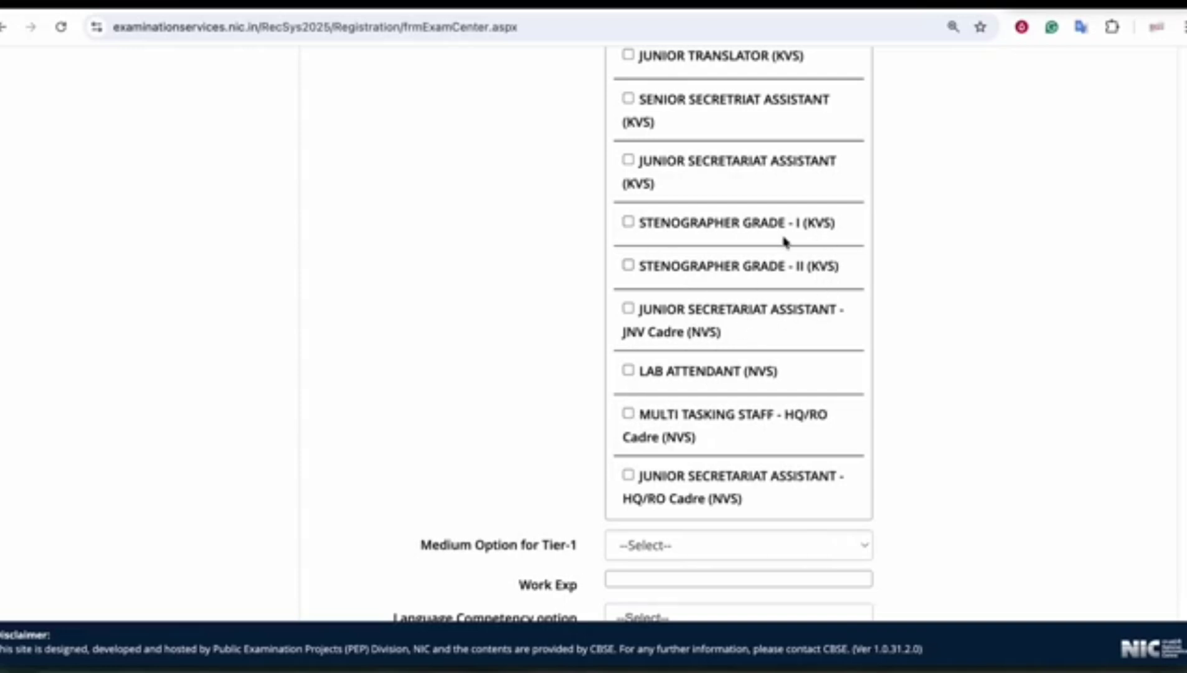
Tick Multi Tasking Staff - HQ/RO Cadre (NVS) and set its Tier-1 exam medium to Hindi
{"action": "left_click", "coordinate": [629, 414]}
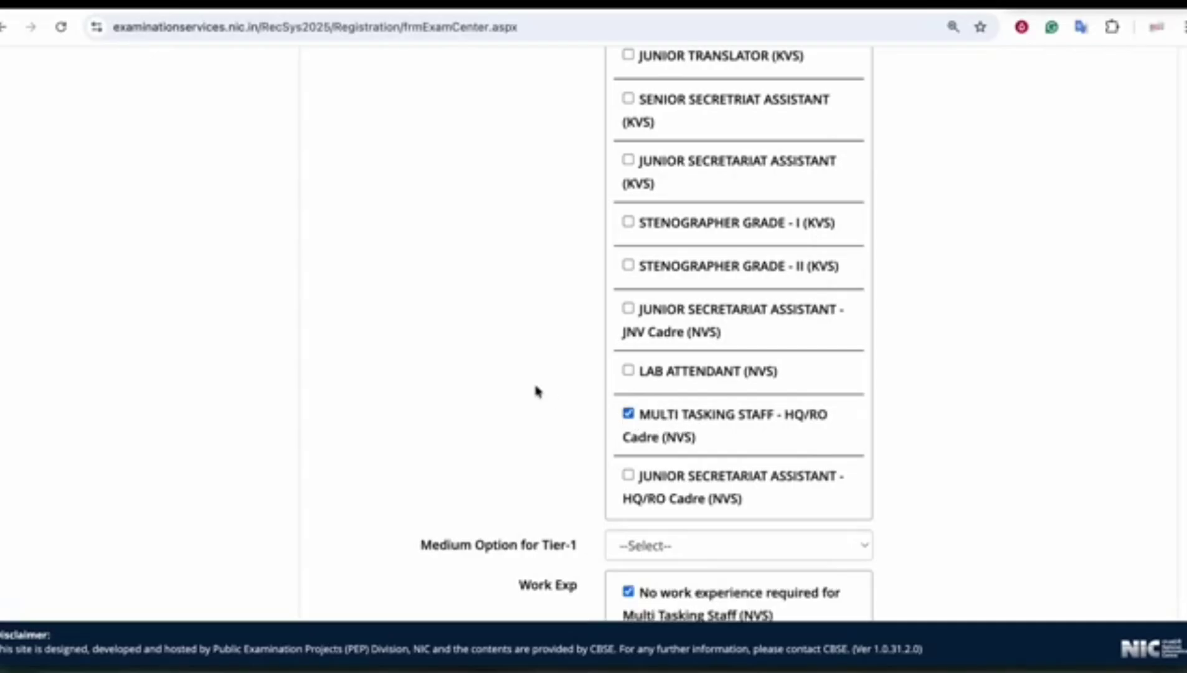
{"action": "scroll", "coordinate": [538, 392], "scroll_direction": "down", "scroll_amount": 4}
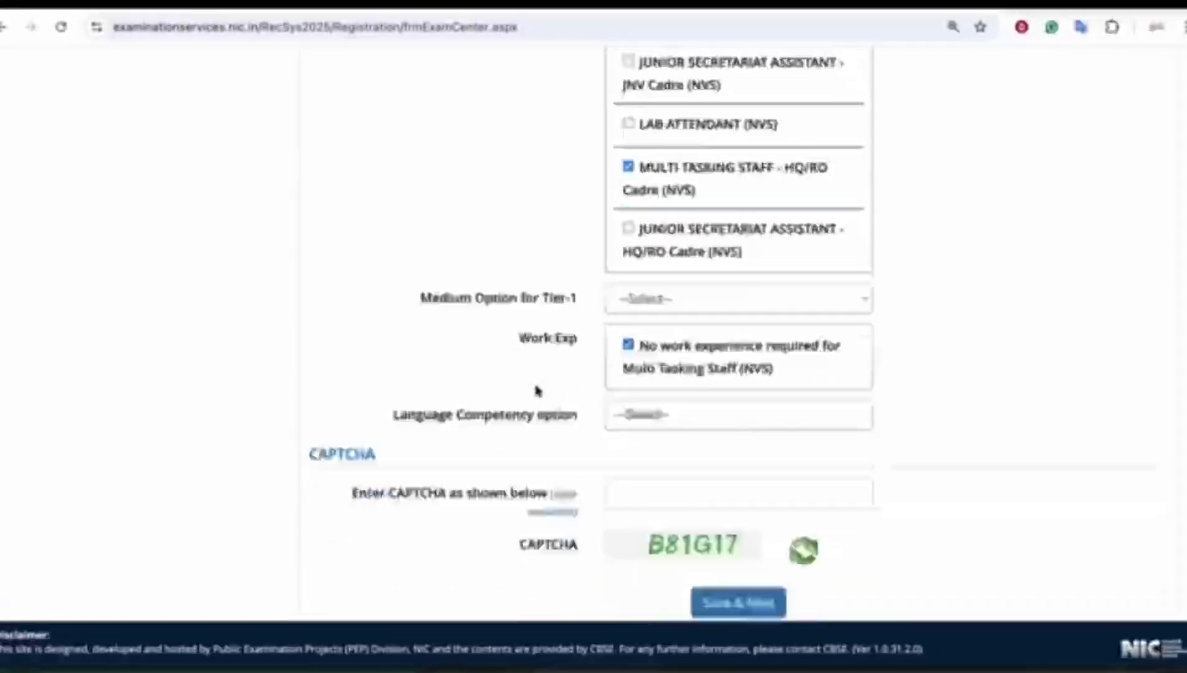
{"action": "double_click", "coordinate": [502, 280]}
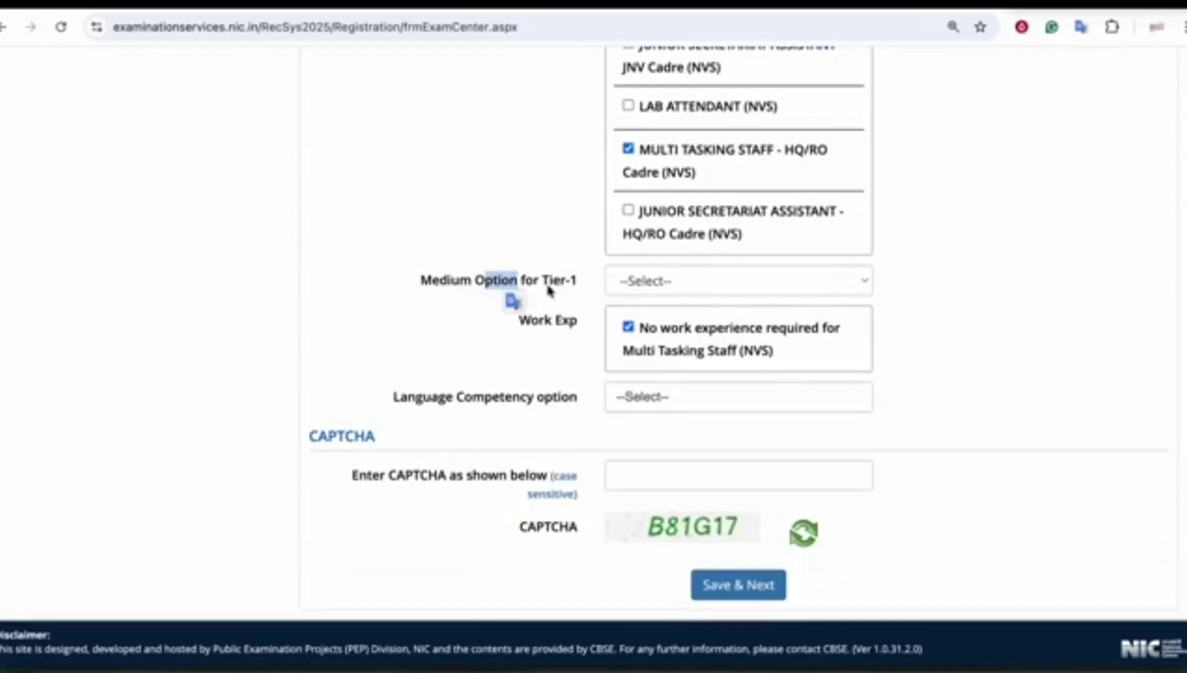
{"action": "left_click", "coordinate": [647, 288]}
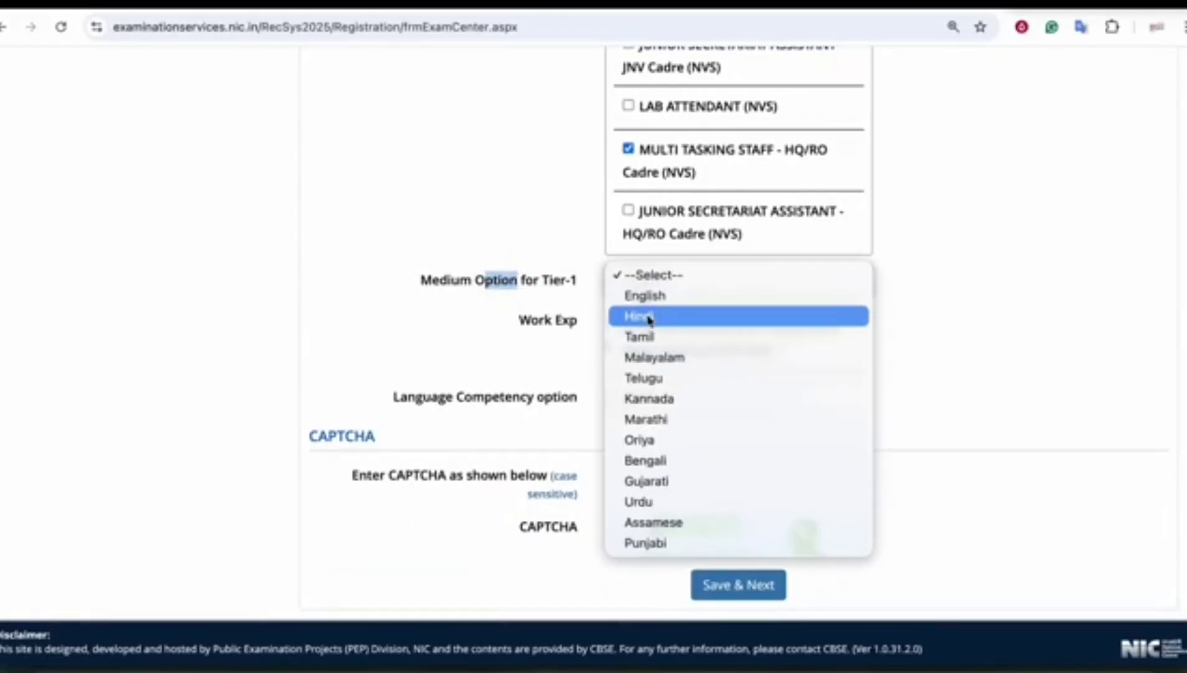
{"action": "left_click", "coordinate": [648, 317]}
{"action": "left_click", "coordinate": [517, 288]}
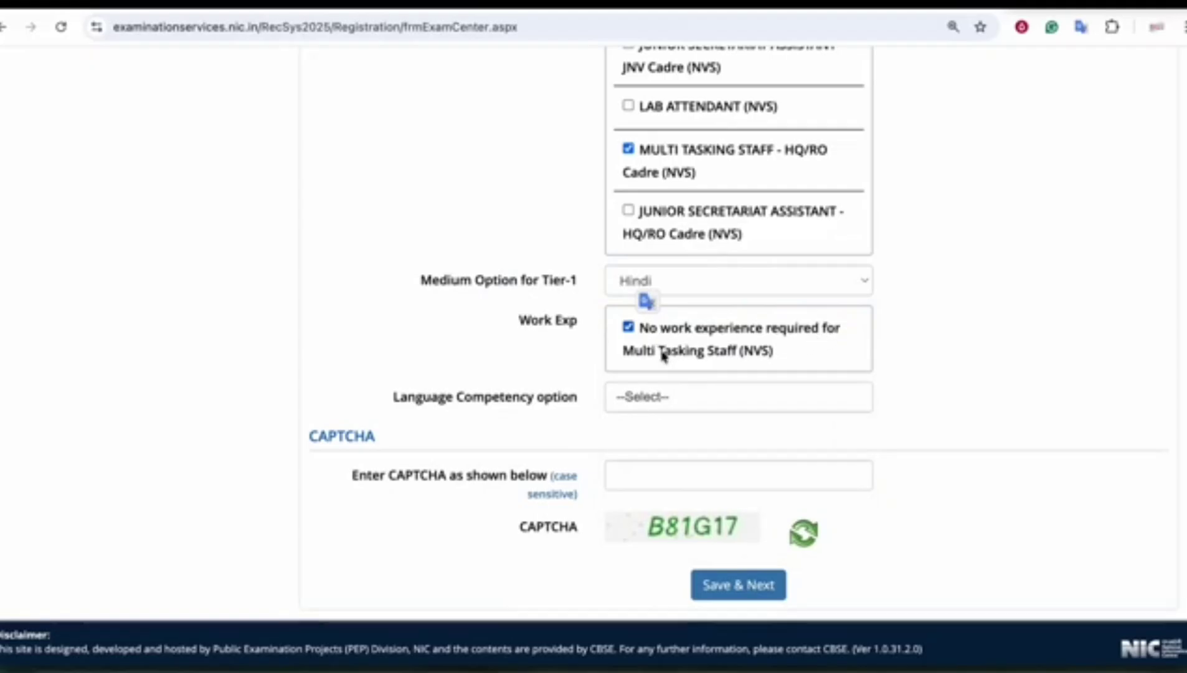
{"action": "scroll", "coordinate": [666, 355], "scroll_direction": "up", "scroll_amount": 2}
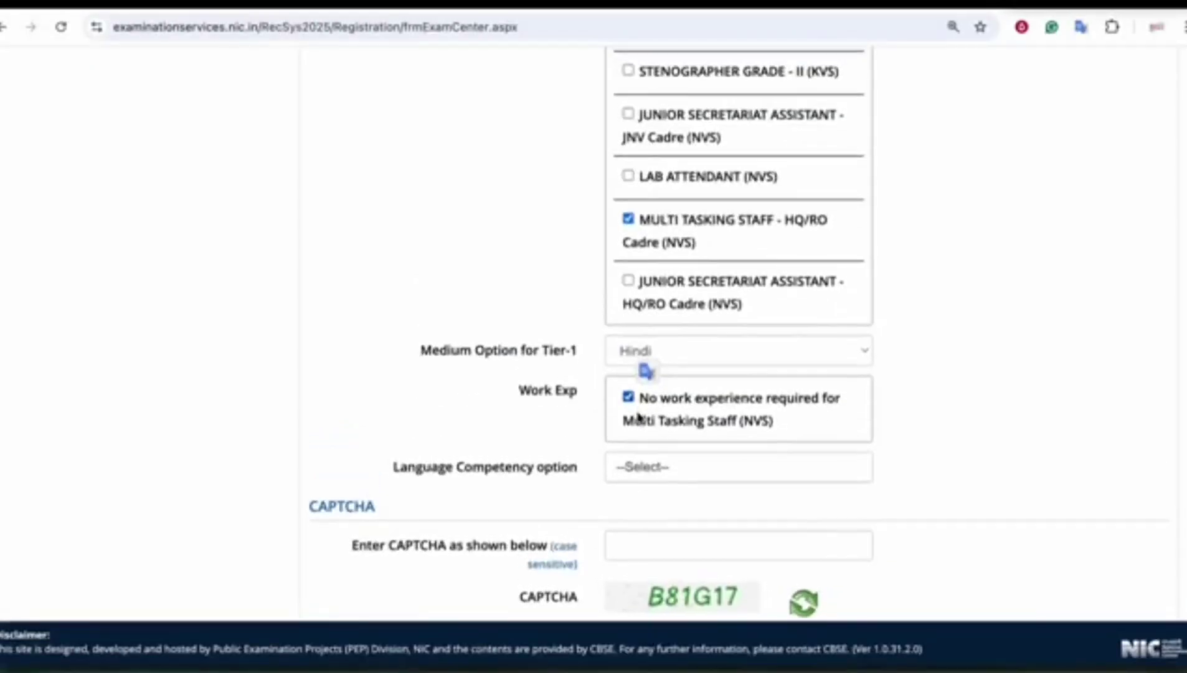
Tick Junior Secretariat Assistant - HQ/RO Cadre in the Post applied for list
{"action": "left_click", "coordinate": [628, 287]}
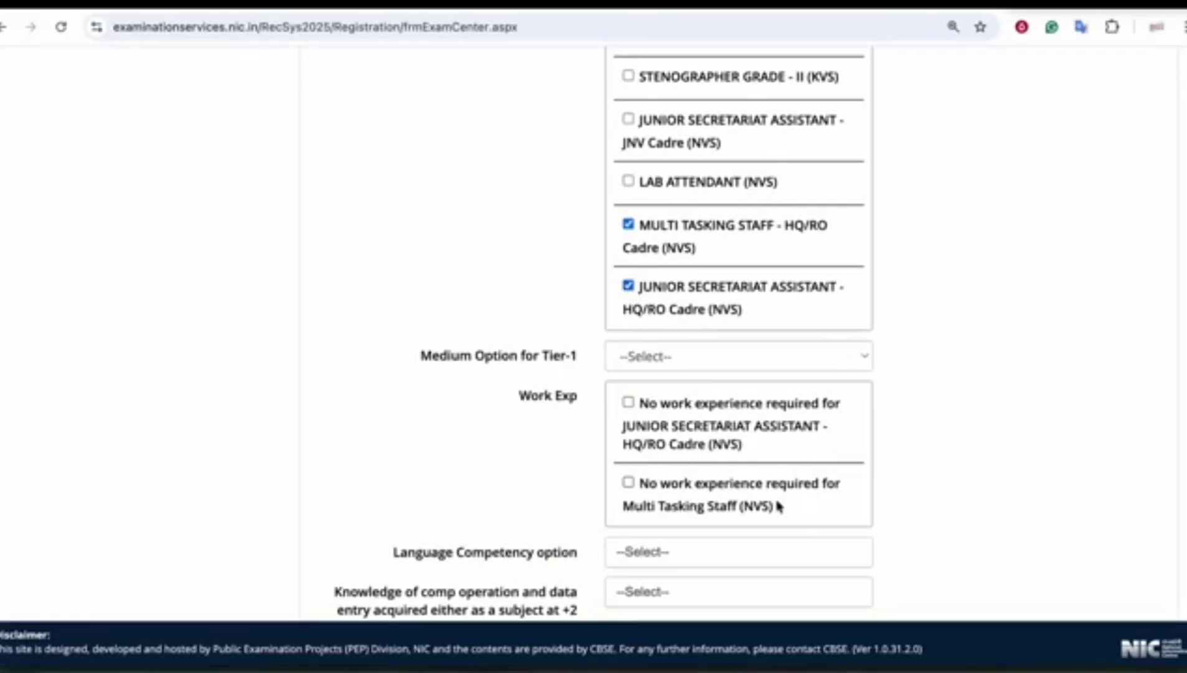
{"action": "scroll", "coordinate": [685, 424], "scroll_direction": "up", "scroll_amount": 1}
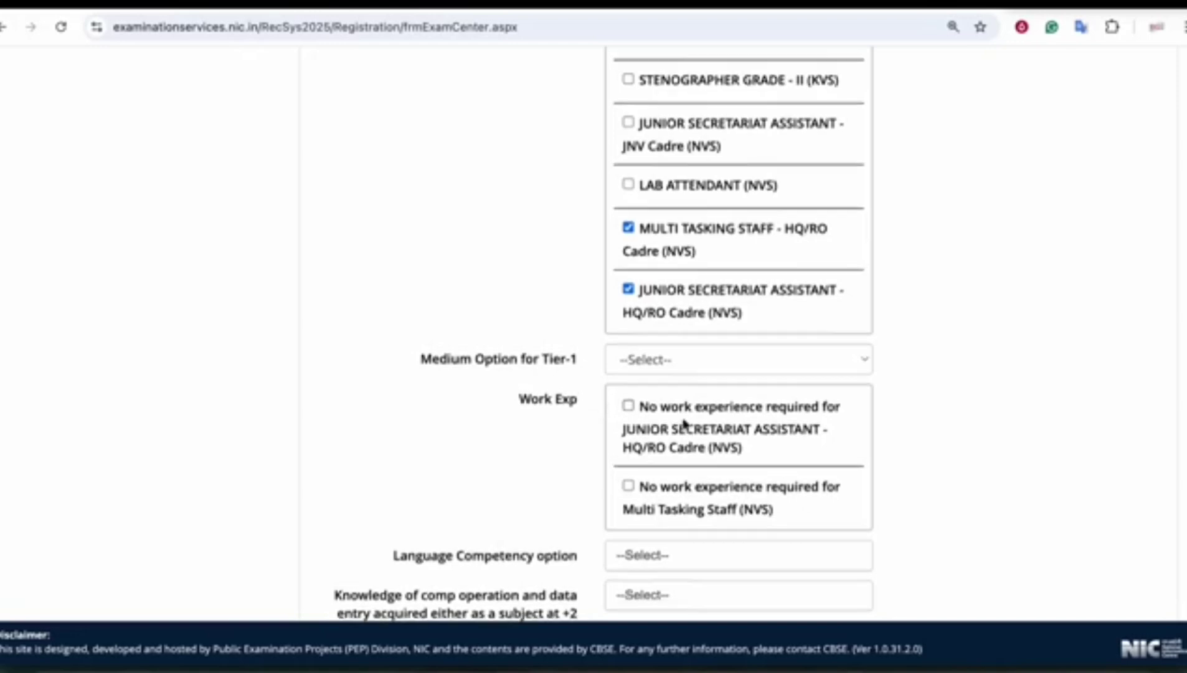
{"action": "scroll", "coordinate": [684, 424], "scroll_direction": "up", "scroll_amount": 1}
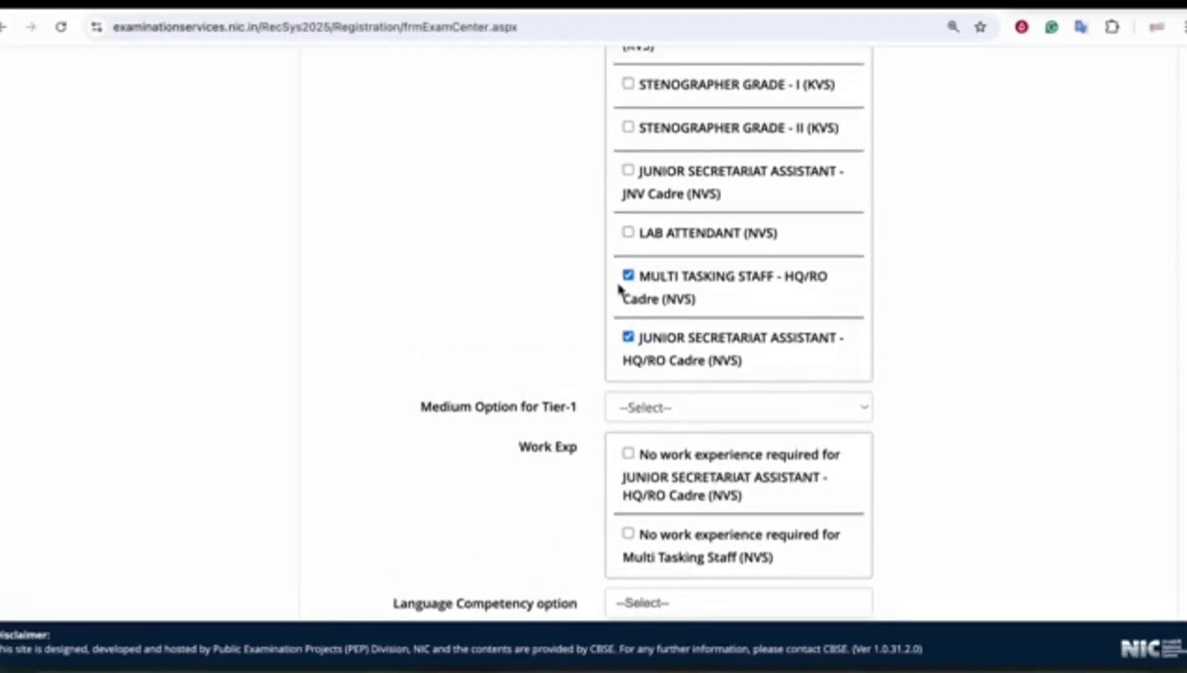
{"action": "scroll", "coordinate": [604, 257], "scroll_direction": "up", "scroll_amount": 2}
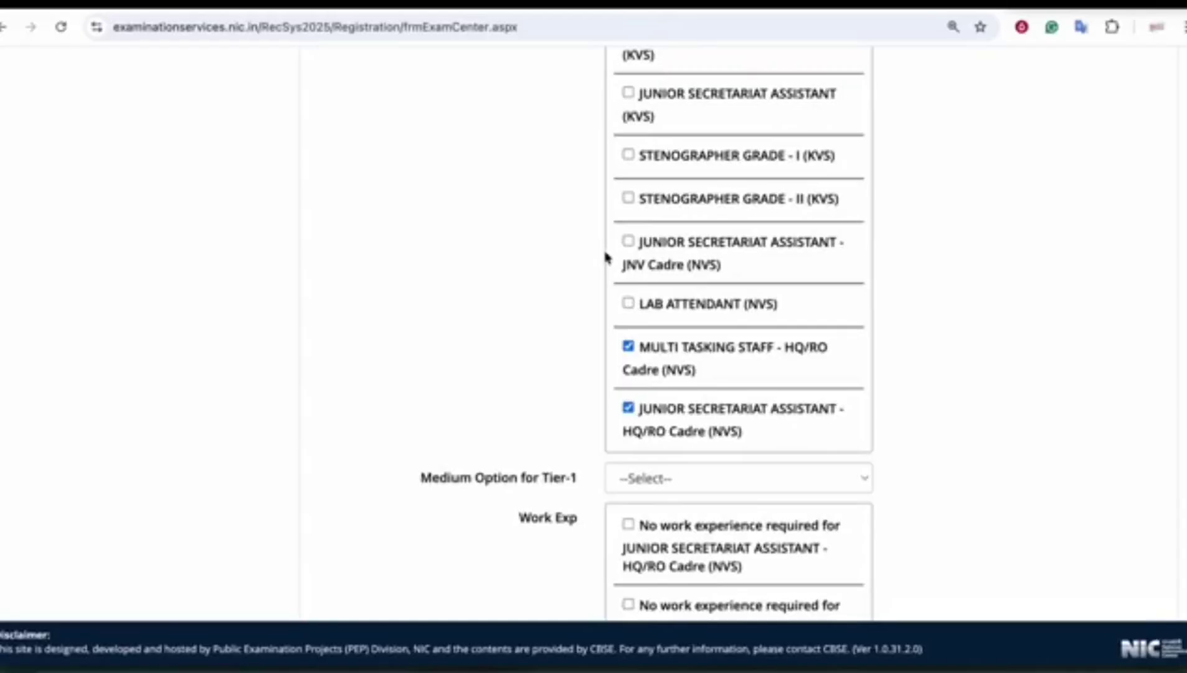
{"action": "scroll", "coordinate": [607, 256], "scroll_direction": "up", "scroll_amount": 1}
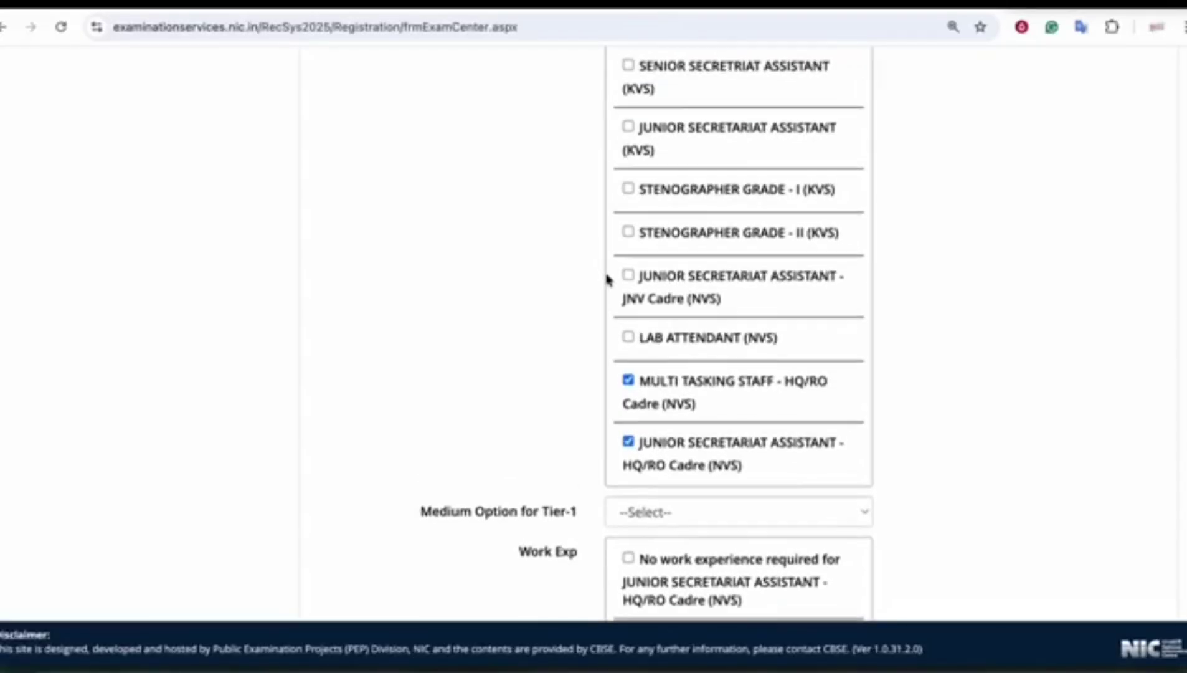
{"action": "scroll", "coordinate": [607, 278], "scroll_direction": "up", "scroll_amount": 5}
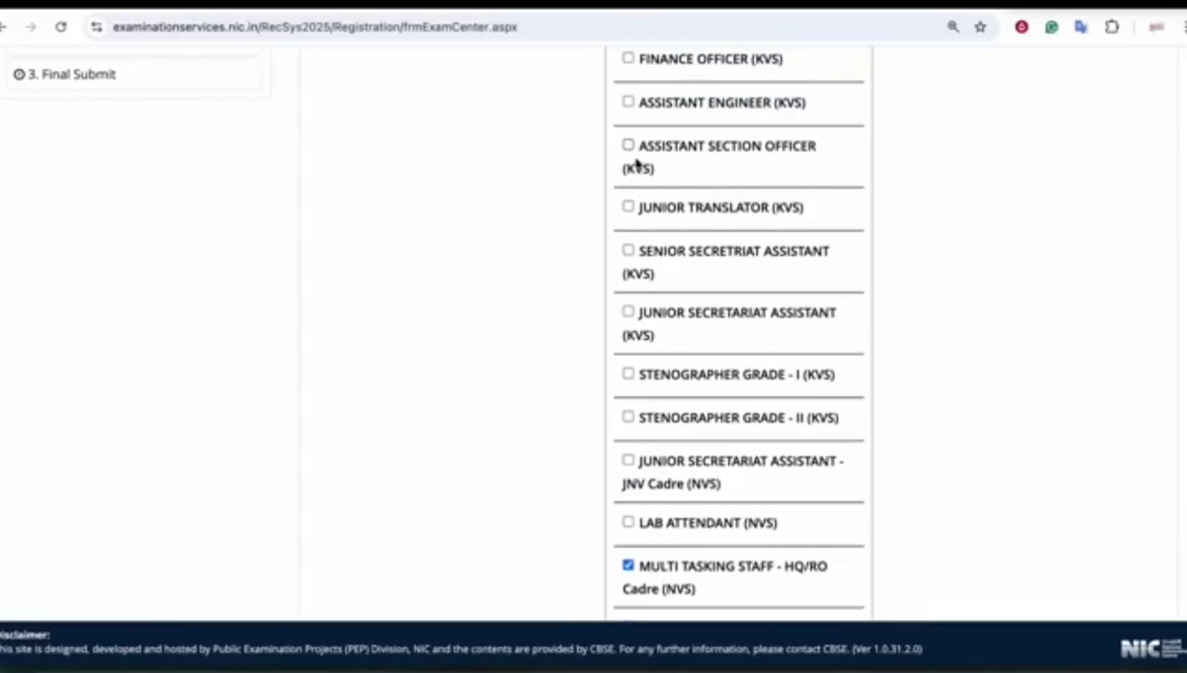
Tick Assistant Section Officer (KVS), Lab Attendant (NVS) and Stenographer Grade - II (KVS)
{"action": "left_click", "coordinate": [627, 142]}
{"action": "scroll", "coordinate": [586, 240], "scroll_direction": "down", "scroll_amount": 3}
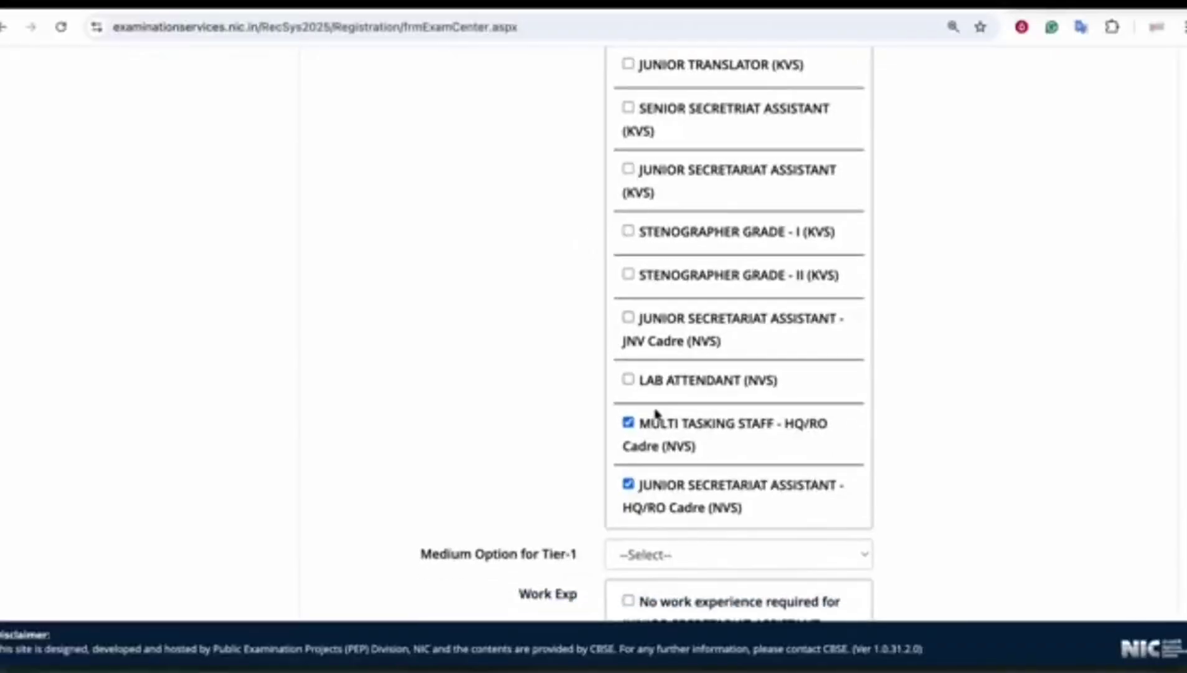
{"action": "left_click", "coordinate": [628, 380]}
{"action": "scroll", "coordinate": [569, 401], "scroll_direction": "down", "scroll_amount": 2}
{"action": "left_click", "coordinate": [628, 212]}
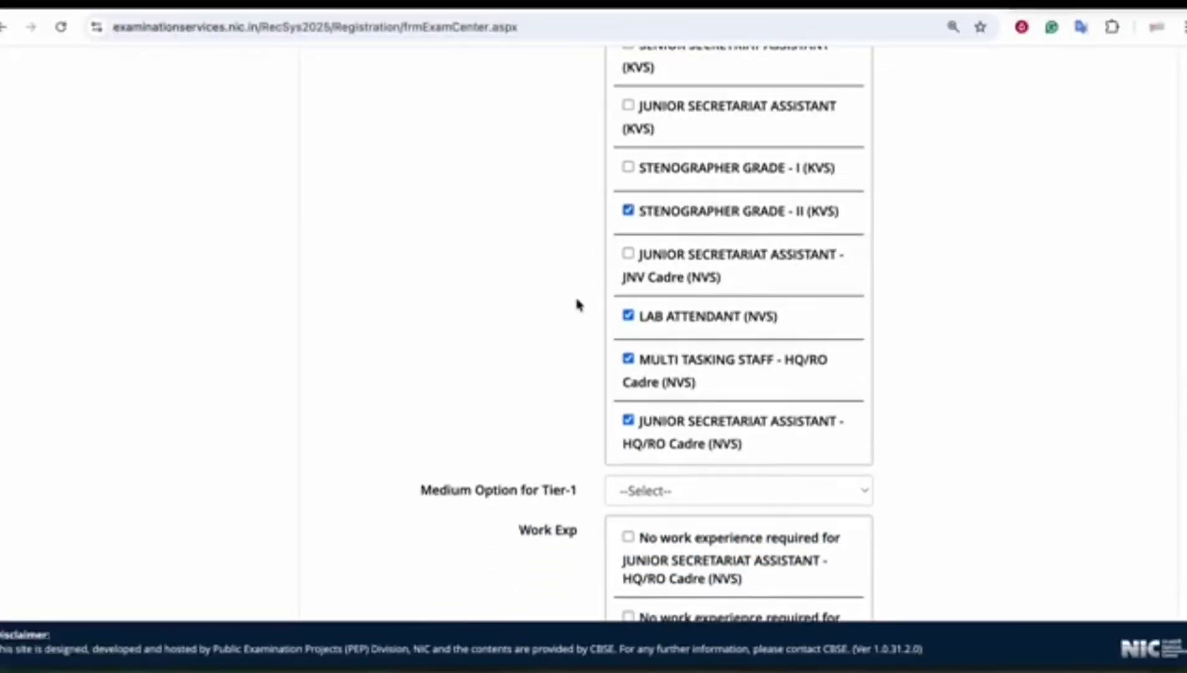
{"action": "scroll", "coordinate": [579, 302], "scroll_direction": "down", "scroll_amount": 5}
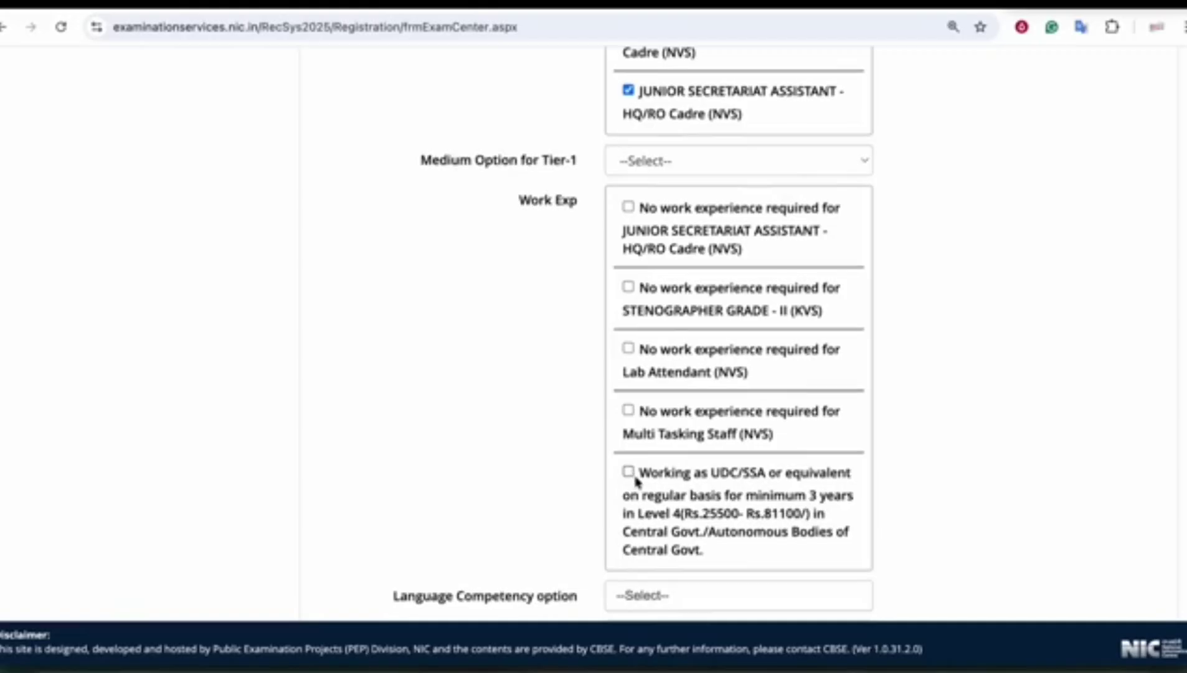
{"action": "scroll", "coordinate": [634, 474], "scroll_direction": "up", "scroll_amount": 10}
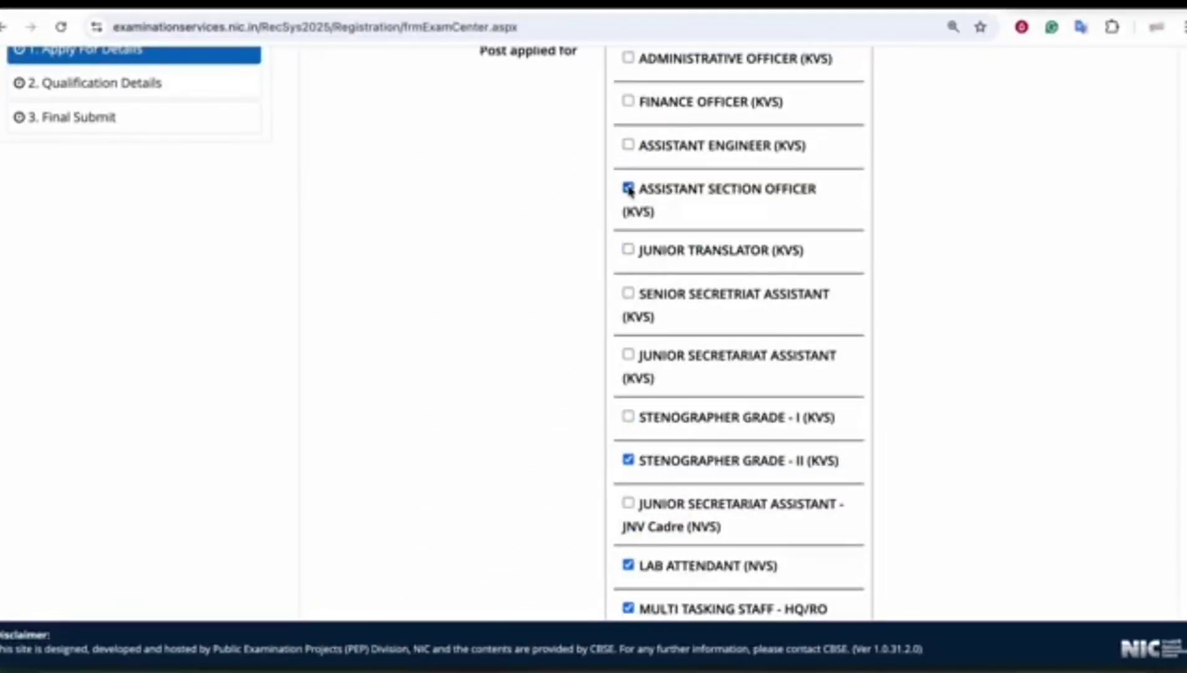
Untick Assistant Section Officer (KVS) and Junior Translator (KVS) from the posts applied for
{"action": "left_click", "coordinate": [627, 188]}
{"action": "scroll", "coordinate": [556, 324], "scroll_direction": "down", "scroll_amount": 9}
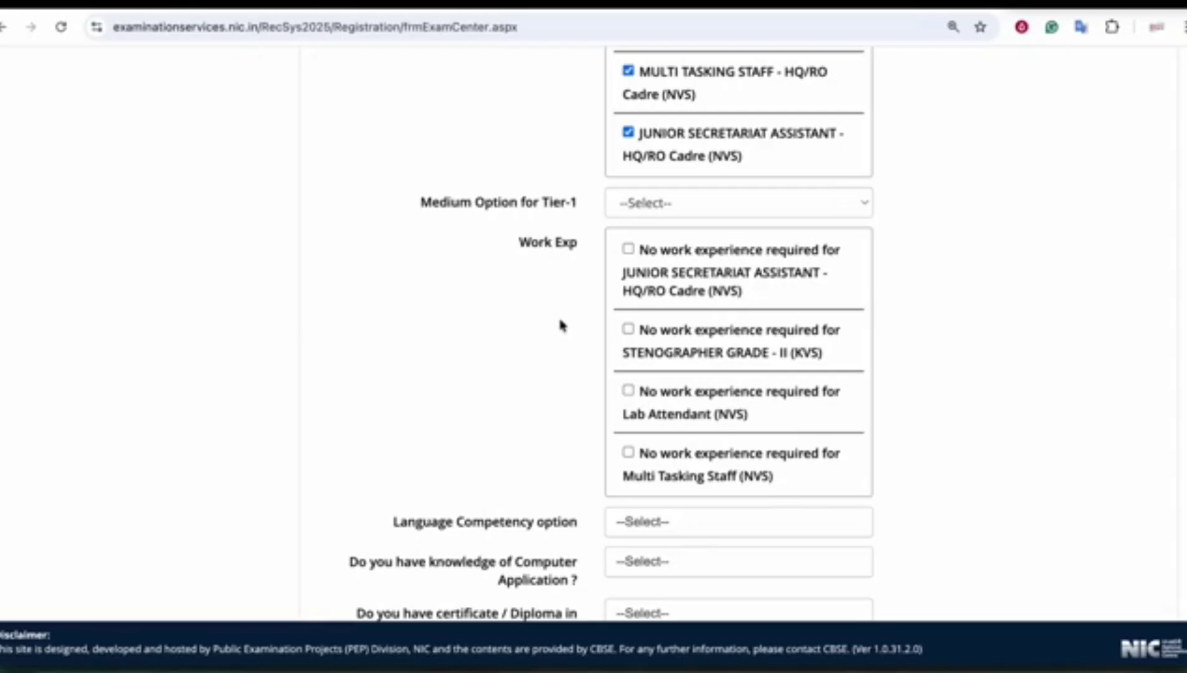
{"action": "scroll", "coordinate": [560, 321], "scroll_direction": "up", "scroll_amount": 10}
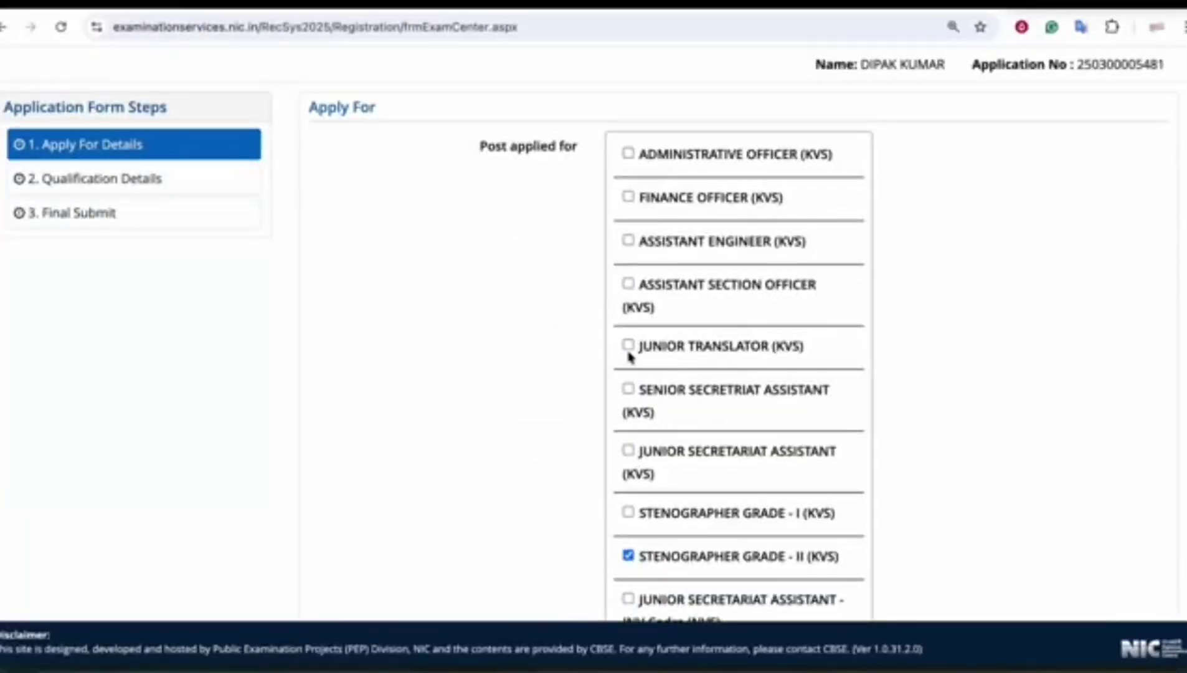
{"action": "scroll", "coordinate": [543, 347], "scroll_direction": "down", "scroll_amount": 8}
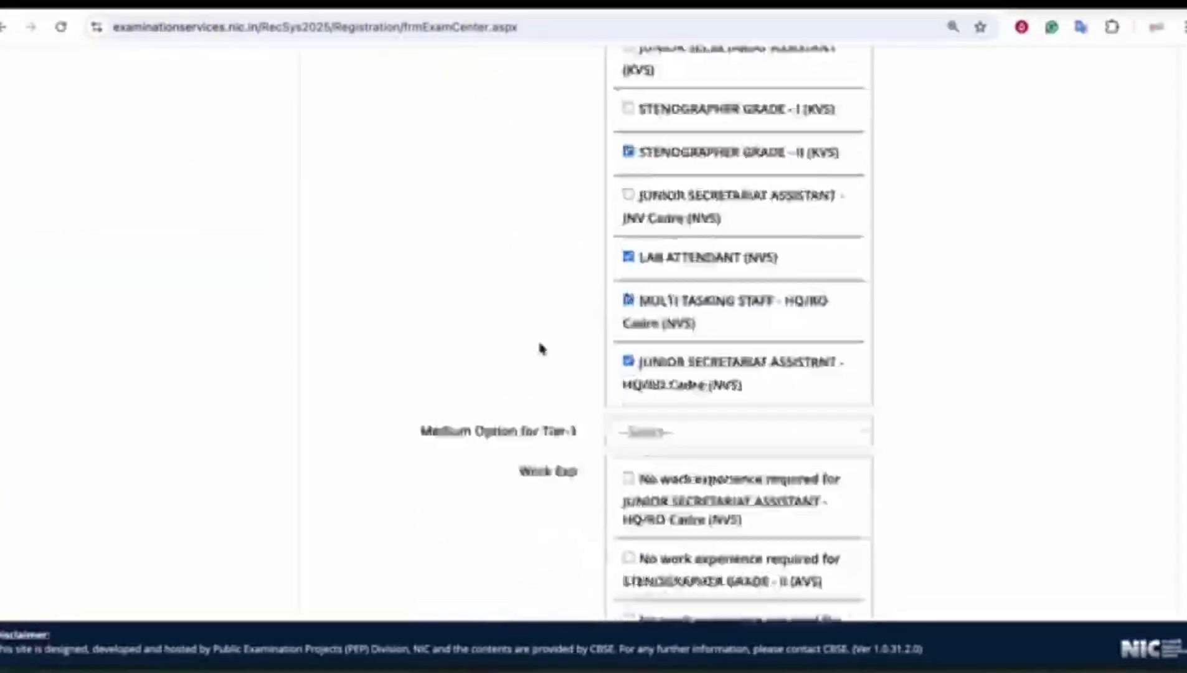
{"action": "scroll", "coordinate": [541, 347], "scroll_direction": "down", "scroll_amount": 5}
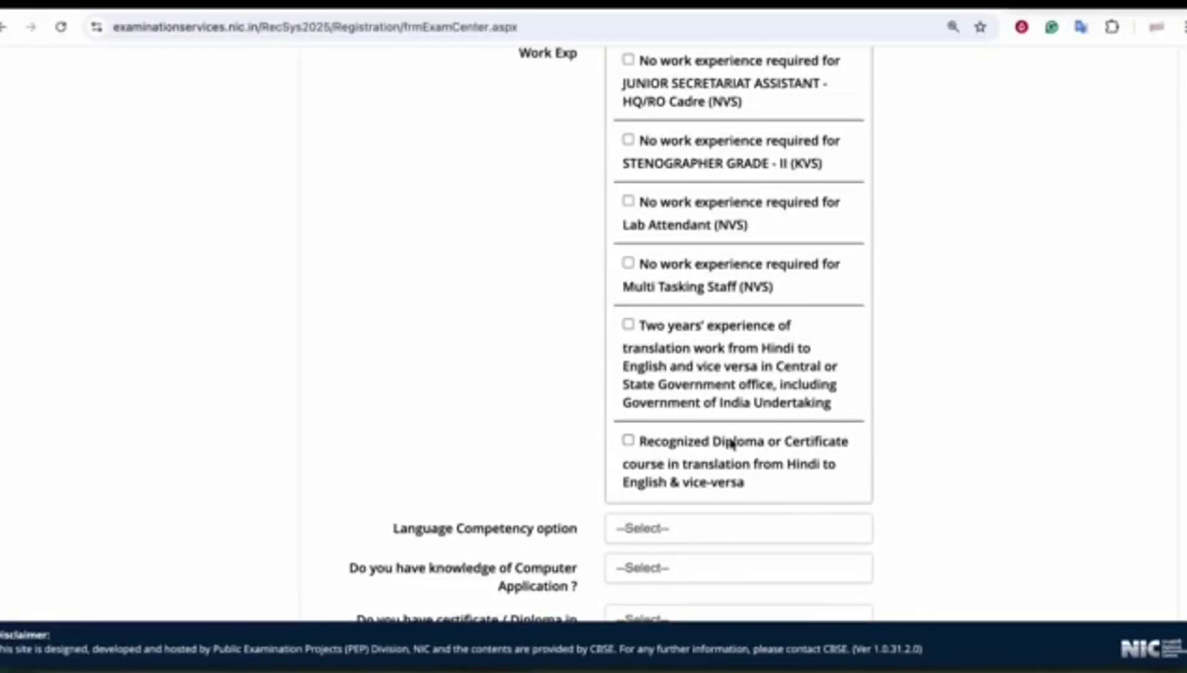
{"action": "scroll", "coordinate": [607, 337], "scroll_direction": "up", "scroll_amount": 15}
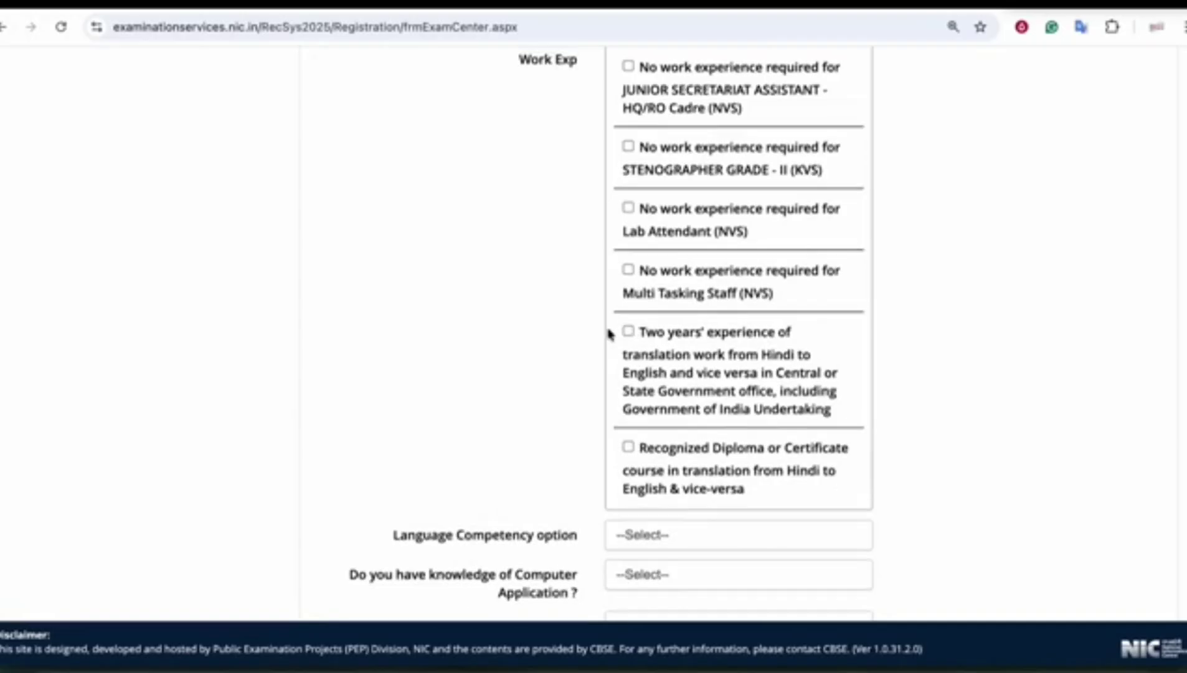
{"action": "left_click", "coordinate": [629, 489]}
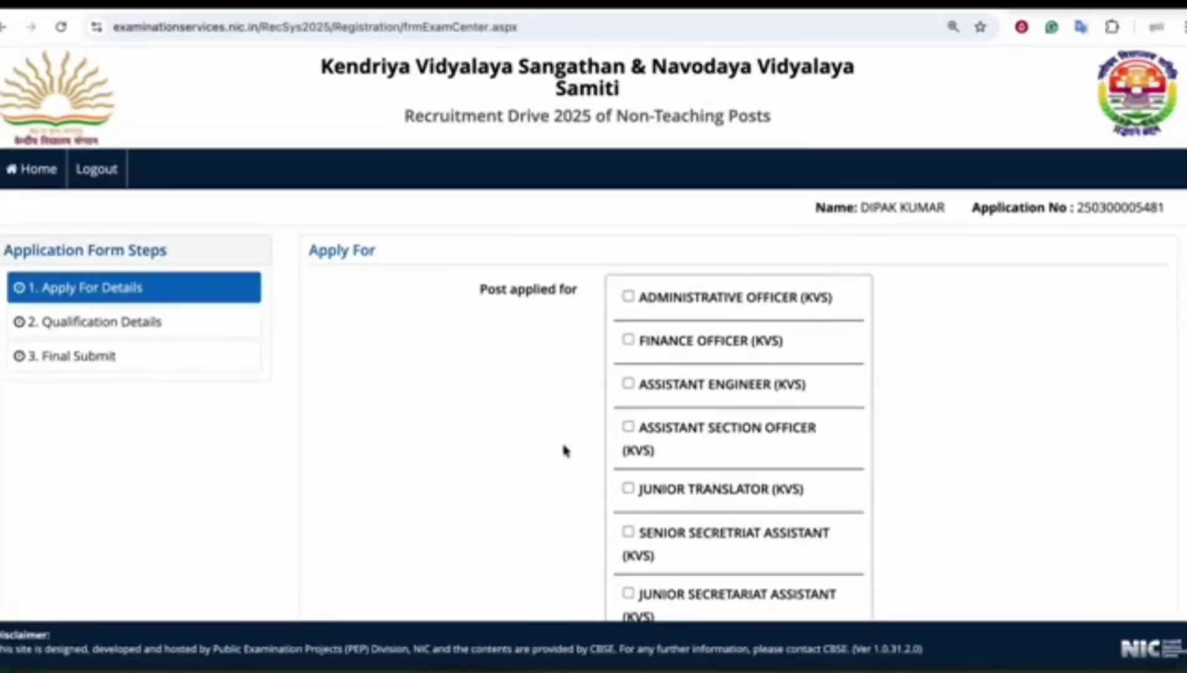
{"action": "scroll", "coordinate": [561, 446], "scroll_direction": "down", "scroll_amount": 9}
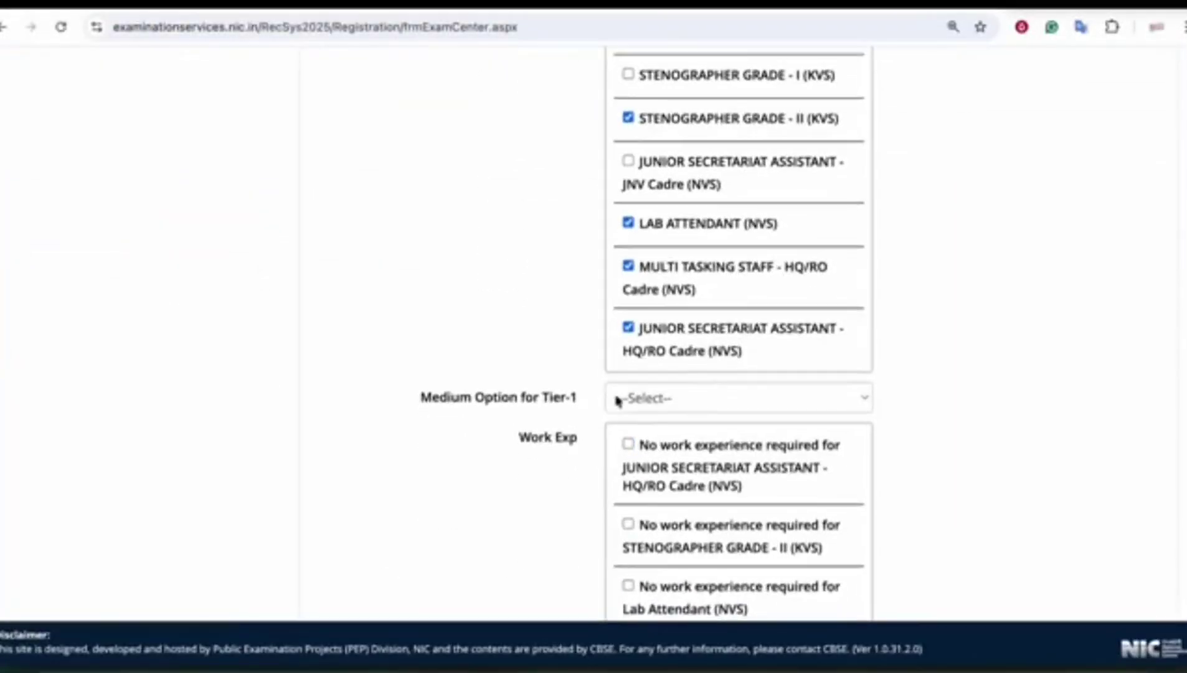
Tick Junior Secretariat Assistant - JNV Cadre (NVS) as an additional post
{"action": "left_click", "coordinate": [628, 164]}
{"action": "scroll", "coordinate": [598, 268], "scroll_direction": "down", "scroll_amount": 7}
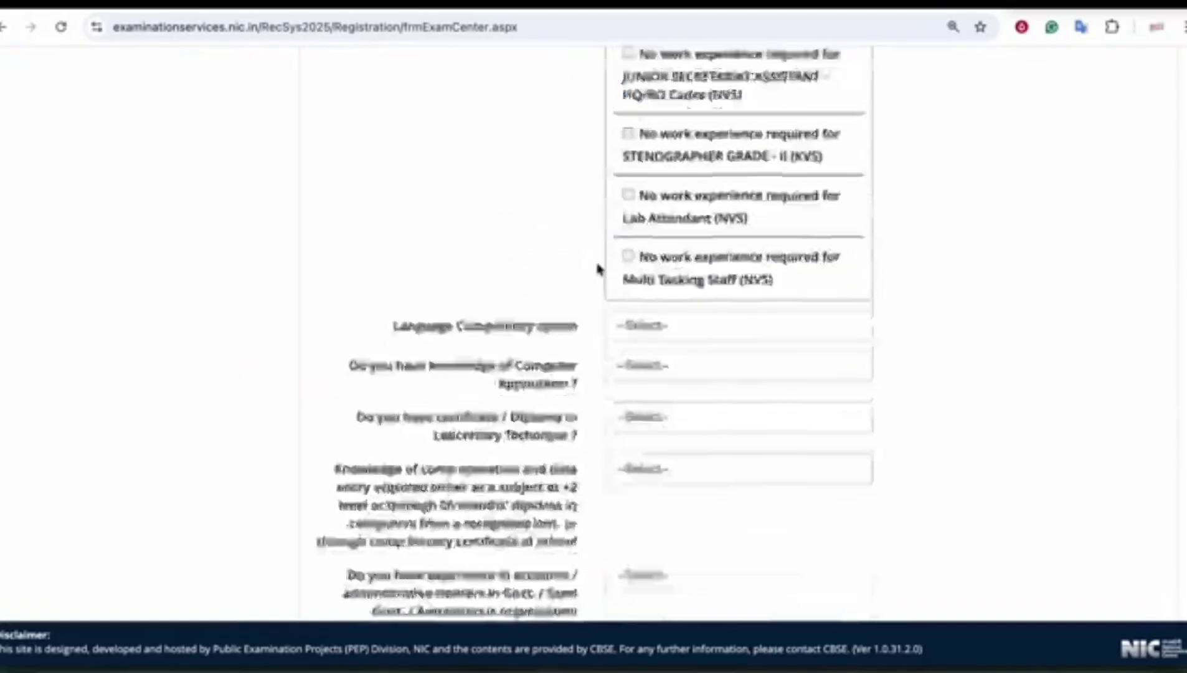
{"action": "scroll", "coordinate": [599, 268], "scroll_direction": "up", "scroll_amount": 2}
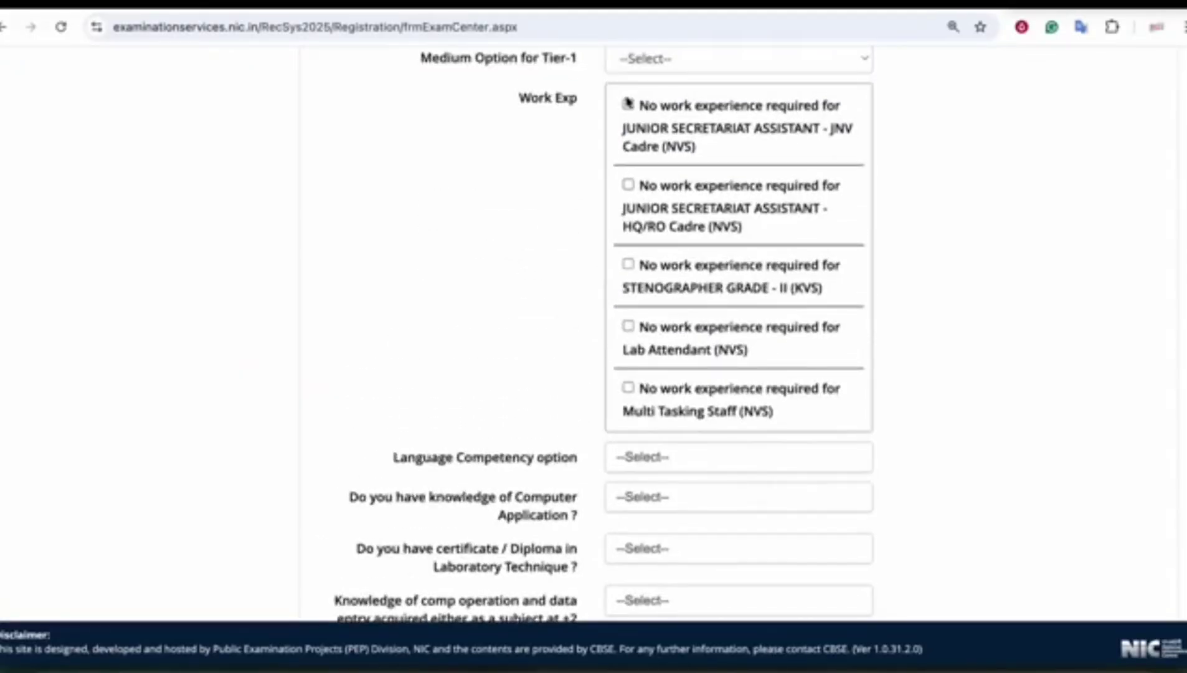
Mark 'No work experience required' for JSA JNV, JSA HQ/RO, Stenographer II, Lab Attendant and MTS
{"action": "double_click", "coordinate": [527, 98]}
{"action": "left_click", "coordinate": [629, 105]}
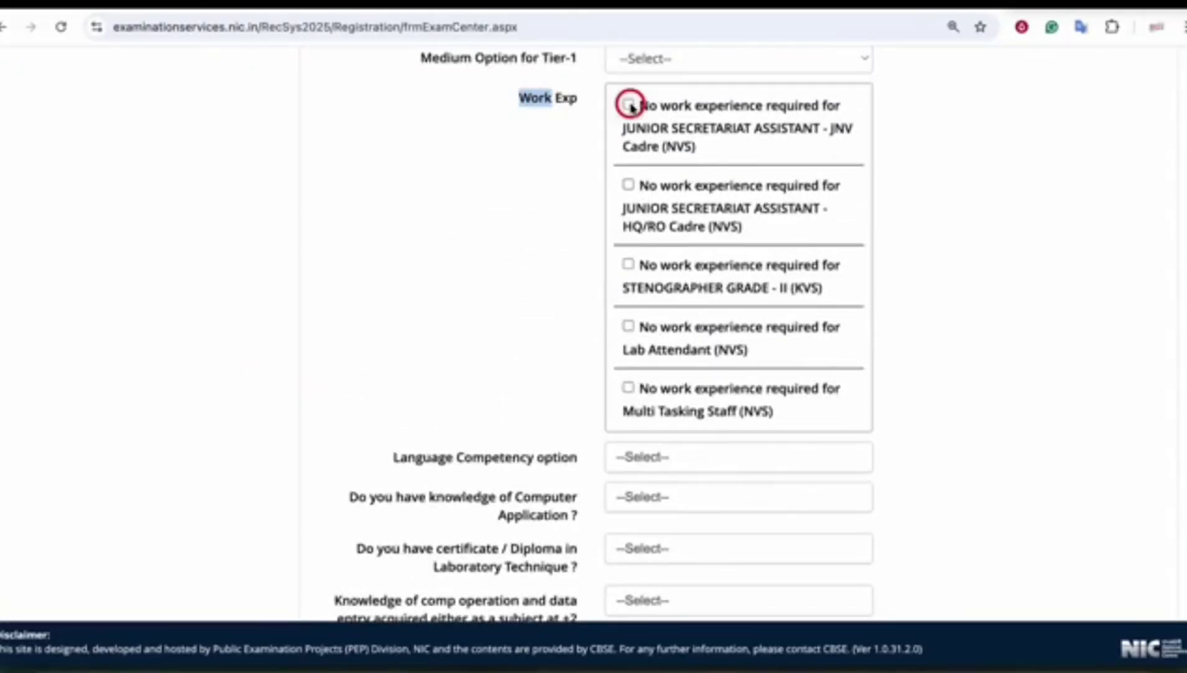
{"action": "left_click", "coordinate": [629, 185]}
{"action": "left_click", "coordinate": [629, 264]}
{"action": "left_click", "coordinate": [628, 326]}
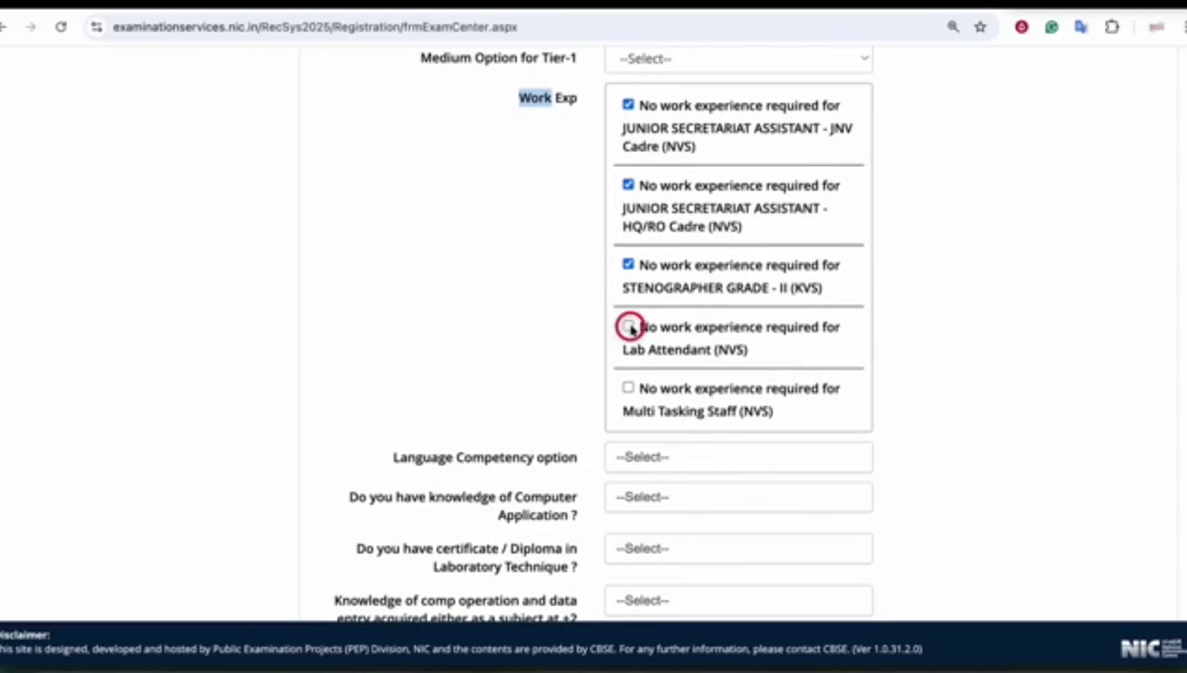
{"action": "left_click", "coordinate": [627, 387]}
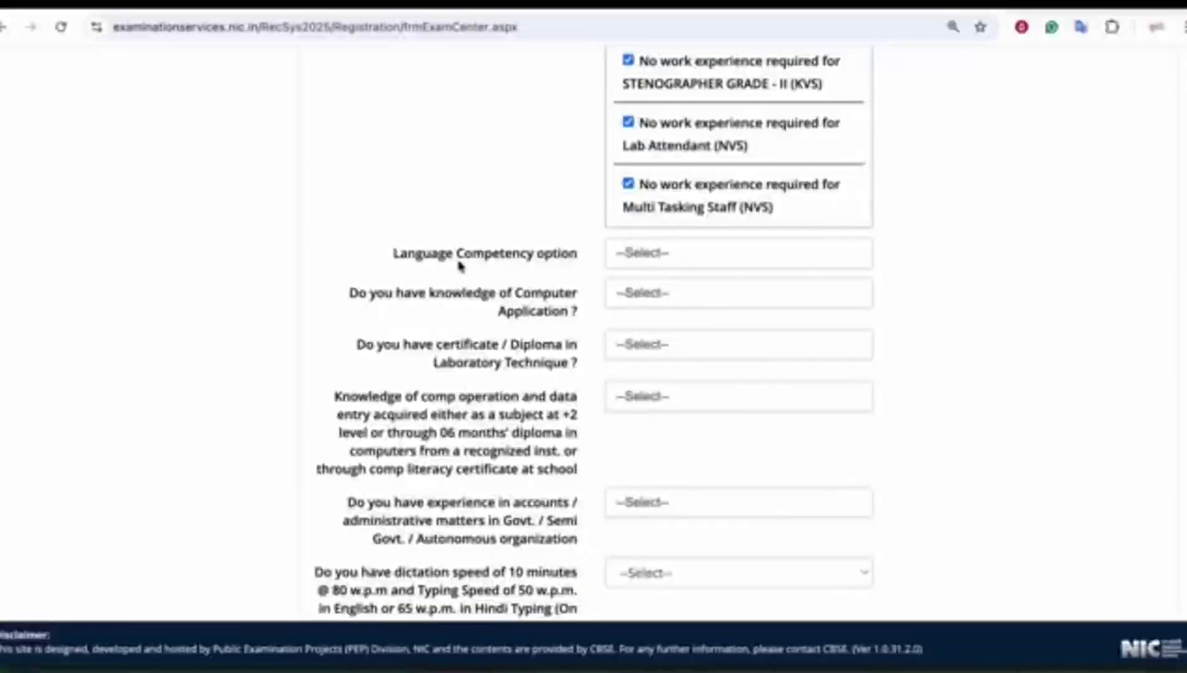
Set Language Competency to Hindi
{"action": "left_click_drag", "start_coordinate": [444, 265], "coordinate": [535, 262]}
{"action": "left_click", "coordinate": [663, 264]}
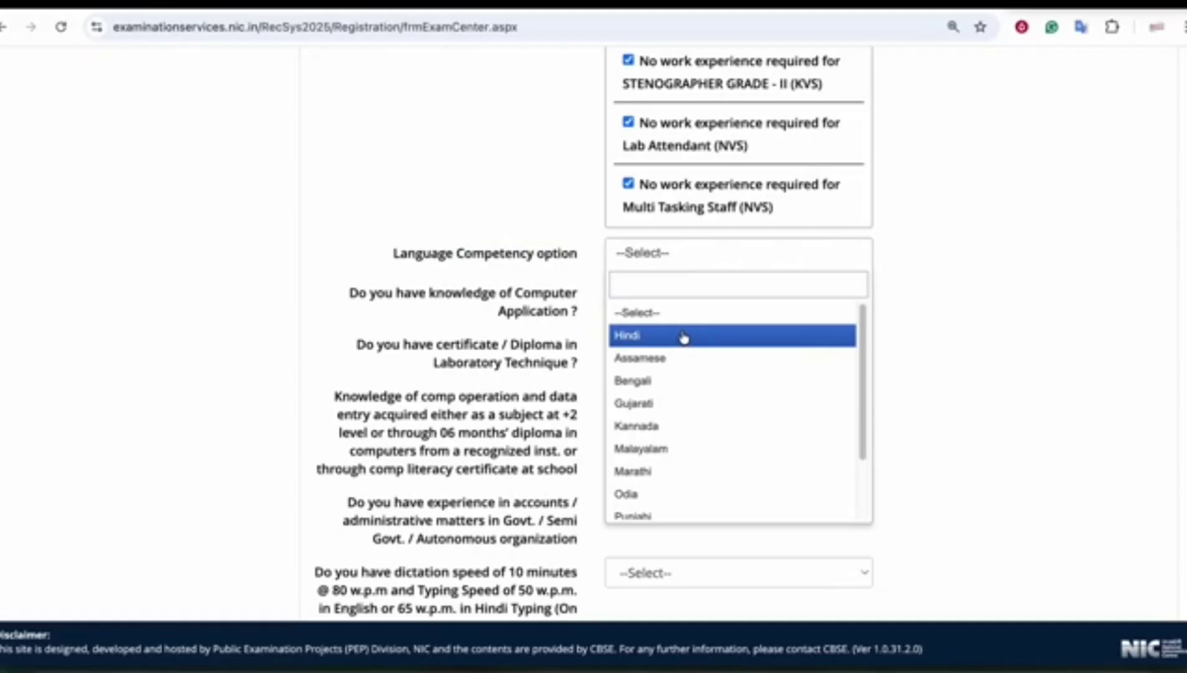
{"action": "scroll", "coordinate": [674, 484], "scroll_direction": "down", "scroll_amount": 2}
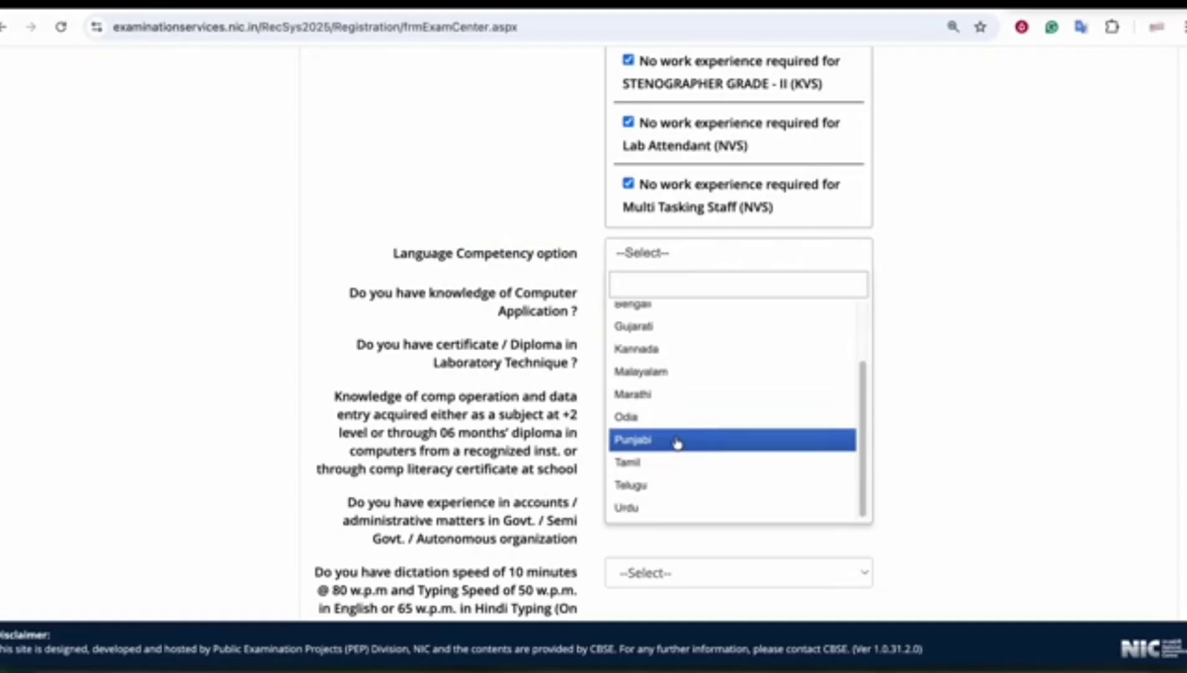
{"action": "scroll", "coordinate": [676, 442], "scroll_direction": "up", "scroll_amount": 2}
{"action": "left_click", "coordinate": [641, 335]}
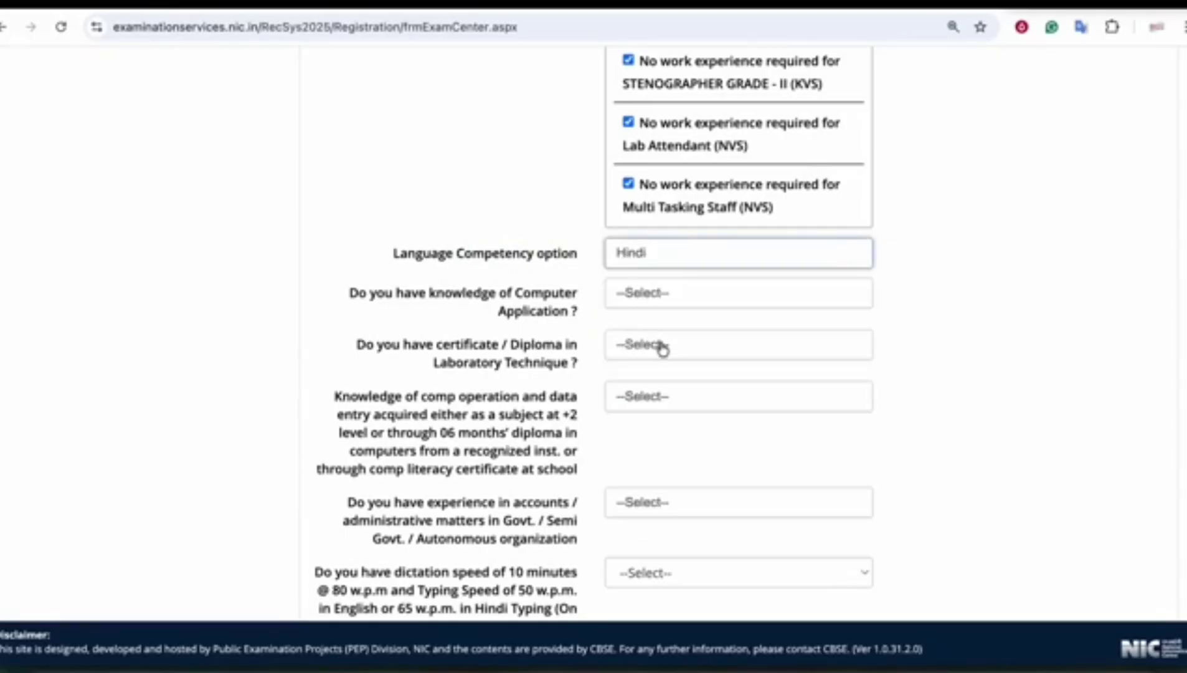
Answer Yes to the computer application and laboratory technique diploma questions
{"action": "left_click_drag", "start_coordinate": [463, 302], "coordinate": [530, 296]}
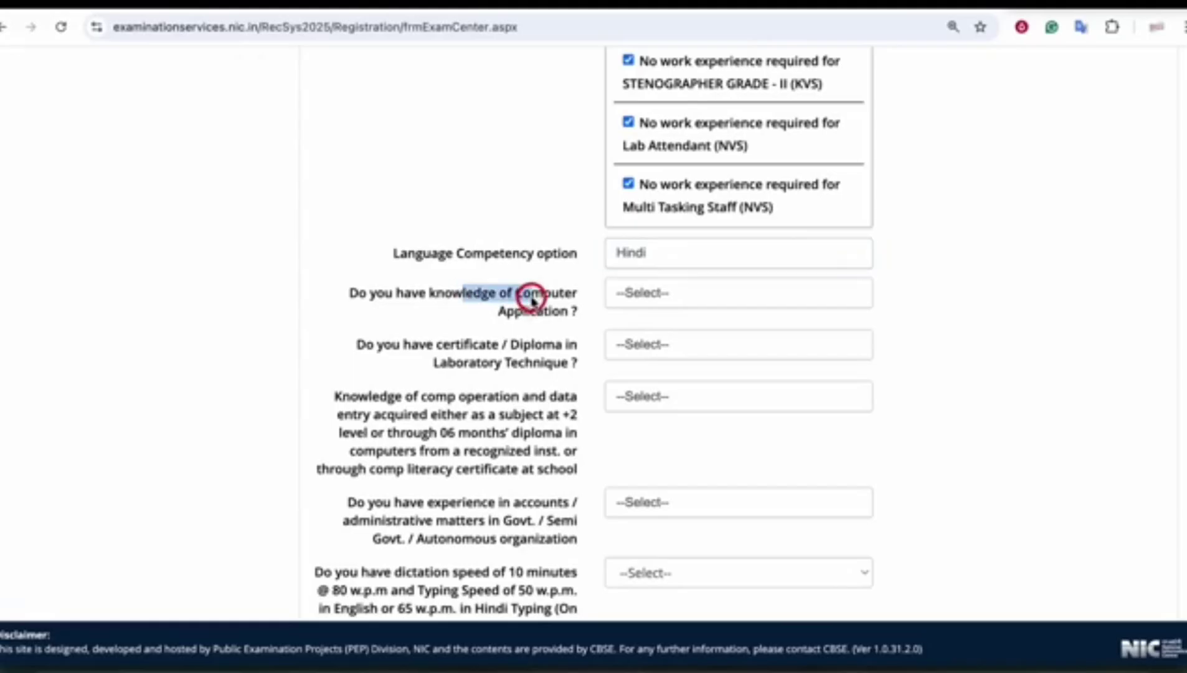
{"action": "left_click", "coordinate": [646, 304]}
{"action": "left_click", "coordinate": [635, 376]}
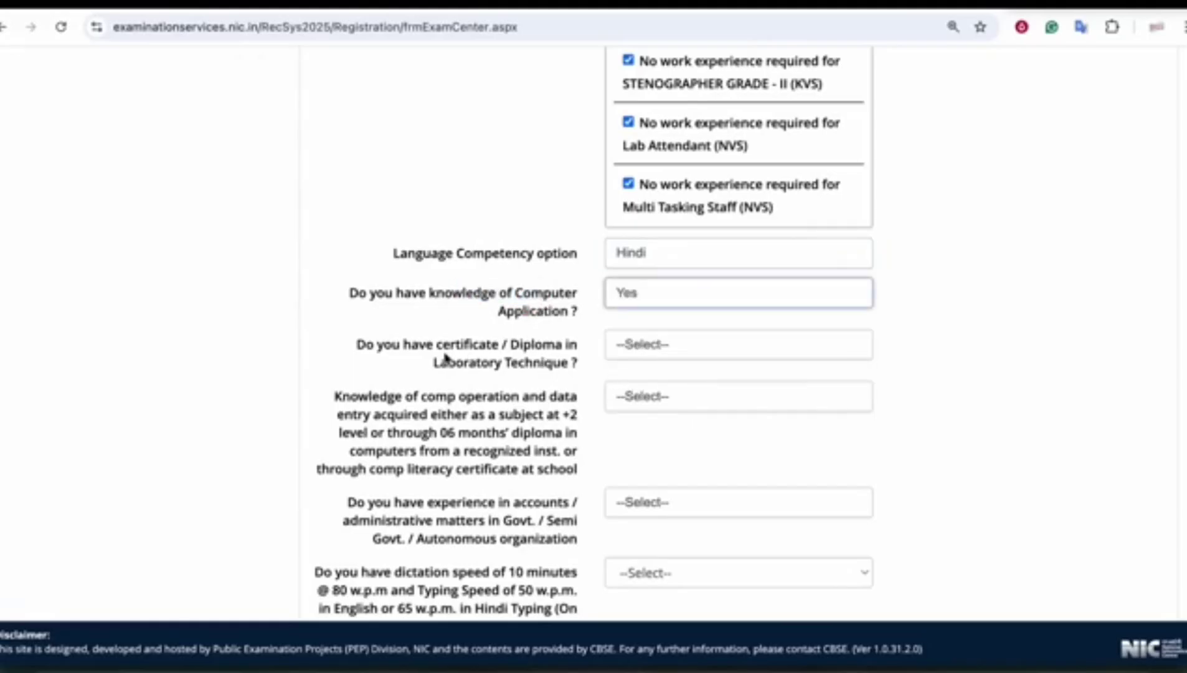
{"action": "left_click_drag", "start_coordinate": [422, 353], "coordinate": [555, 347]}
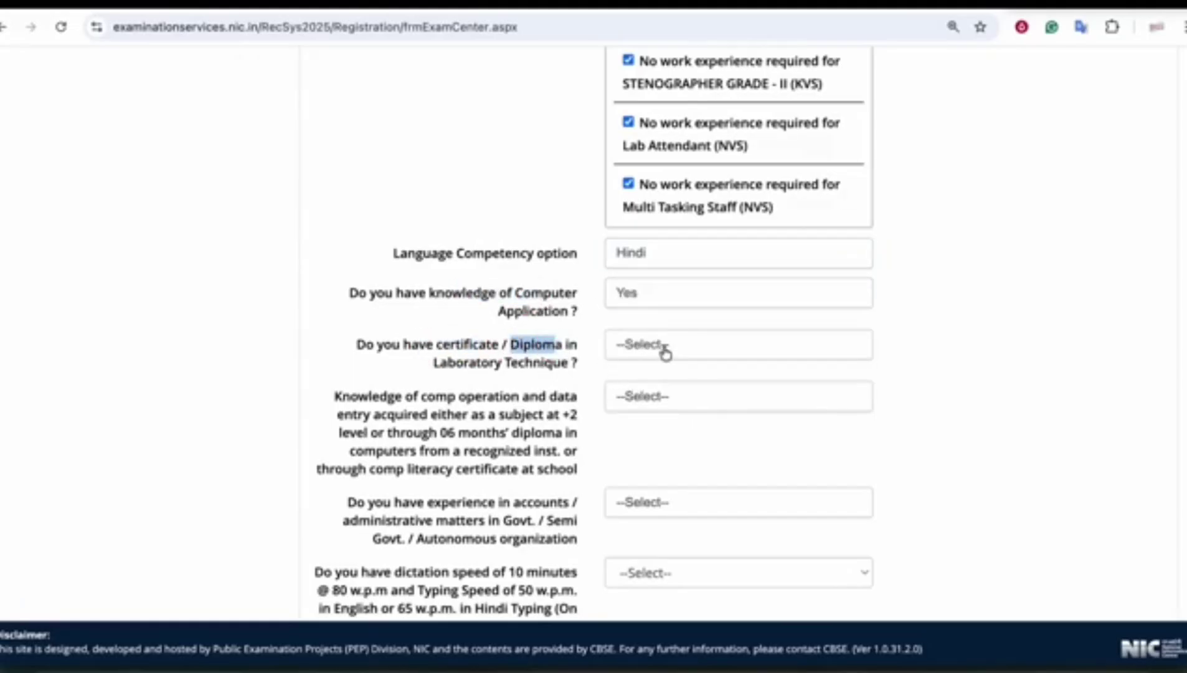
{"action": "left_click", "coordinate": [501, 363]}
{"action": "left_click", "coordinate": [662, 347]}
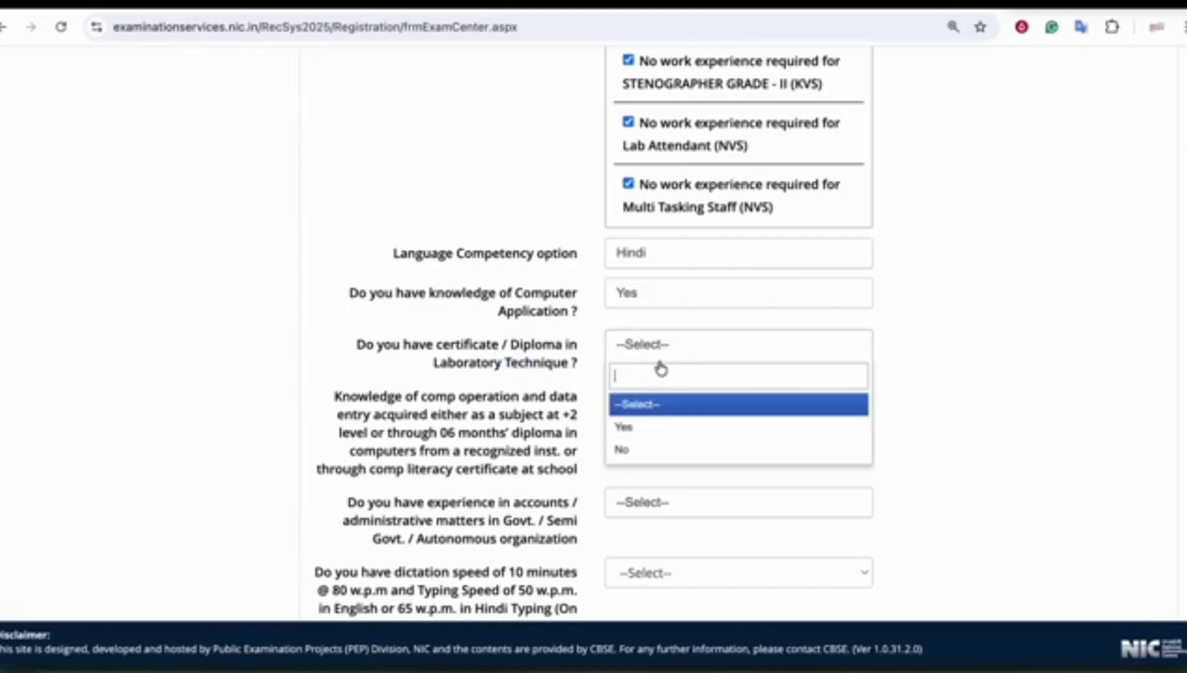
{"action": "left_click", "coordinate": [638, 427]}
{"action": "scroll", "coordinate": [443, 287], "scroll_direction": "down", "scroll_amount": 2}
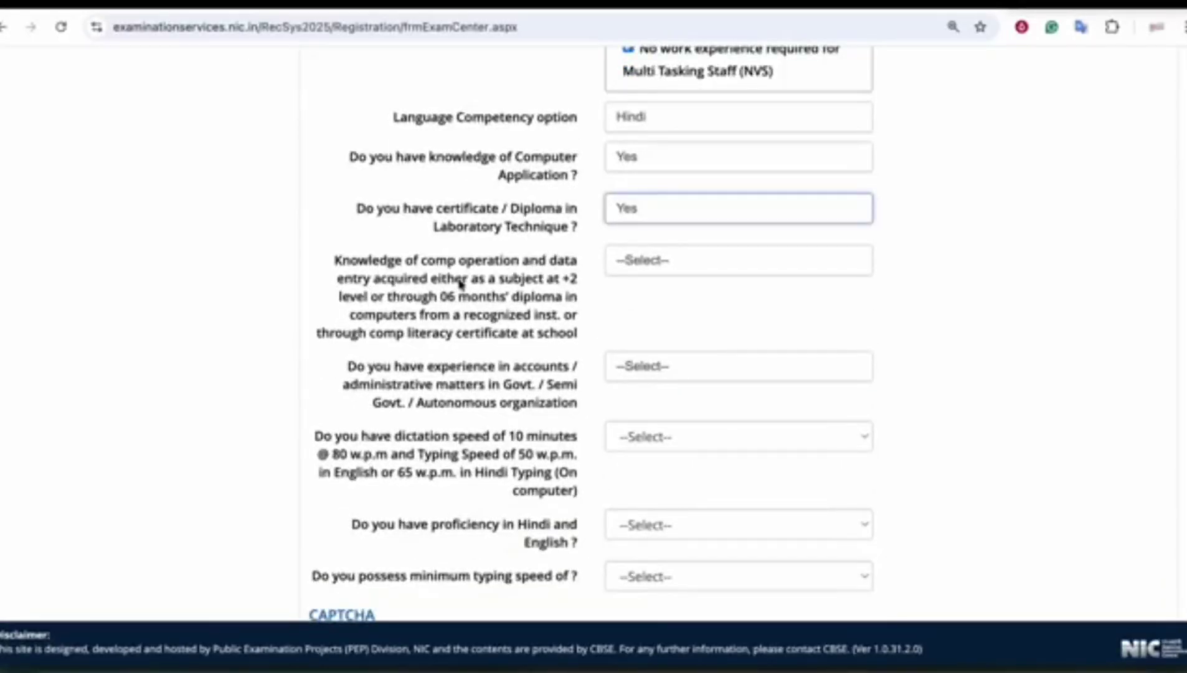
Answer Yes to the data-entry knowledge question
{"action": "left_click_drag", "start_coordinate": [363, 280], "coordinate": [543, 281]}
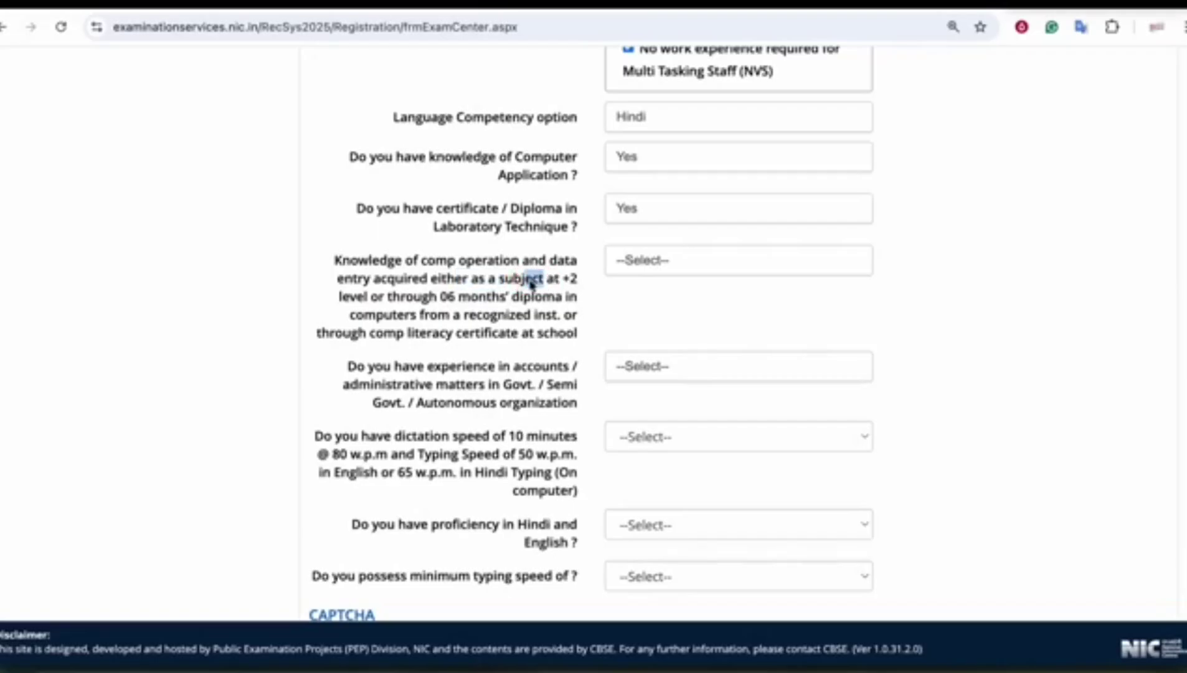
{"action": "left_click_drag", "start_coordinate": [360, 266], "coordinate": [478, 271]}
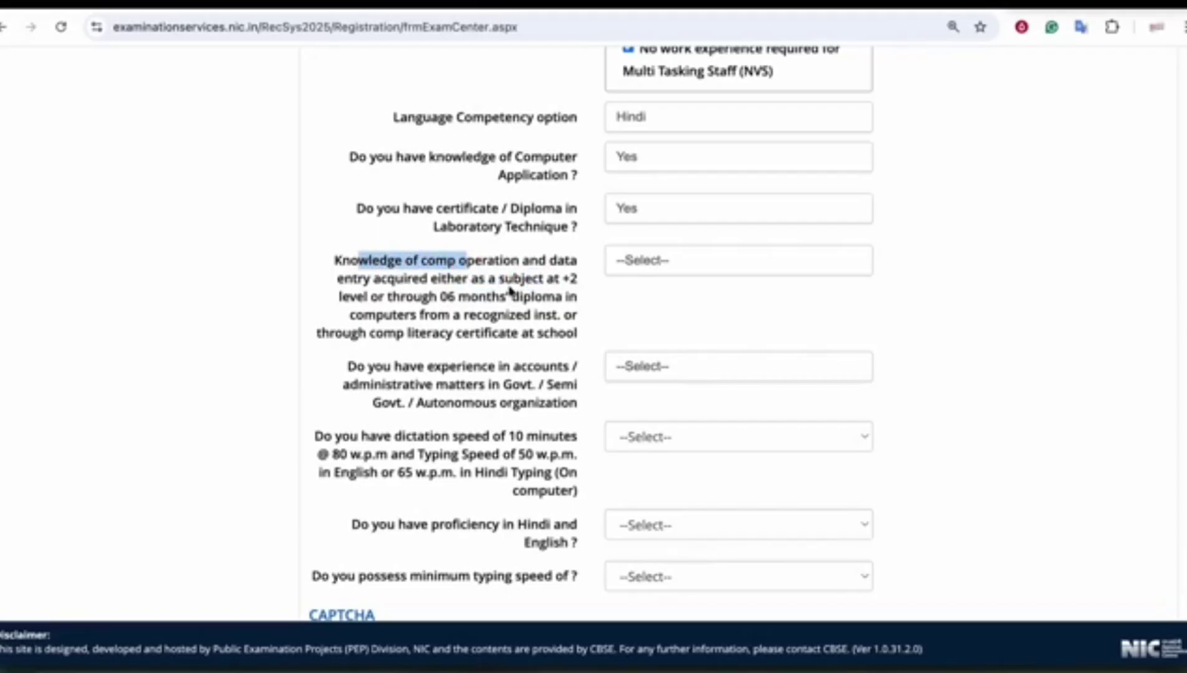
{"action": "scroll", "coordinate": [523, 293], "scroll_direction": "down", "scroll_amount": 1}
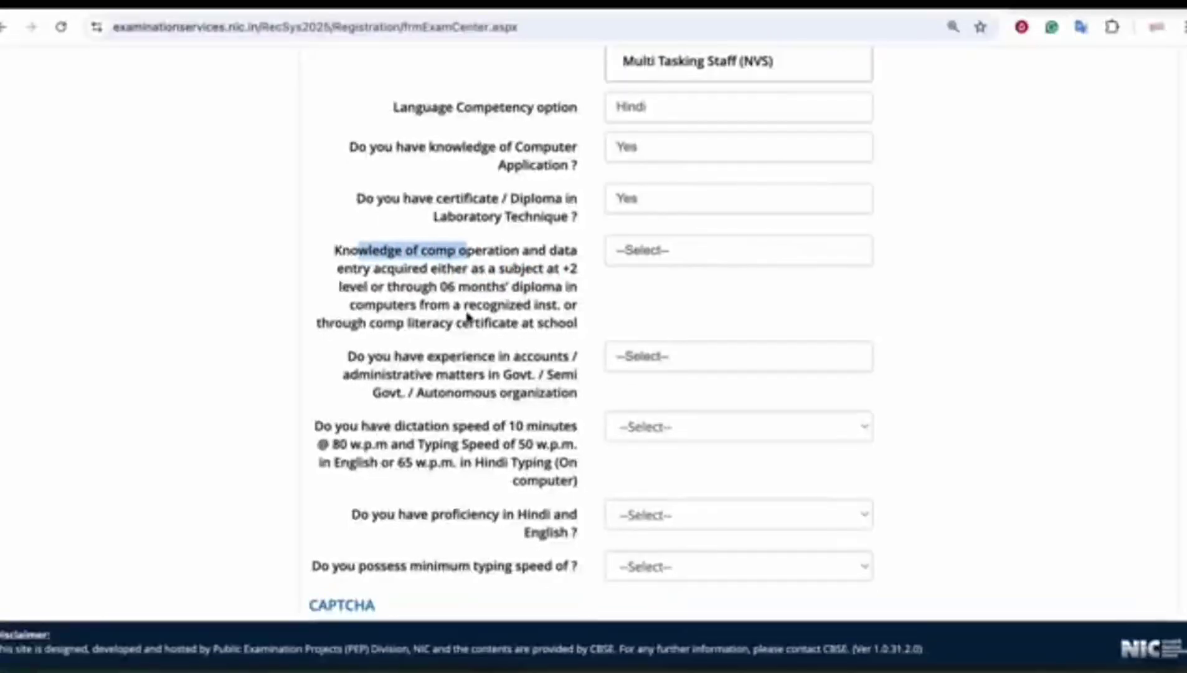
{"action": "left_click", "coordinate": [695, 259]}
{"action": "left_click", "coordinate": [649, 334]}
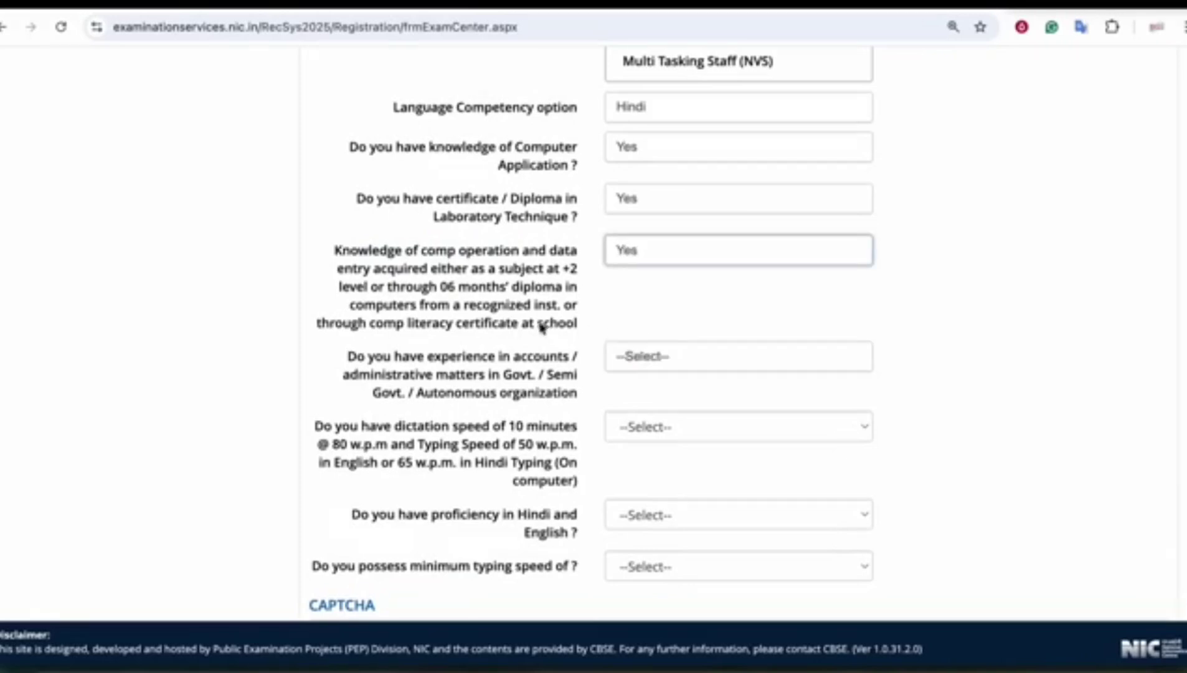
{"action": "scroll", "coordinate": [521, 332], "scroll_direction": "down", "scroll_amount": 2}
{"action": "scroll", "coordinate": [522, 332], "scroll_direction": "down", "scroll_amount": 1}
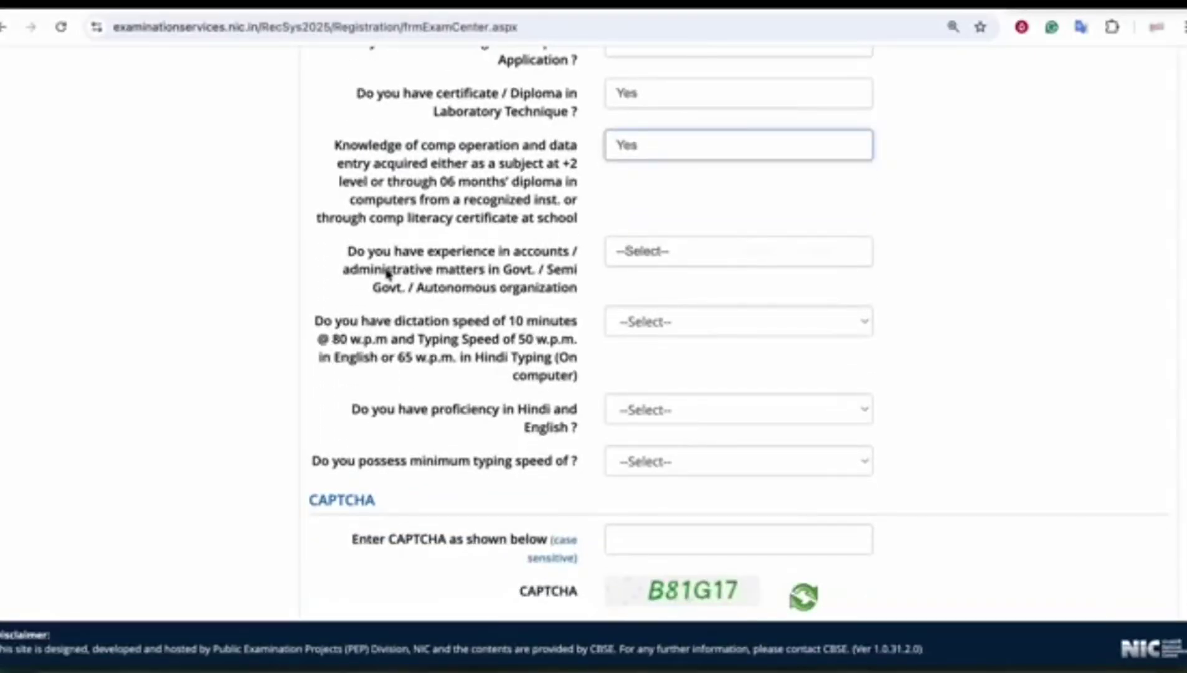
Answer No to the accounts experience question
{"action": "left_click_drag", "start_coordinate": [387, 272], "coordinate": [442, 270]}
{"action": "left_click", "coordinate": [646, 262]}
{"action": "left_click", "coordinate": [626, 353]}
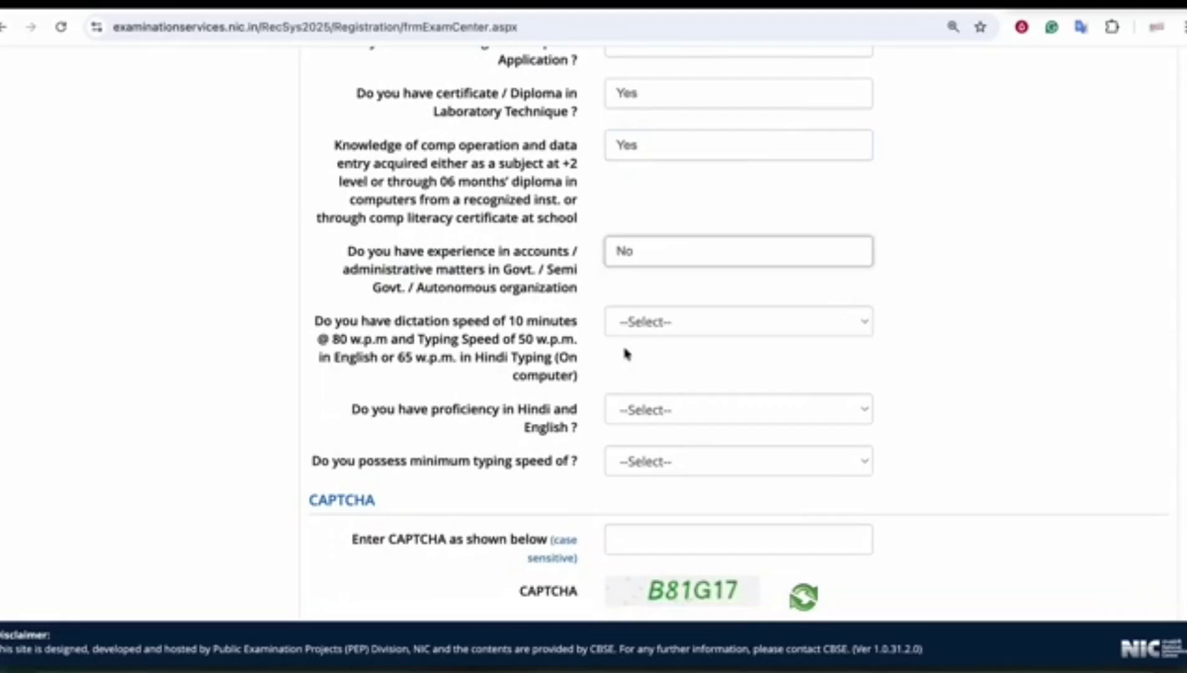
{"action": "scroll", "coordinate": [442, 316], "scroll_direction": "down", "scroll_amount": 1}
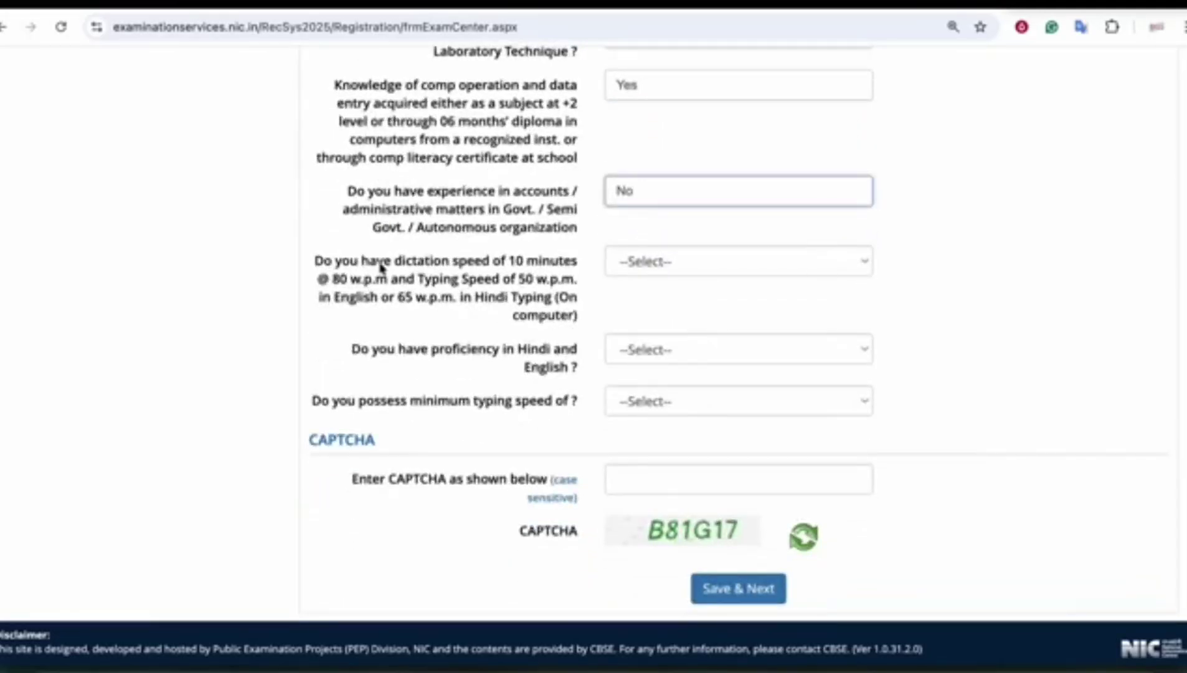
{"action": "left_click_drag", "start_coordinate": [381, 267], "coordinate": [509, 262]}
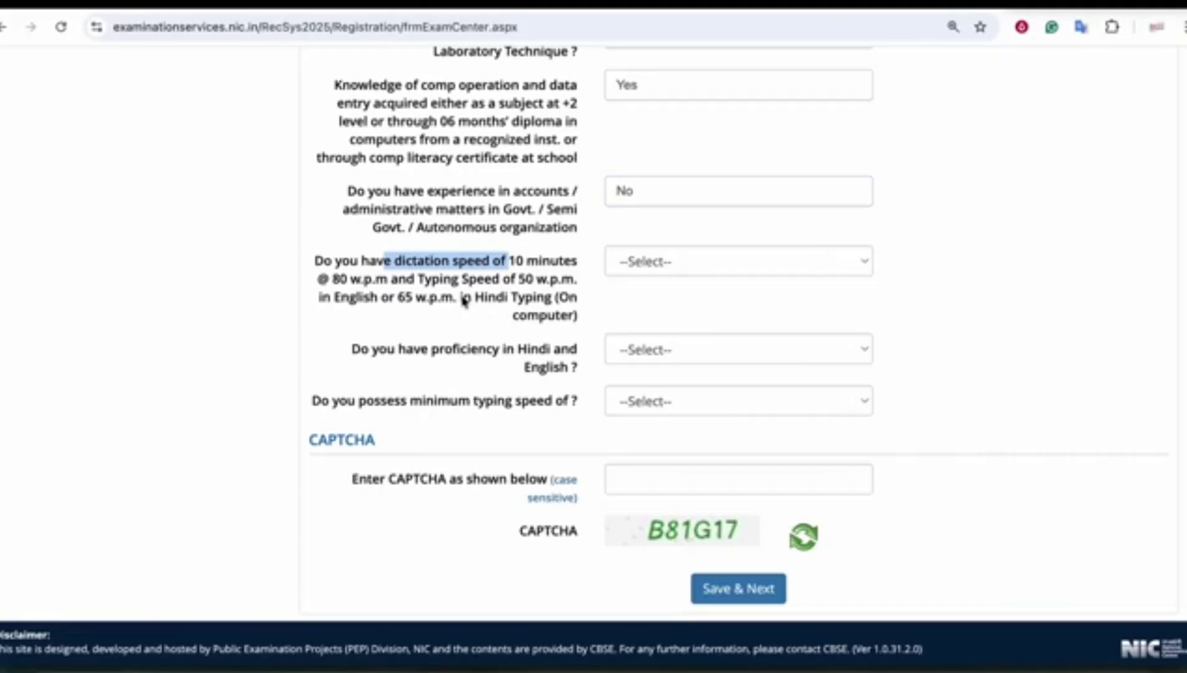
Answer Yes to the dictation-speed question
{"action": "left_click", "coordinate": [631, 269]}
{"action": "left_click", "coordinate": [647, 300]}
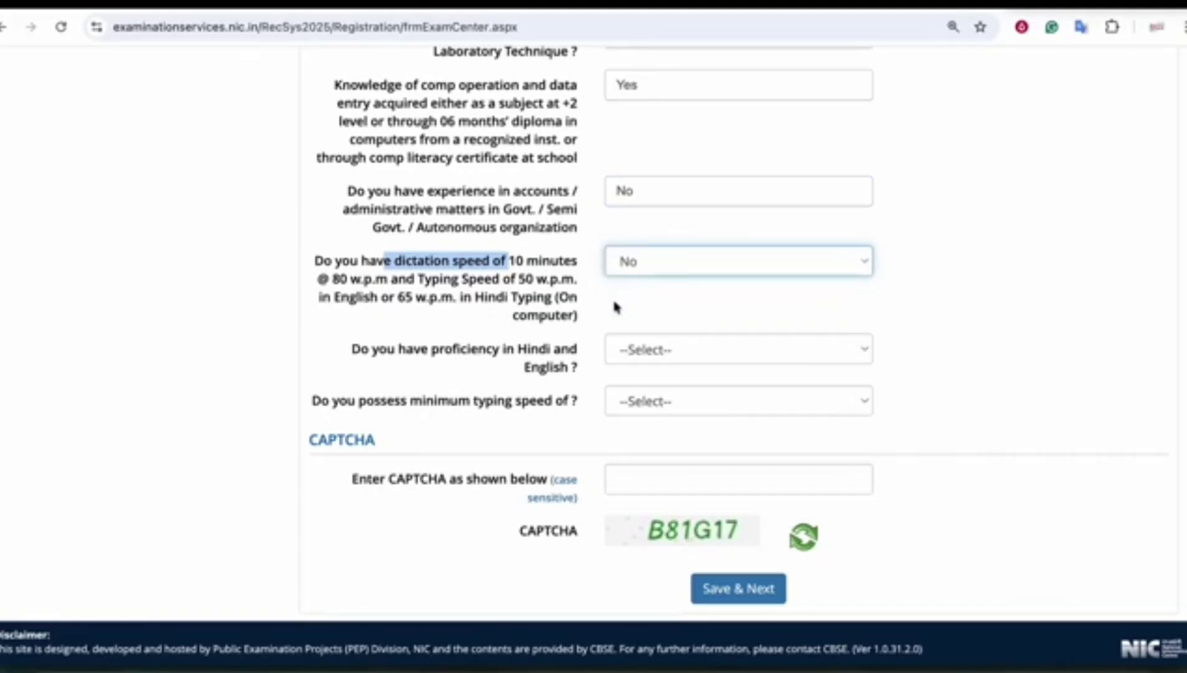
{"action": "left_click", "coordinate": [634, 268]}
{"action": "left_click", "coordinate": [634, 242]}
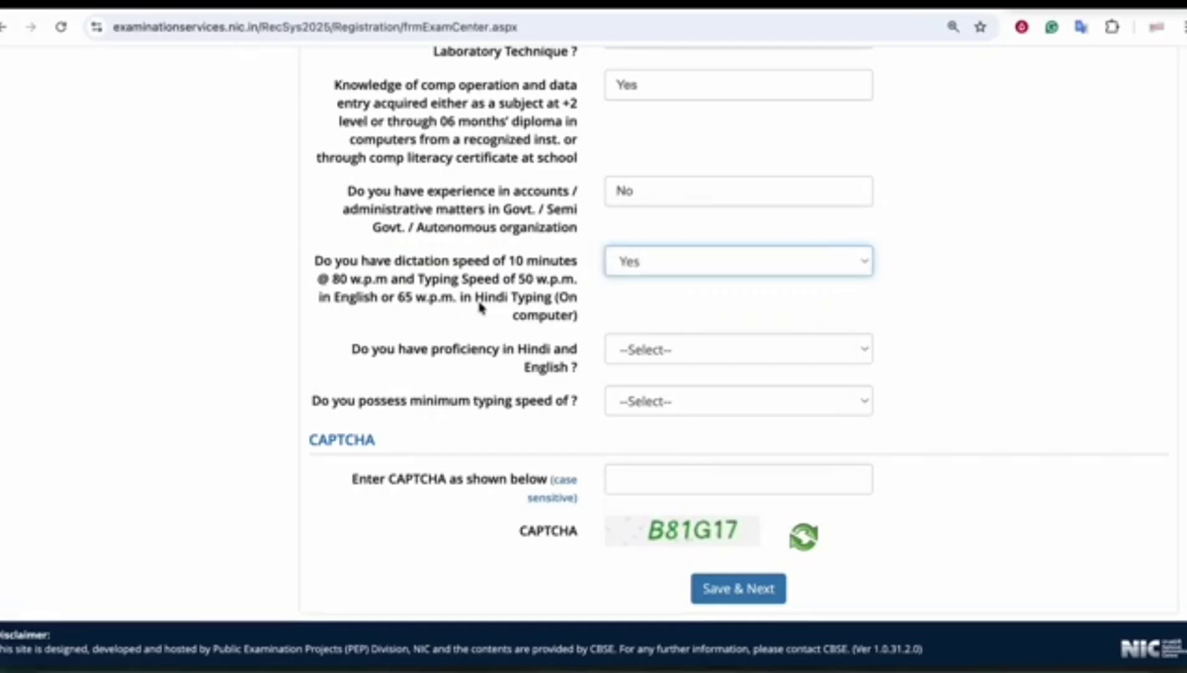
{"action": "scroll", "coordinate": [474, 334], "scroll_direction": "down", "scroll_amount": 1}
Answer Yes to the Hindi and English proficiency question
{"action": "left_click_drag", "start_coordinate": [413, 340], "coordinate": [491, 337]}
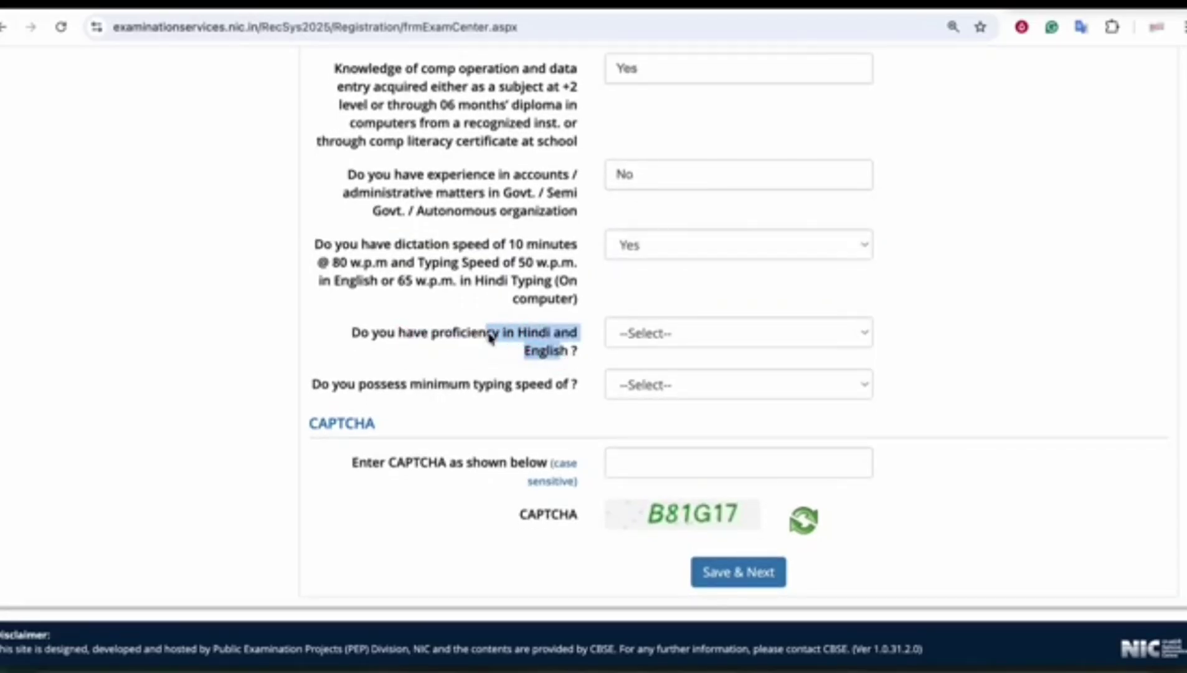
{"action": "left_click", "coordinate": [652, 339]}
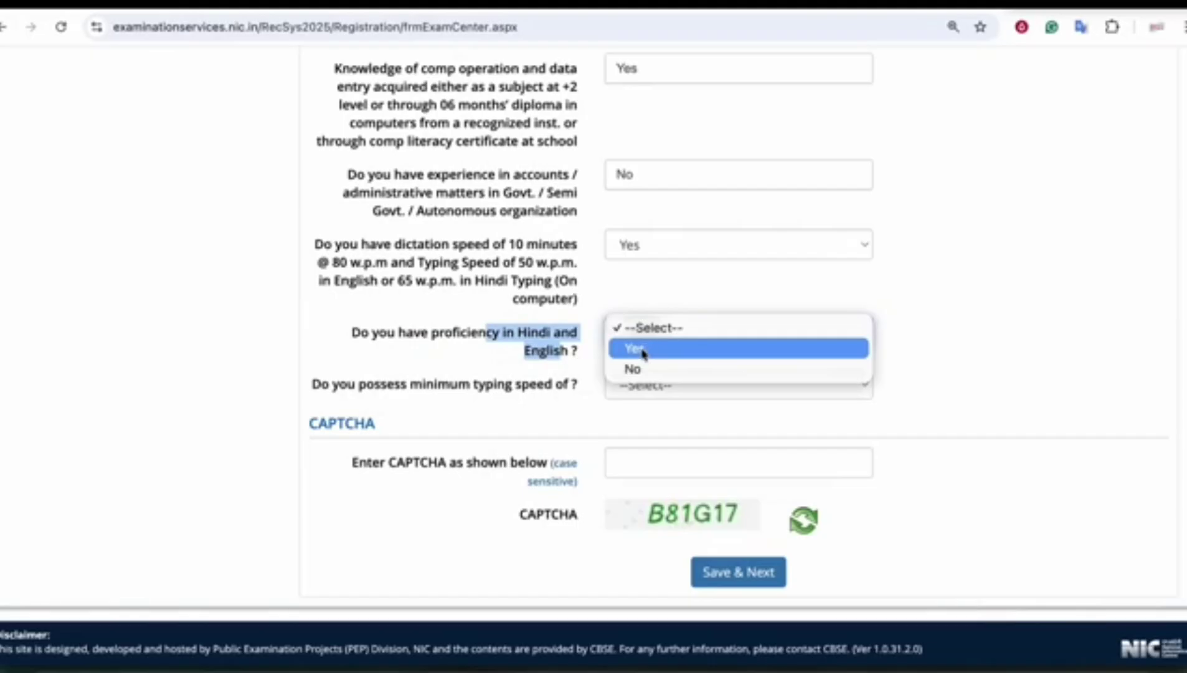
{"action": "left_click", "coordinate": [644, 349]}
{"action": "scroll", "coordinate": [564, 307], "scroll_direction": "up", "scroll_amount": 9}
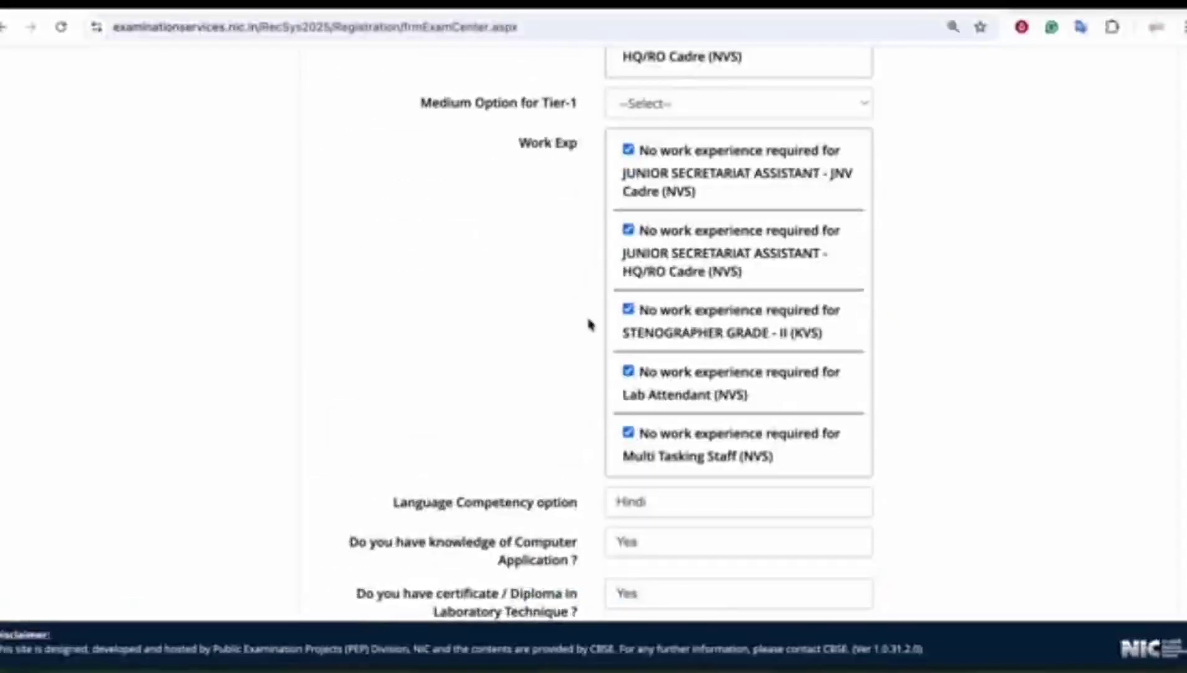
{"action": "scroll", "coordinate": [654, 168], "scroll_direction": "up", "scroll_amount": 2}
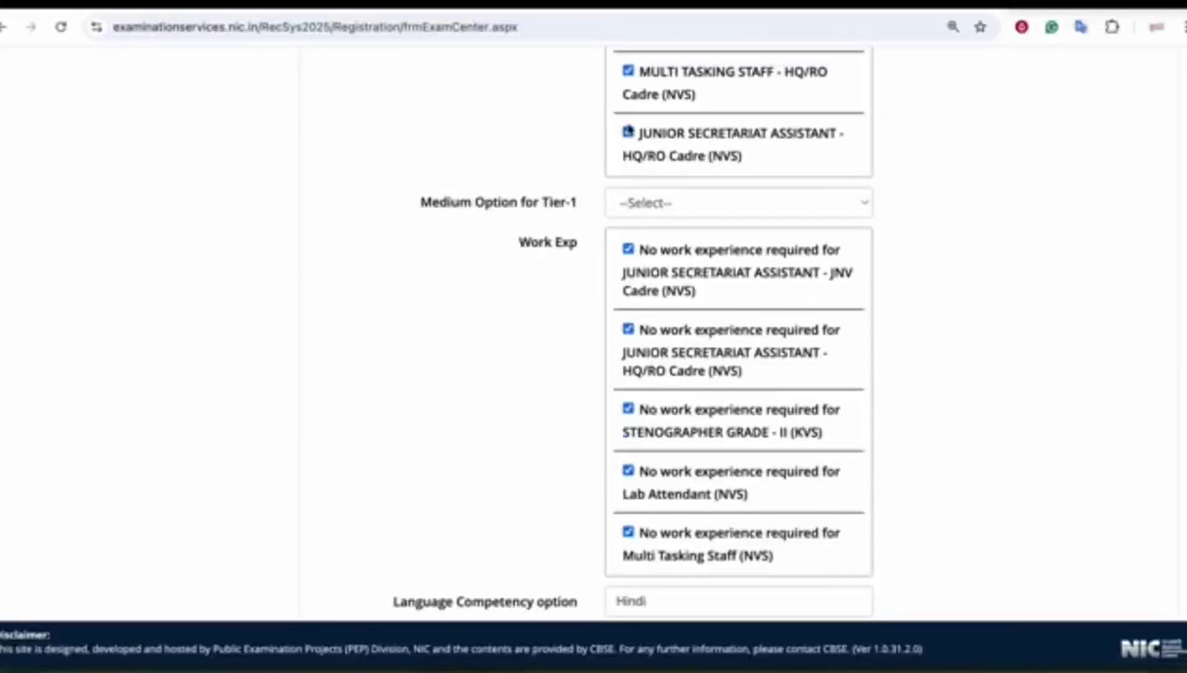
{"action": "scroll", "coordinate": [565, 225], "scroll_direction": "down", "scroll_amount": 4}
{"action": "scroll", "coordinate": [568, 226], "scroll_direction": "down", "scroll_amount": 7}
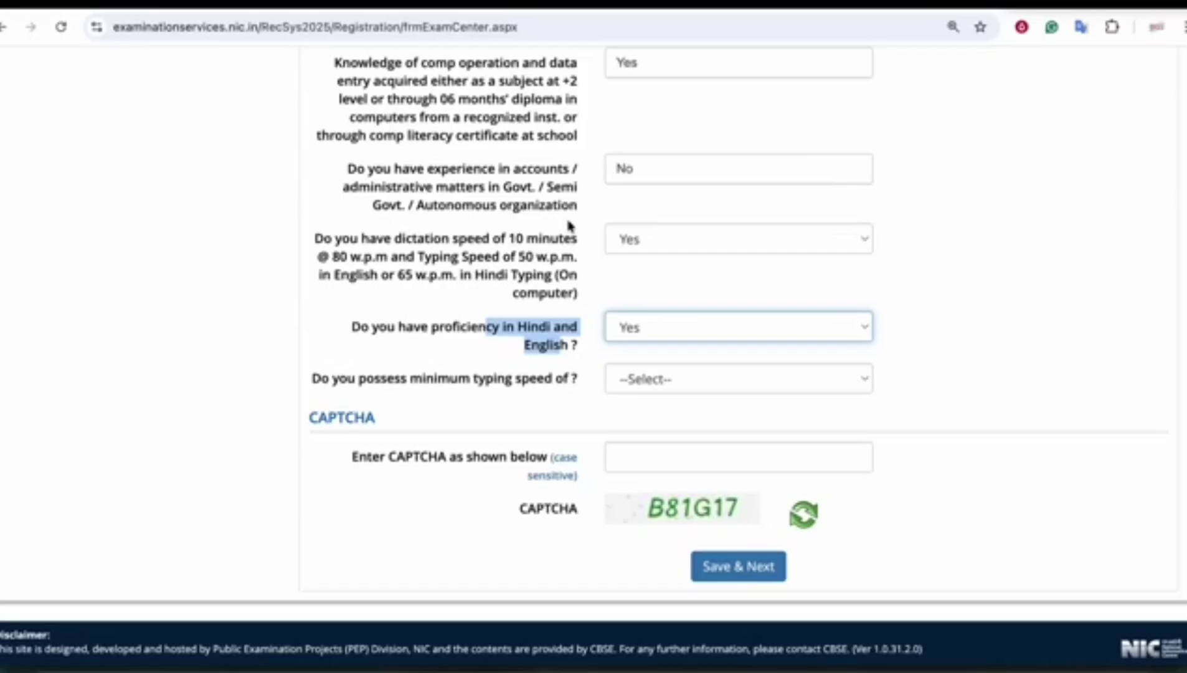
Set minimum typing speed to '35 w.p.m. in English or 30 w.p.m. in Hindi'
{"action": "left_click", "coordinate": [980, 340]}
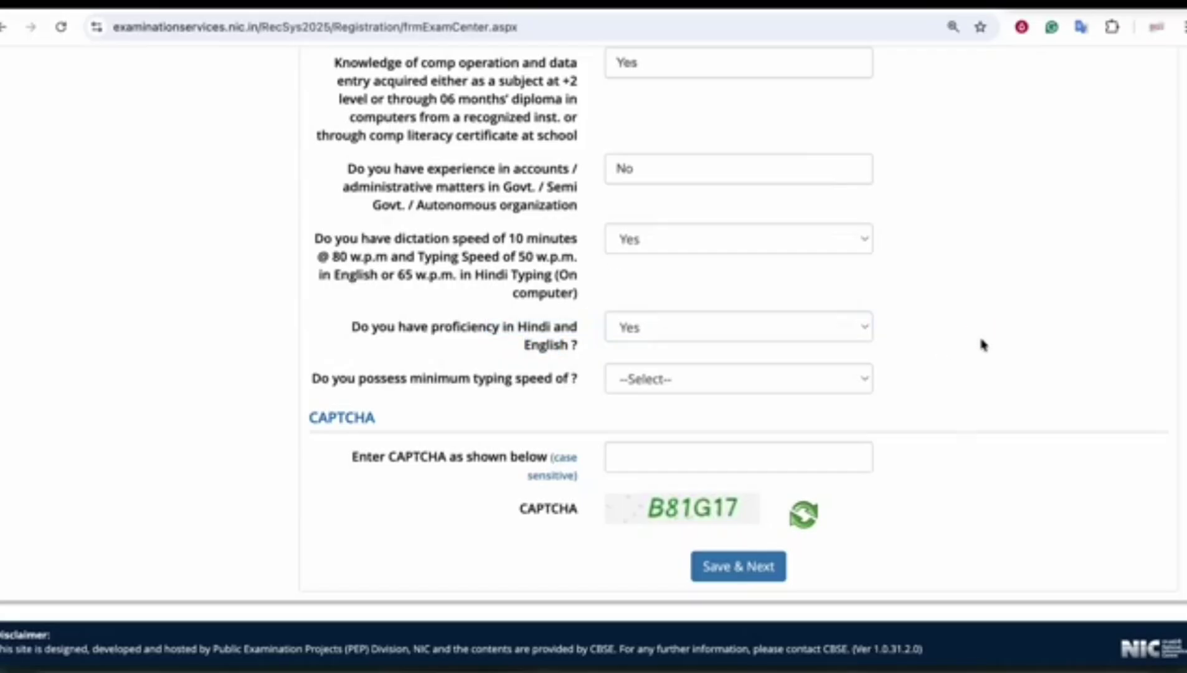
{"action": "left_click", "coordinate": [662, 380]}
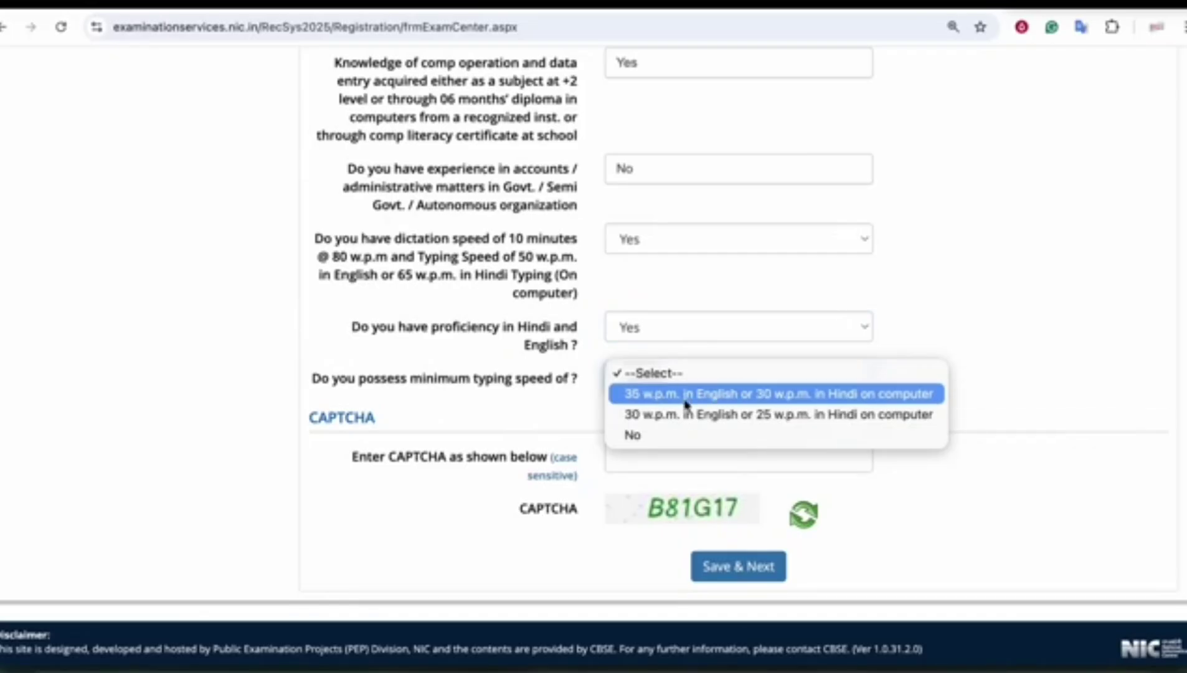
{"action": "left_click", "coordinate": [683, 396]}
{"action": "scroll", "coordinate": [584, 414], "scroll_direction": "down", "scroll_amount": 1}
Change the Medium Option for Tier-1 from English to Hindi
{"action": "left_click", "coordinate": [652, 433]}
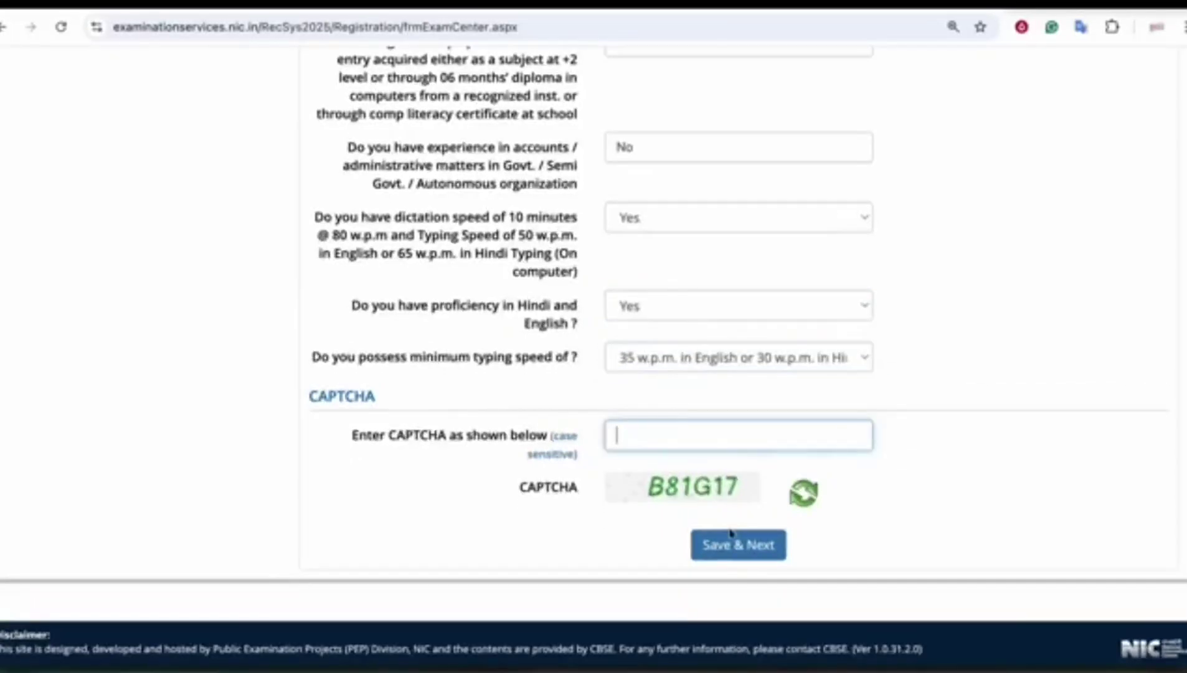
{"action": "scroll", "coordinate": [506, 338], "scroll_direction": "up", "scroll_amount": 15}
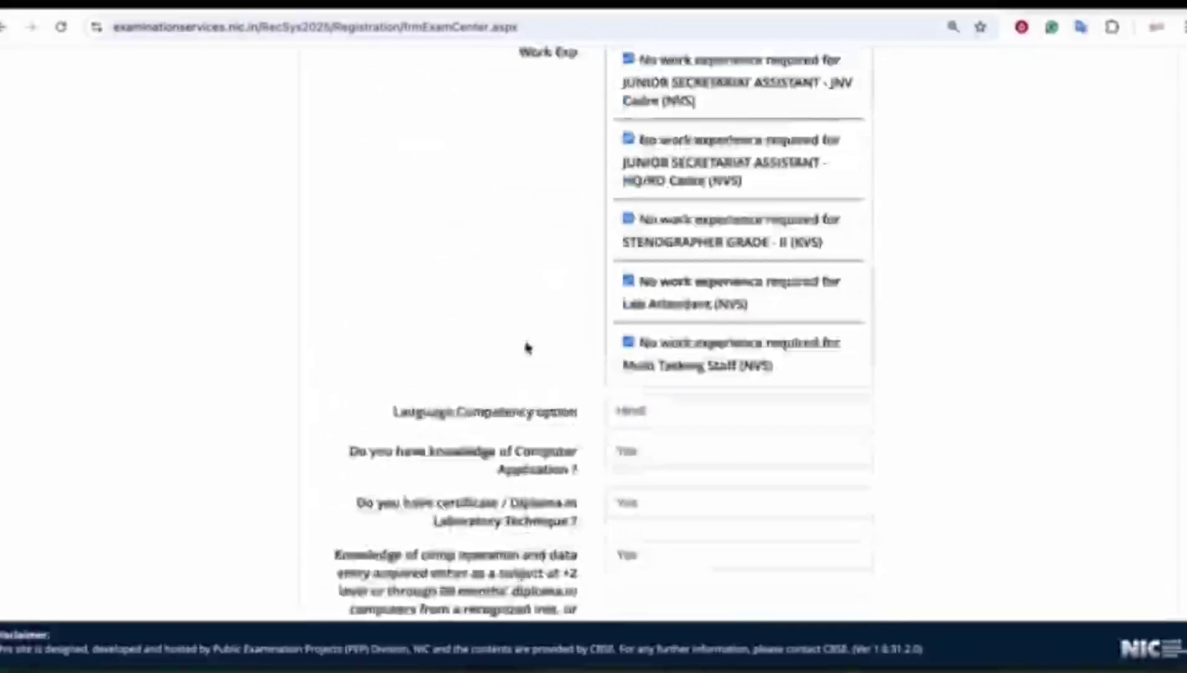
{"action": "scroll", "coordinate": [547, 348], "scroll_direction": "up", "scroll_amount": 2}
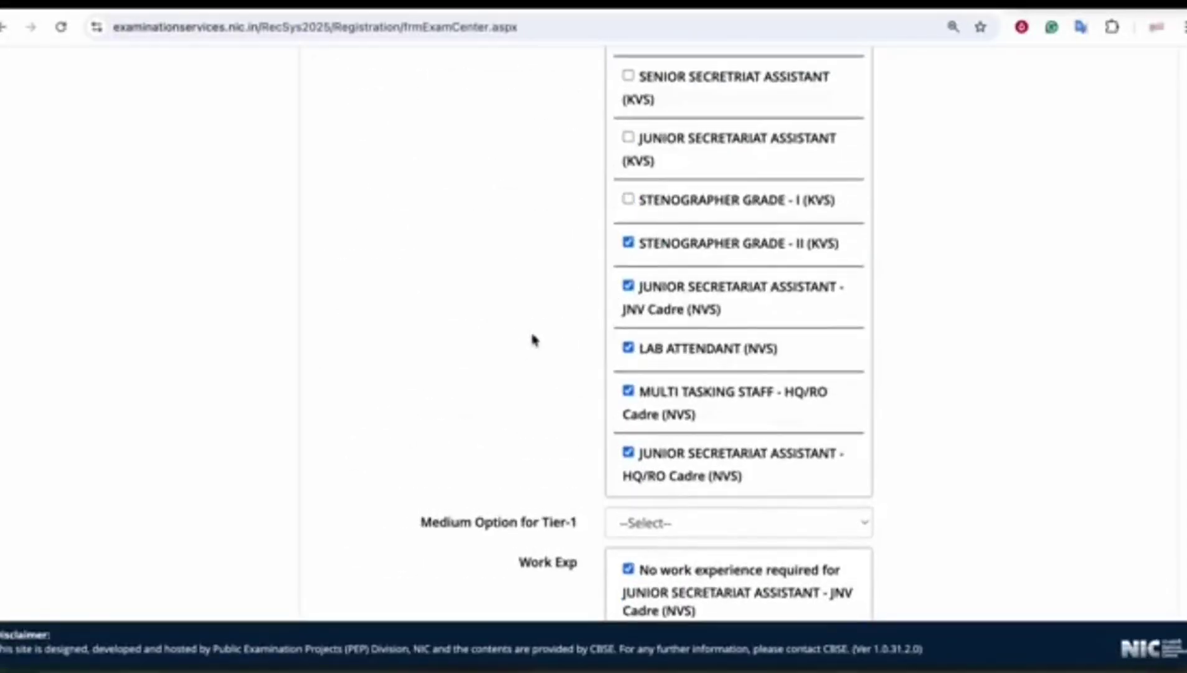
{"action": "scroll", "coordinate": [508, 363], "scroll_direction": "down", "scroll_amount": 5}
{"action": "scroll", "coordinate": [513, 362], "scroll_direction": "up", "scroll_amount": 12}
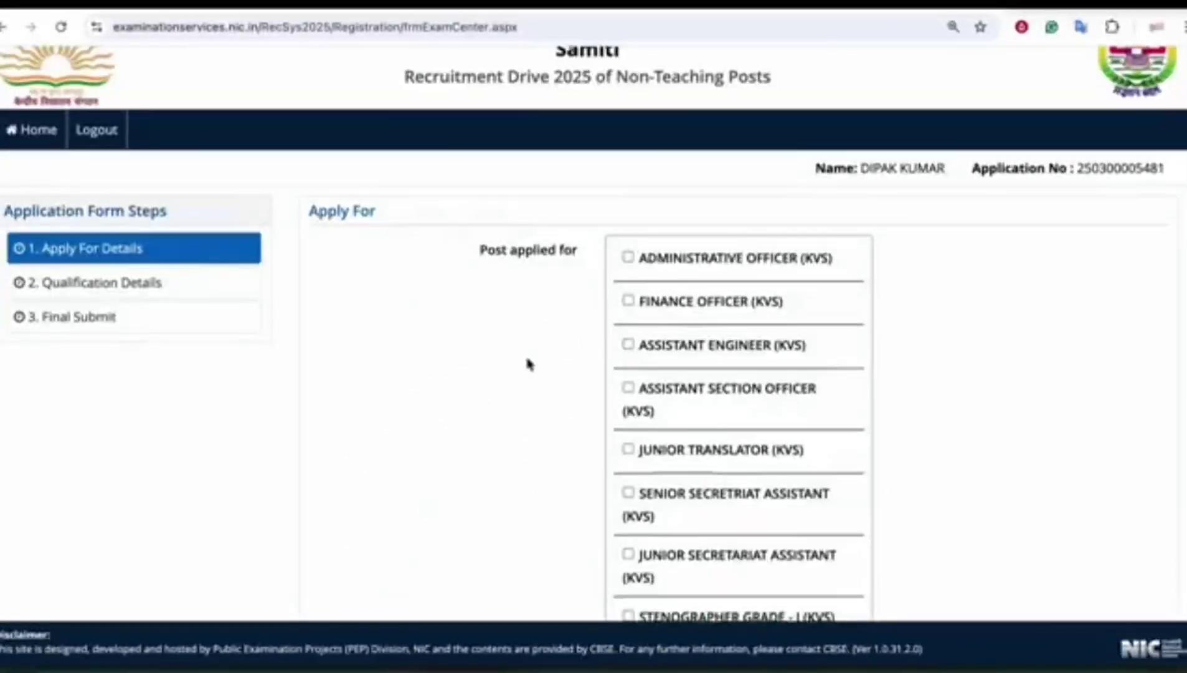
{"action": "scroll", "coordinate": [535, 361], "scroll_direction": "down", "scroll_amount": 12}
{"action": "left_click_drag", "start_coordinate": [452, 209], "coordinate": [520, 212]}
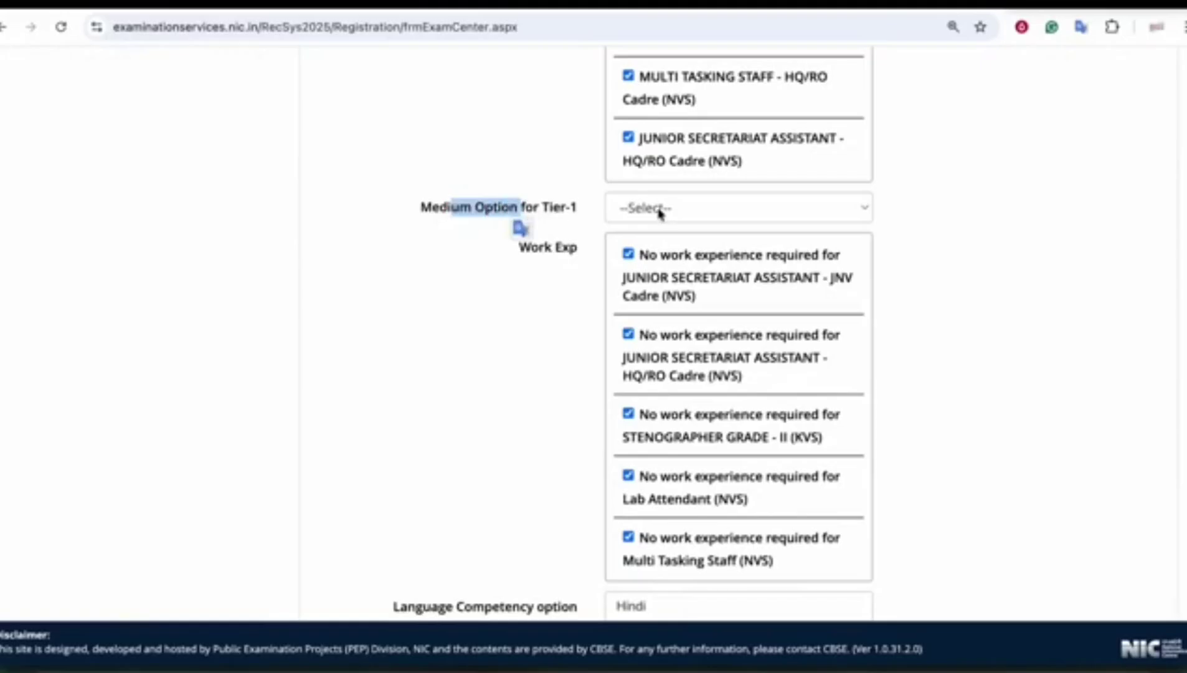
{"action": "left_click", "coordinate": [664, 208]}
{"action": "left_click", "coordinate": [659, 223]}
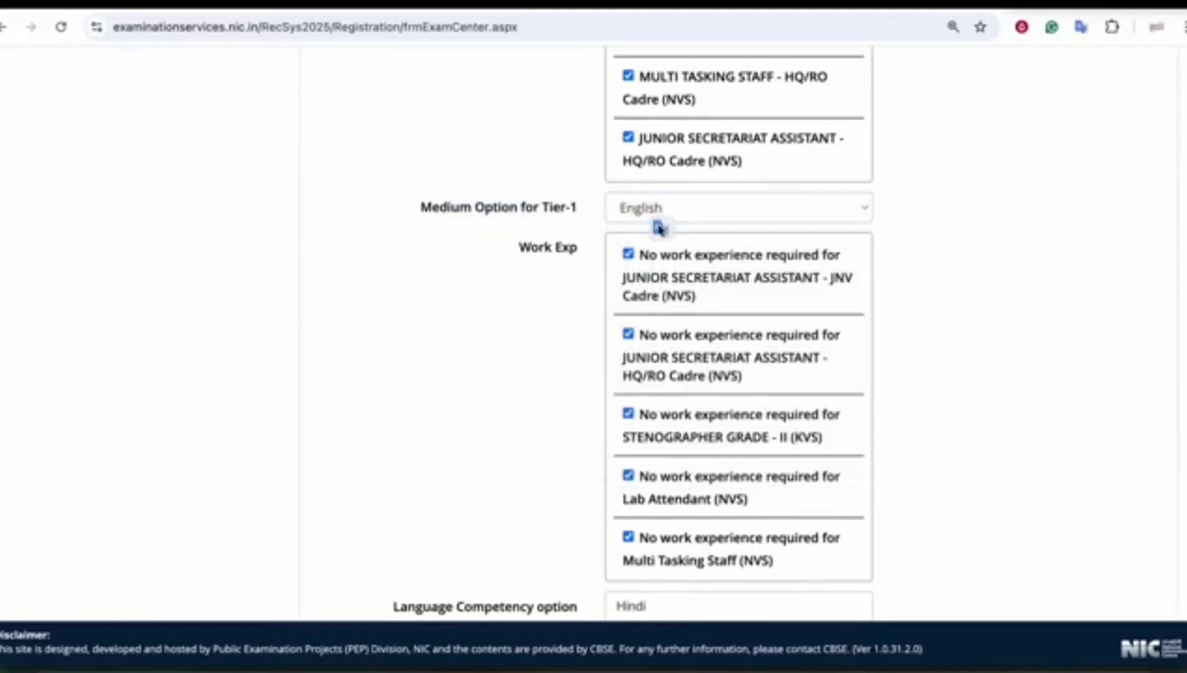
{"action": "left_click", "coordinate": [659, 214]}
{"action": "left_click", "coordinate": [641, 223]}
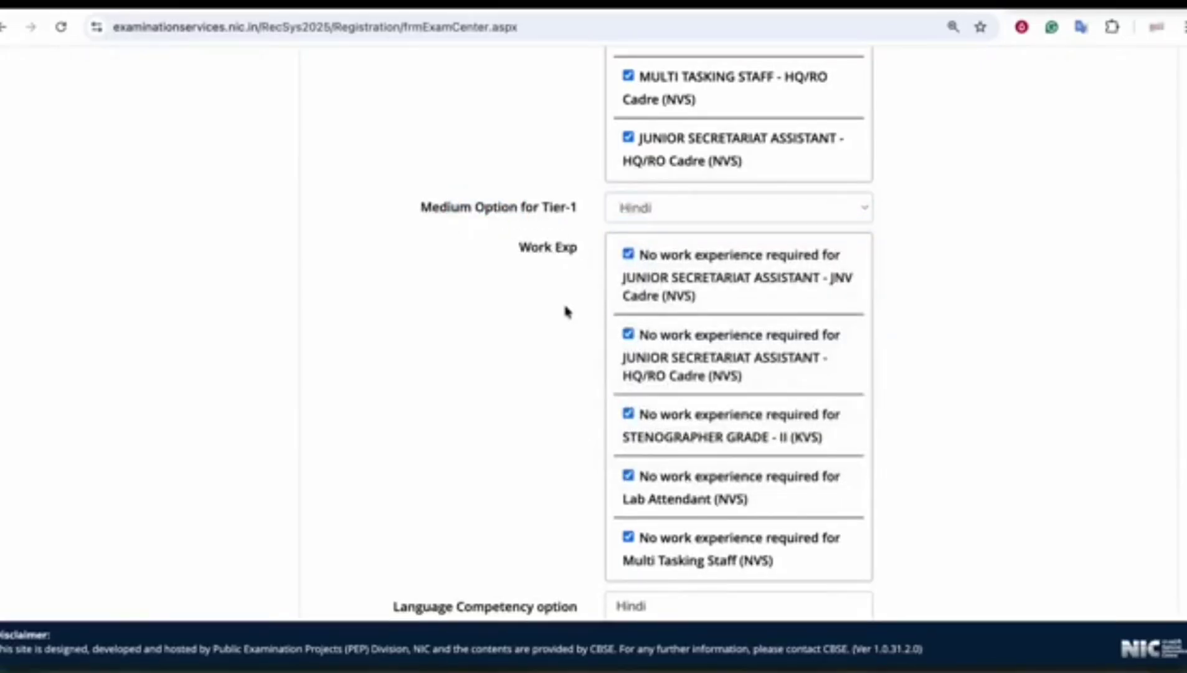
Return down the form to the CAPTCHA field
{"action": "scroll", "coordinate": [564, 310], "scroll_direction": "down", "scroll_amount": 8}
{"action": "scroll", "coordinate": [565, 311], "scroll_direction": "down", "scroll_amount": 3}
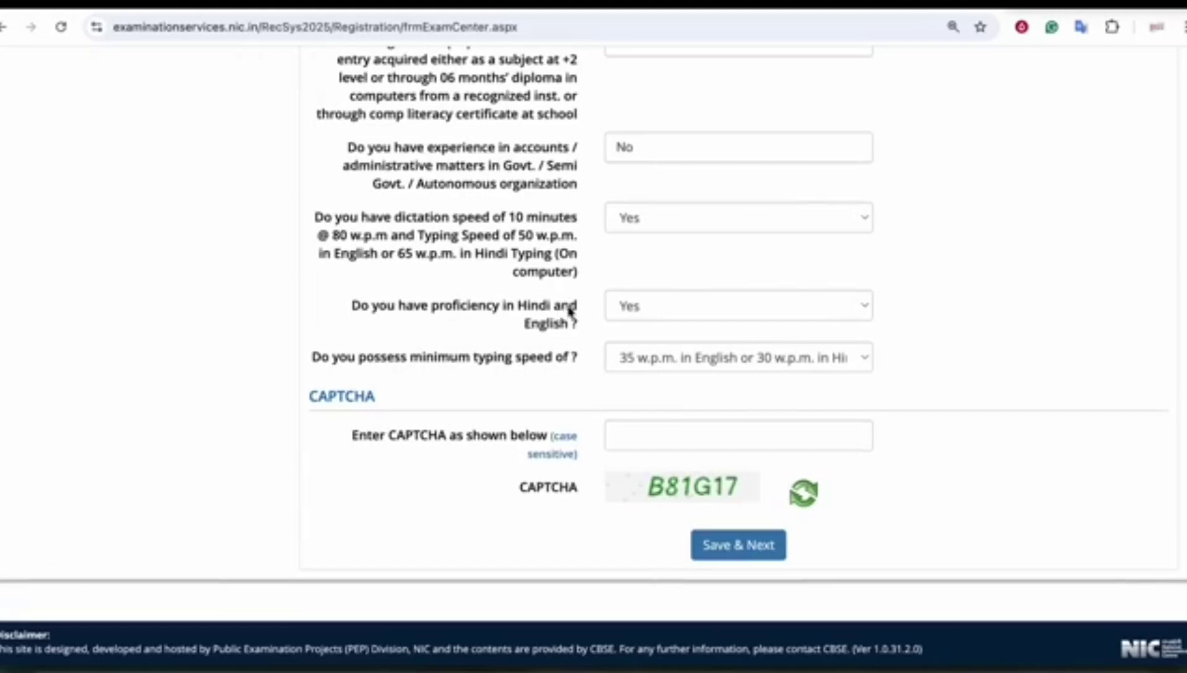
{"action": "scroll", "coordinate": [571, 316], "scroll_direction": "up", "scroll_amount": 10}
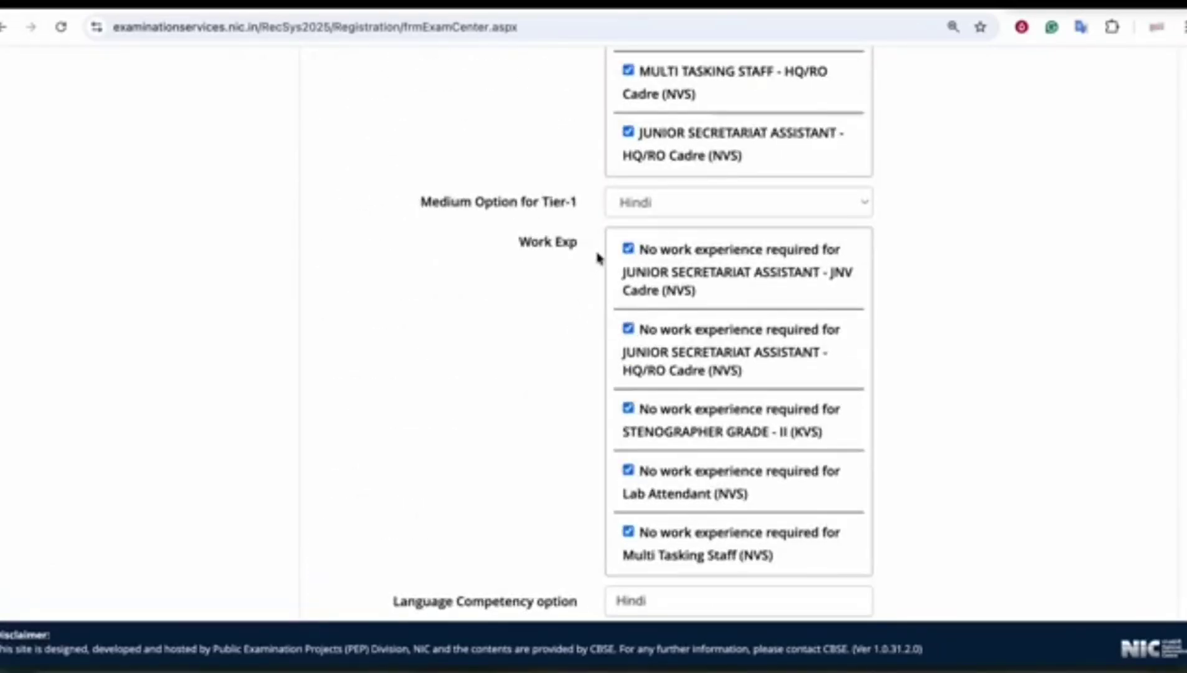
{"action": "scroll", "coordinate": [592, 256], "scroll_direction": "up", "scroll_amount": 4}
{"action": "scroll", "coordinate": [599, 261], "scroll_direction": "down", "scroll_amount": 12}
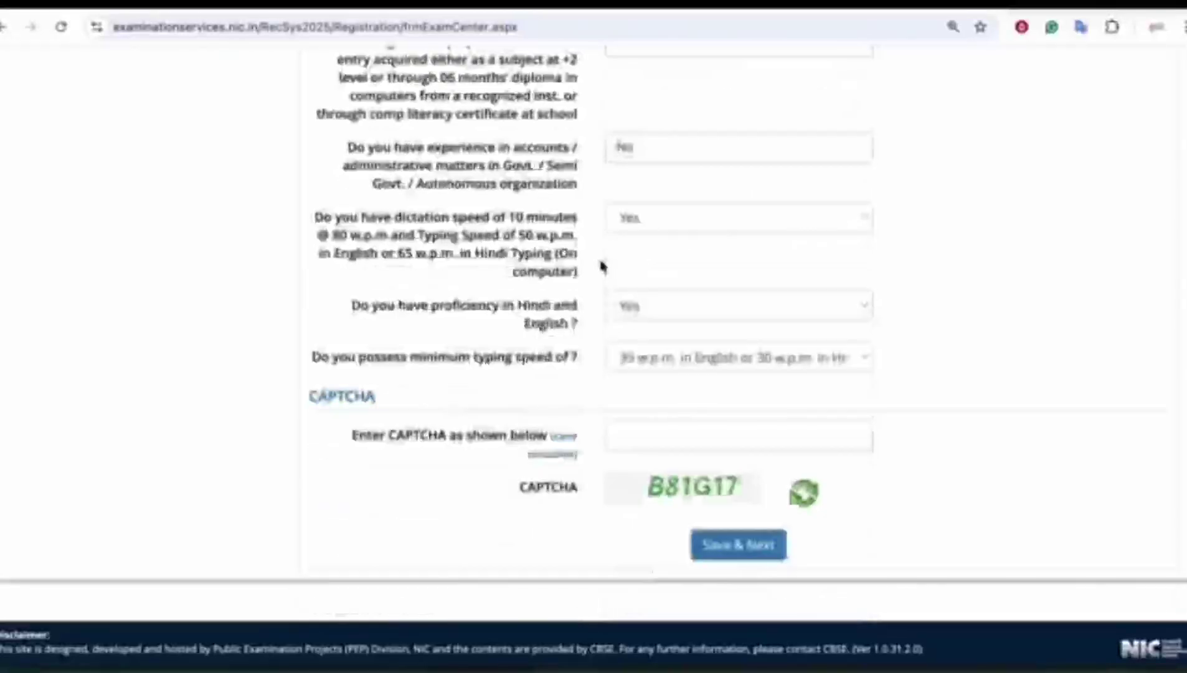
{"action": "left_click", "coordinate": [655, 446]}
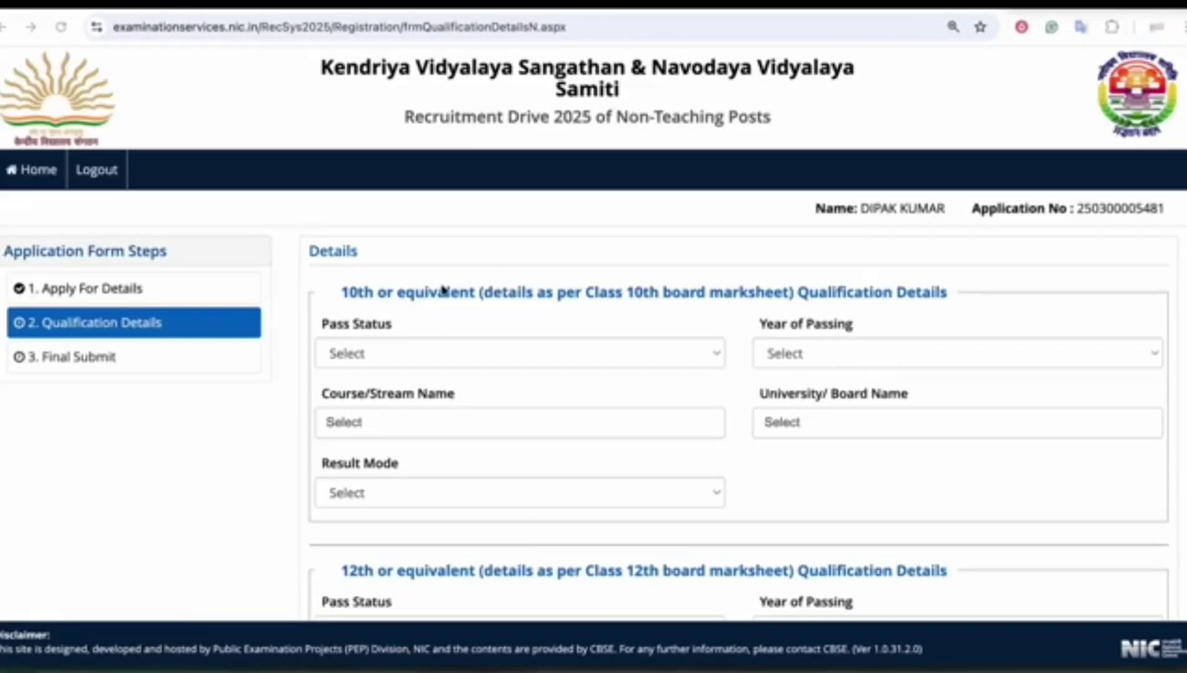
Skim the qualification page and mark the 10th qualification as Passed
{"action": "left_click_drag", "start_coordinate": [377, 292], "coordinate": [484, 293]}
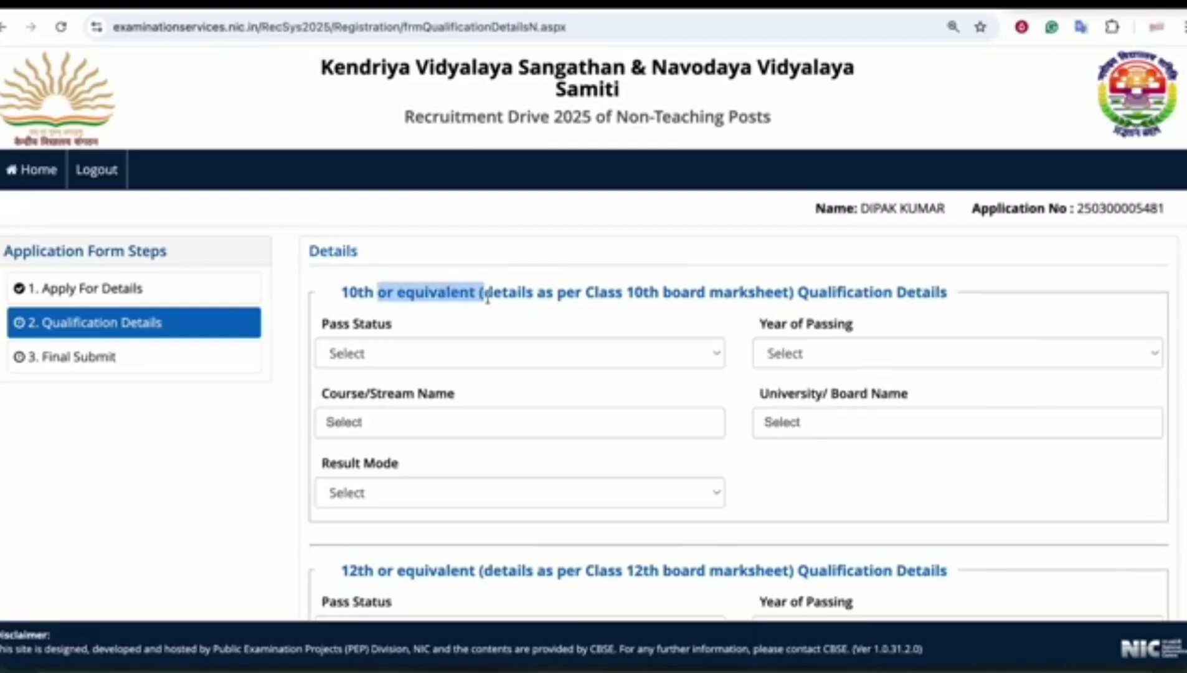
{"action": "scroll", "coordinate": [498, 297], "scroll_direction": "down", "scroll_amount": 2}
{"action": "left_click_drag", "start_coordinate": [377, 473], "coordinate": [471, 473]}
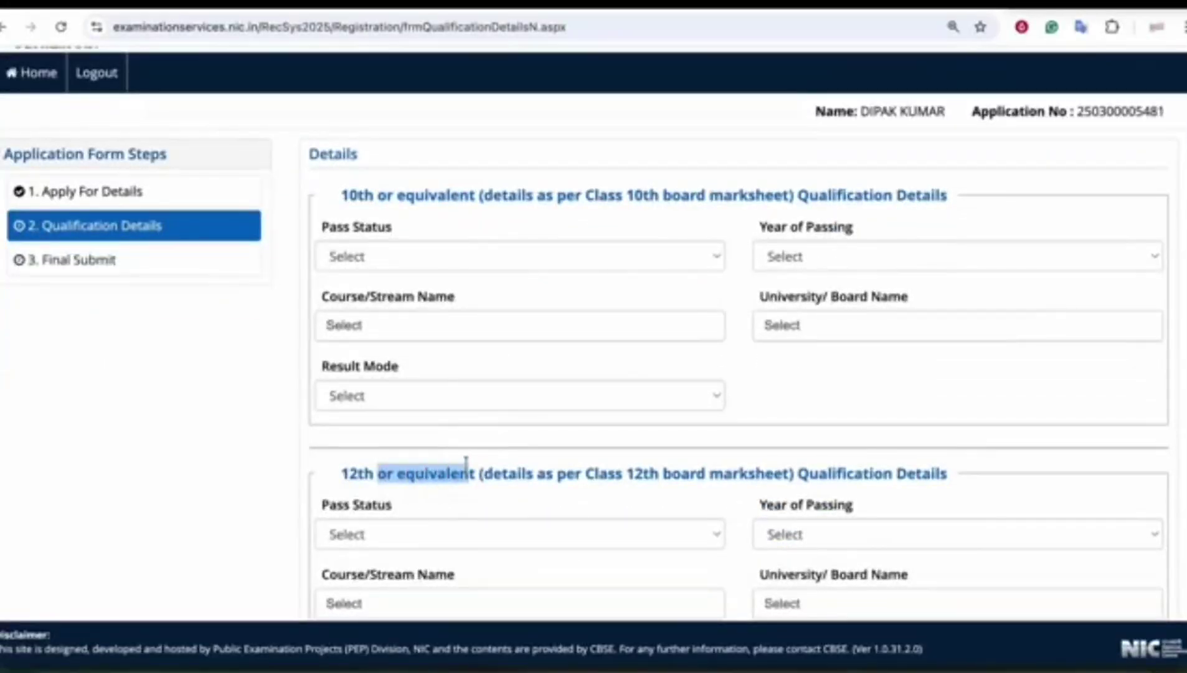
{"action": "scroll", "coordinate": [474, 464], "scroll_direction": "down", "scroll_amount": 5}
{"action": "left_click_drag", "start_coordinate": [402, 447], "coordinate": [506, 465]}
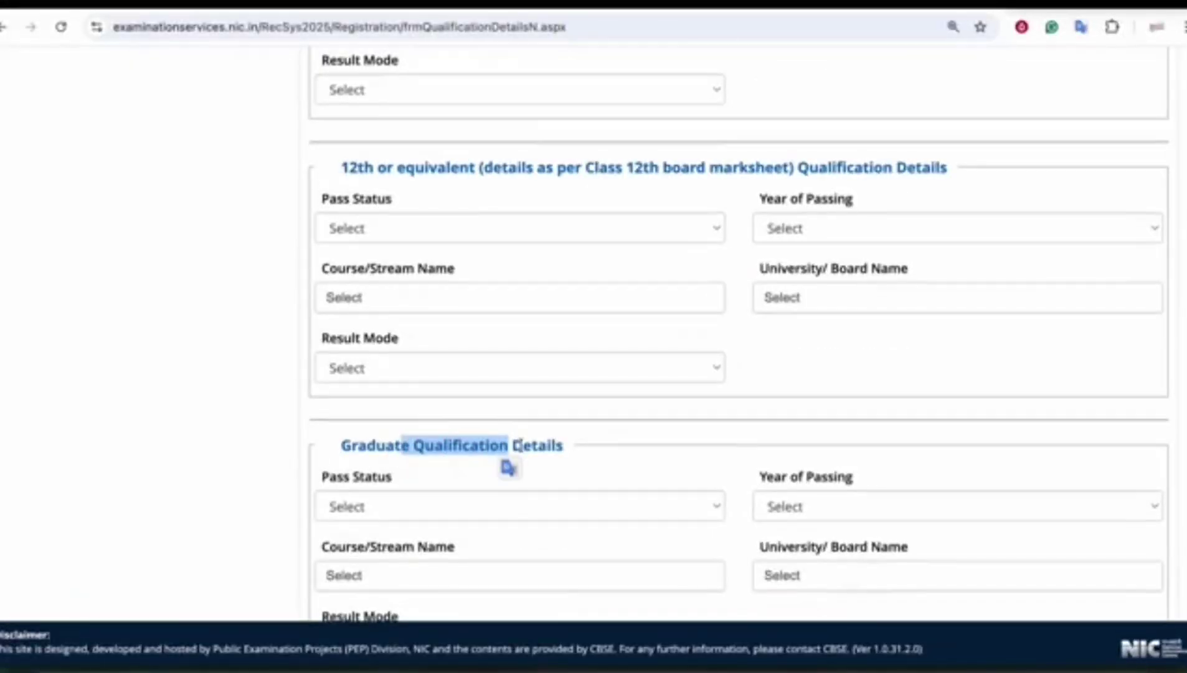
{"action": "scroll", "coordinate": [517, 458], "scroll_direction": "down", "scroll_amount": 8}
{"action": "left_click_drag", "start_coordinate": [359, 243], "coordinate": [517, 276]}
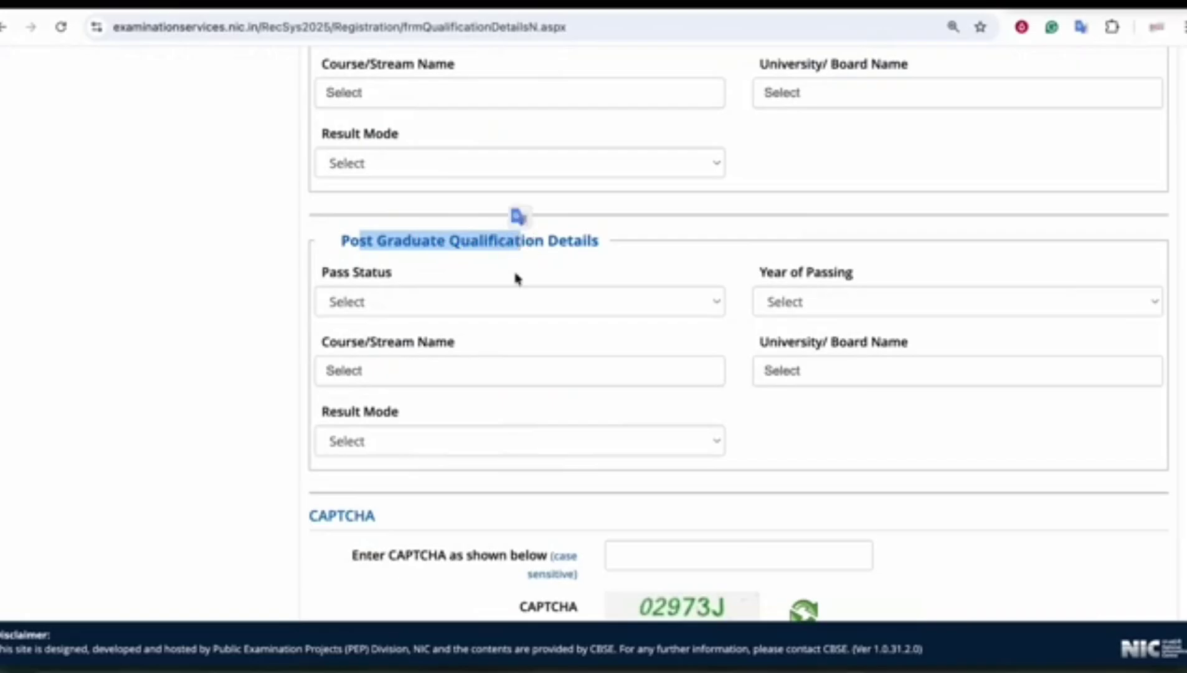
{"action": "scroll", "coordinate": [514, 271], "scroll_direction": "down", "scroll_amount": 2}
{"action": "left_click", "coordinate": [665, 423]}
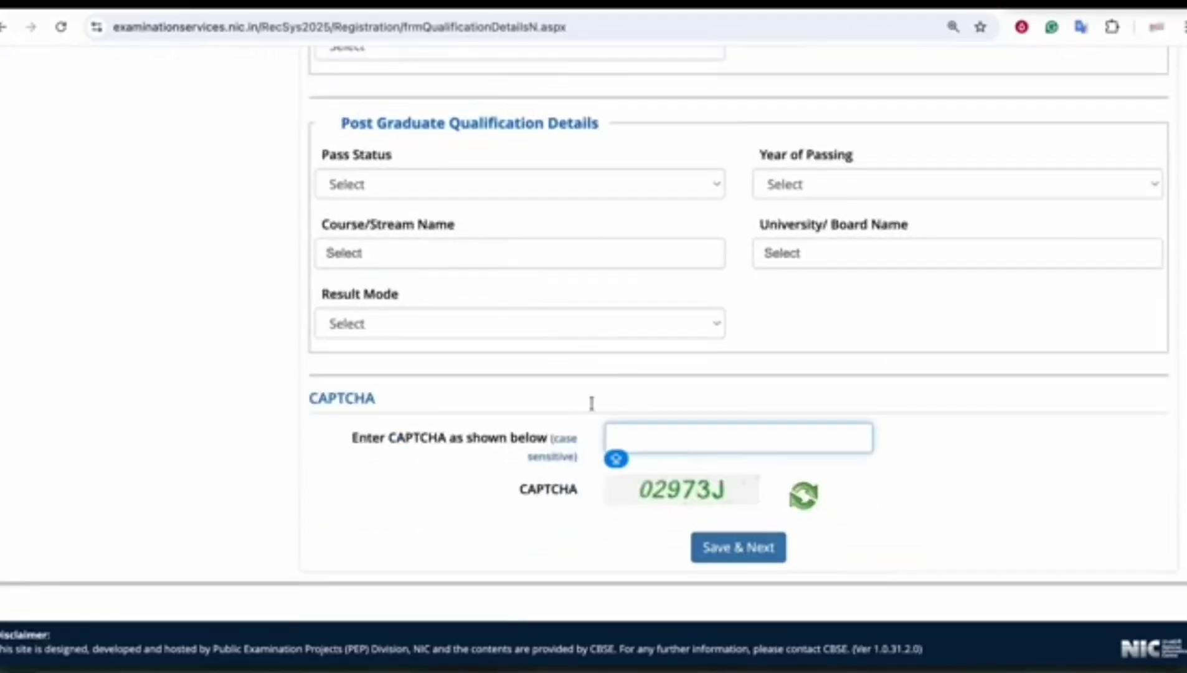
{"action": "scroll", "coordinate": [560, 379], "scroll_direction": "up", "scroll_amount": 8}
{"action": "scroll", "coordinate": [532, 370], "scroll_direction": "up", "scroll_amount": 5}
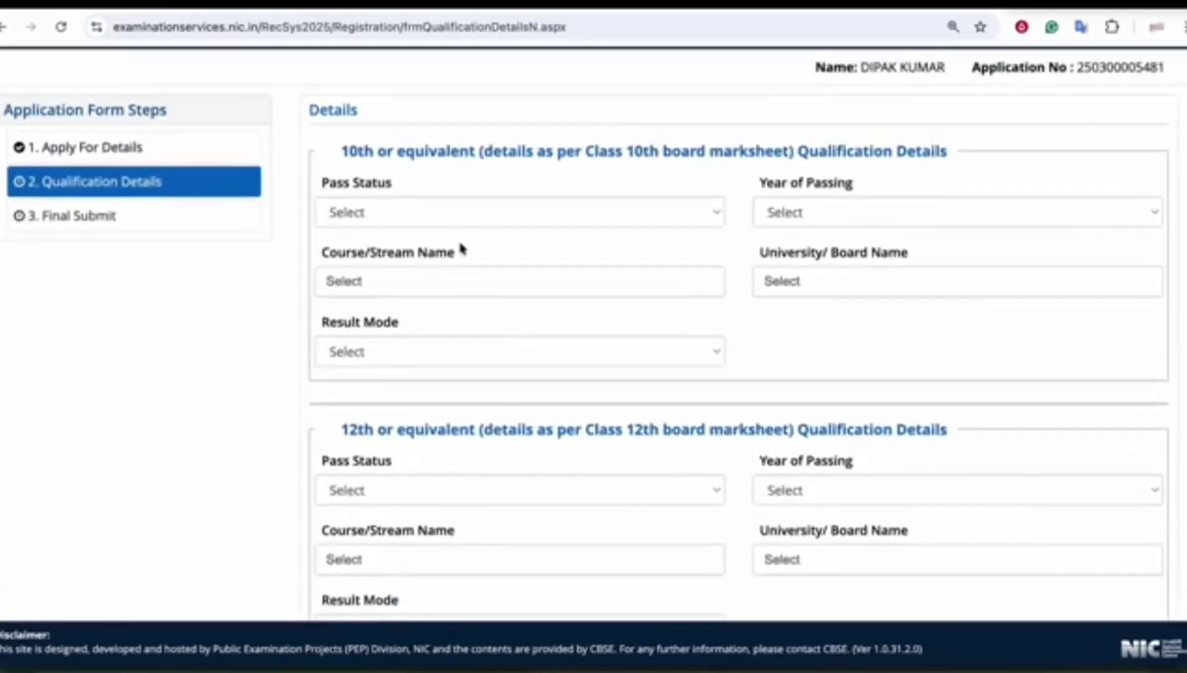
{"action": "left_click", "coordinate": [446, 224]}
{"action": "left_click", "coordinate": [412, 232]}
Set the 10th passing year to 2013 and the course to Secondary (Class X)
{"action": "left_click", "coordinate": [806, 228]}
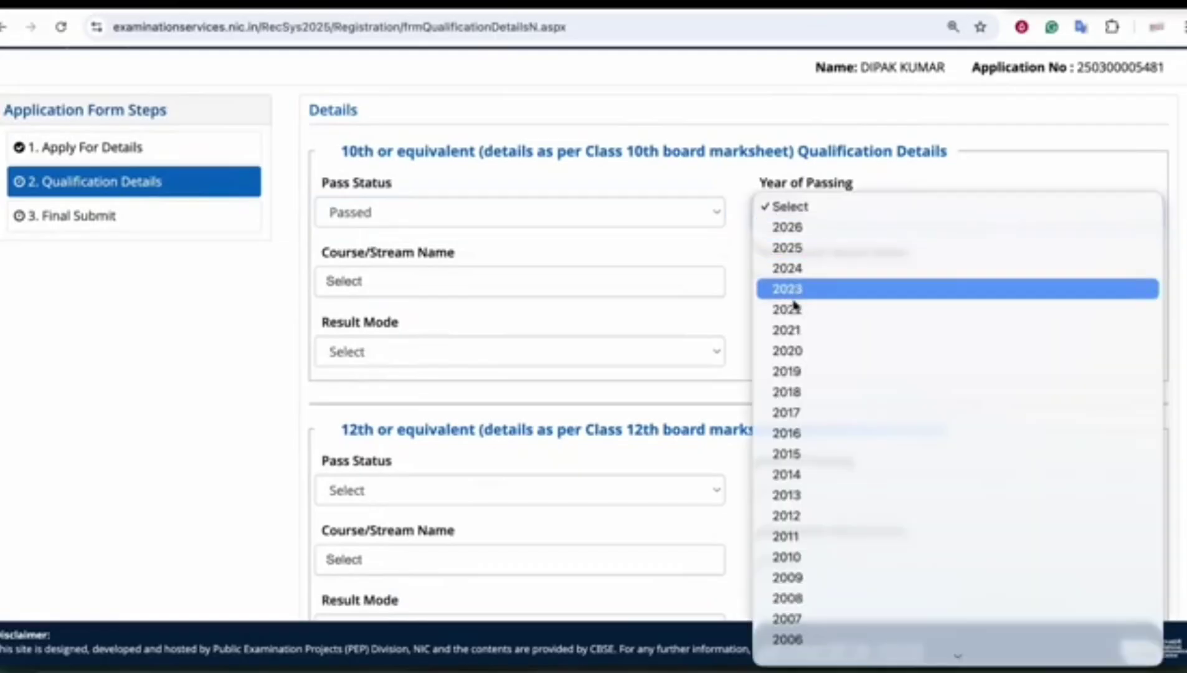
{"action": "left_click", "coordinate": [784, 216]}
{"action": "scroll", "coordinate": [800, 400], "scroll_direction": "down", "scroll_amount": 6}
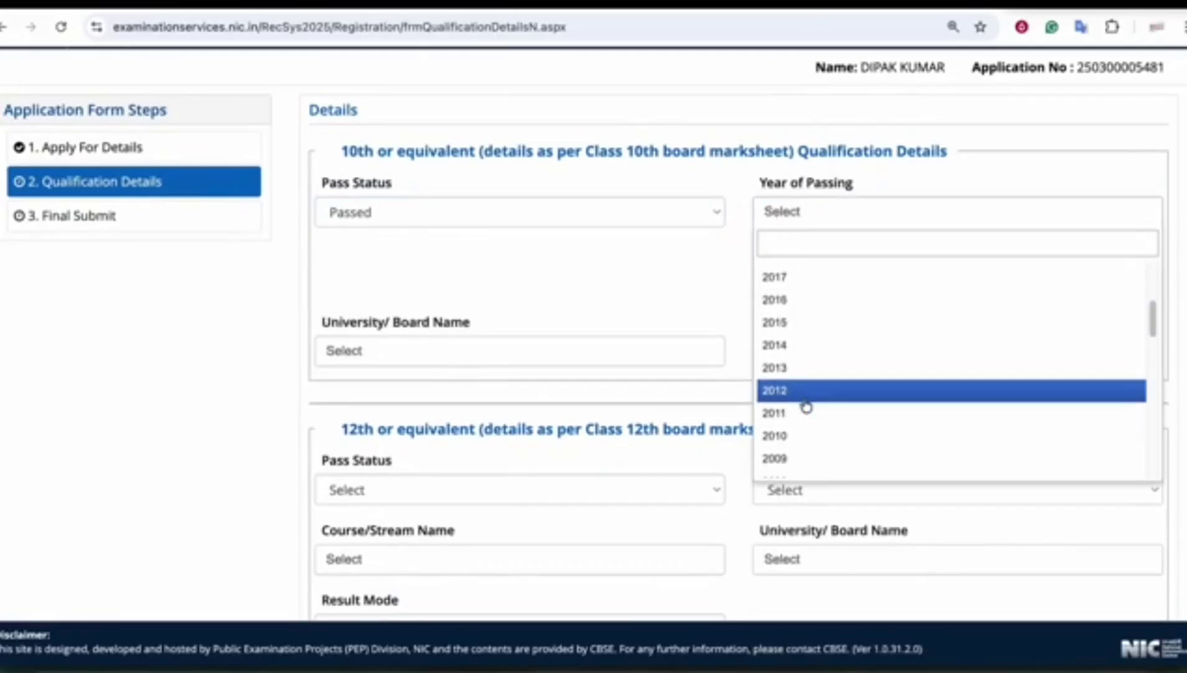
{"action": "scroll", "coordinate": [796, 361], "scroll_direction": "up", "scroll_amount": 6}
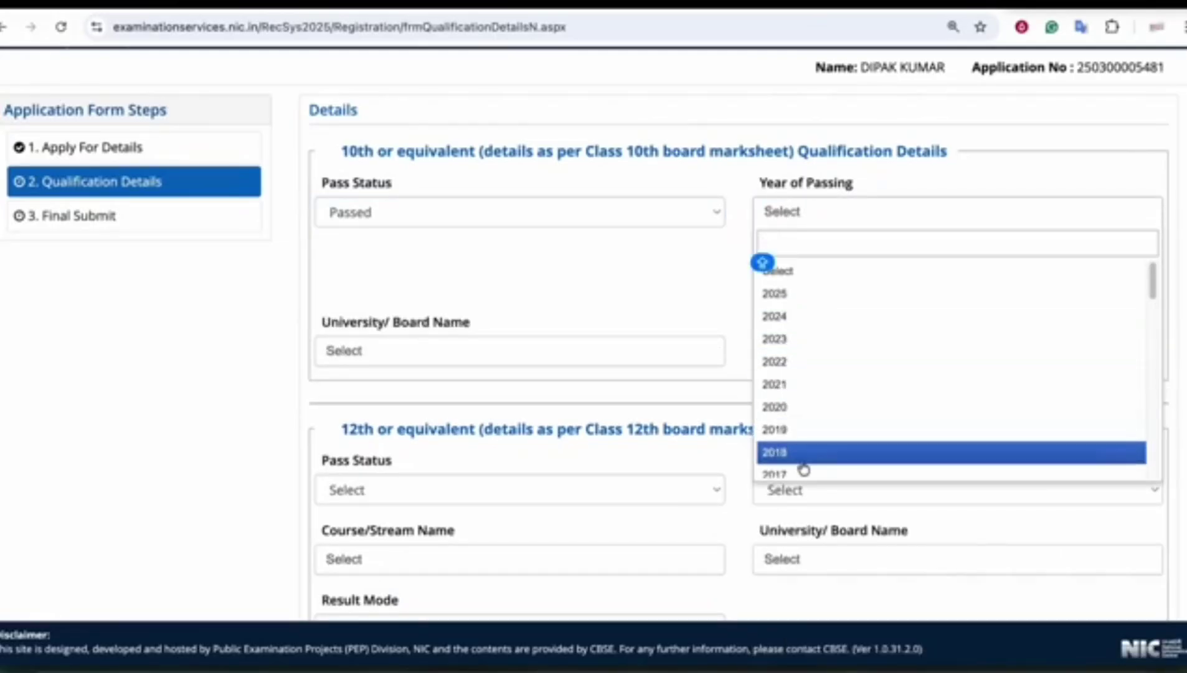
{"action": "scroll", "coordinate": [796, 454], "scroll_direction": "down", "scroll_amount": 3}
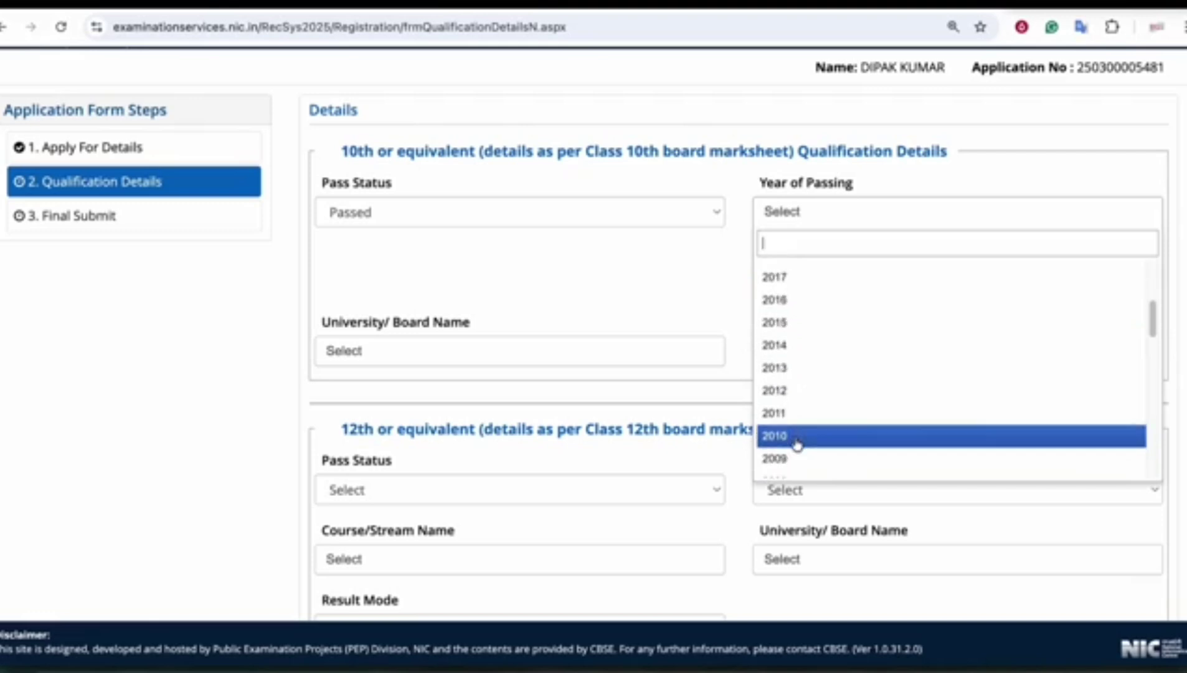
{"action": "left_click", "coordinate": [795, 370]}
{"action": "left_click", "coordinate": [776, 287]}
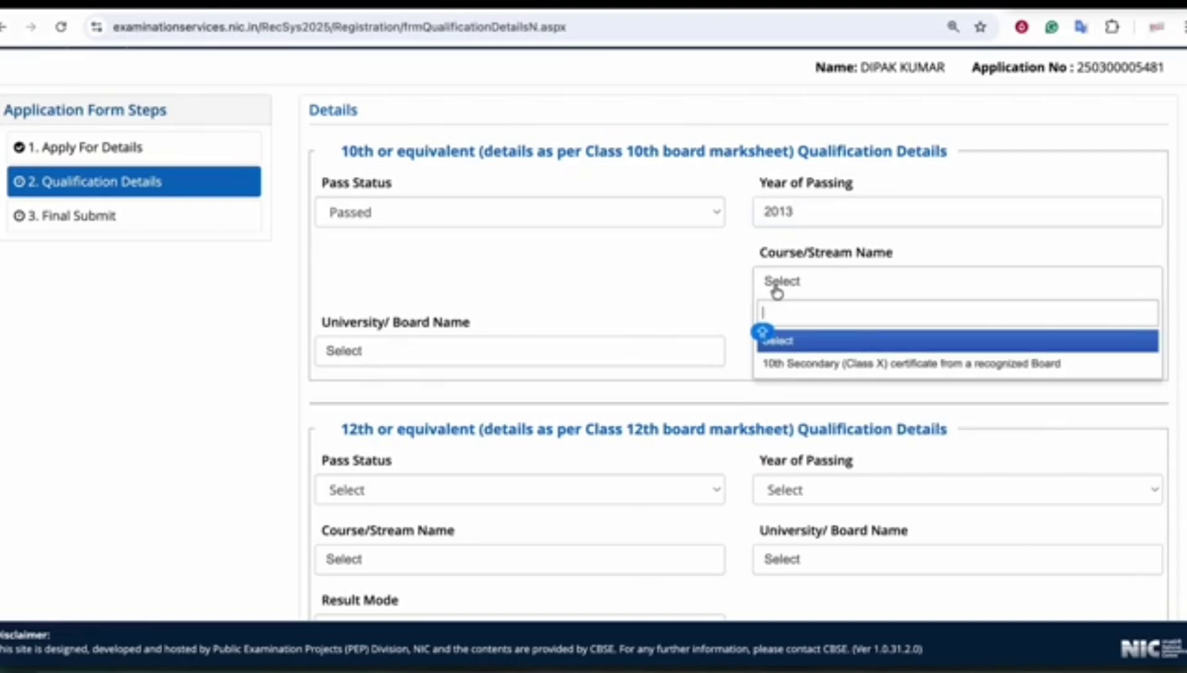
{"action": "left_click", "coordinate": [785, 362]}
Search BIHAR and select BIHAR SCHOOL EXAMINATION BOARD for the 10th
{"action": "left_click", "coordinate": [422, 363]}
{"action": "left_click", "coordinate": [421, 363]}
{"action": "left_click", "coordinate": [381, 362]}
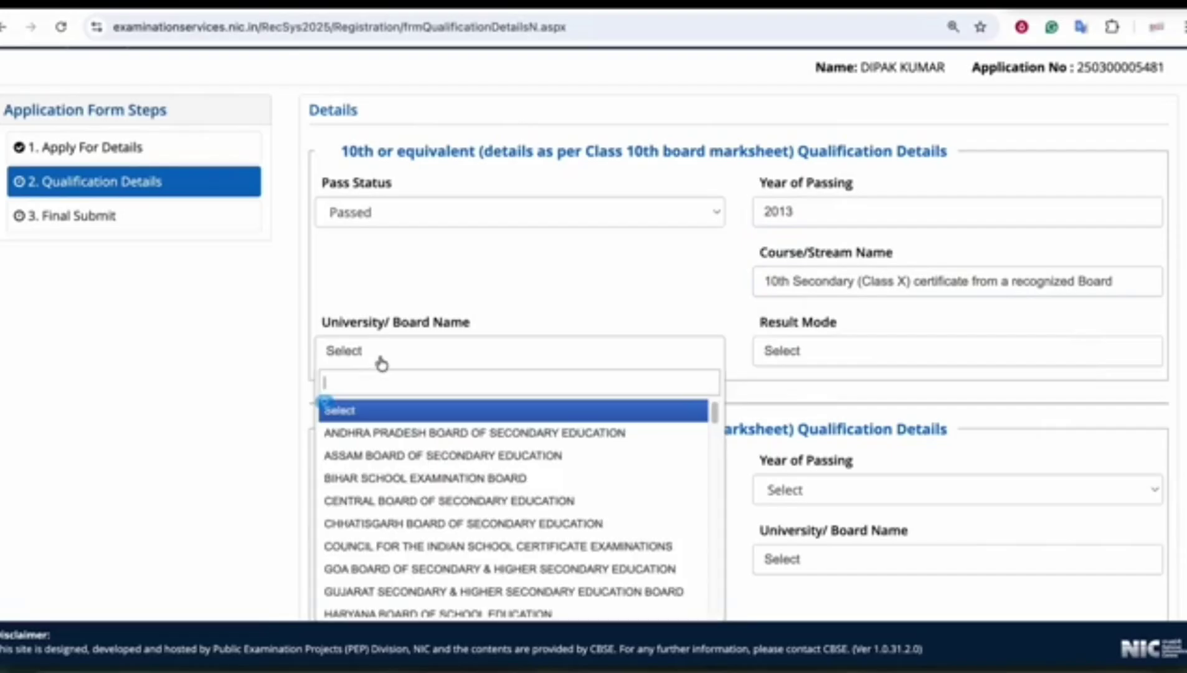
{"action": "type", "text": "BIHAR"}
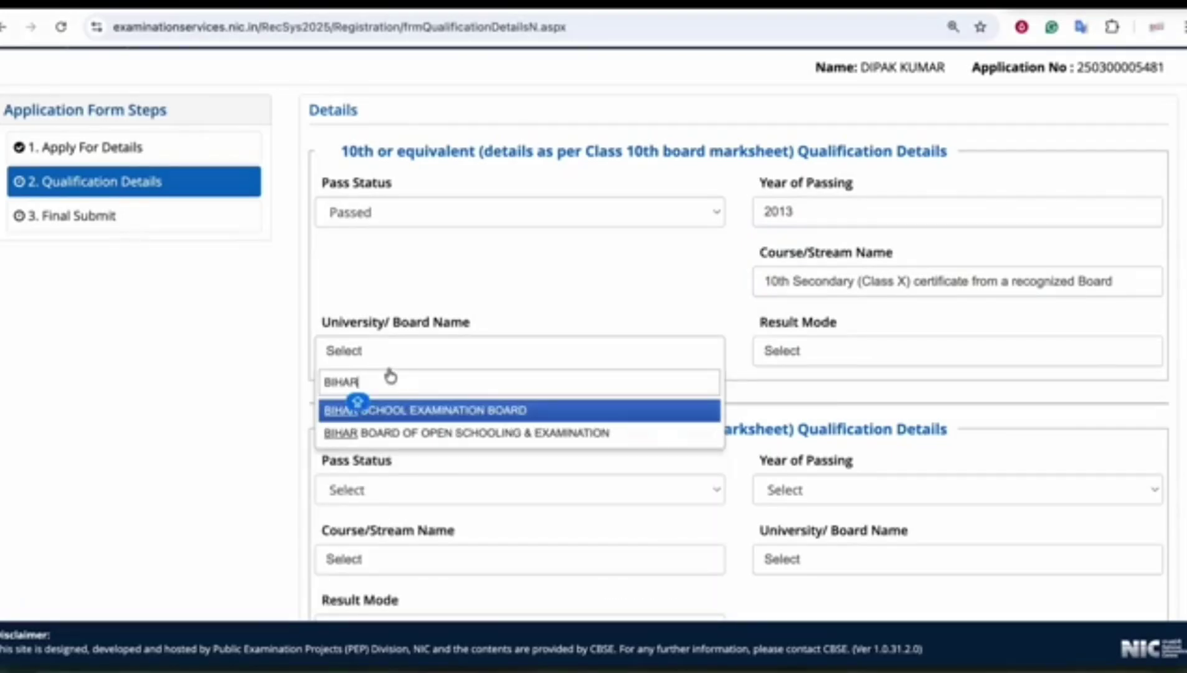
{"action": "left_click", "coordinate": [424, 411]}
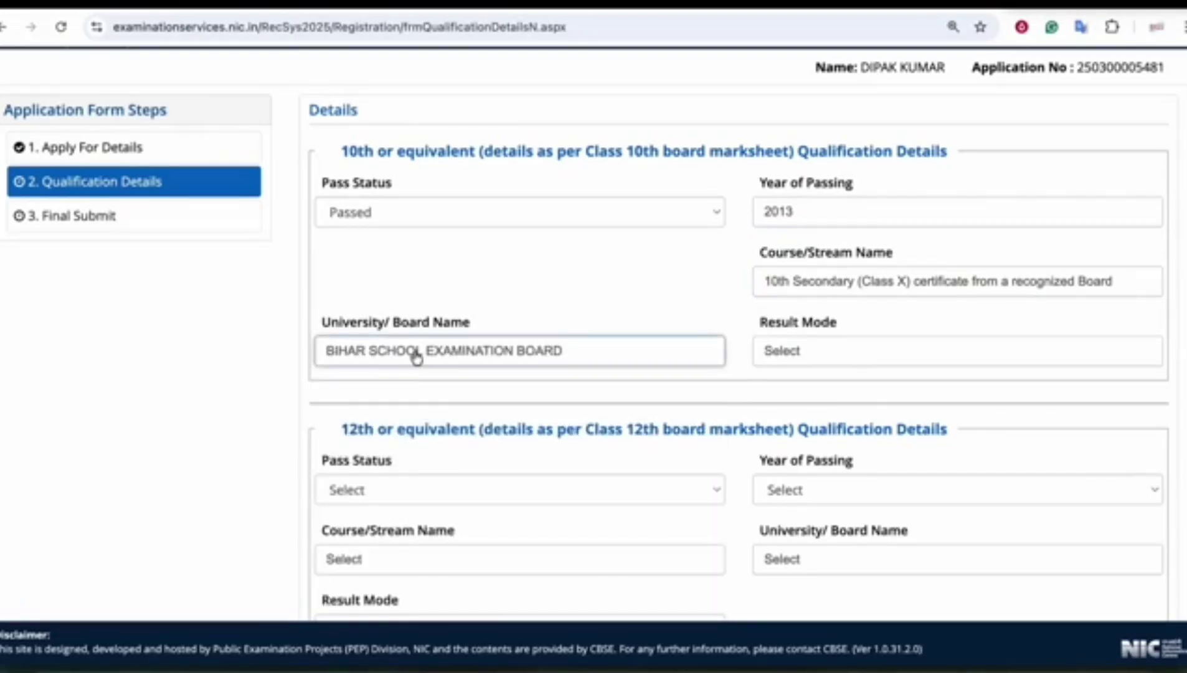
Set the 10th result mode to Percentage with 320 of 500 marks, giving 64.00%
{"action": "left_click", "coordinate": [820, 355]}
{"action": "left_click", "coordinate": [805, 426]}
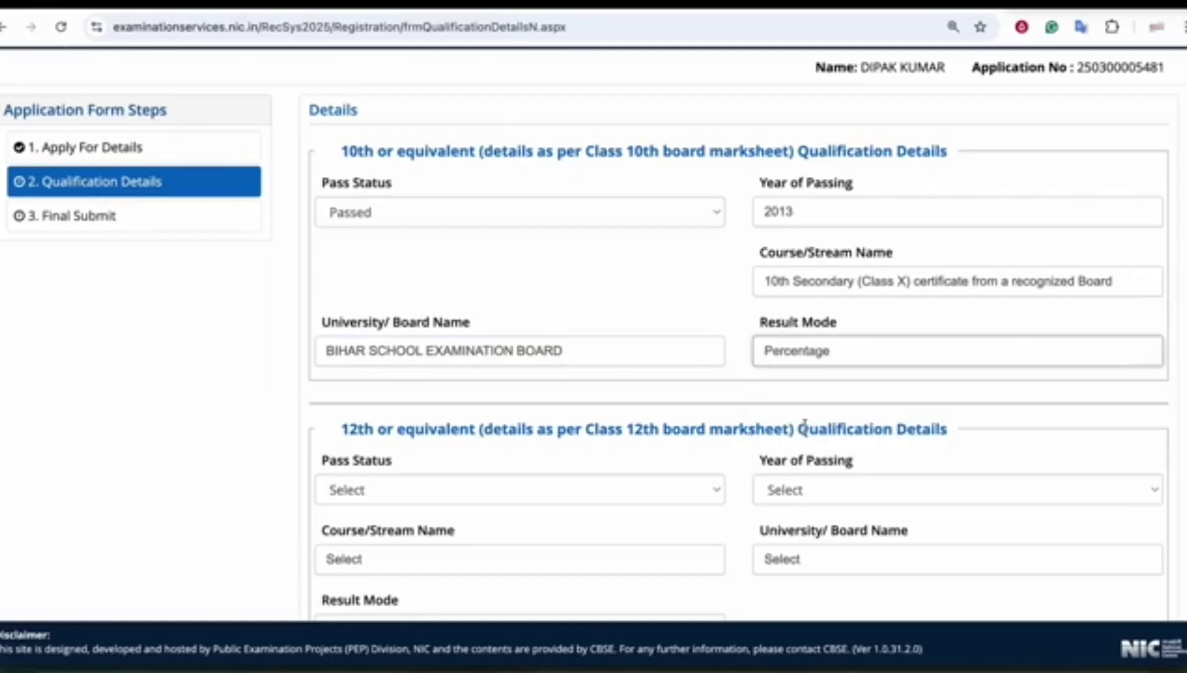
{"action": "scroll", "coordinate": [690, 357], "scroll_direction": "down", "scroll_amount": 1}
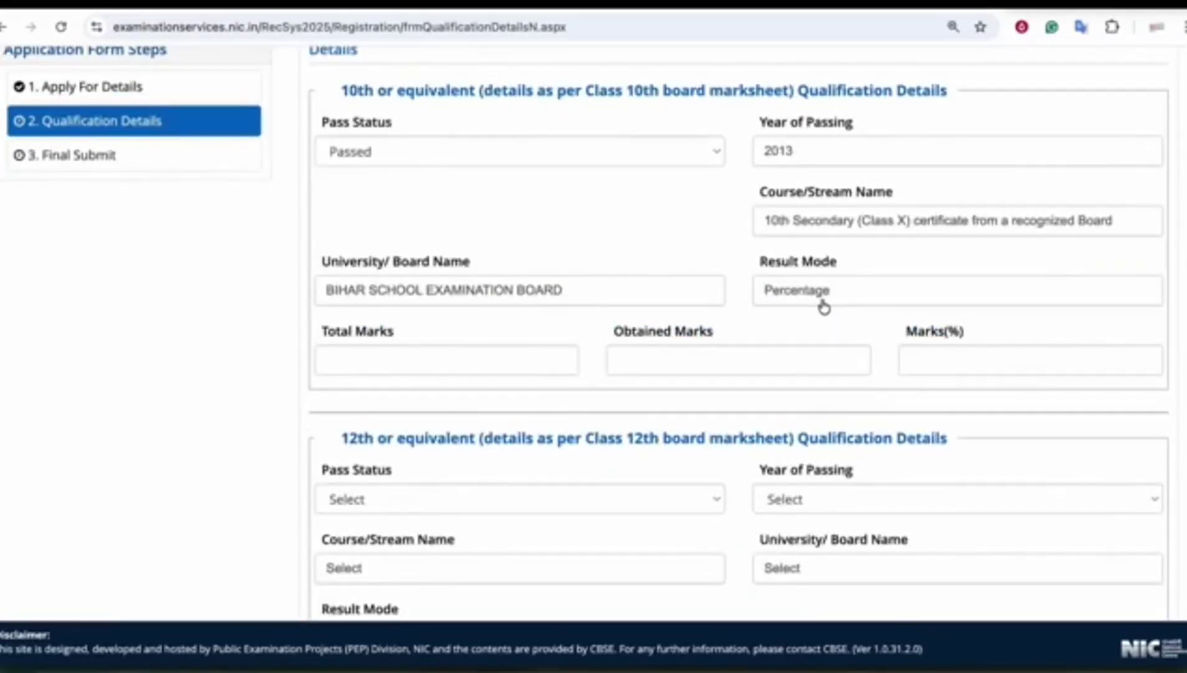
{"action": "left_click", "coordinate": [437, 356]}
{"action": "type", "text": "500"}
{"action": "key", "text": "Tab"}
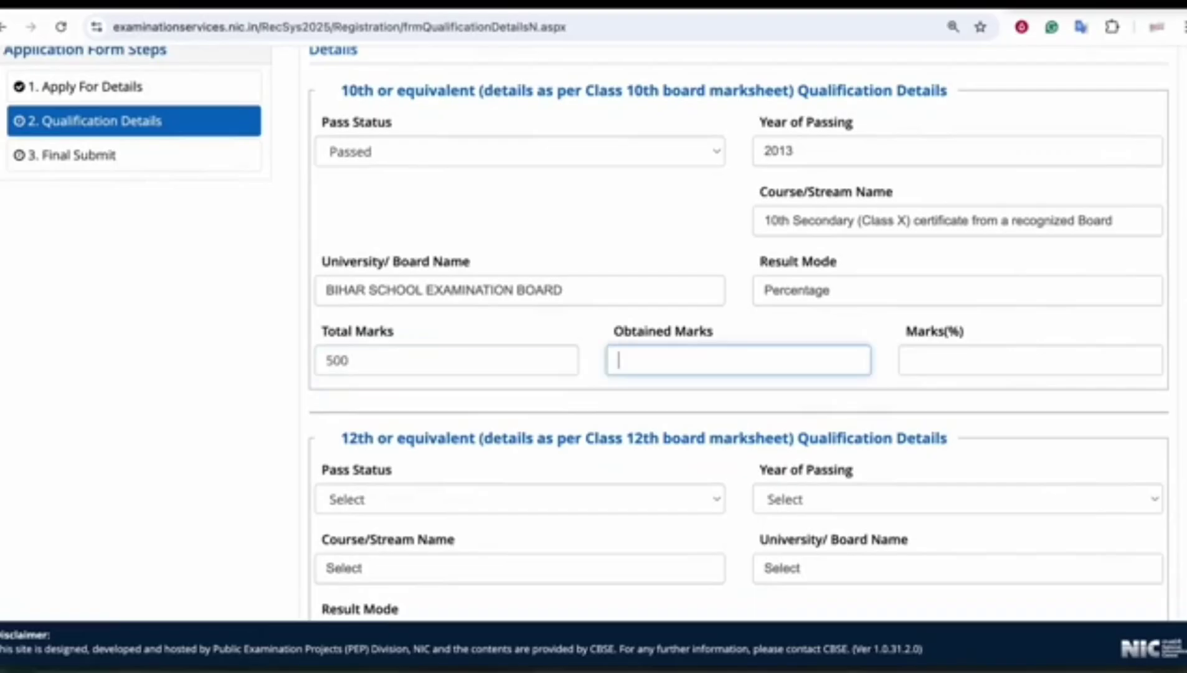
{"action": "type", "text": "320"}
{"action": "key", "text": "Tab"}
{"action": "scroll", "coordinate": [371, 282], "scroll_direction": "down", "scroll_amount": 4}
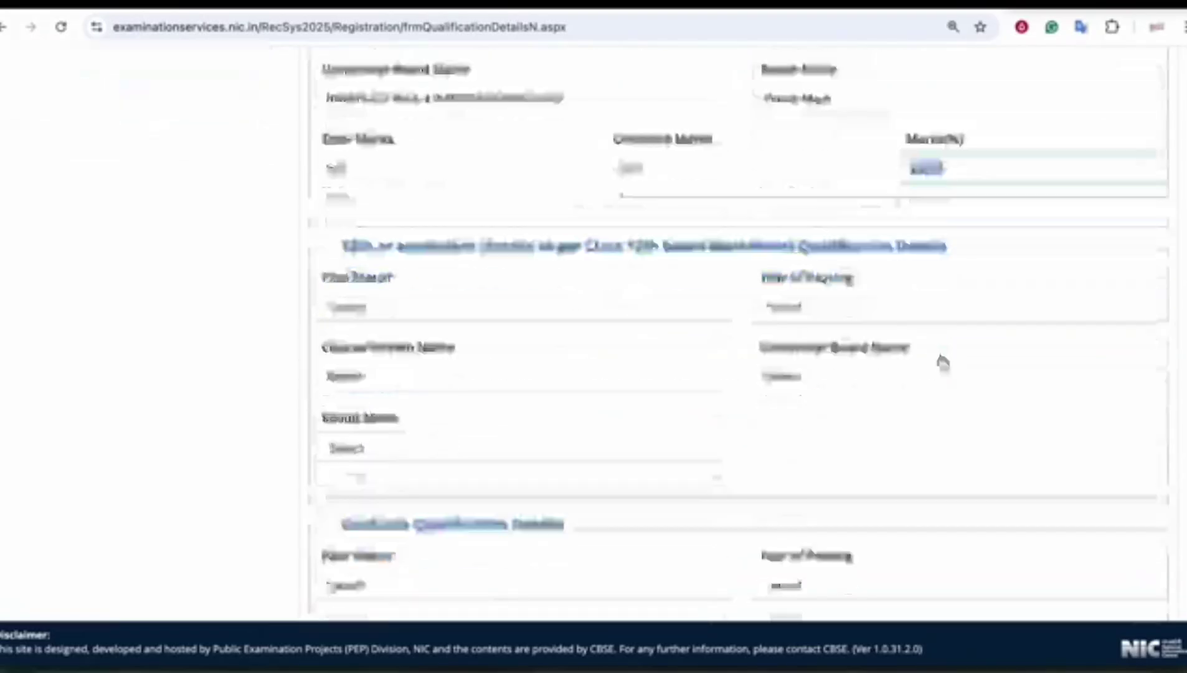
{"action": "left_click_drag", "start_coordinate": [367, 207], "coordinate": [475, 206]}
Mark the 12th qualification as Passed in 2015
{"action": "left_click", "coordinate": [406, 268]}
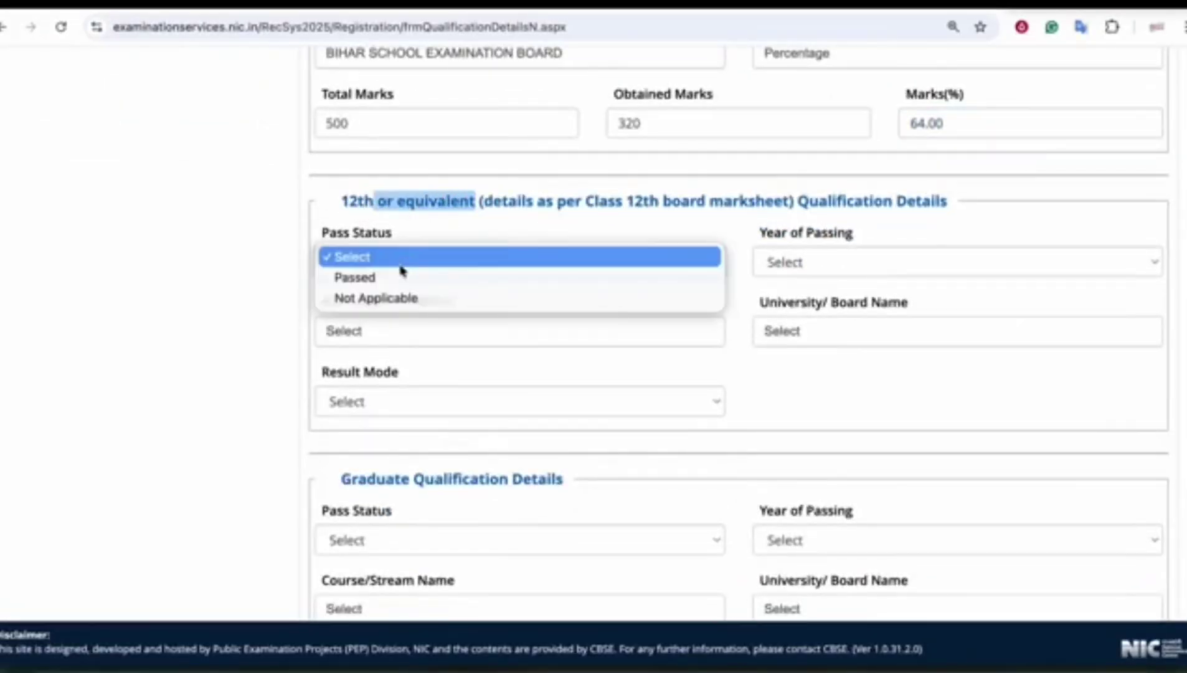
{"action": "left_click", "coordinate": [387, 277]}
{"action": "left_click", "coordinate": [827, 262]}
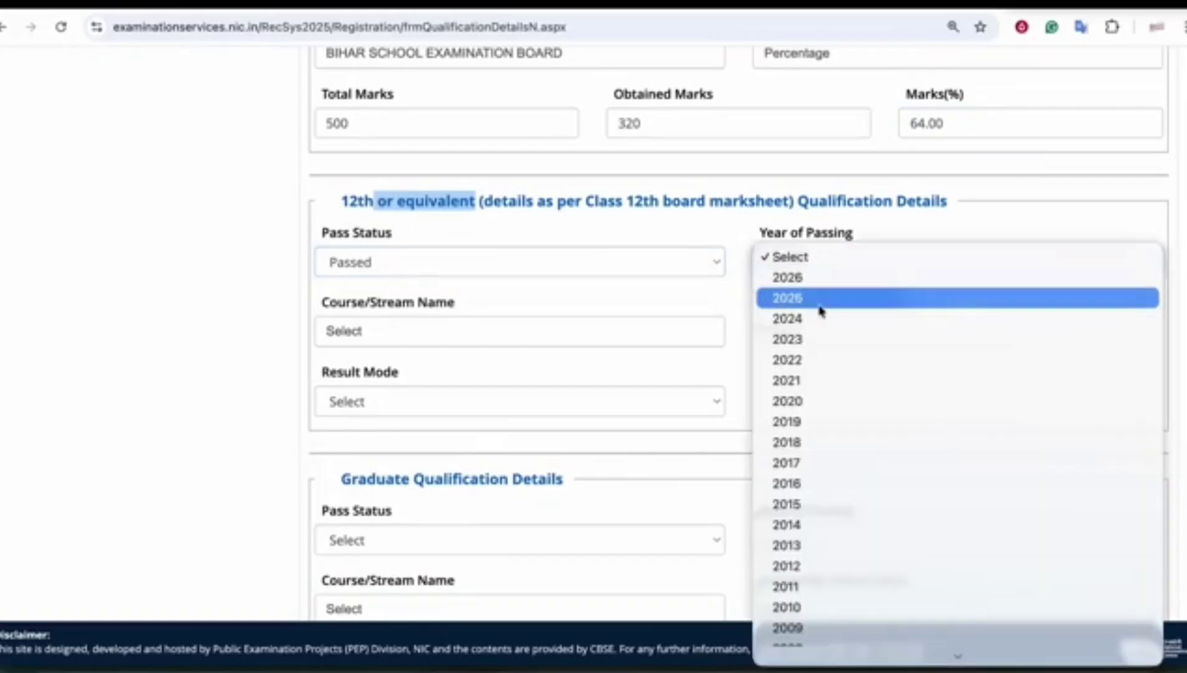
{"action": "left_click", "coordinate": [813, 260]}
{"action": "type", "text": "2015"}
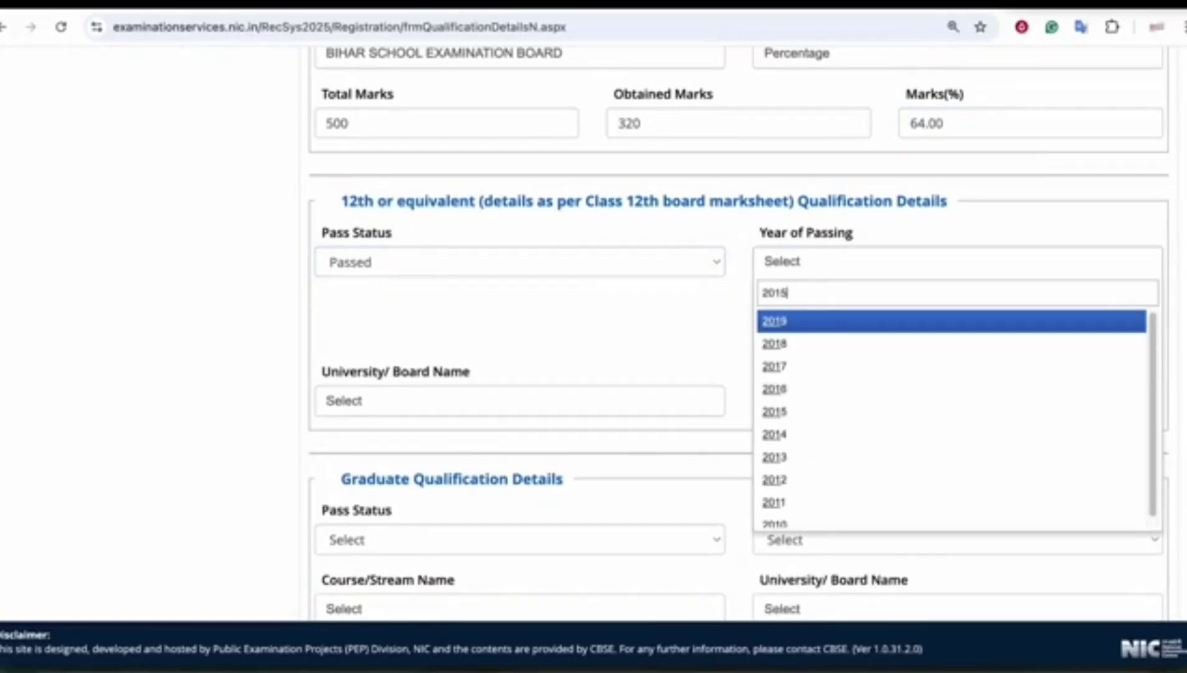
{"action": "key", "text": "Return"}
Set the 12th course to the Senior Secondary (Class XII) certificate
{"action": "left_click", "coordinate": [816, 337]}
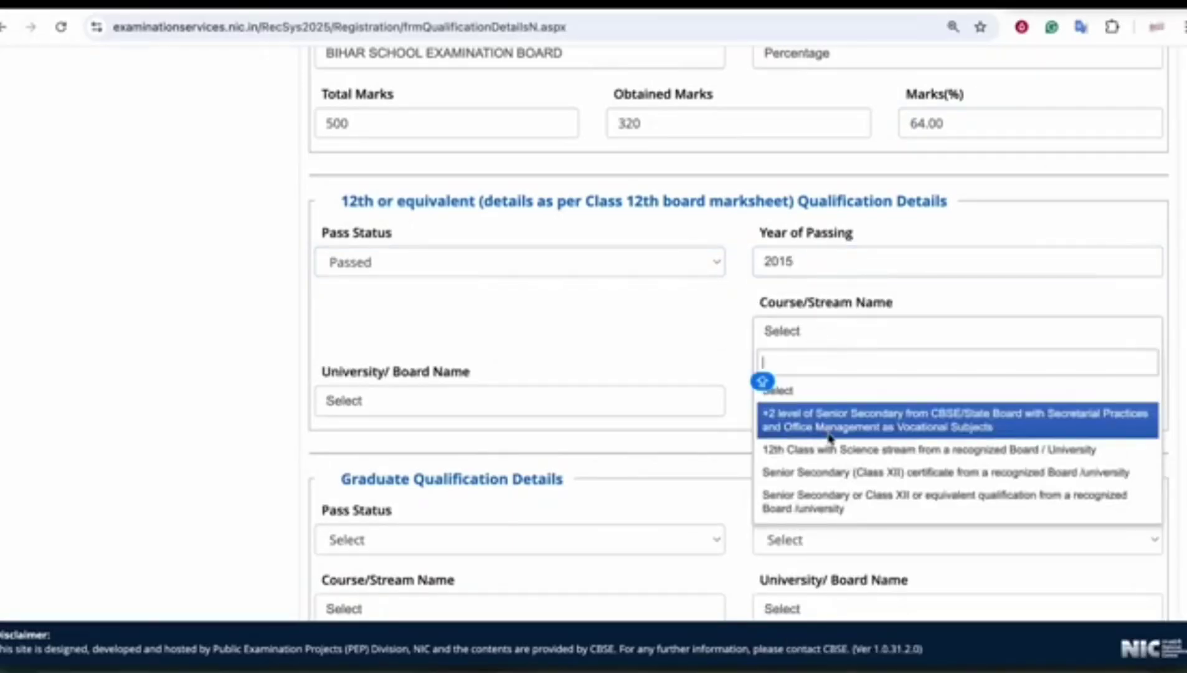
{"action": "left_click", "coordinate": [830, 430]}
{"action": "left_click", "coordinate": [819, 345]}
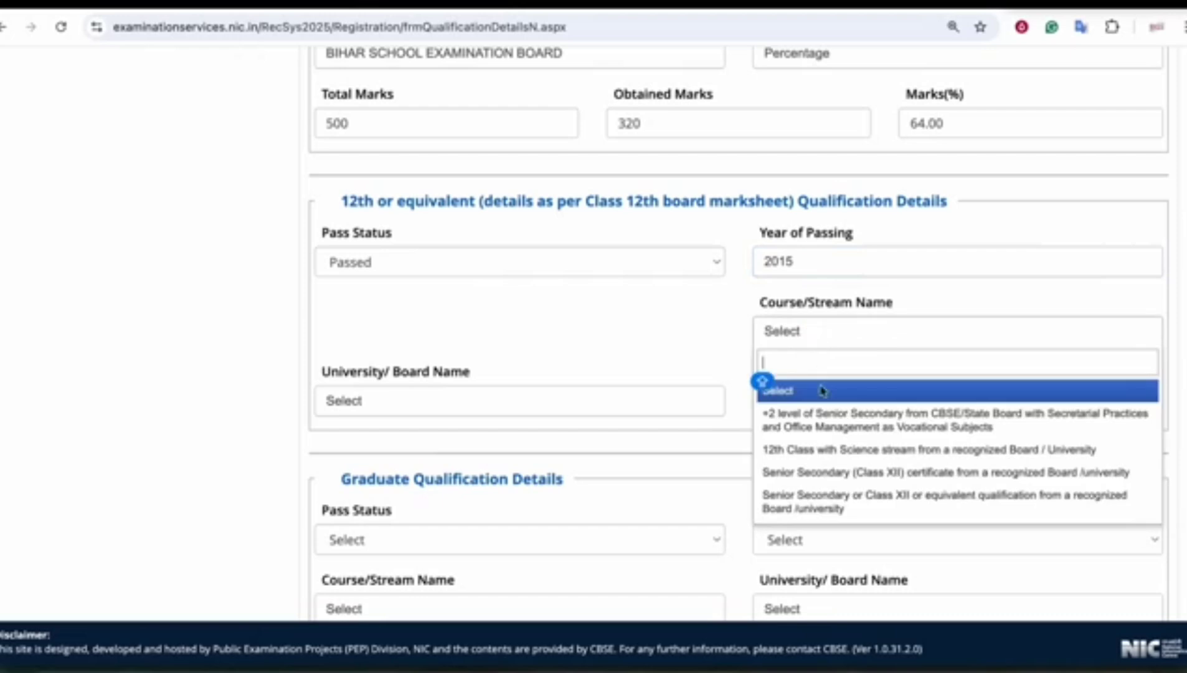
{"action": "left_click", "coordinate": [835, 450]}
{"action": "left_click", "coordinate": [416, 424]}
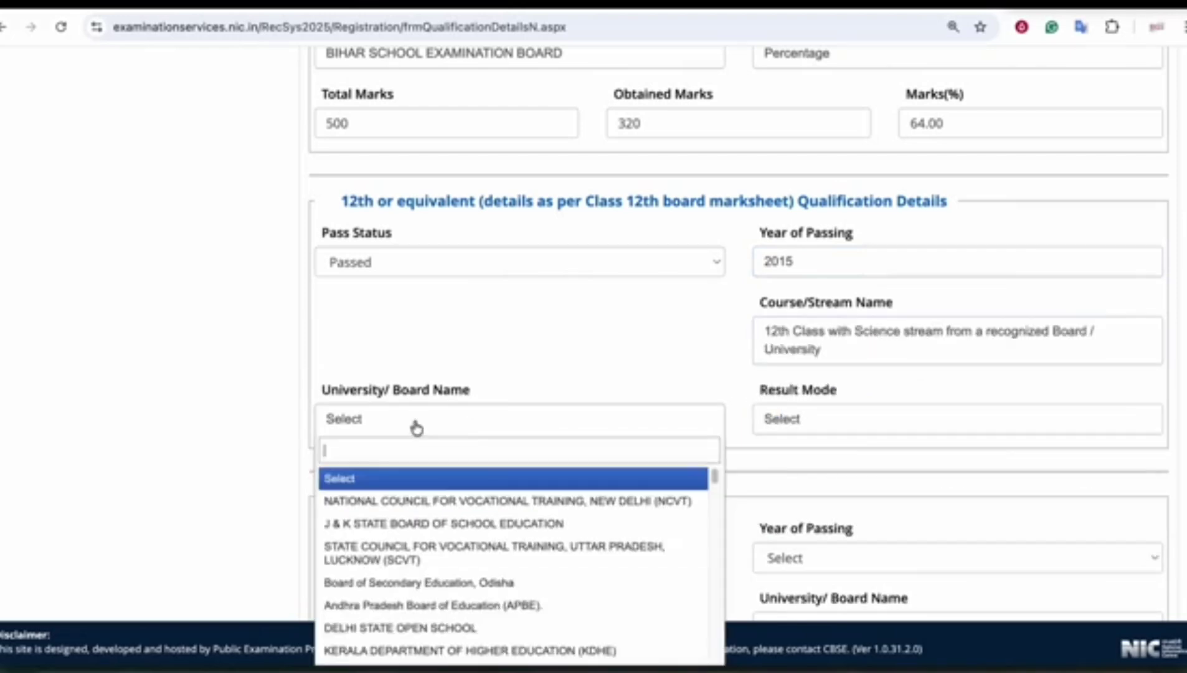
{"action": "key", "text": "Escape"}
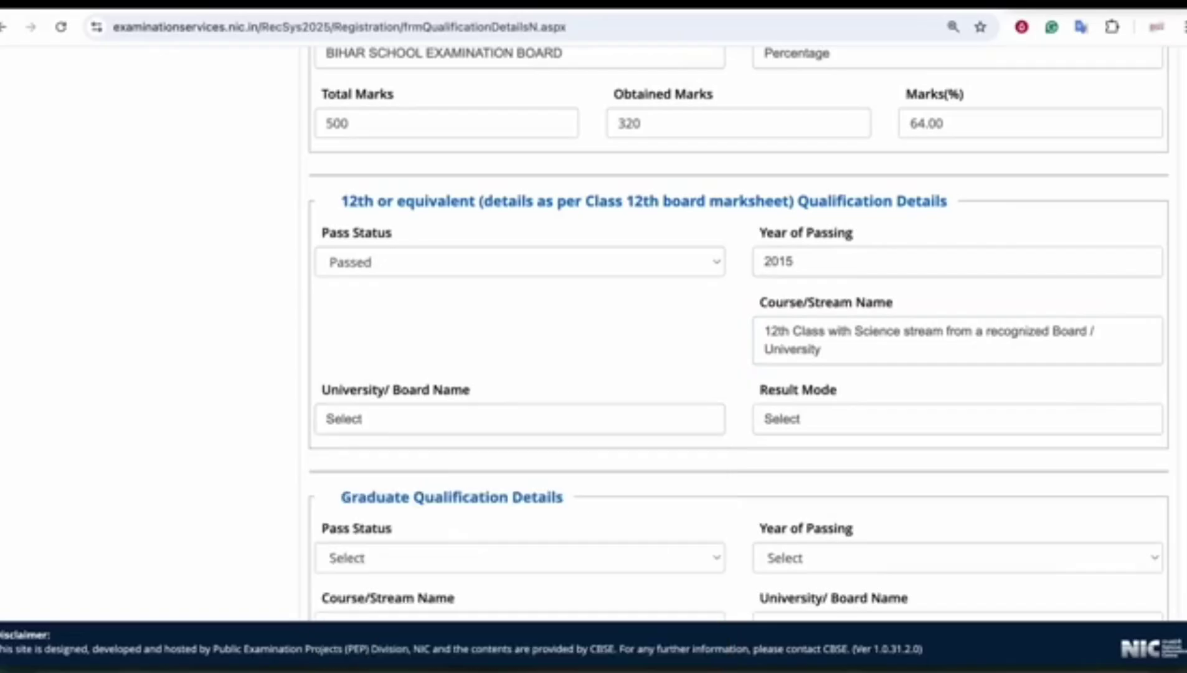
{"action": "left_click", "coordinate": [934, 342]}
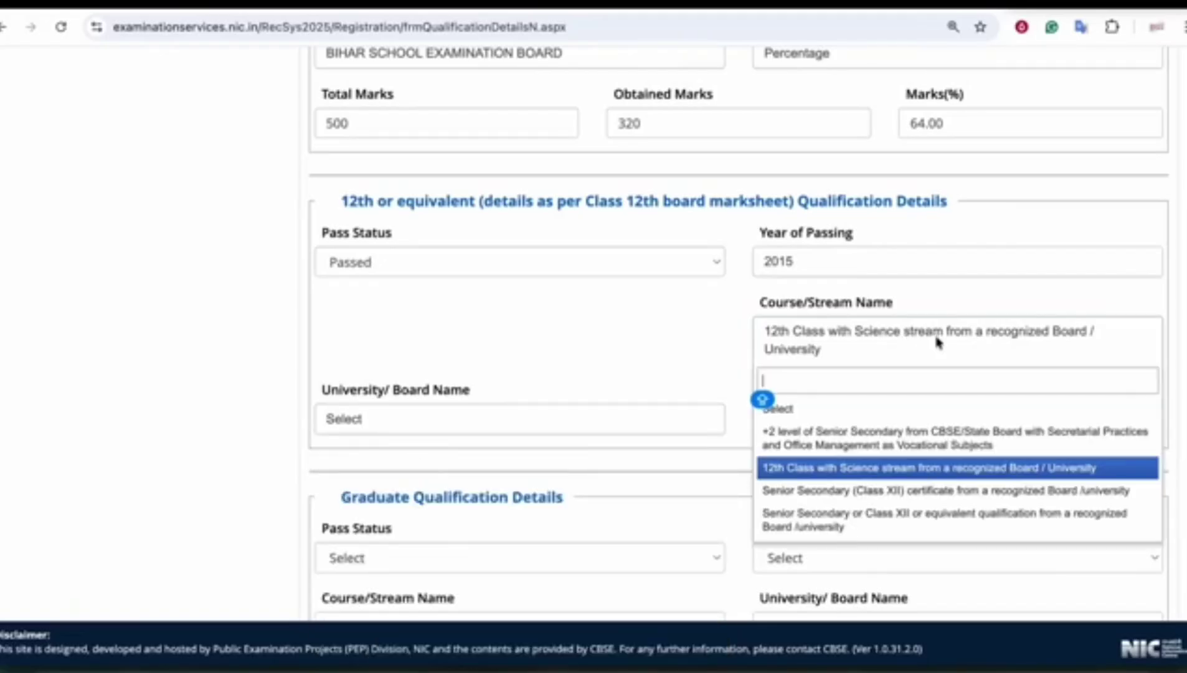
{"action": "left_click", "coordinate": [976, 491]}
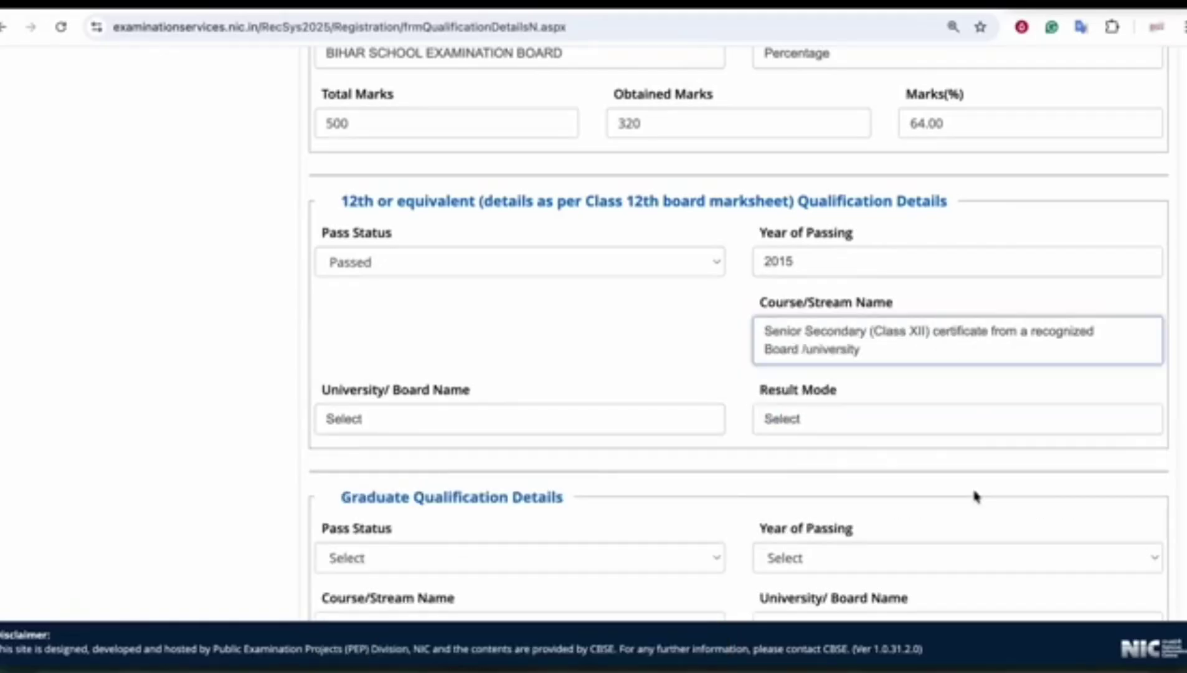
{"action": "left_click", "coordinate": [956, 351]}
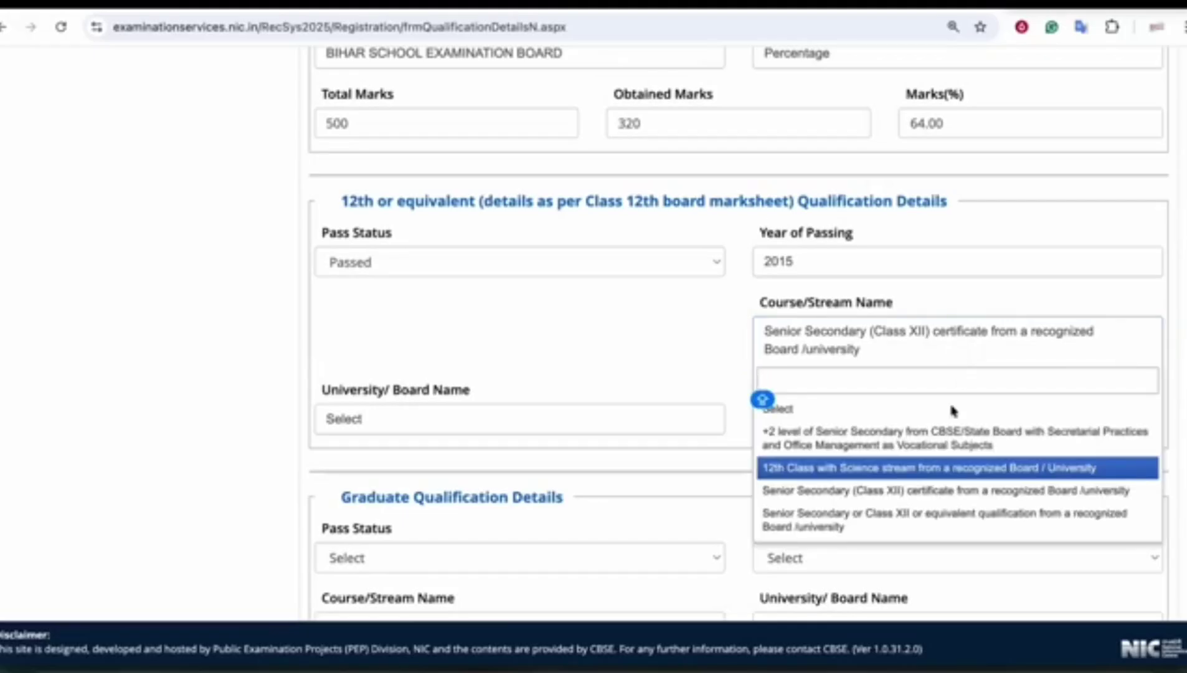
{"action": "left_click", "coordinate": [942, 437]}
{"action": "left_click", "coordinate": [969, 362]}
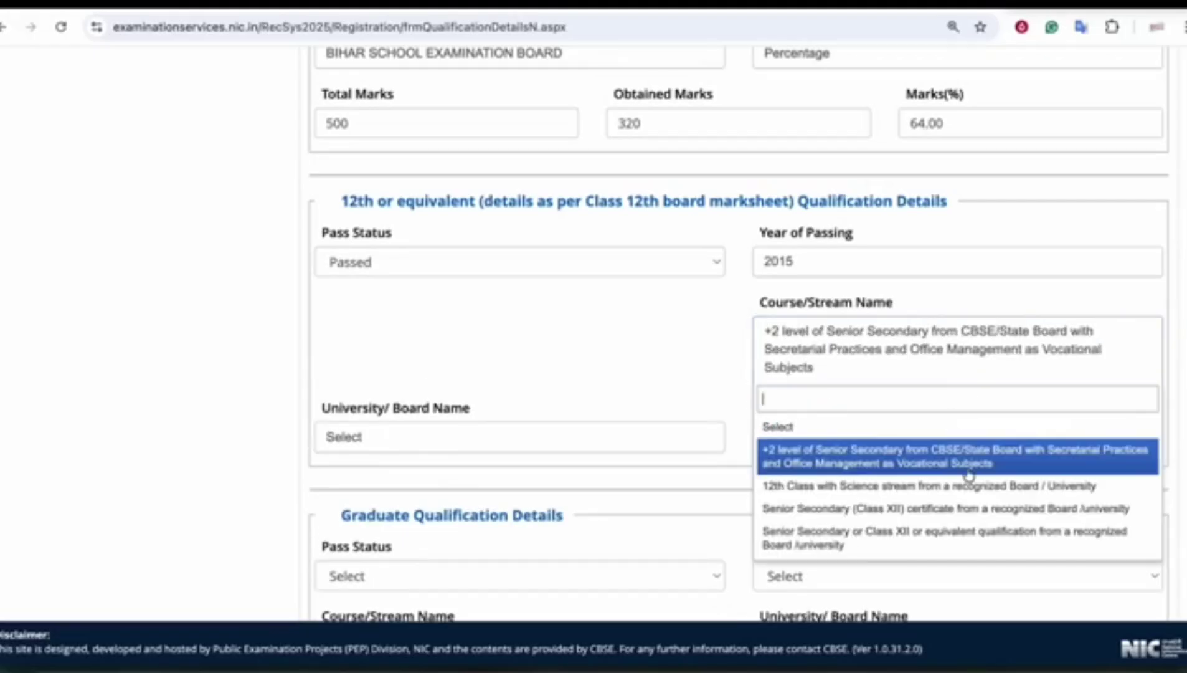
{"action": "left_click", "coordinate": [947, 544]}
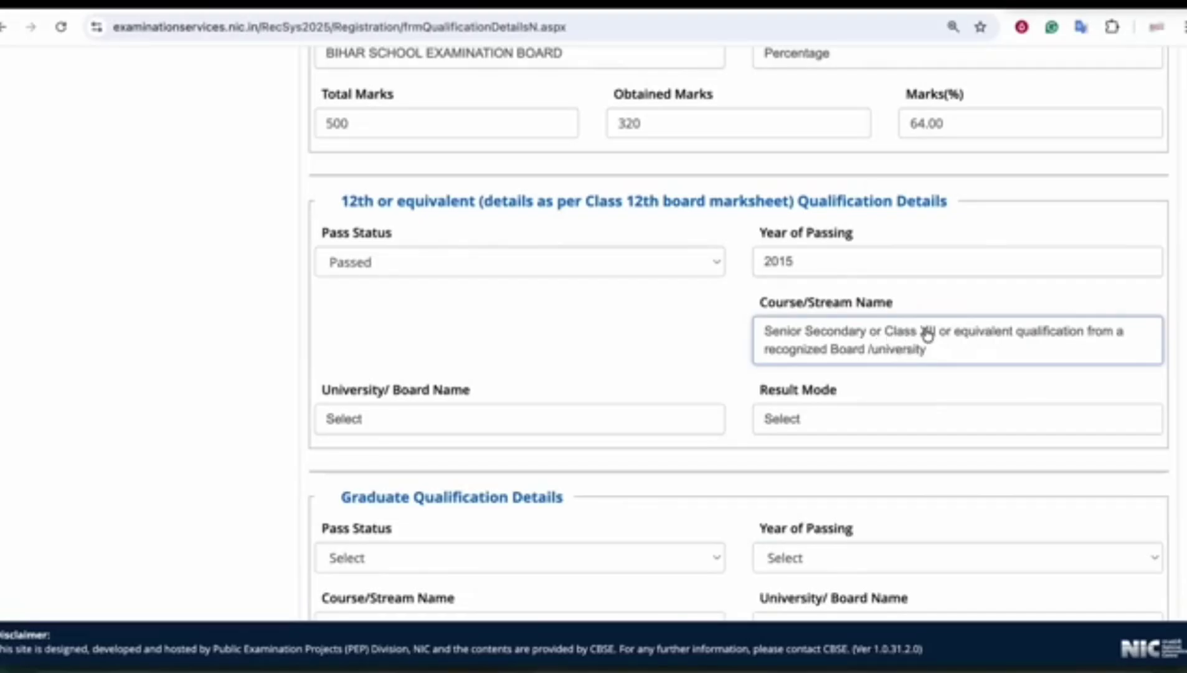
{"action": "left_click", "coordinate": [928, 338]}
{"action": "left_click", "coordinate": [934, 490]}
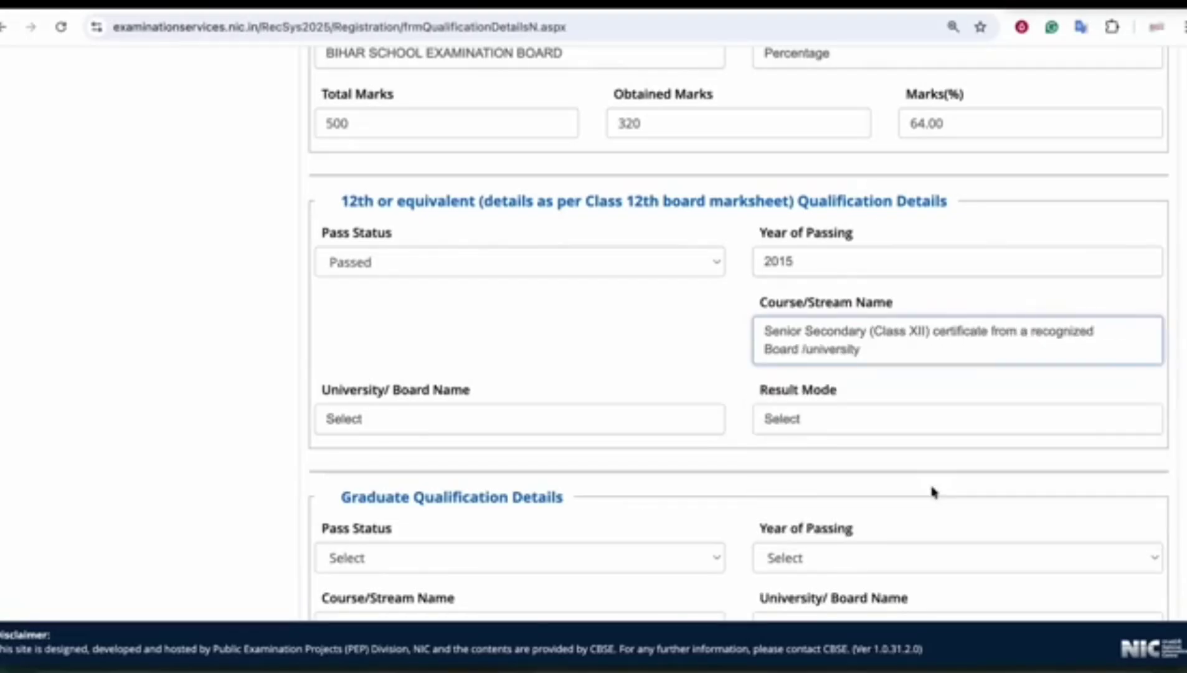
{"action": "left_click", "coordinate": [843, 342]}
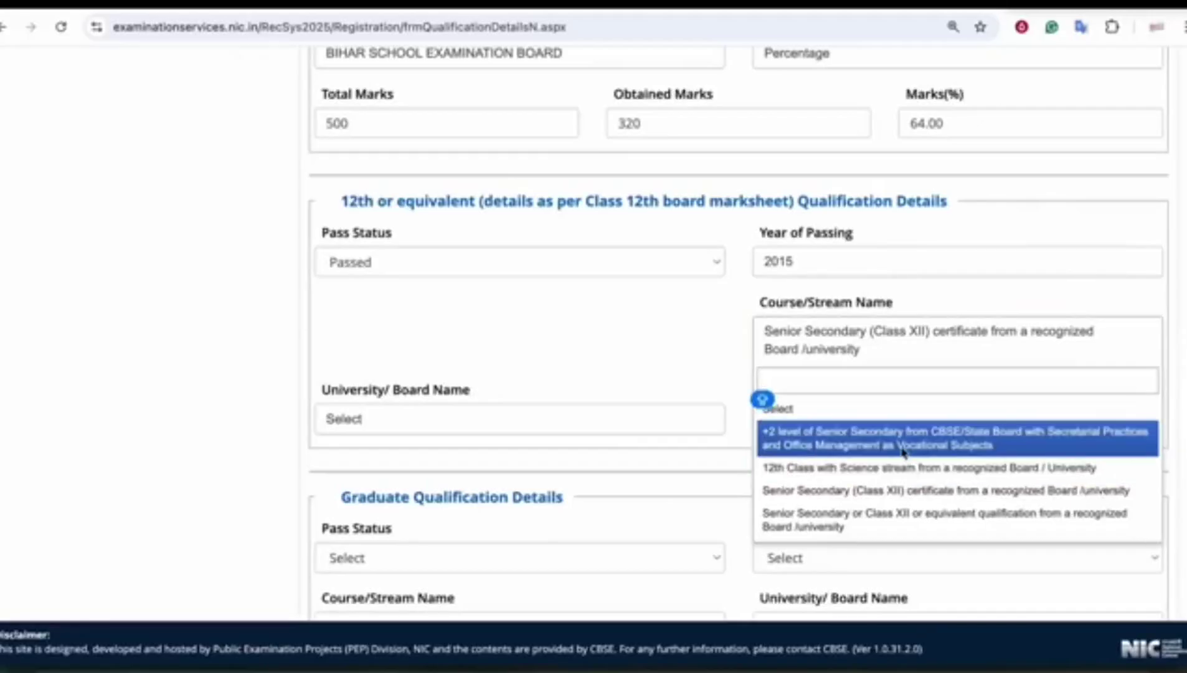
{"action": "left_click", "coordinate": [917, 492]}
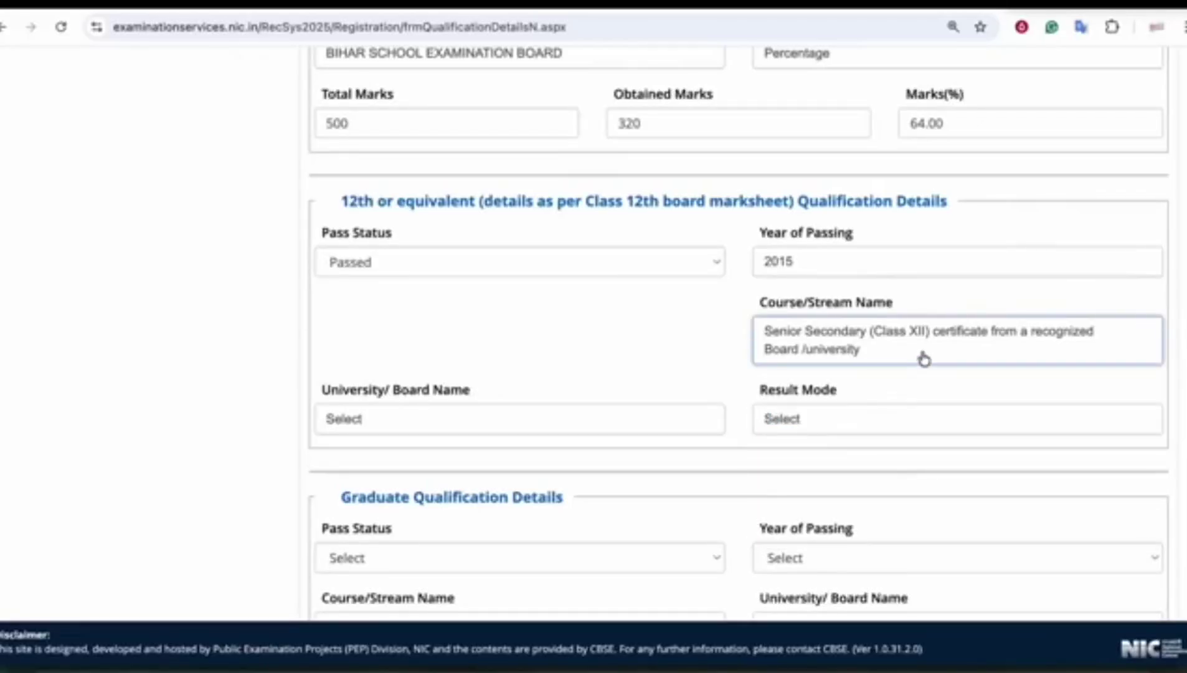
Choose BIHAR SCHOOL EXAMINATION BOARD for the 12th and set its result mode to Percentage
{"action": "left_click", "coordinate": [363, 419]}
{"action": "type", "text": "BIHAR"}
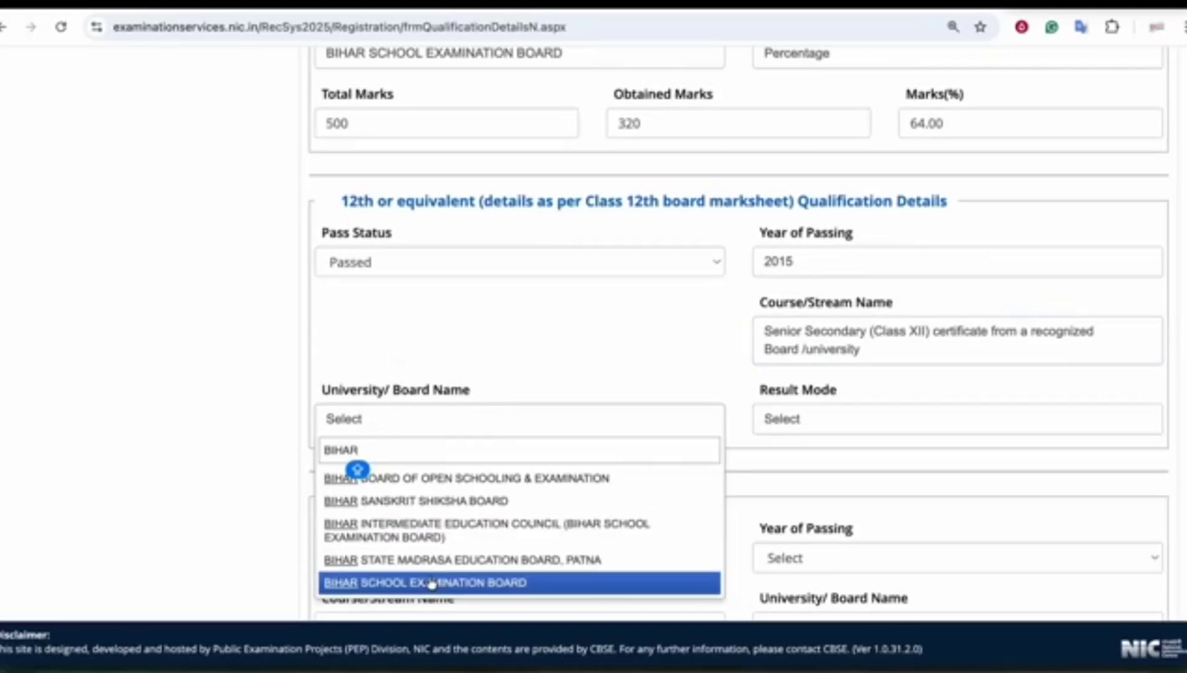
{"action": "left_click", "coordinate": [430, 583]}
{"action": "left_click", "coordinate": [810, 427]}
{"action": "left_click", "coordinate": [769, 498]}
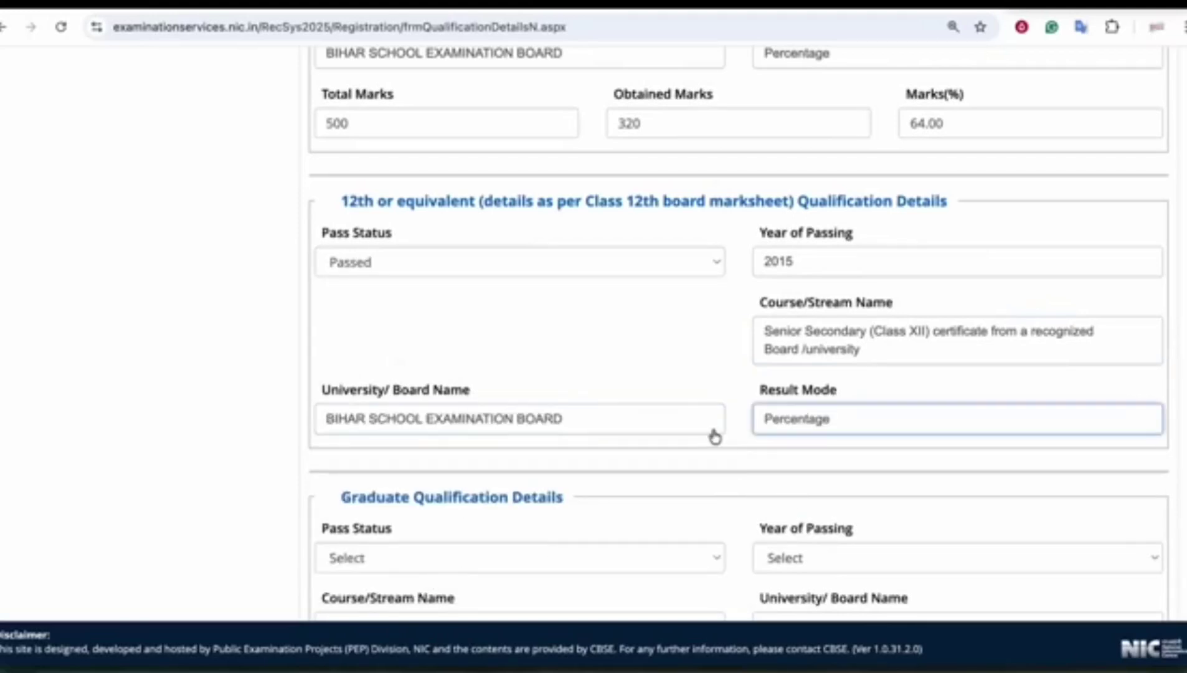
{"action": "scroll", "coordinate": [414, 382], "scroll_direction": "down", "scroll_amount": 2}
{"action": "scroll", "coordinate": [399, 367], "scroll_direction": "down", "scroll_amount": 1}
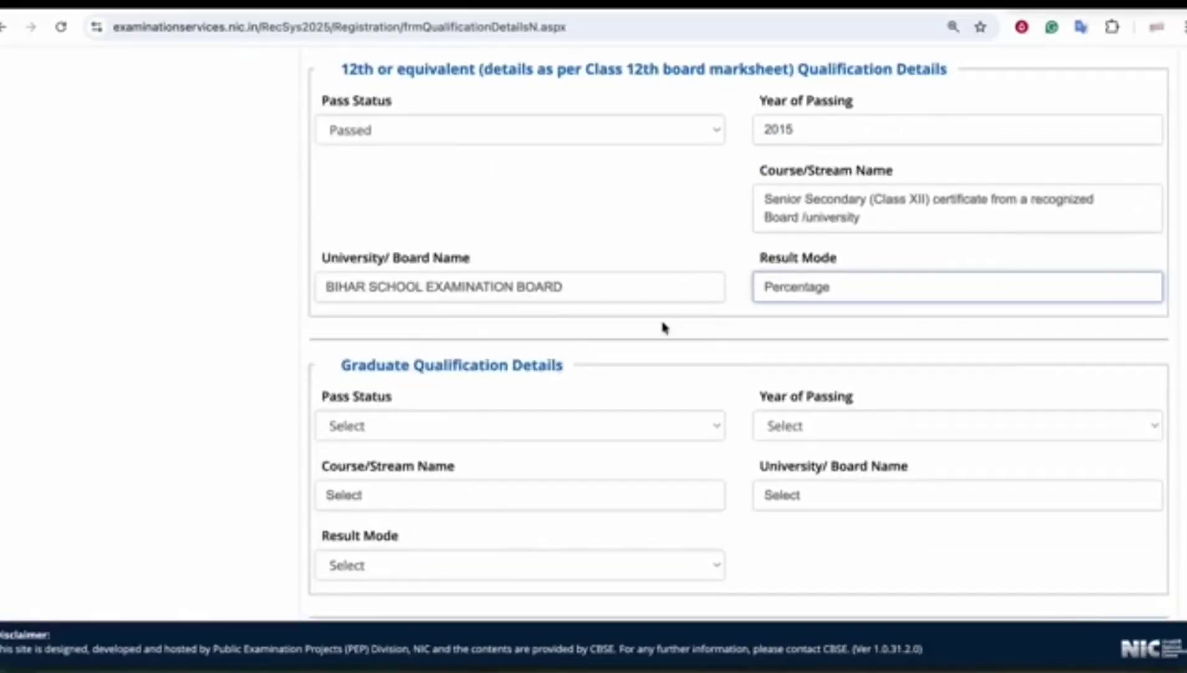
{"action": "scroll", "coordinate": [618, 349], "scroll_direction": "up", "scroll_amount": 1}
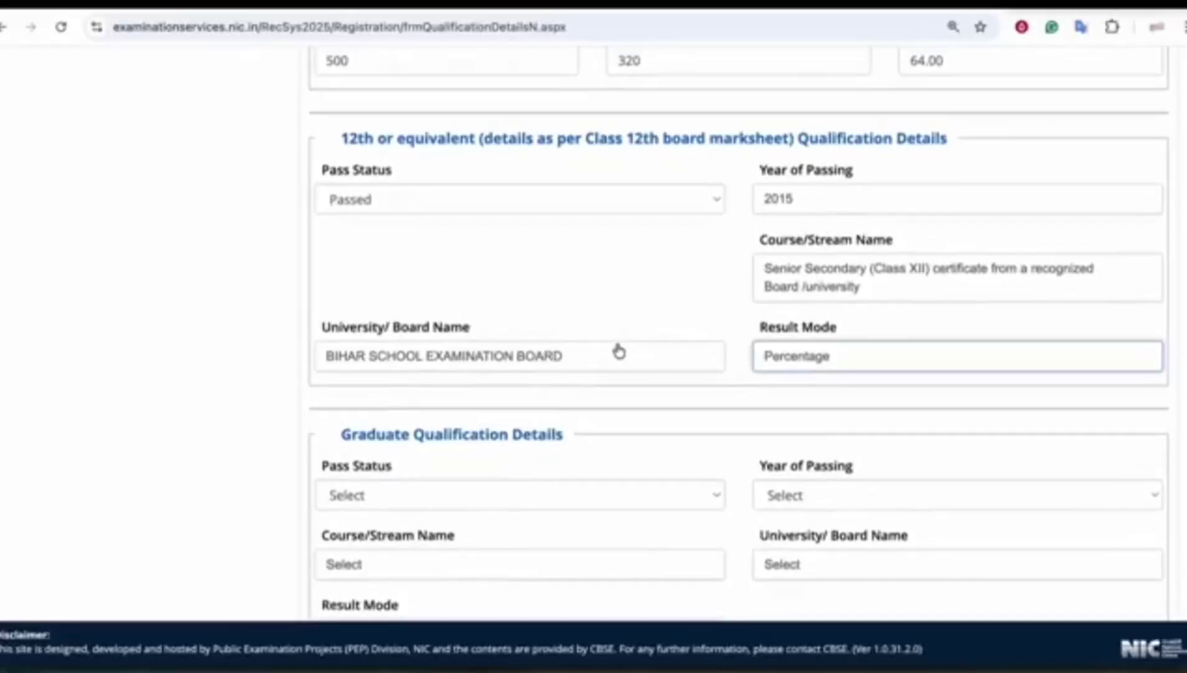
{"action": "scroll", "coordinate": [617, 347], "scroll_direction": "down", "scroll_amount": 2}
{"action": "scroll", "coordinate": [785, 451], "scroll_direction": "up", "scroll_amount": 4}
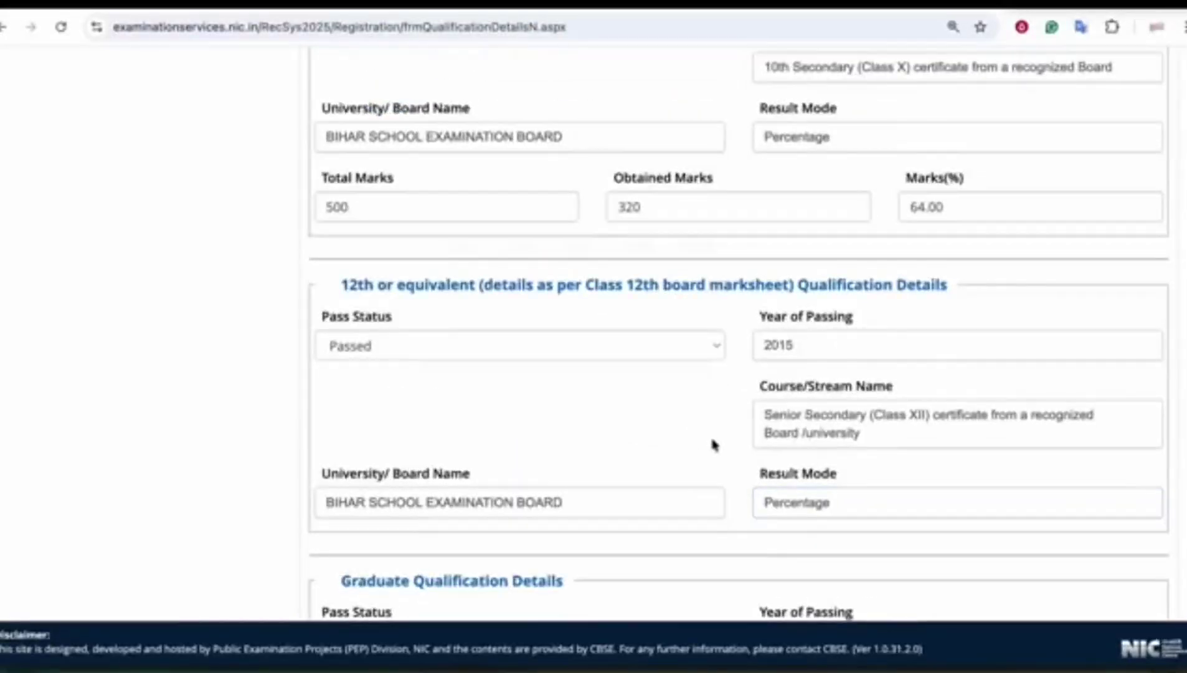
{"action": "scroll", "coordinate": [713, 445], "scroll_direction": "down", "scroll_amount": 4}
{"action": "left_click", "coordinate": [813, 411]}
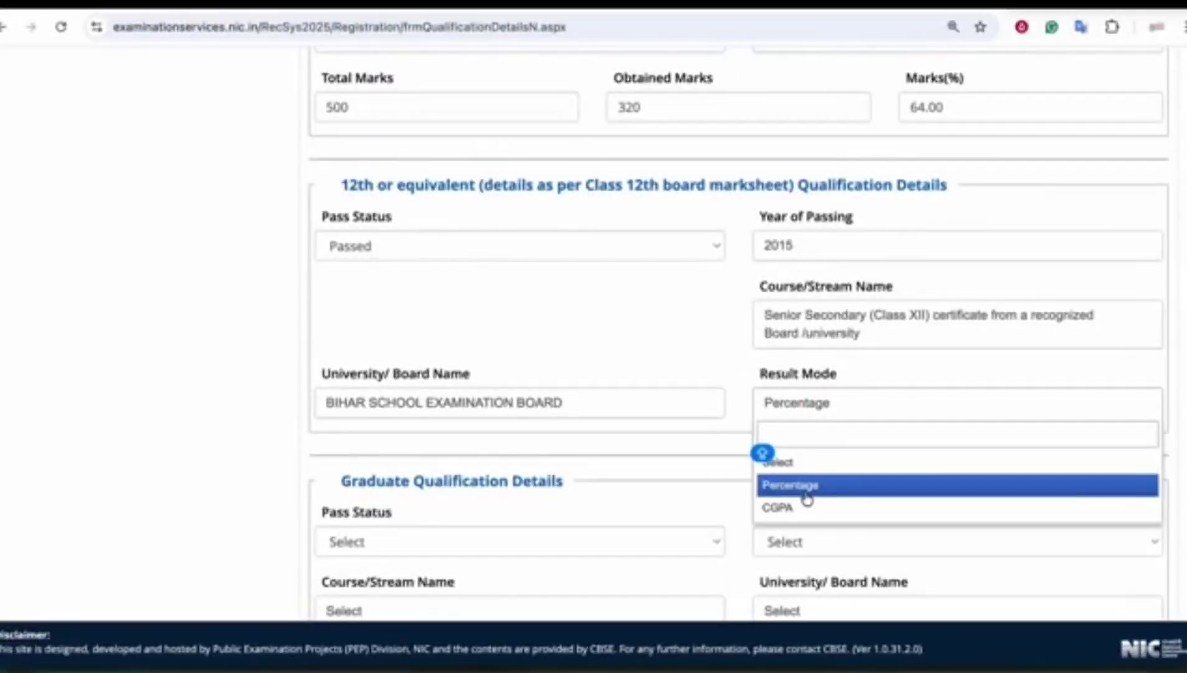
{"action": "left_click", "coordinate": [807, 495]}
Scroll past the blank Graduate and Post Graduate sections to the review page
{"action": "scroll", "coordinate": [661, 408], "scroll_direction": "down", "scroll_amount": 4}
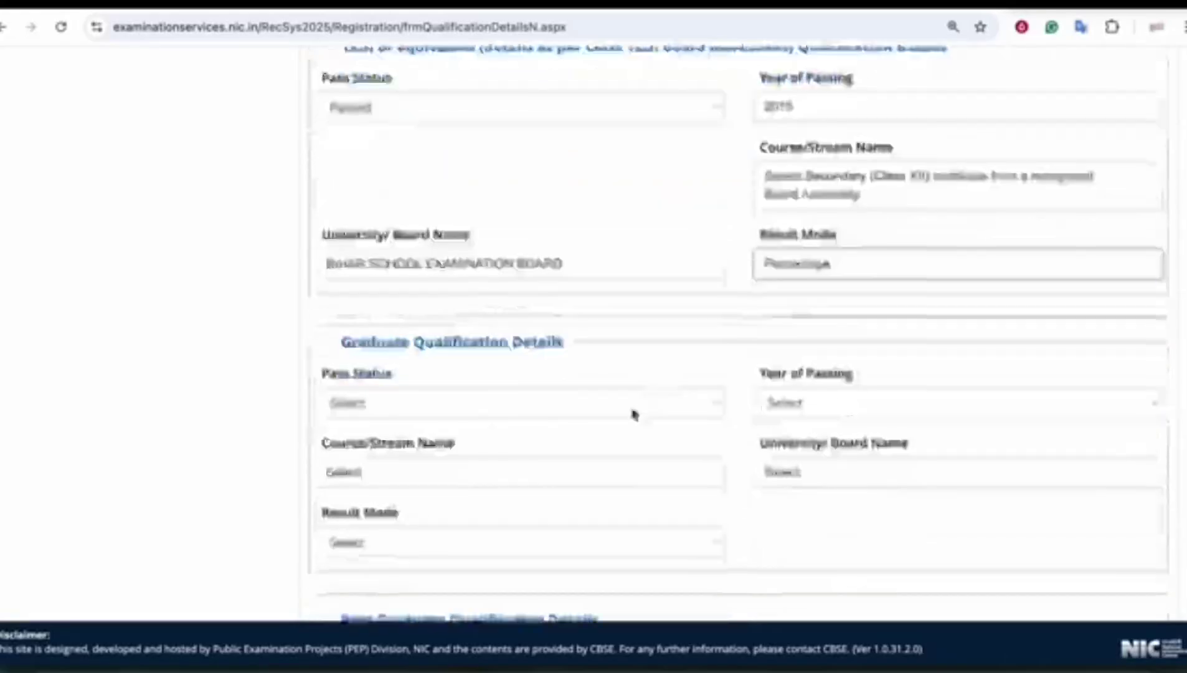
{"action": "left_click_drag", "start_coordinate": [362, 205], "coordinate": [517, 207]}
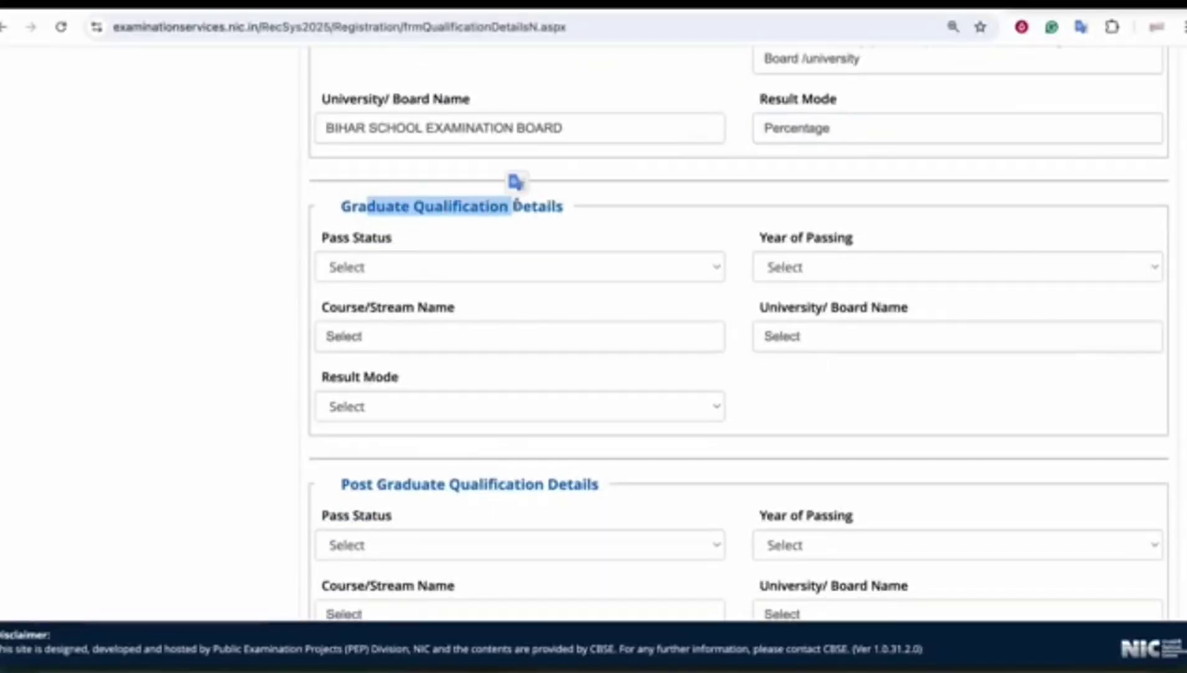
{"action": "scroll", "coordinate": [528, 295], "scroll_direction": "down", "scroll_amount": 3}
{"action": "left_click_drag", "start_coordinate": [377, 307], "coordinate": [564, 281]}
{"action": "left_click", "coordinate": [569, 307]}
{"action": "scroll", "coordinate": [571, 310], "scroll_direction": "down", "scroll_amount": 1}
Read the Review Page title and final submission instructions
{"action": "scroll", "coordinate": [579, 336], "scroll_direction": "down", "scroll_amount": 3}
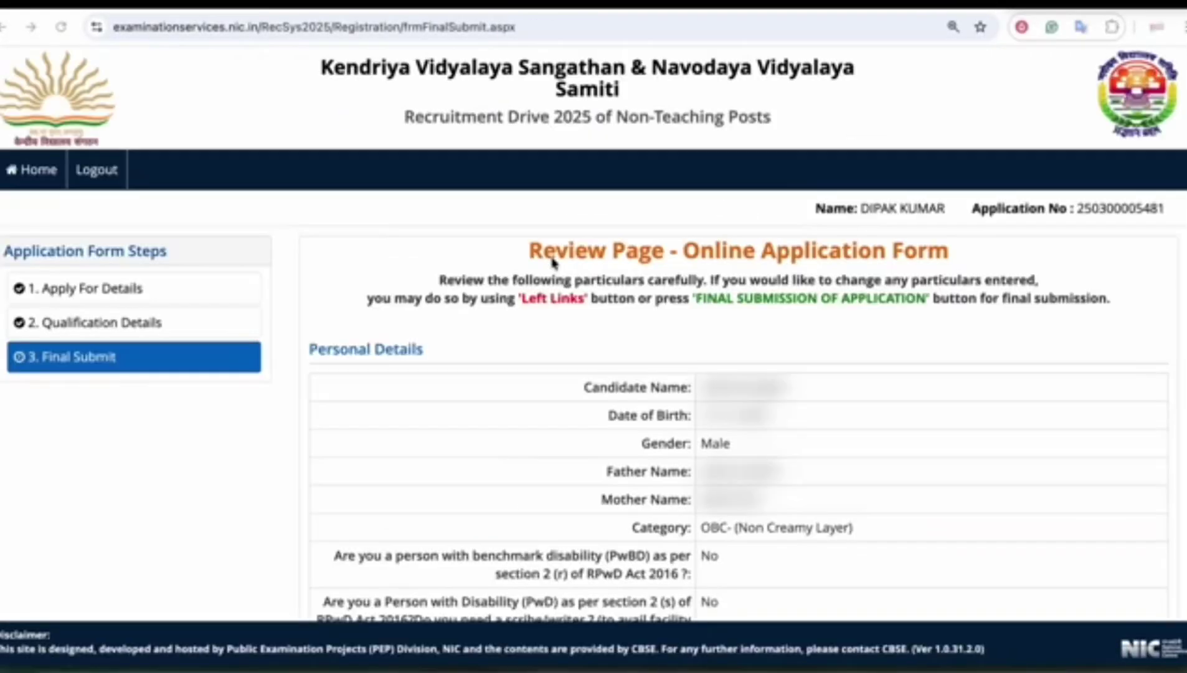
{"action": "double_click", "coordinate": [620, 247]}
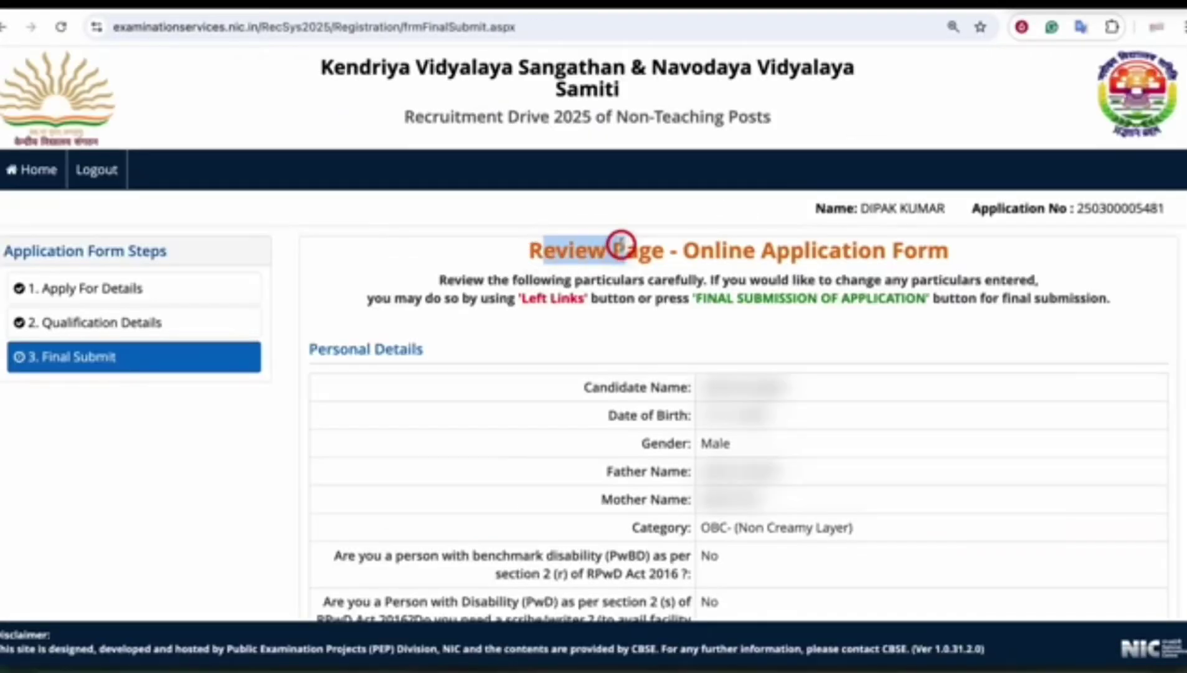
{"action": "left_click", "coordinate": [617, 250]}
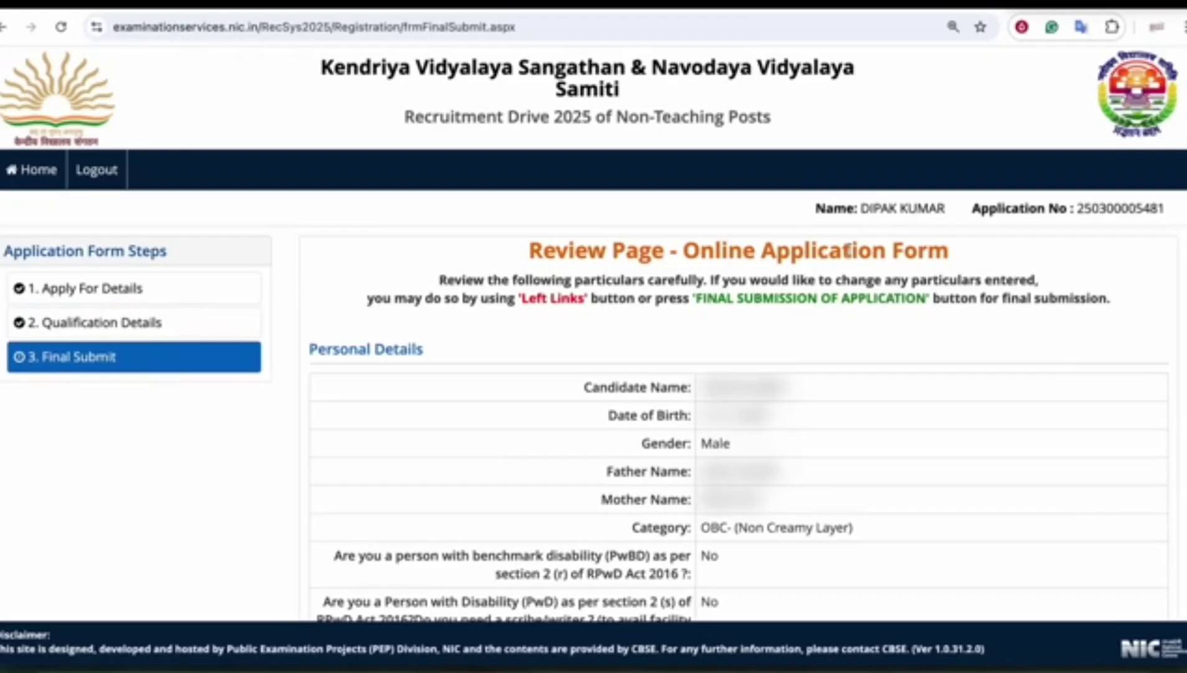
{"action": "left_click", "coordinate": [548, 254]}
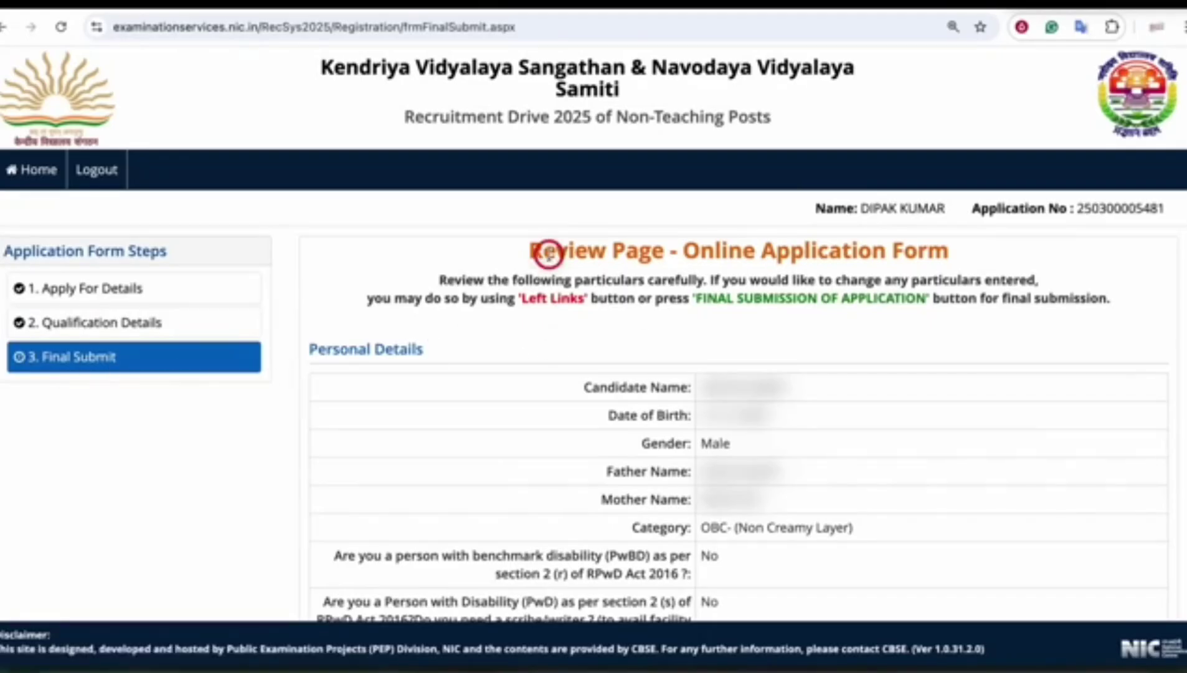
{"action": "left_click_drag", "start_coordinate": [608, 251], "coordinate": [811, 249]}
{"action": "left_click", "coordinate": [758, 255]}
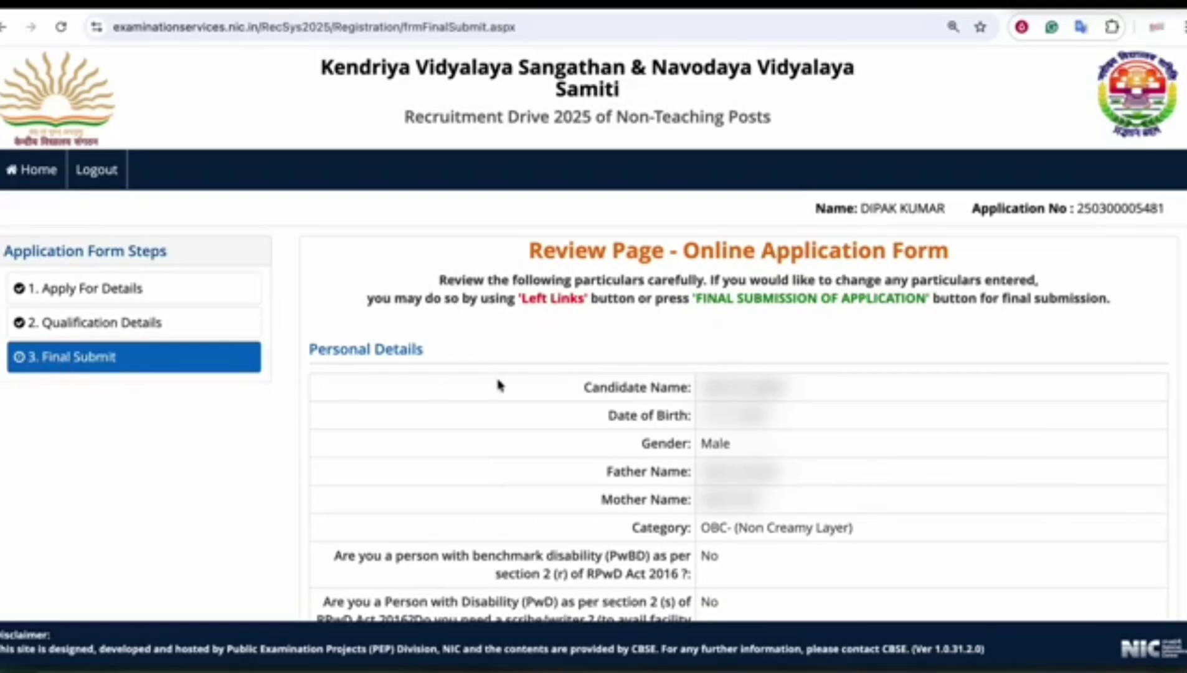
{"action": "left_click_drag", "start_coordinate": [700, 250], "coordinate": [829, 251]}
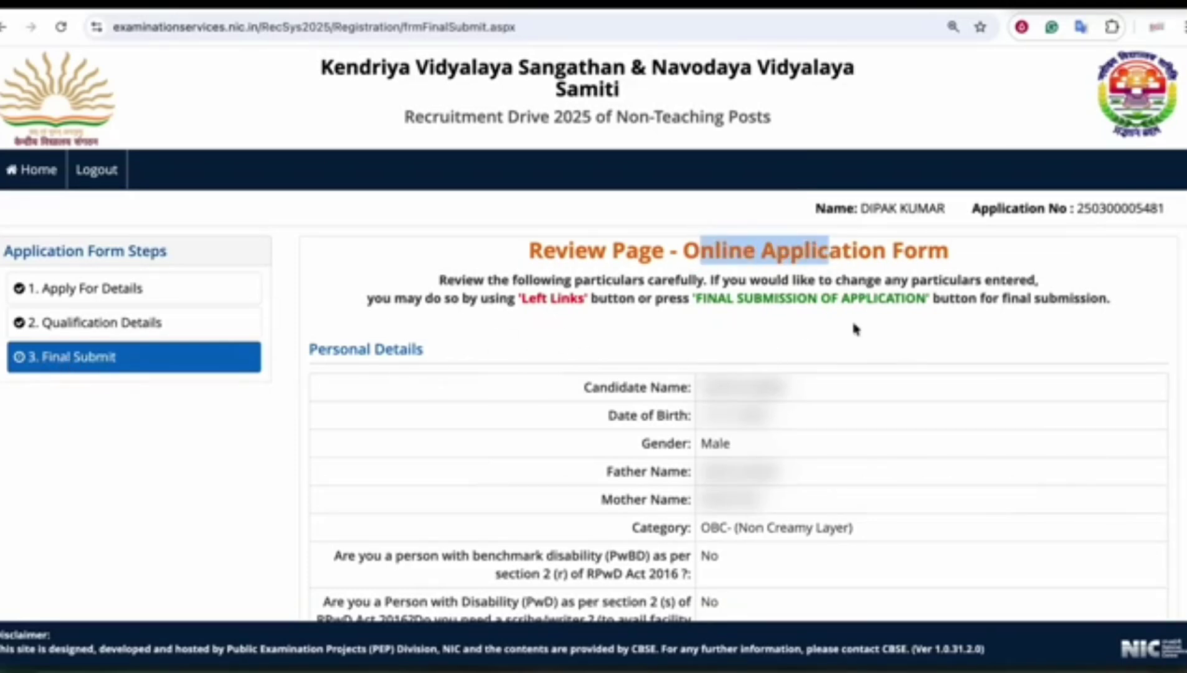
{"action": "left_click_drag", "start_coordinate": [746, 304], "coordinate": [882, 291]}
{"action": "left_click", "coordinate": [883, 292]}
{"action": "scroll", "coordinate": [1107, 563], "scroll_direction": "down", "scroll_amount": 10}
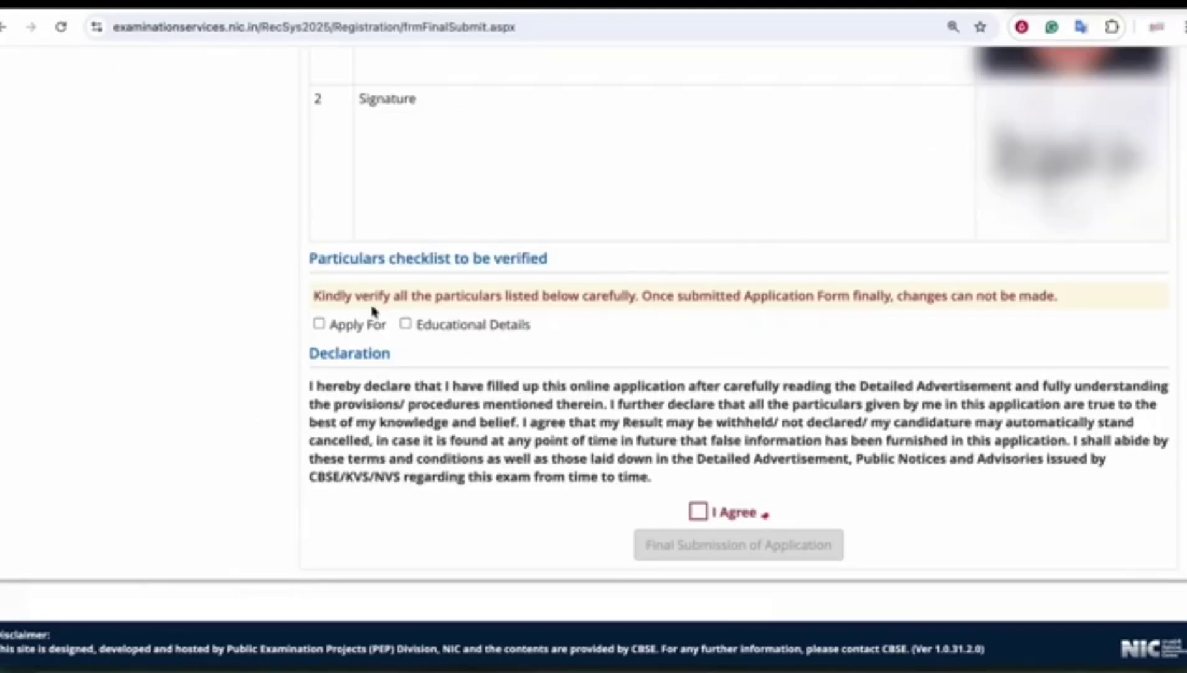
Tick Apply For, Educational Details and I Agree, then confirm the final submission
{"action": "left_click", "coordinate": [319, 324]}
{"action": "left_click", "coordinate": [407, 326]}
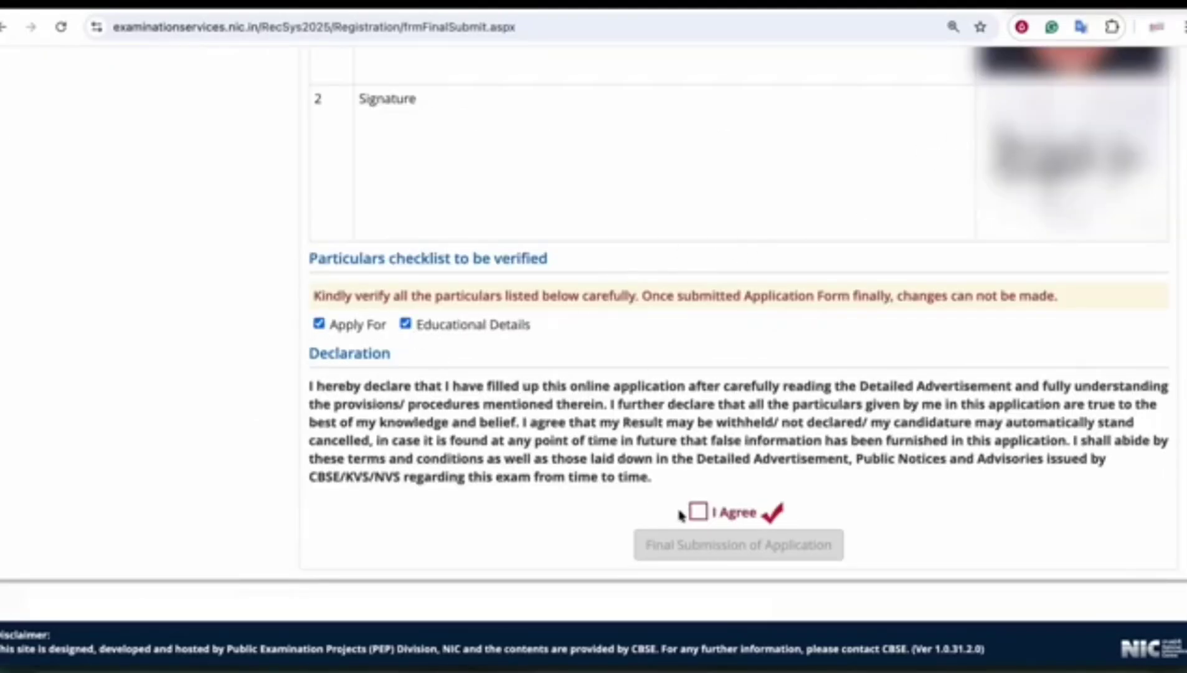
{"action": "left_click", "coordinate": [698, 511]}
{"action": "left_click", "coordinate": [708, 549]}
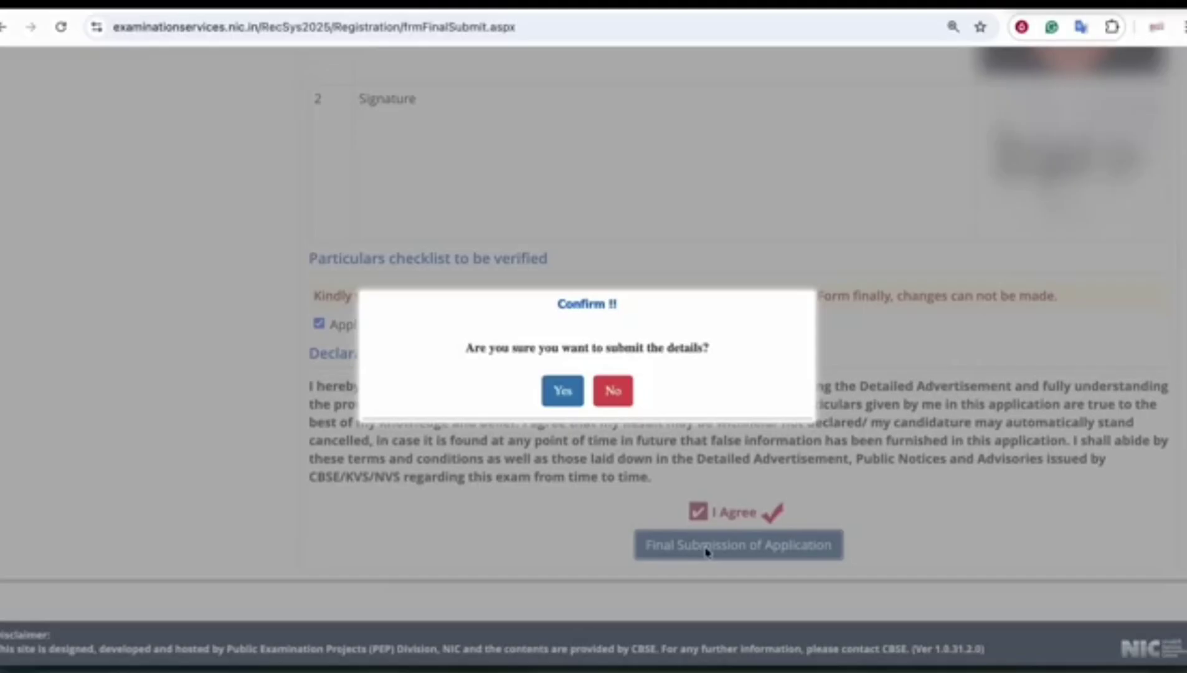
{"action": "left_click", "coordinate": [570, 398]}
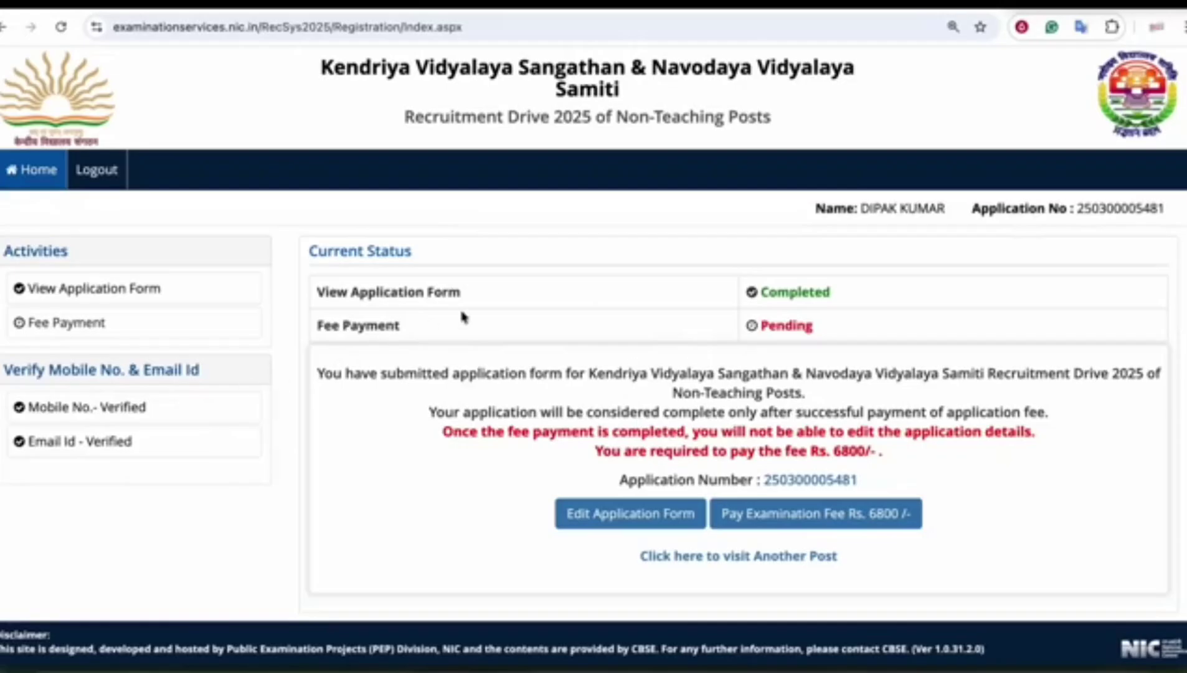
{"action": "left_click_drag", "start_coordinate": [535, 116], "coordinate": [701, 119]}
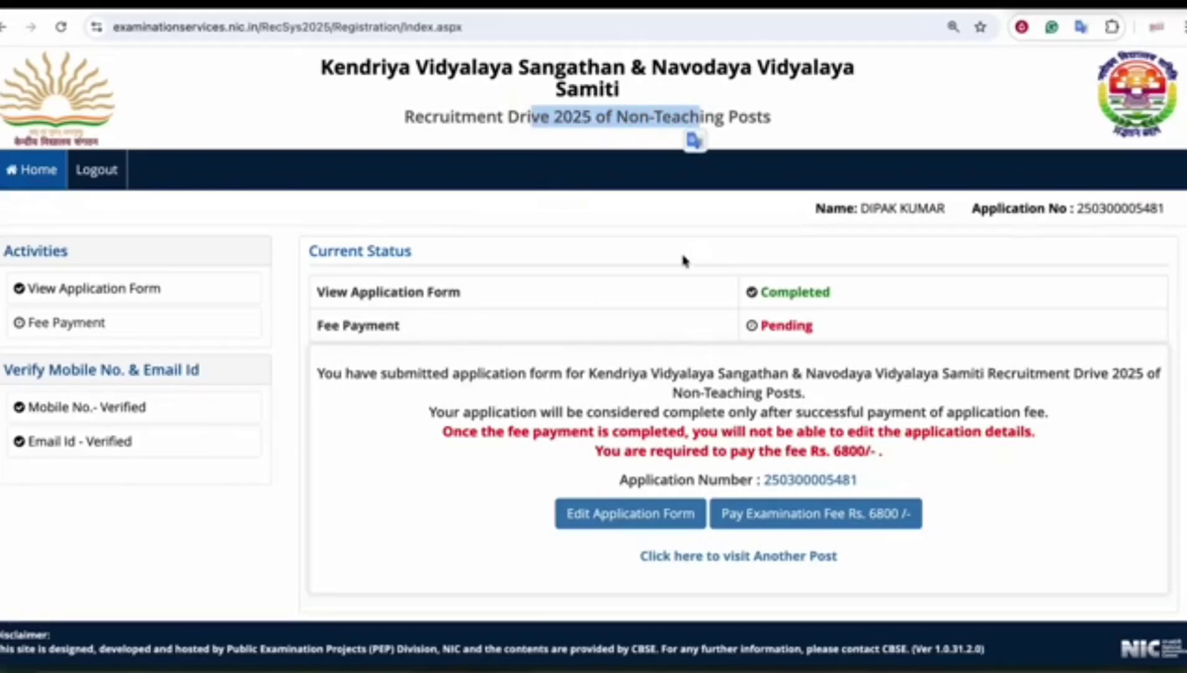
{"action": "left_click", "coordinate": [567, 344]}
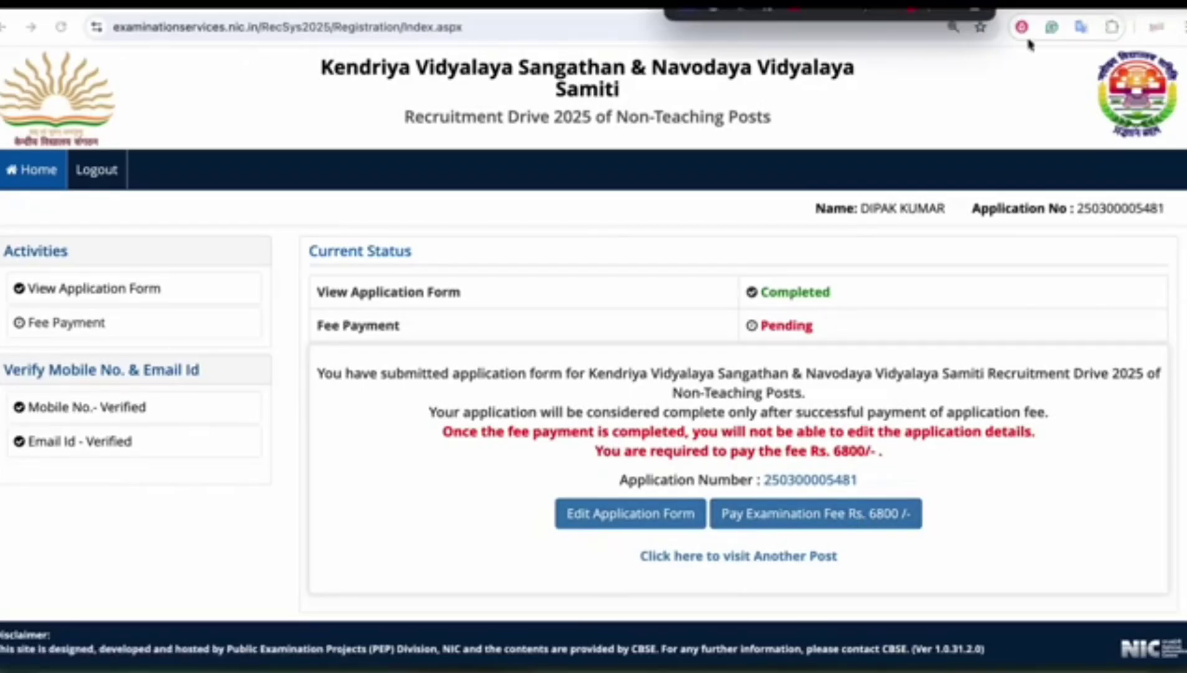
{"action": "left_click_drag", "start_coordinate": [715, 246], "coordinate": [654, 305]}
{"action": "mouse_move", "coordinate": [688, 308]}
{"action": "left_mouse_down"}
{"action": "mouse_move", "coordinate": [649, 190]}
{"action": "mouse_move", "coordinate": [689, 309]}
{"action": "left_mouse_up"}
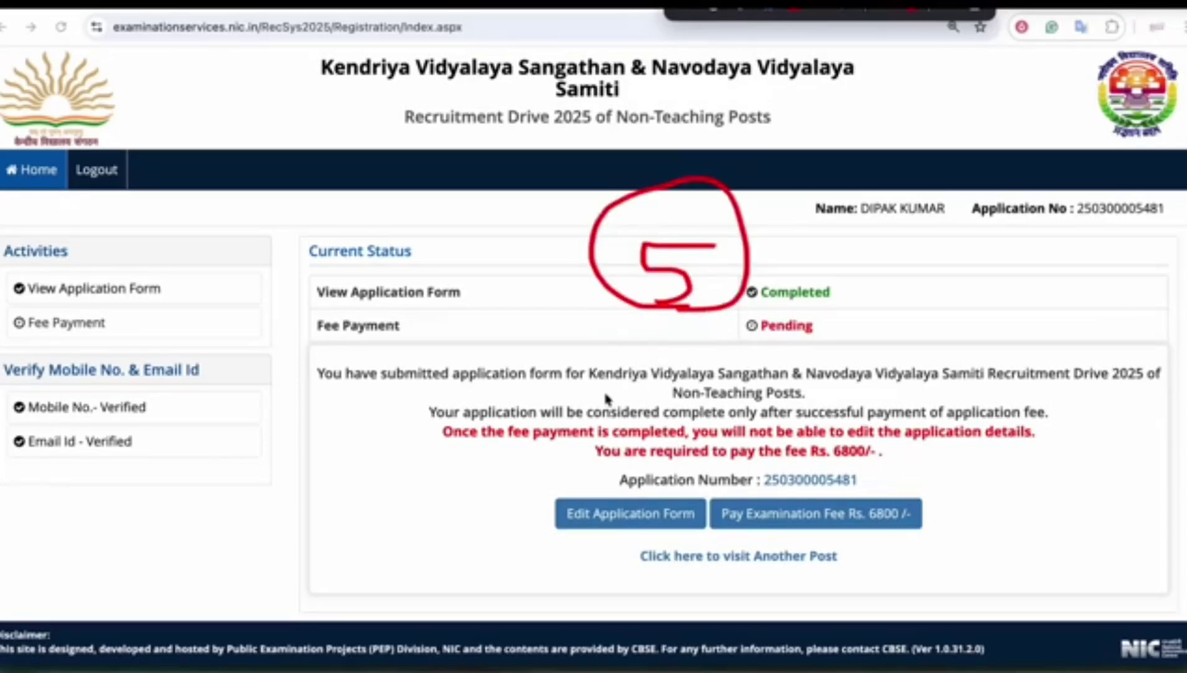
{"action": "mouse_move", "coordinate": [836, 460]}
{"action": "left_mouse_down"}
{"action": "mouse_move", "coordinate": [893, 454]}
{"action": "mouse_move", "coordinate": [813, 453]}
{"action": "mouse_move", "coordinate": [871, 455]}
{"action": "left_mouse_up"}
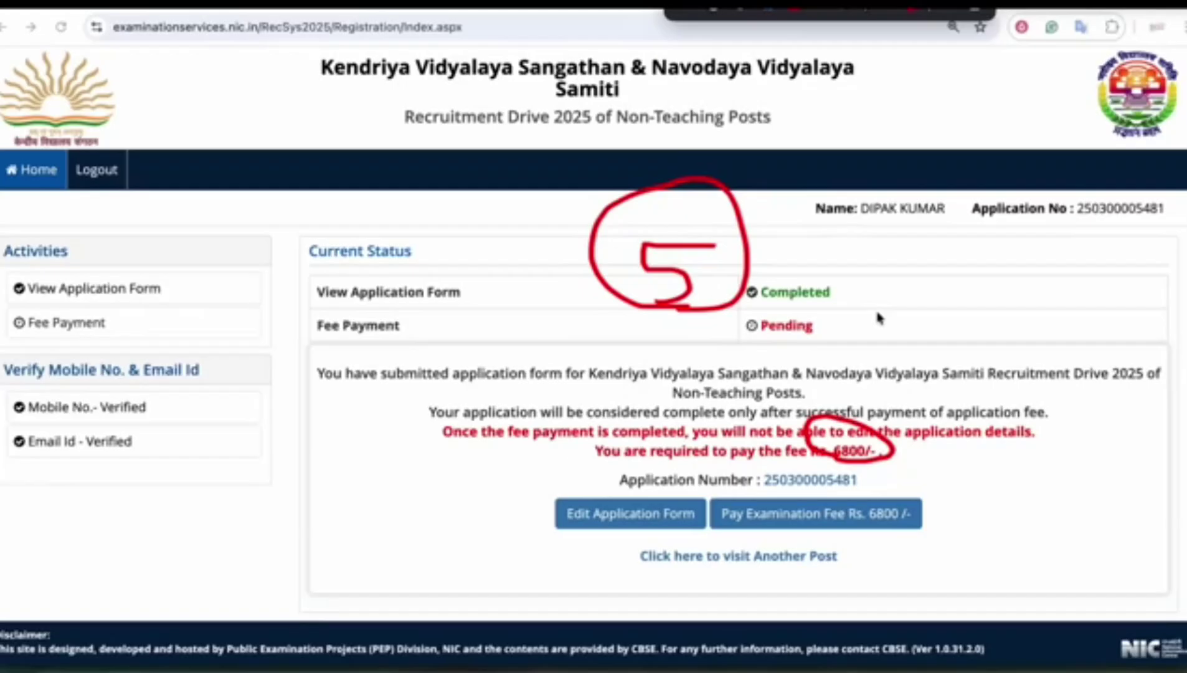
{"action": "mouse_move", "coordinate": [925, 266]}
{"action": "left_mouse_down"}
{"action": "mouse_move", "coordinate": [935, 261]}
{"action": "mouse_move", "coordinate": [941, 320]}
{"action": "left_mouse_up"}
{"action": "left_click_drag", "start_coordinate": [928, 329], "coordinate": [944, 334]}
{"action": "left_click", "coordinate": [974, 11]}
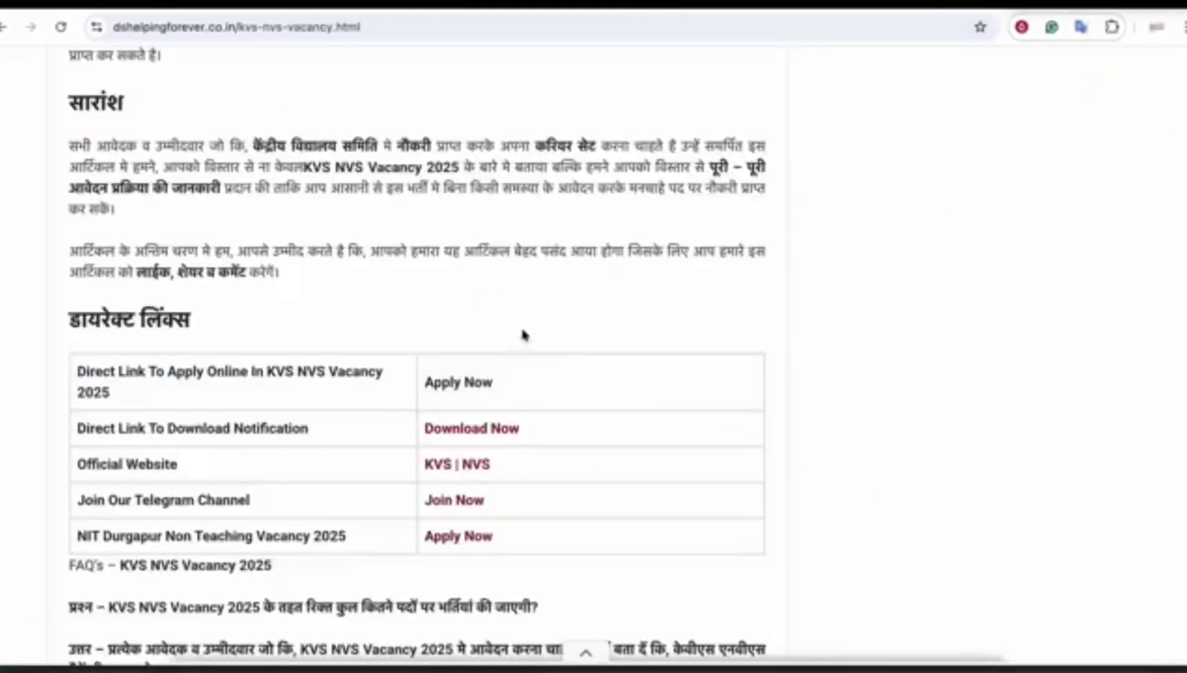
Scroll through the KVS NVS Vacancy 2025 article's vacancy, age-limit and salary tables
{"action": "scroll", "coordinate": [522, 334], "scroll_direction": "up", "scroll_amount": 20}
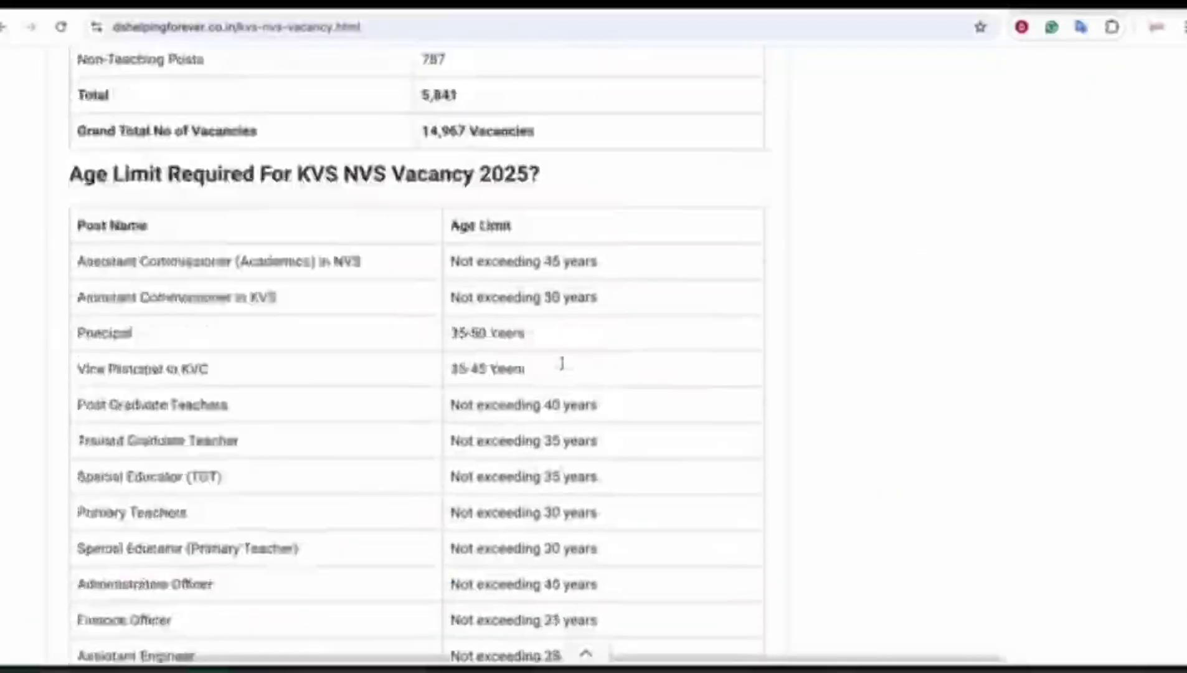
{"action": "scroll", "coordinate": [555, 362], "scroll_direction": "up", "scroll_amount": 15}
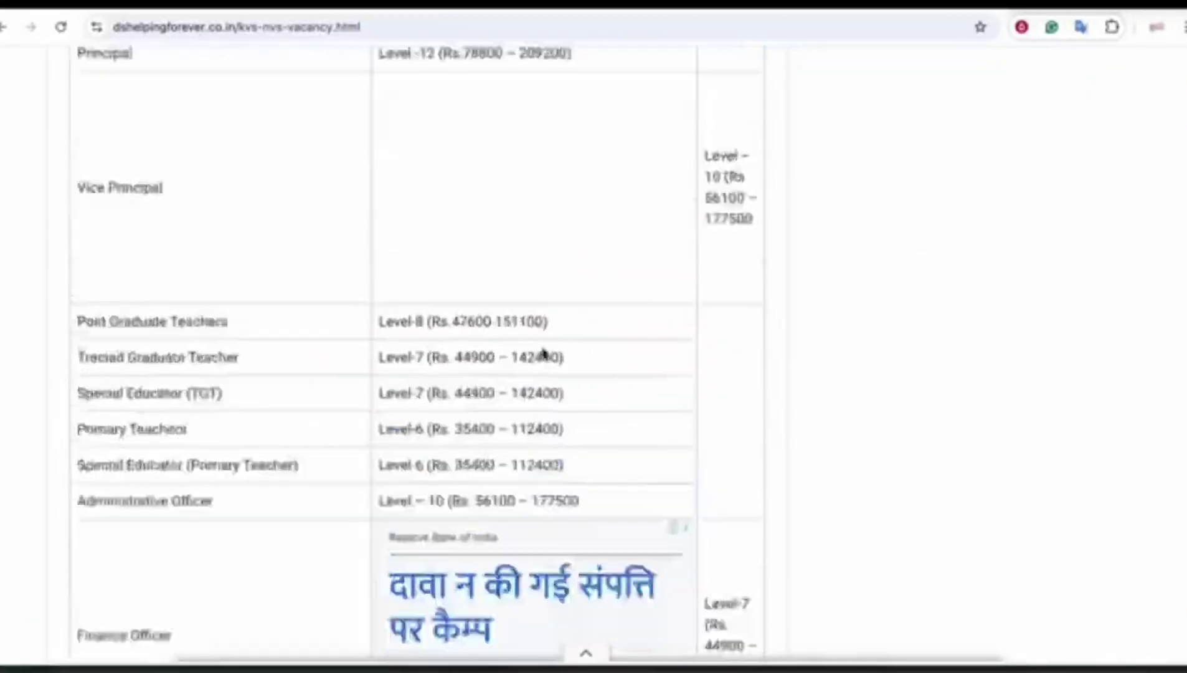
{"action": "scroll", "coordinate": [544, 356], "scroll_direction": "up", "scroll_amount": 15}
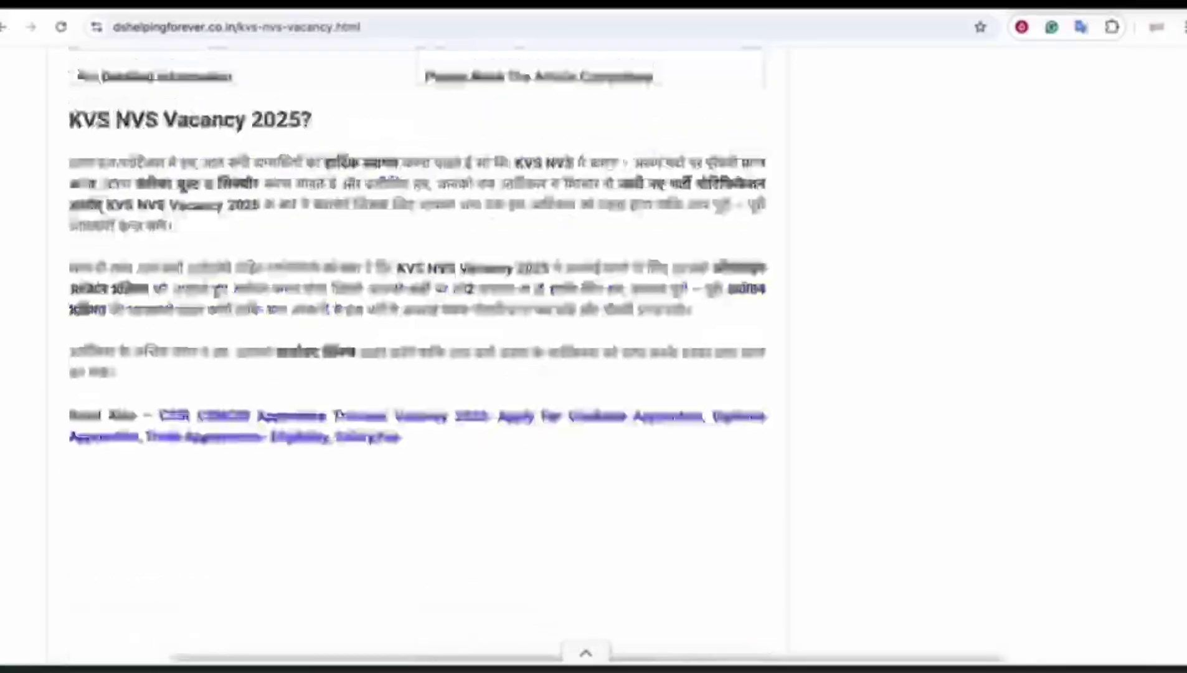
{"action": "scroll", "coordinate": [543, 361], "scroll_direction": "up", "scroll_amount": 3}
{"action": "scroll", "coordinate": [548, 356], "scroll_direction": "down", "scroll_amount": 20}
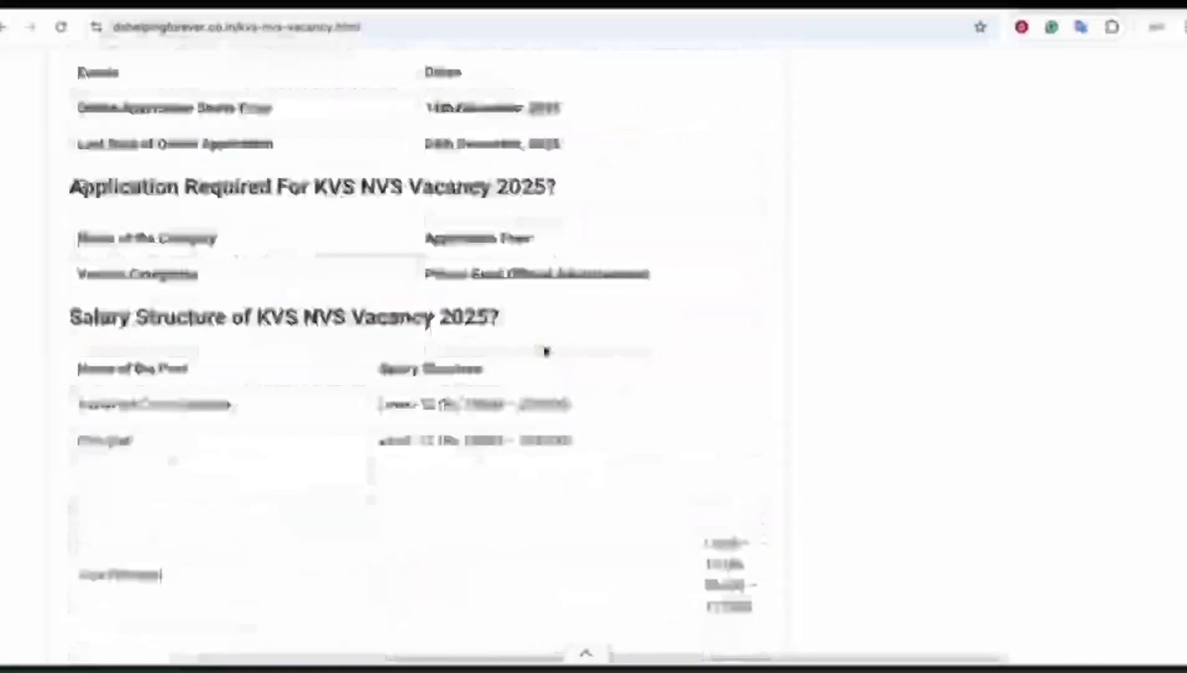
{"action": "scroll", "coordinate": [562, 346], "scroll_direction": "down", "scroll_amount": 20}
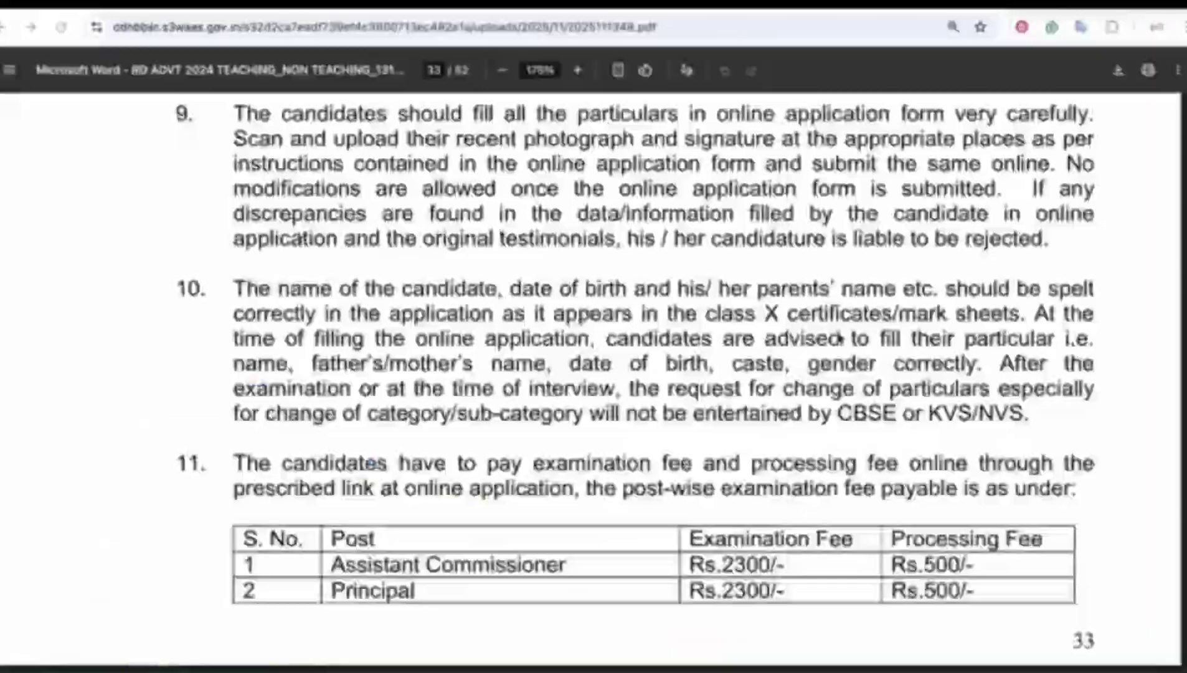
Scroll to the fee table on page 34 and highlight the PGT post's fee entry
{"action": "scroll", "coordinate": [593, 374], "scroll_direction": "down", "scroll_amount": 5}
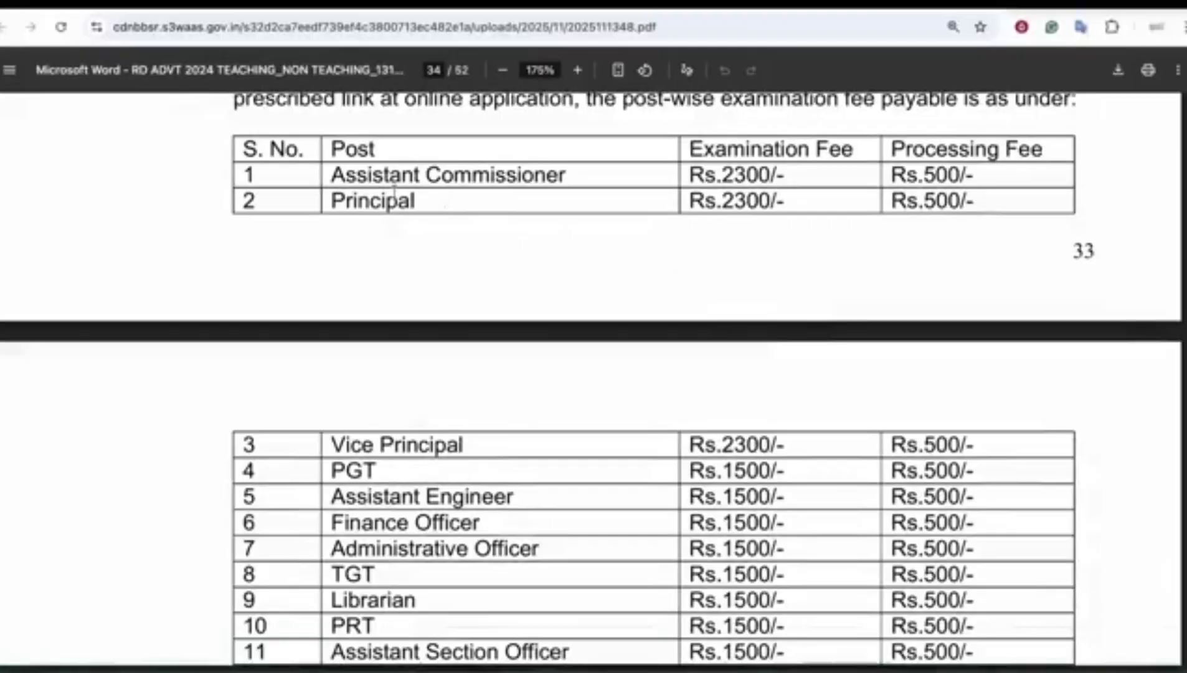
{"action": "scroll", "coordinate": [739, 249], "scroll_direction": "down", "scroll_amount": 4}
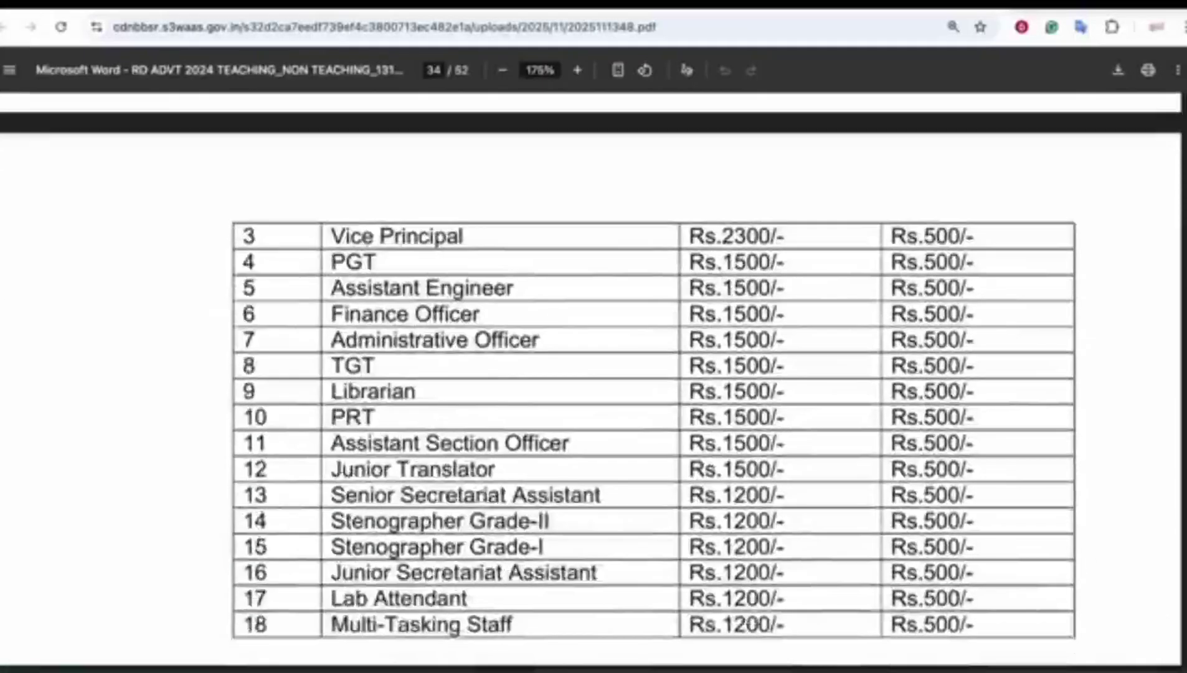
{"action": "left_click_drag", "start_coordinate": [340, 261], "coordinate": [363, 263]}
{"action": "left_click_drag", "start_coordinate": [913, 265], "coordinate": [940, 264]}
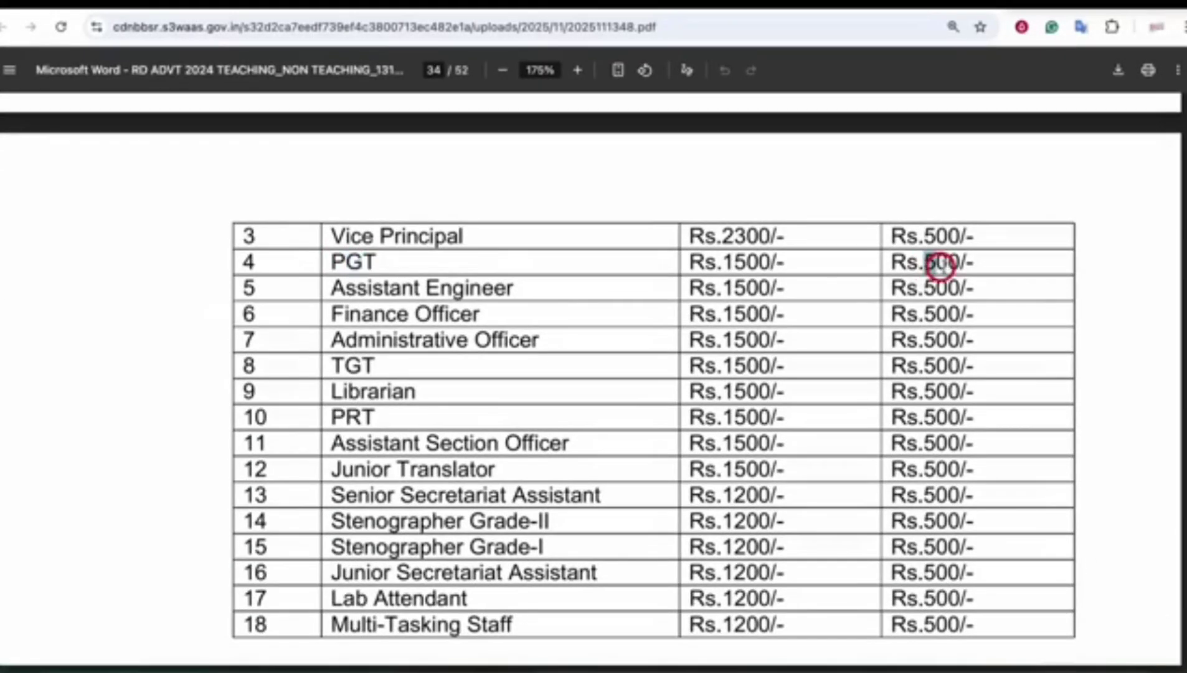
{"action": "left_click_drag", "start_coordinate": [714, 264], "coordinate": [804, 264]}
{"action": "scroll", "coordinate": [787, 274], "scroll_direction": "down", "scroll_amount": 5}
{"action": "scroll", "coordinate": [787, 274], "scroll_direction": "down", "scroll_amount": 6}
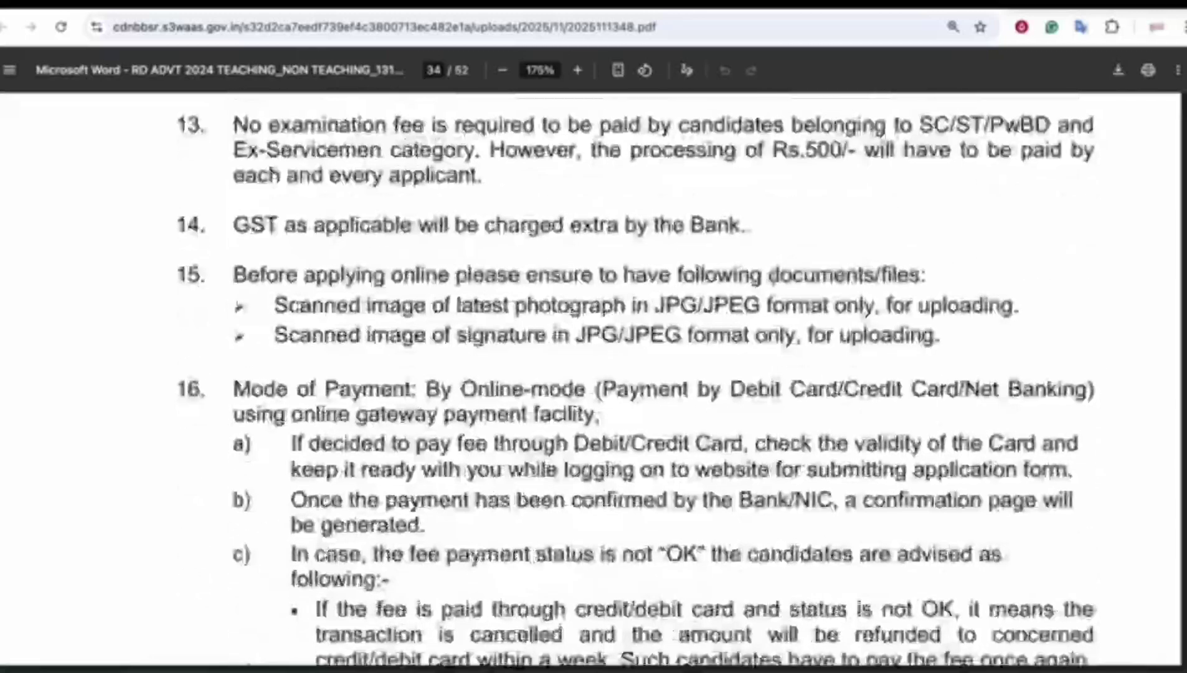
{"action": "scroll", "coordinate": [786, 274], "scroll_direction": "up", "scroll_amount": 9}
Highlight the Rs.1200 fees for Senior and Junior Secretariat Assistant and Assistant Section Officer
{"action": "left_click_drag", "start_coordinate": [808, 374], "coordinate": [722, 381]}
{"action": "left_click", "coordinate": [741, 392]}
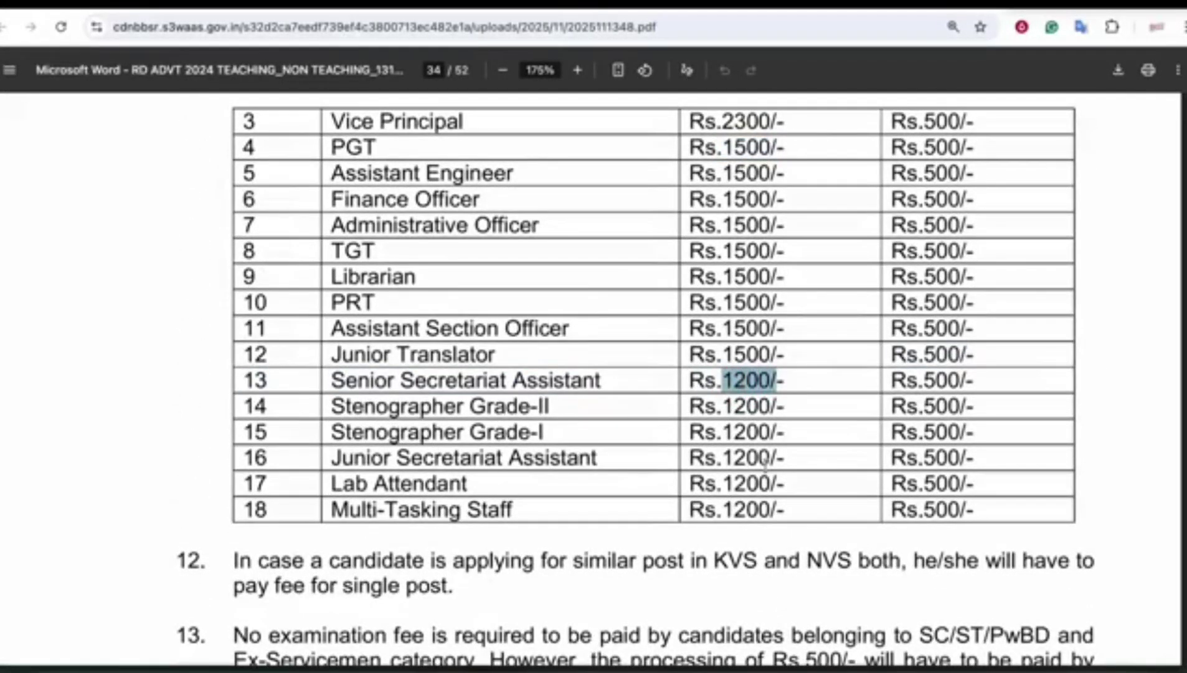
{"action": "left_click_drag", "start_coordinate": [771, 458], "coordinate": [747, 460]}
{"action": "left_click_drag", "start_coordinate": [970, 404], "coordinate": [964, 369]}
{"action": "left_click_drag", "start_coordinate": [936, 326], "coordinate": [932, 305]}
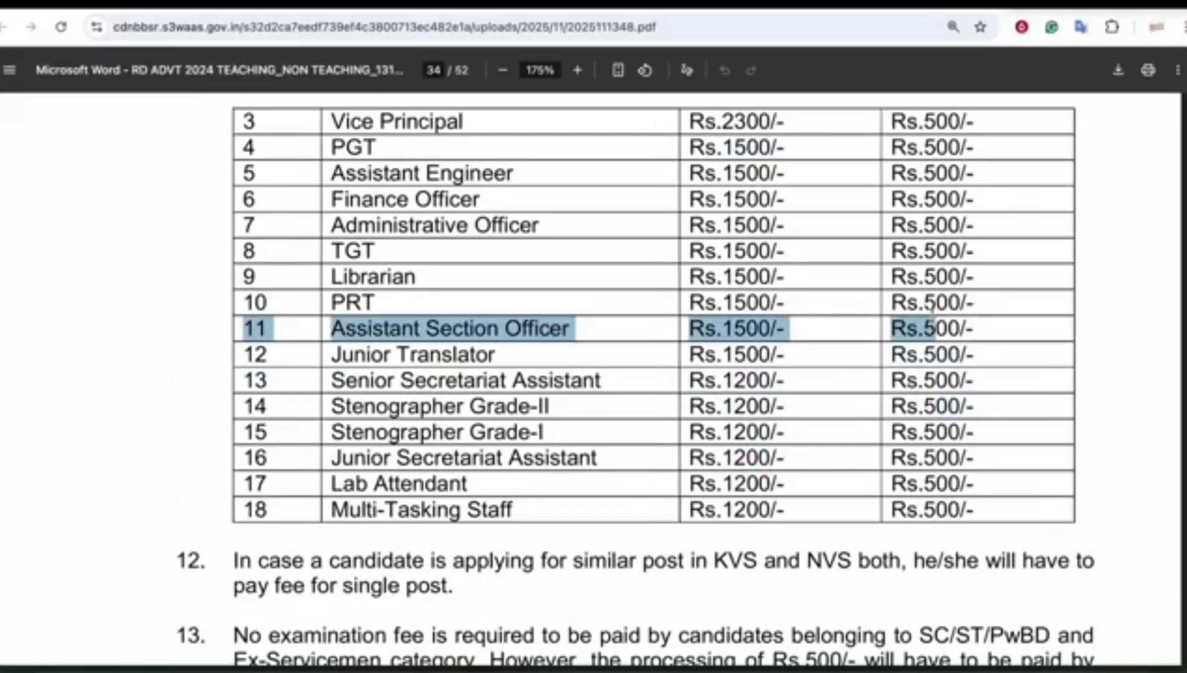
{"action": "left_click", "coordinate": [537, 342]}
{"action": "left_click_drag", "start_coordinate": [399, 458], "coordinate": [501, 458]}
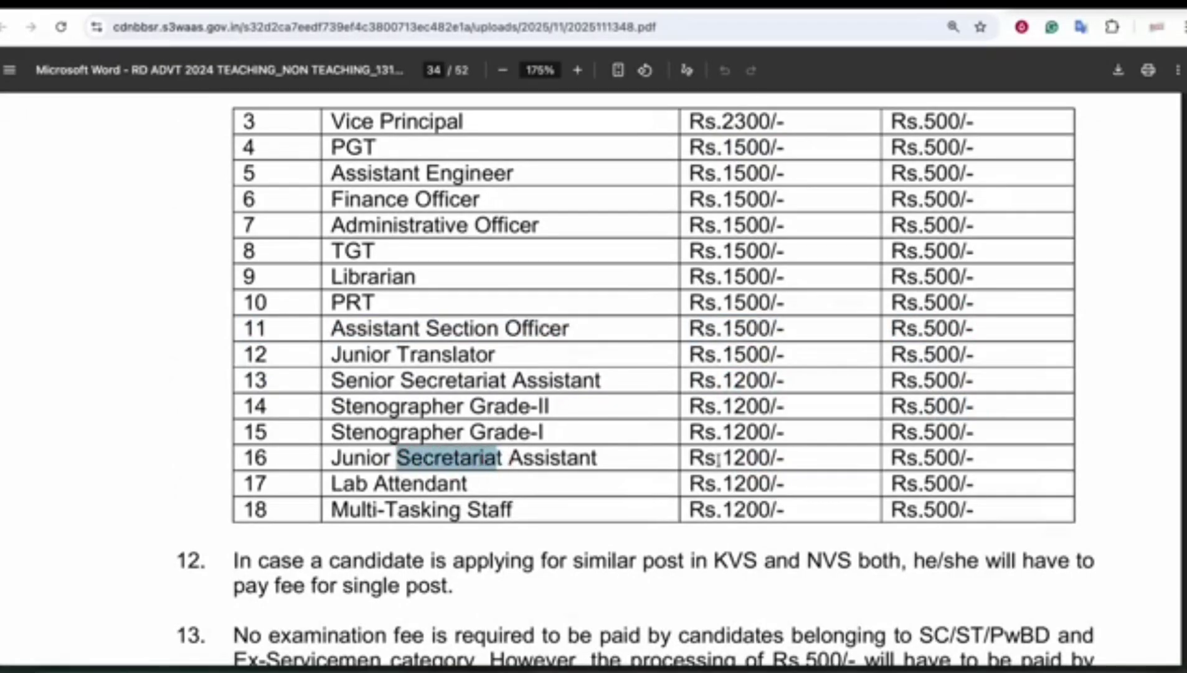
{"action": "left_click_drag", "start_coordinate": [723, 459], "coordinate": [761, 381]}
{"action": "scroll", "coordinate": [456, 404], "scroll_direction": "up", "scroll_amount": 3}
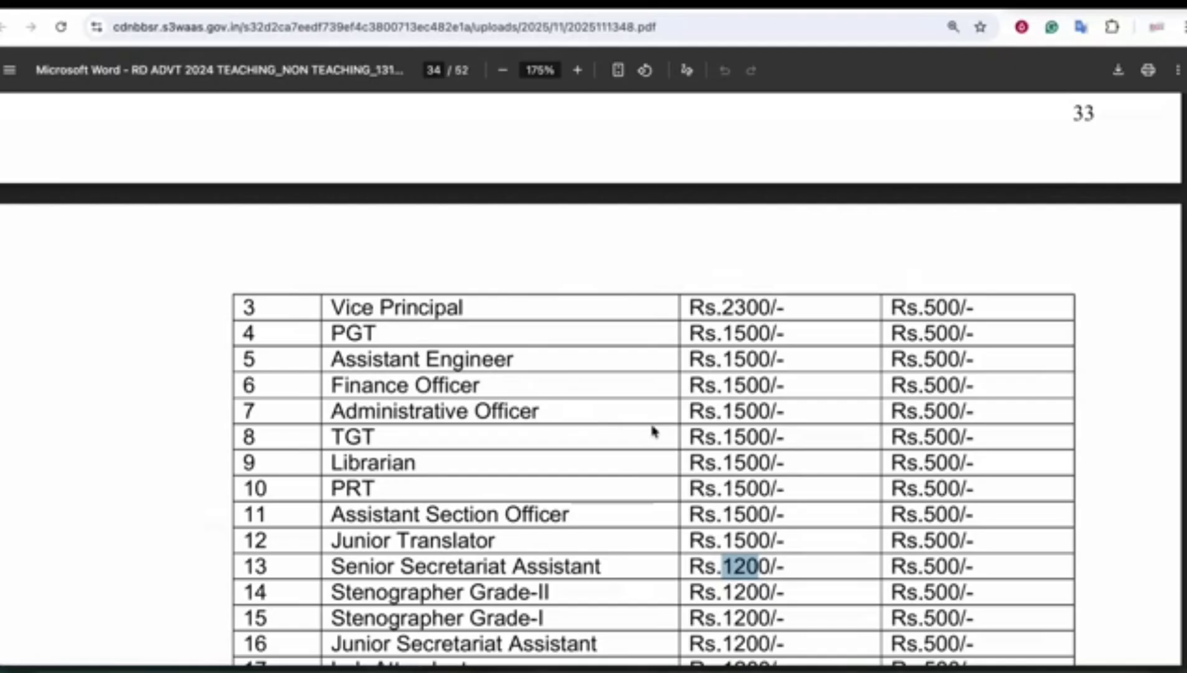
{"action": "scroll", "coordinate": [652, 430], "scroll_direction": "down", "scroll_amount": 9}
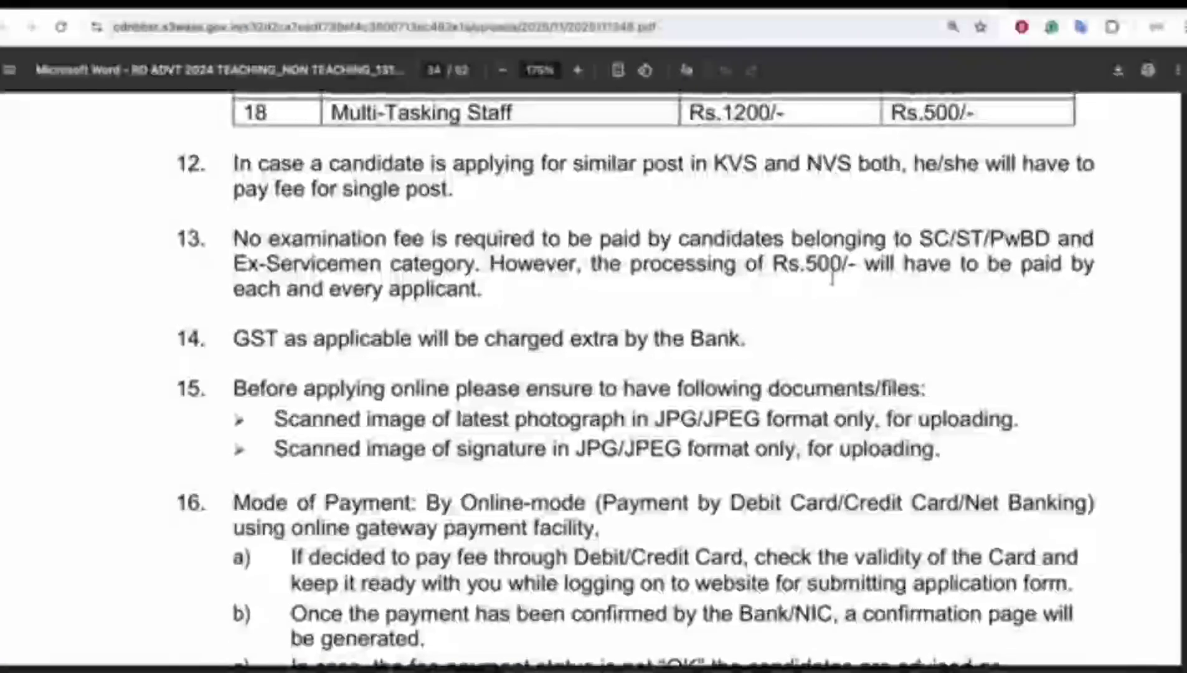
{"action": "scroll", "coordinate": [652, 430], "scroll_direction": "up", "scroll_amount": 4}
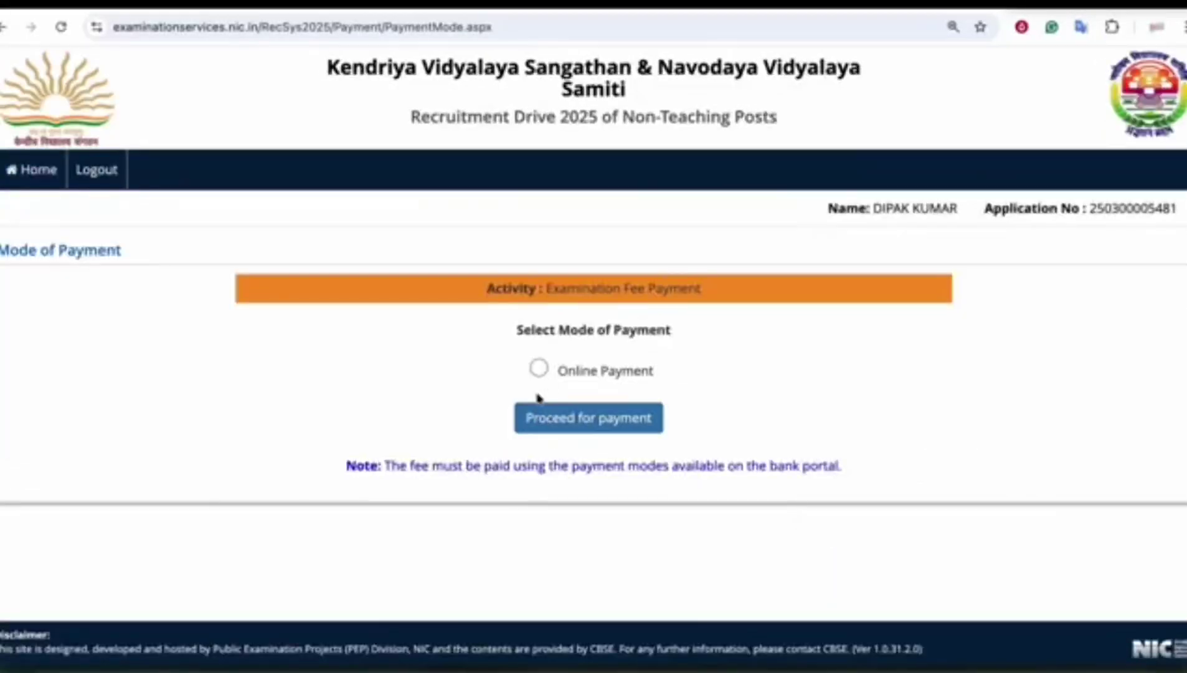
Pay the Rs. 6800 examination fee online through the BillDesk Payment Gateway
{"action": "left_click", "coordinate": [538, 368]}
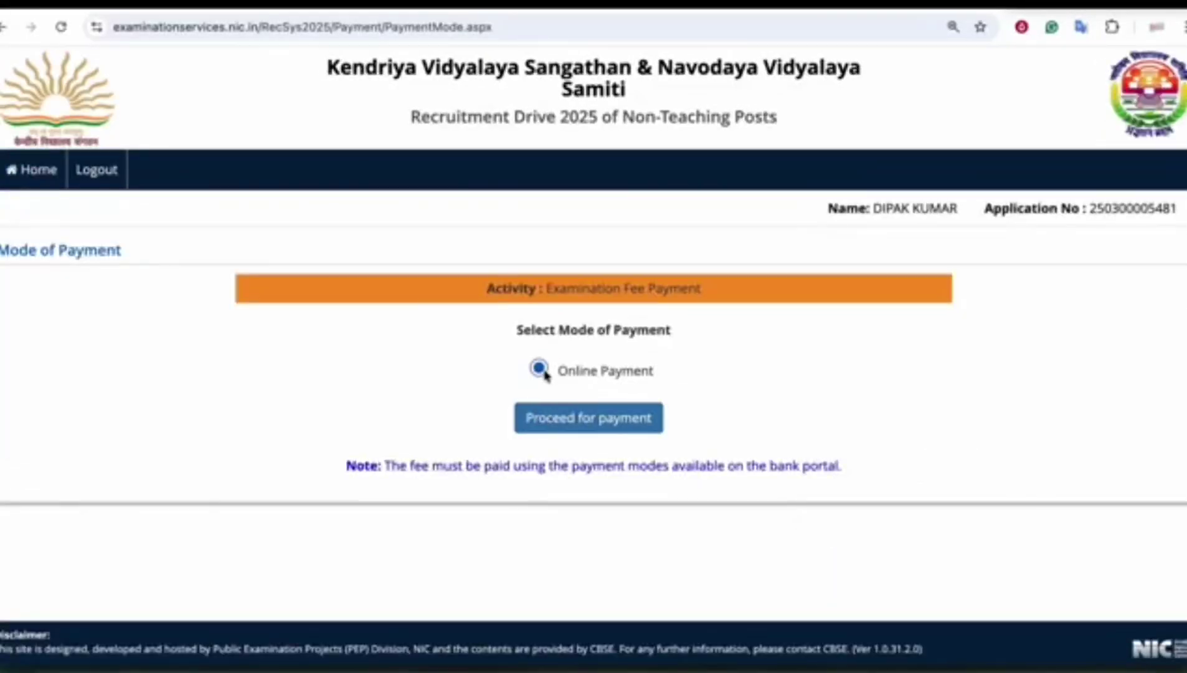
{"action": "left_click", "coordinate": [583, 426]}
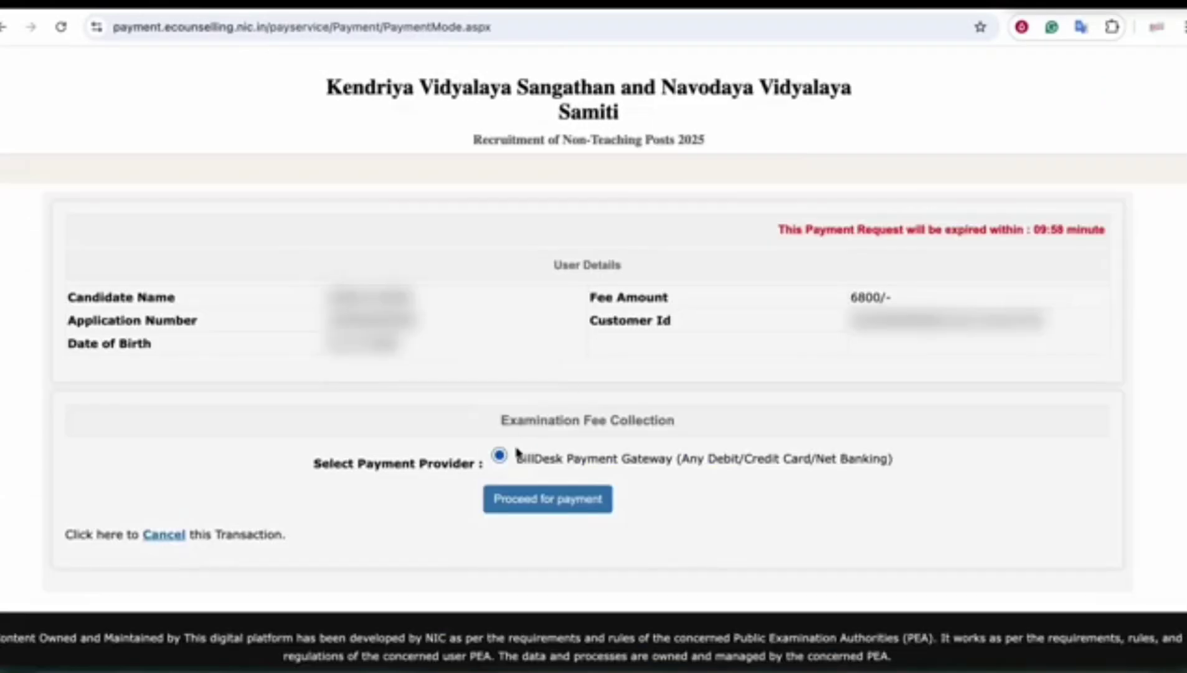
{"action": "left_click", "coordinate": [537, 512]}
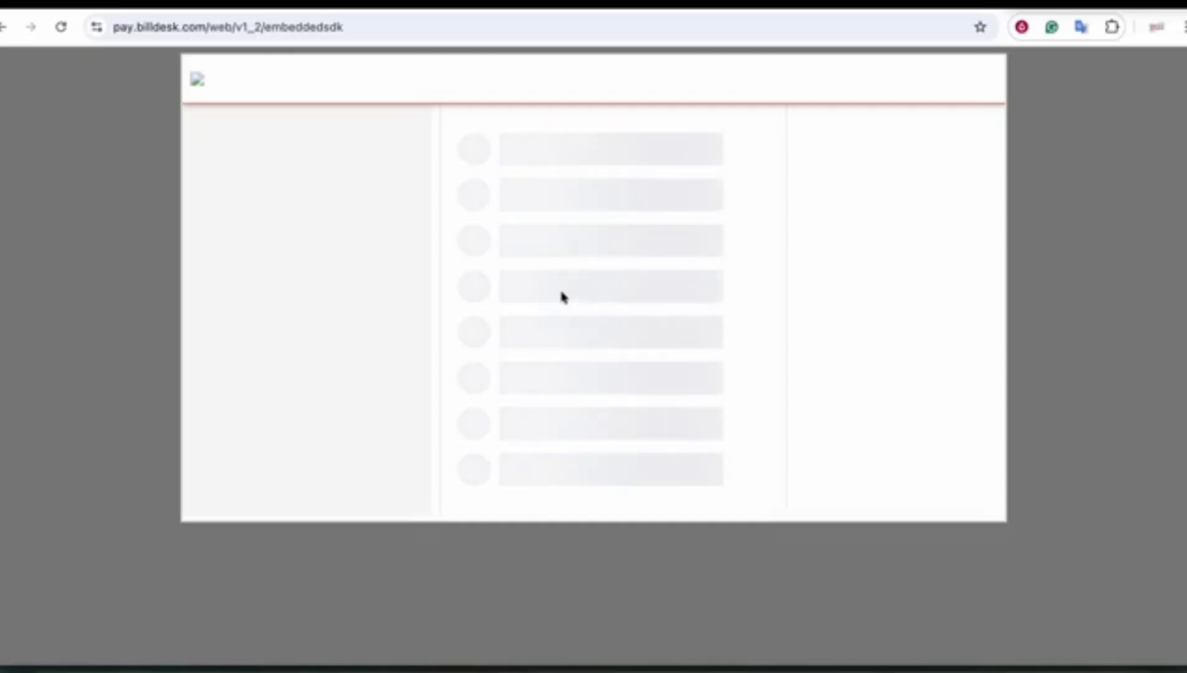
Browse BillDesk's card, UPI, QR and net banking options for ₹6800, ending back on cards
{"action": "left_click", "coordinate": [603, 212]}
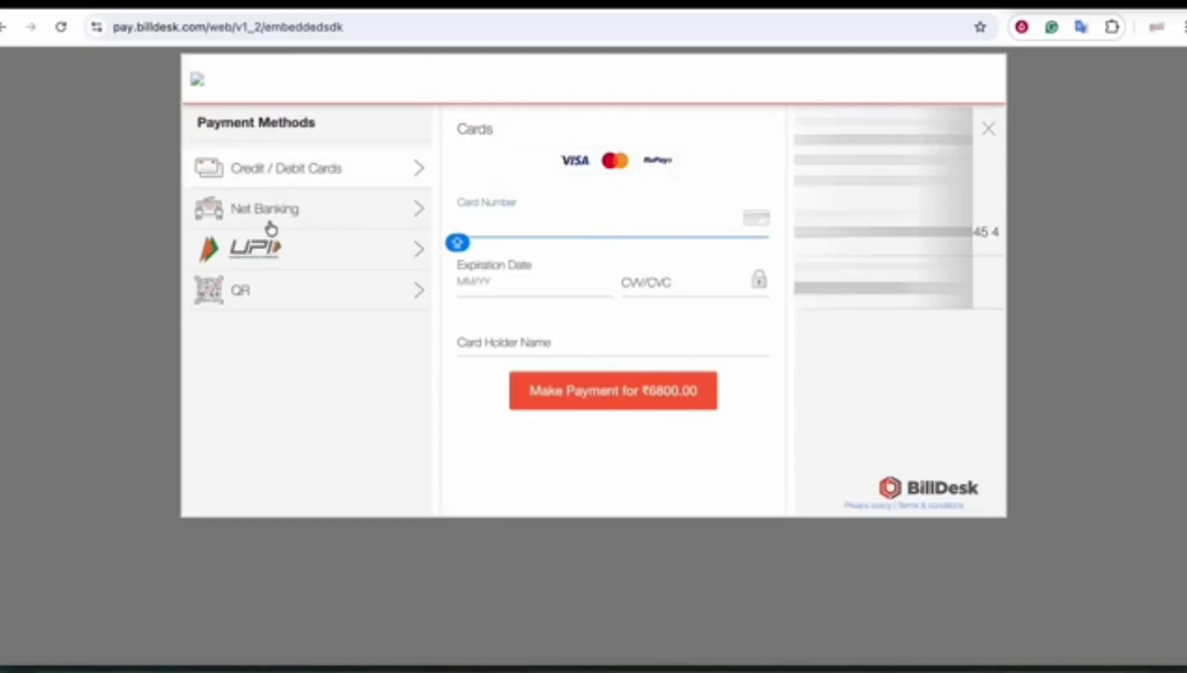
{"action": "left_click", "coordinate": [271, 254]}
{"action": "left_click", "coordinate": [267, 298]}
{"action": "left_click", "coordinate": [286, 215]}
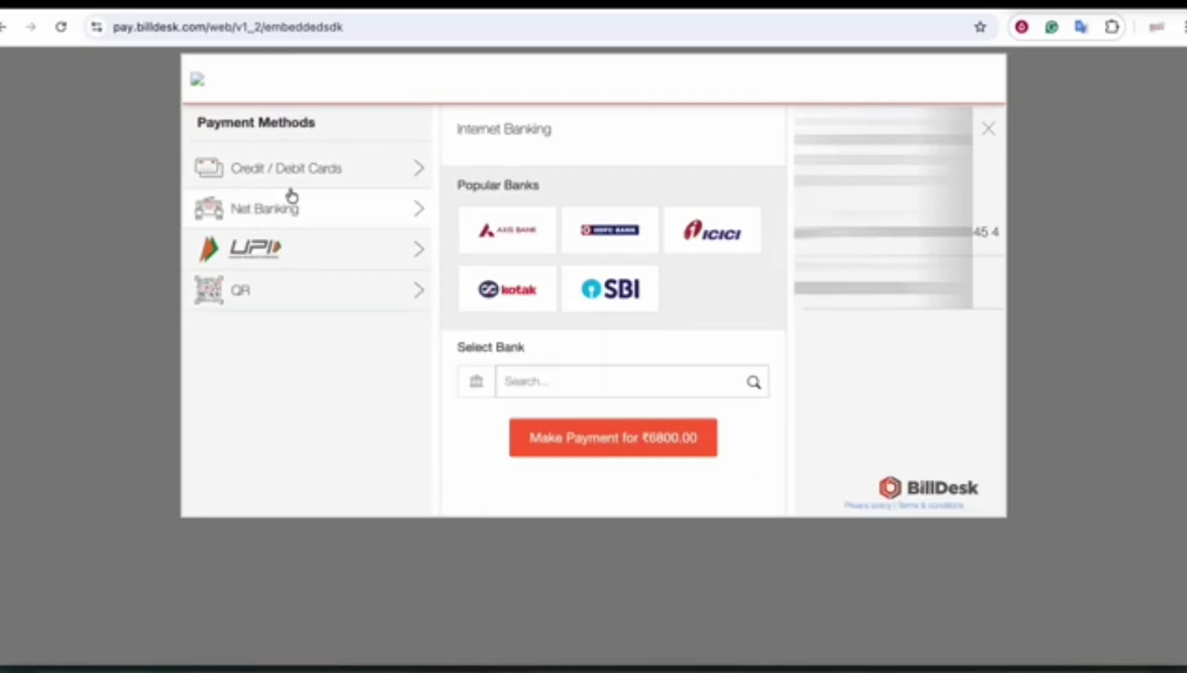
{"action": "left_click", "coordinate": [289, 176]}
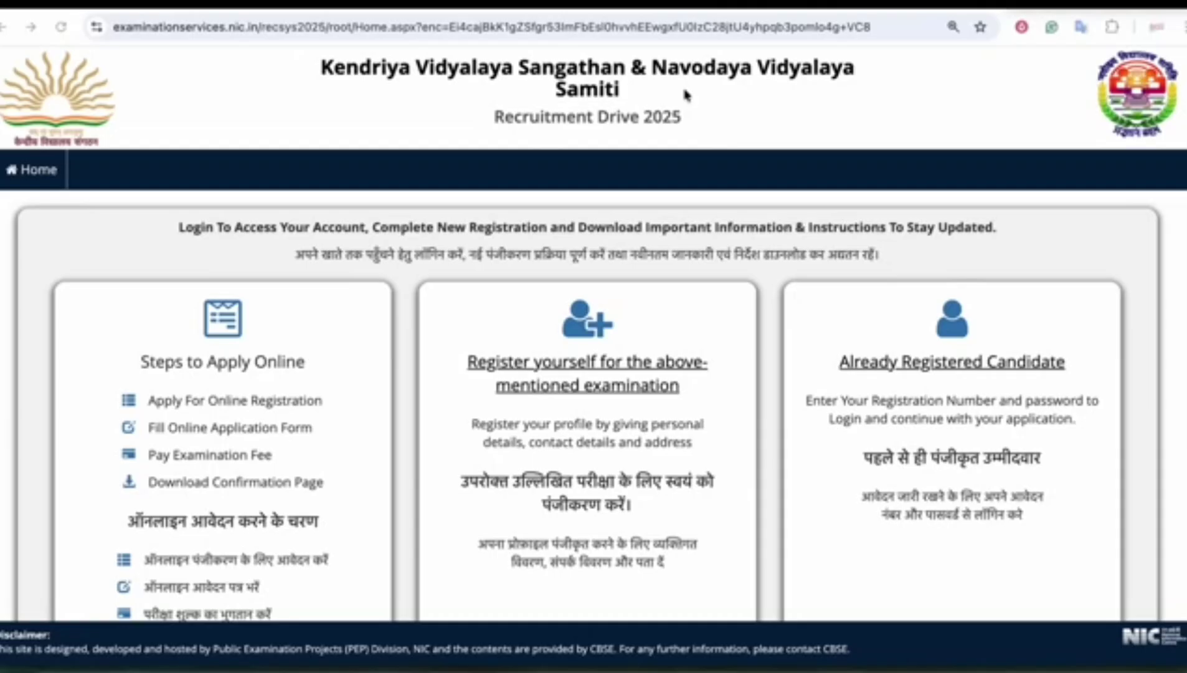
Open the official recruitment site from the article and go to the registered candidate login
{"action": "scroll", "coordinate": [595, 248], "scroll_direction": "down", "scroll_amount": 4}
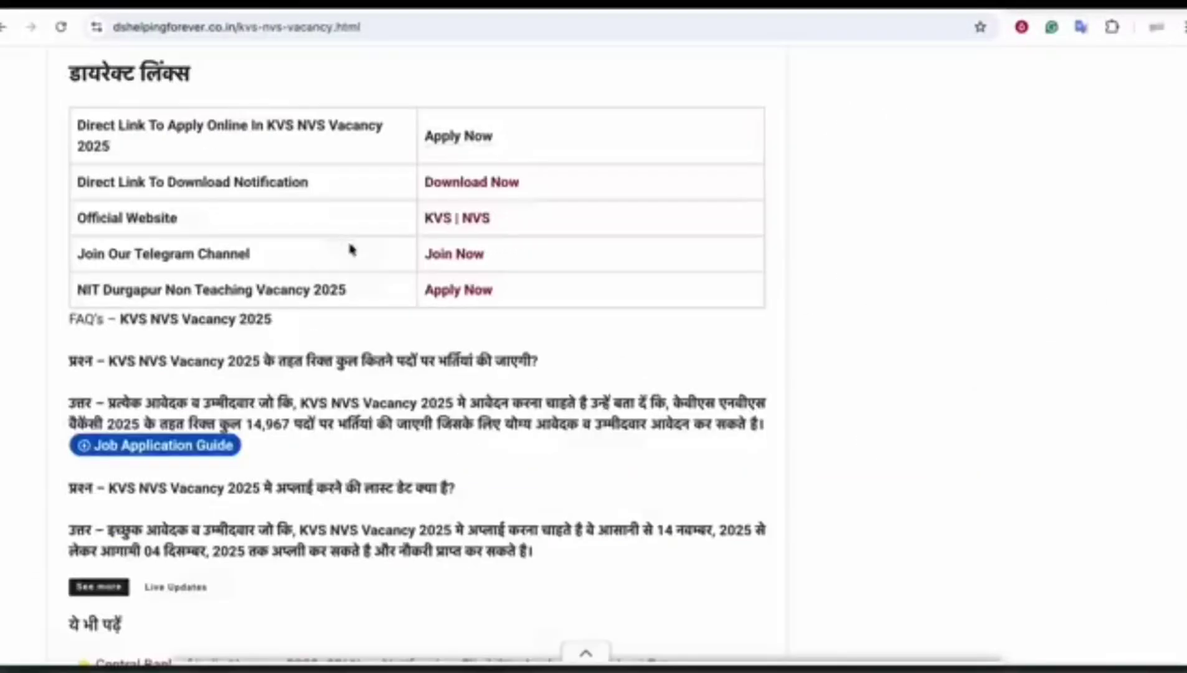
{"action": "scroll", "coordinate": [353, 246], "scroll_direction": "up", "scroll_amount": 15}
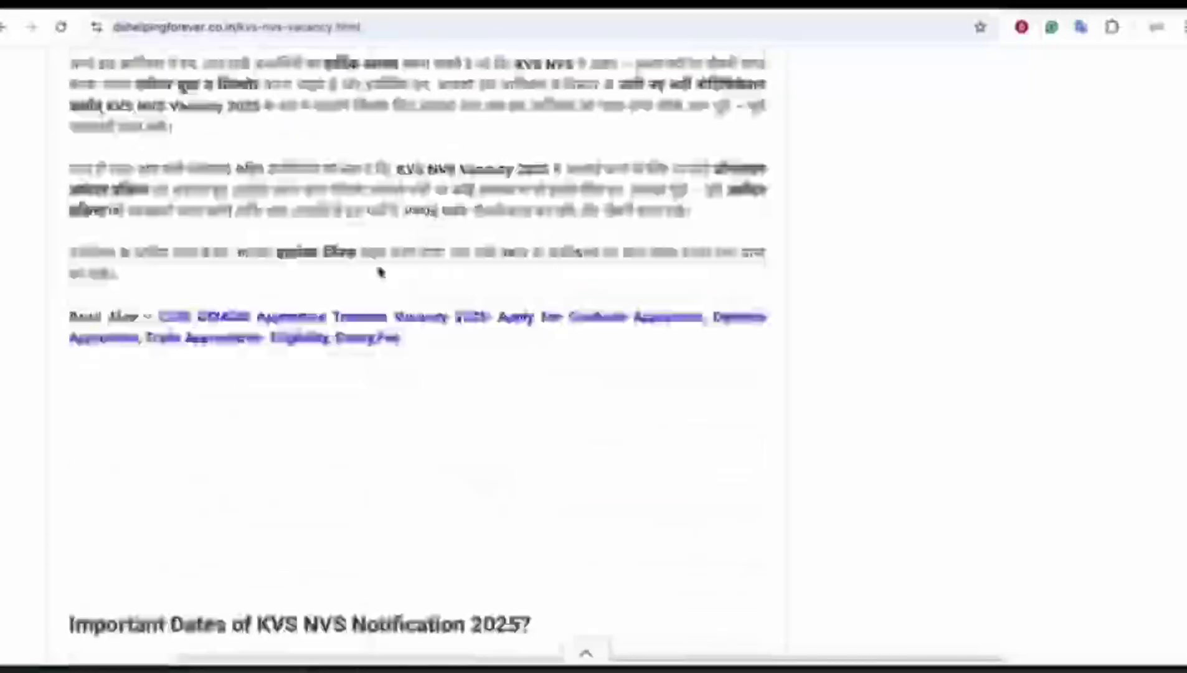
{"action": "scroll", "coordinate": [381, 272], "scroll_direction": "down", "scroll_amount": 20}
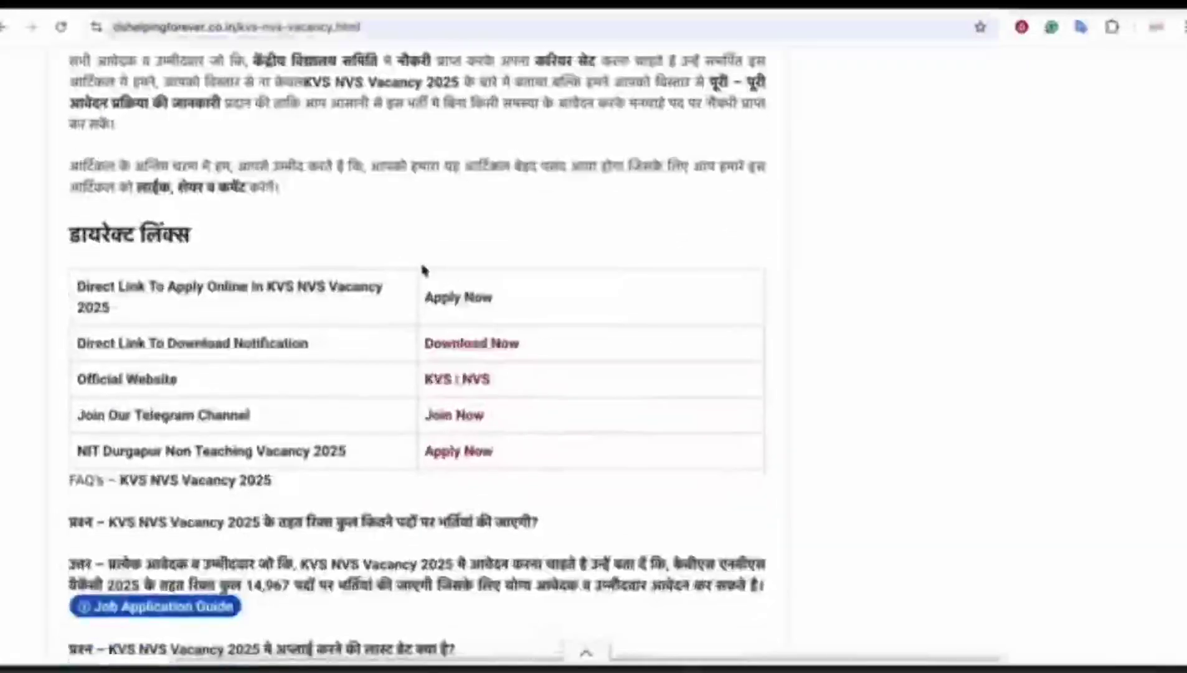
{"action": "left_click", "coordinate": [477, 304]}
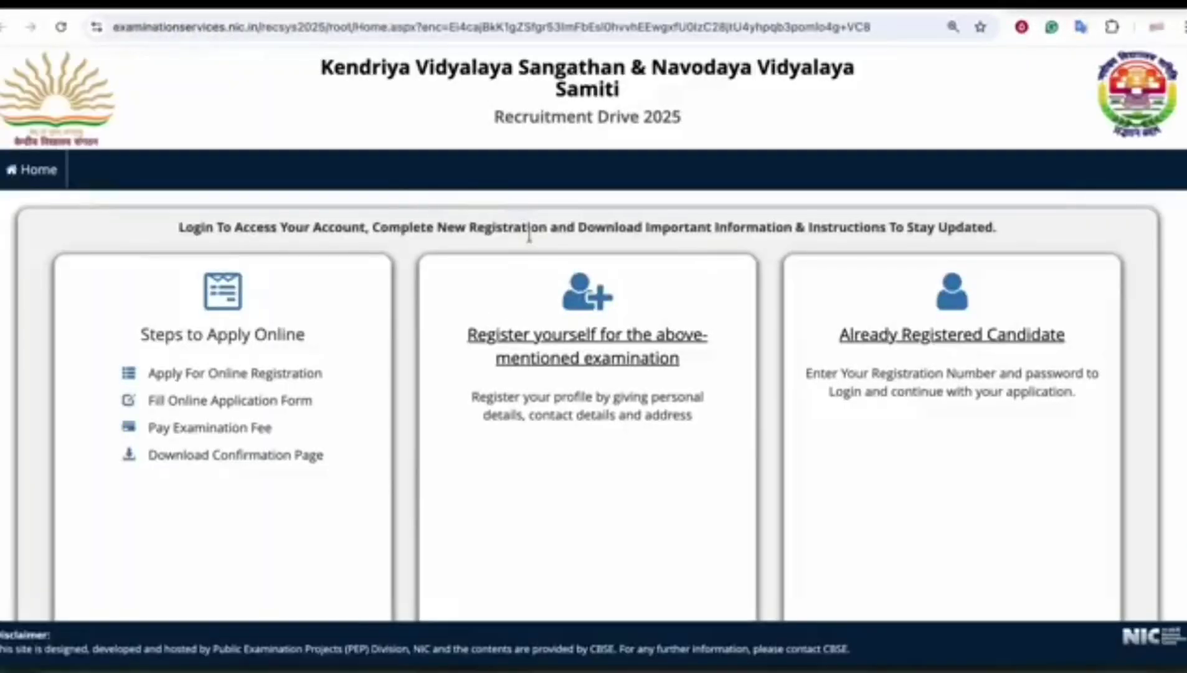
{"action": "scroll", "coordinate": [531, 234], "scroll_direction": "down", "scroll_amount": 2}
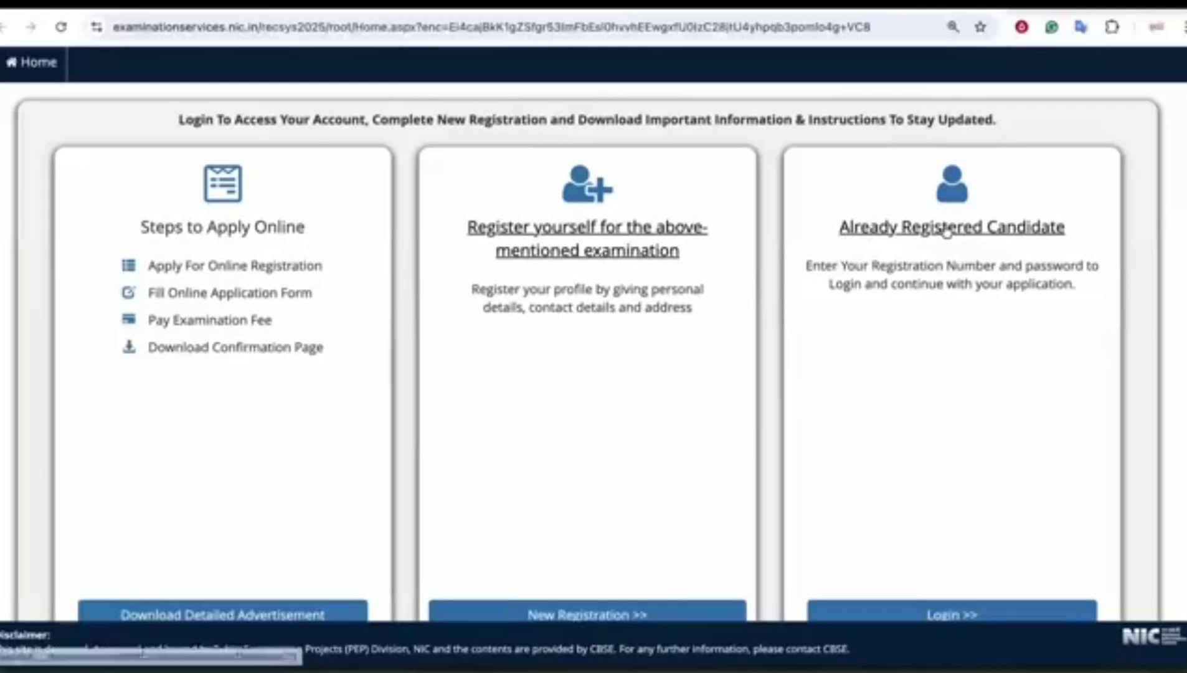
{"action": "scroll", "coordinate": [976, 234], "scroll_direction": "down", "scroll_amount": 2}
{"action": "left_click", "coordinate": [952, 522]}
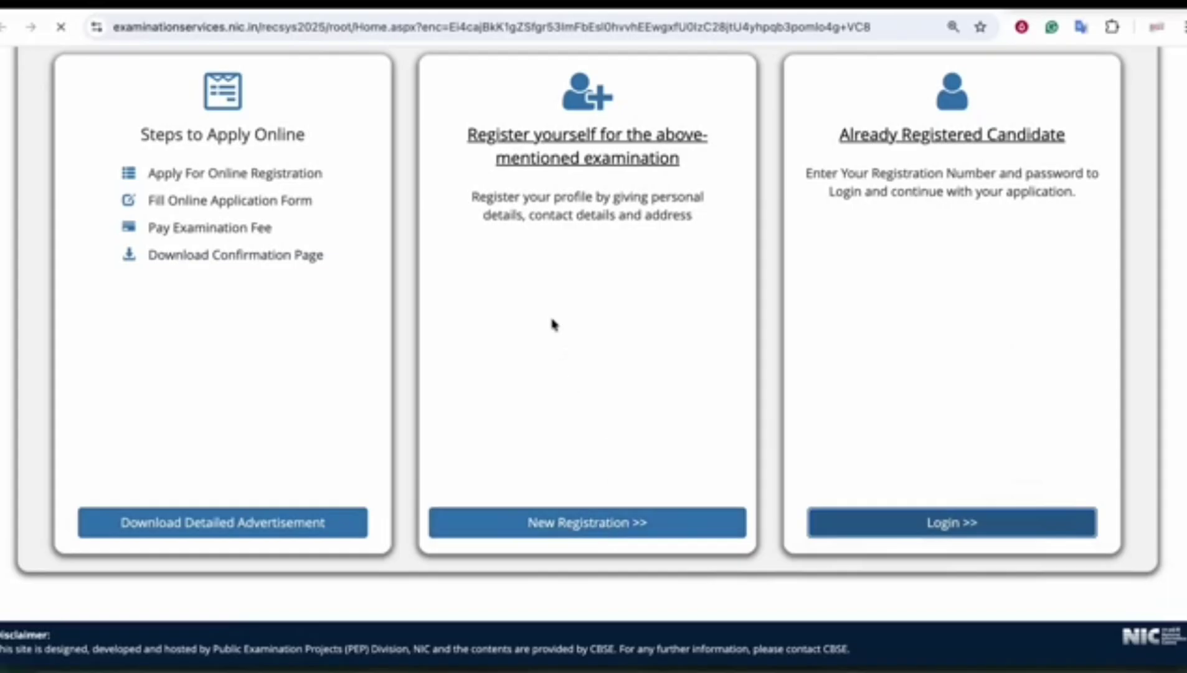
Fill in the candidate's registration number and account password on the login form
{"action": "scroll", "coordinate": [551, 323], "scroll_direction": "up", "scroll_amount": 4}
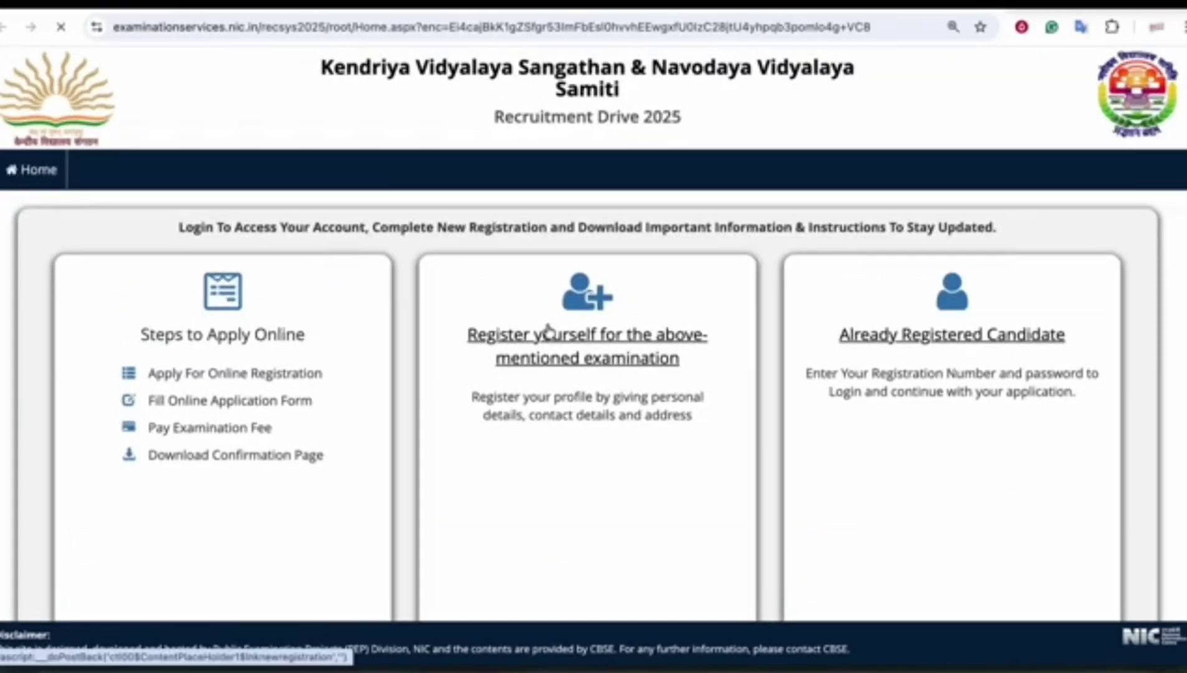
{"action": "scroll", "coordinate": [548, 329], "scroll_direction": "down", "scroll_amount": 3}
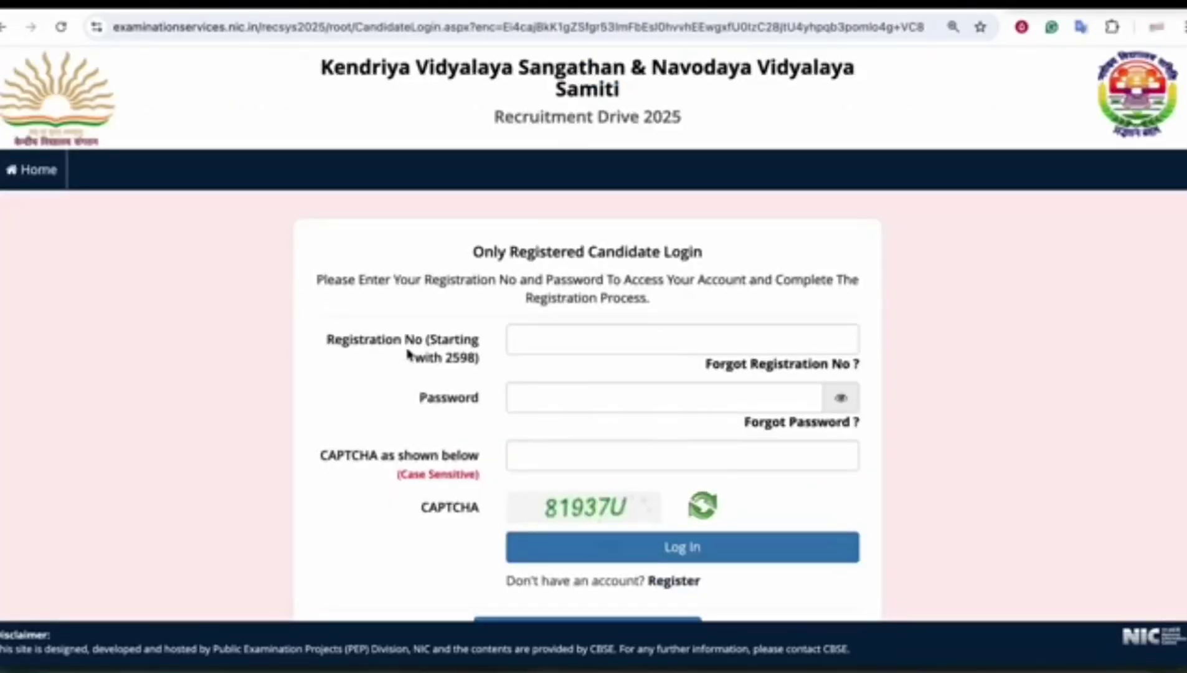
{"action": "scroll", "coordinate": [404, 355], "scroll_direction": "down", "scroll_amount": 2}
{"action": "left_click", "coordinate": [525, 272]}
{"action": "scroll", "coordinate": [525, 275], "scroll_direction": "down", "scroll_amount": 1}
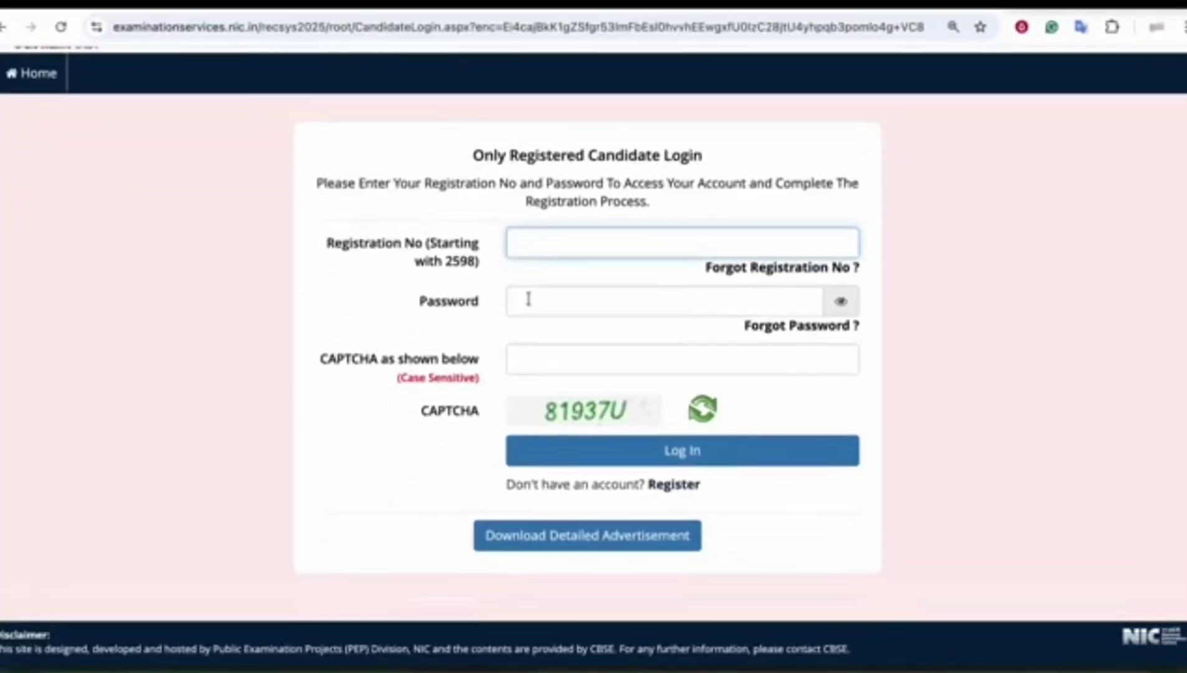
{"action": "left_click", "coordinate": [529, 299]}
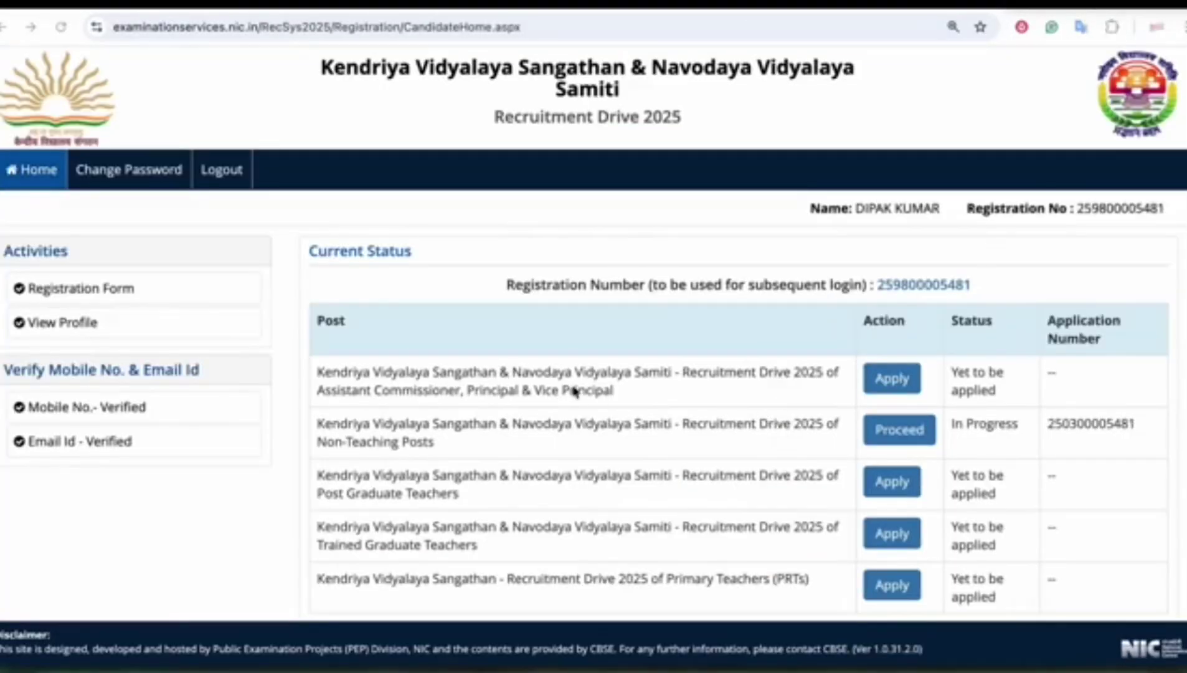
{"action": "scroll", "coordinate": [575, 391], "scroll_direction": "down", "scroll_amount": 1}
{"action": "scroll", "coordinate": [579, 399], "scroll_direction": "up", "scroll_amount": 1}
{"action": "scroll", "coordinate": [583, 399], "scroll_direction": "down", "scroll_amount": 1}
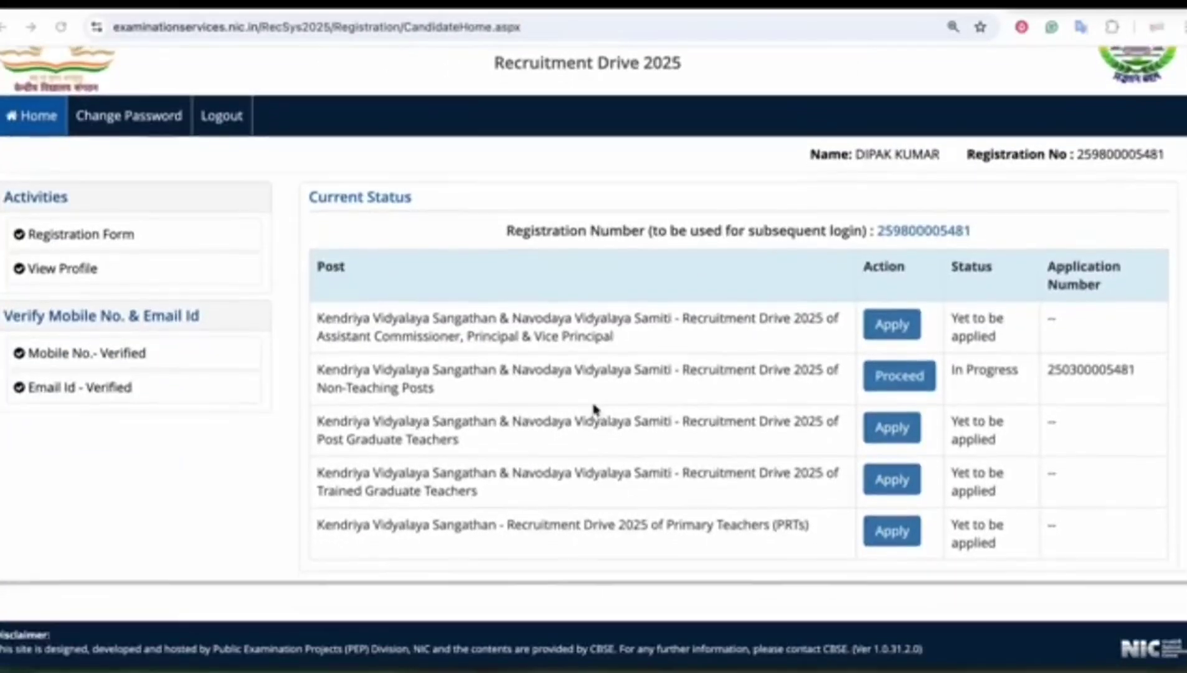
{"action": "left_click_drag", "start_coordinate": [348, 438], "coordinate": [426, 437]}
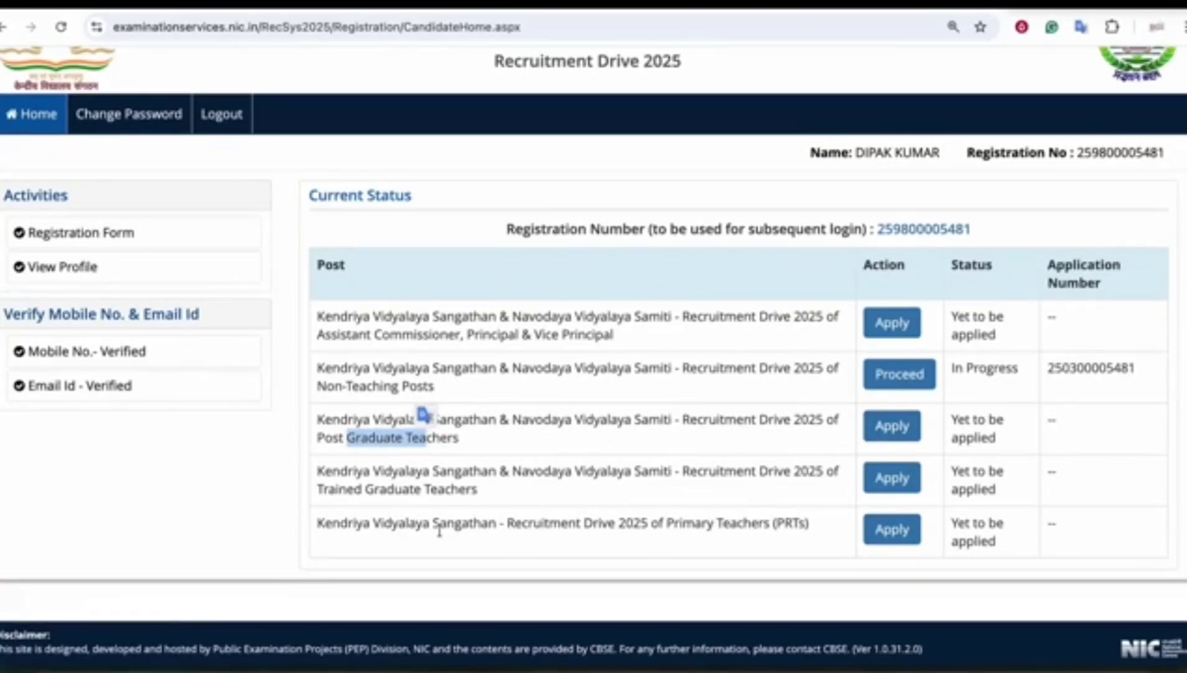
{"action": "left_click_drag", "start_coordinate": [417, 523], "coordinate": [696, 527]}
{"action": "left_click", "coordinate": [891, 530]}
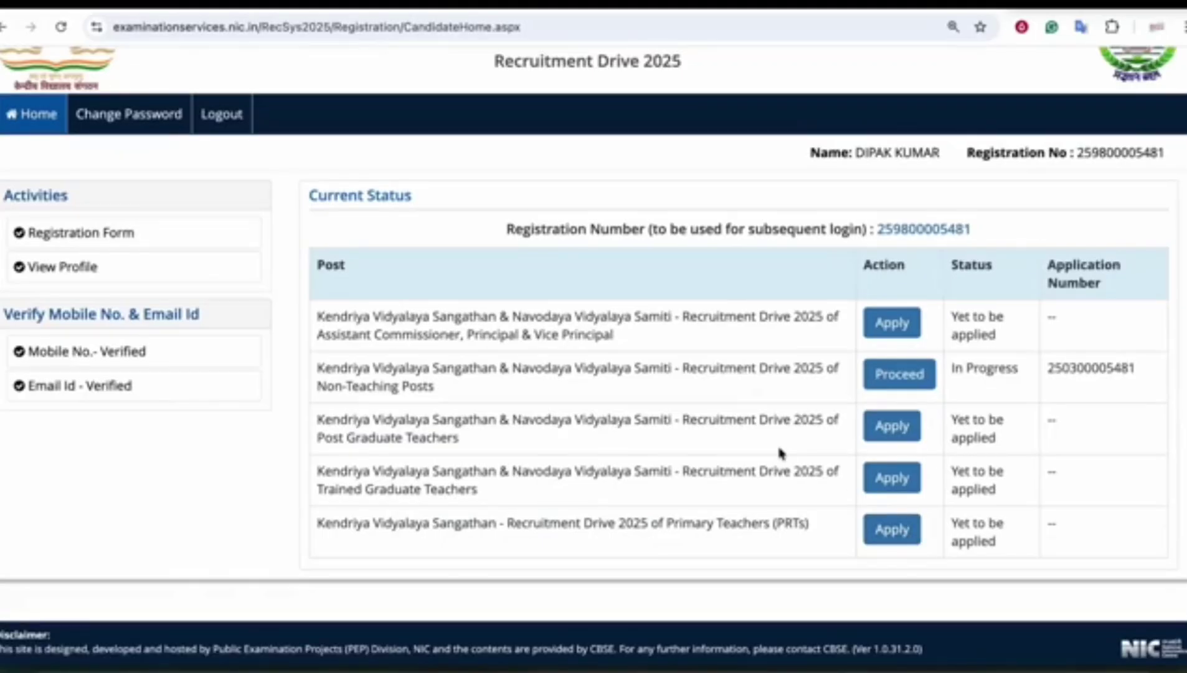
{"action": "scroll", "coordinate": [778, 450], "scroll_direction": "up", "scroll_amount": 2}
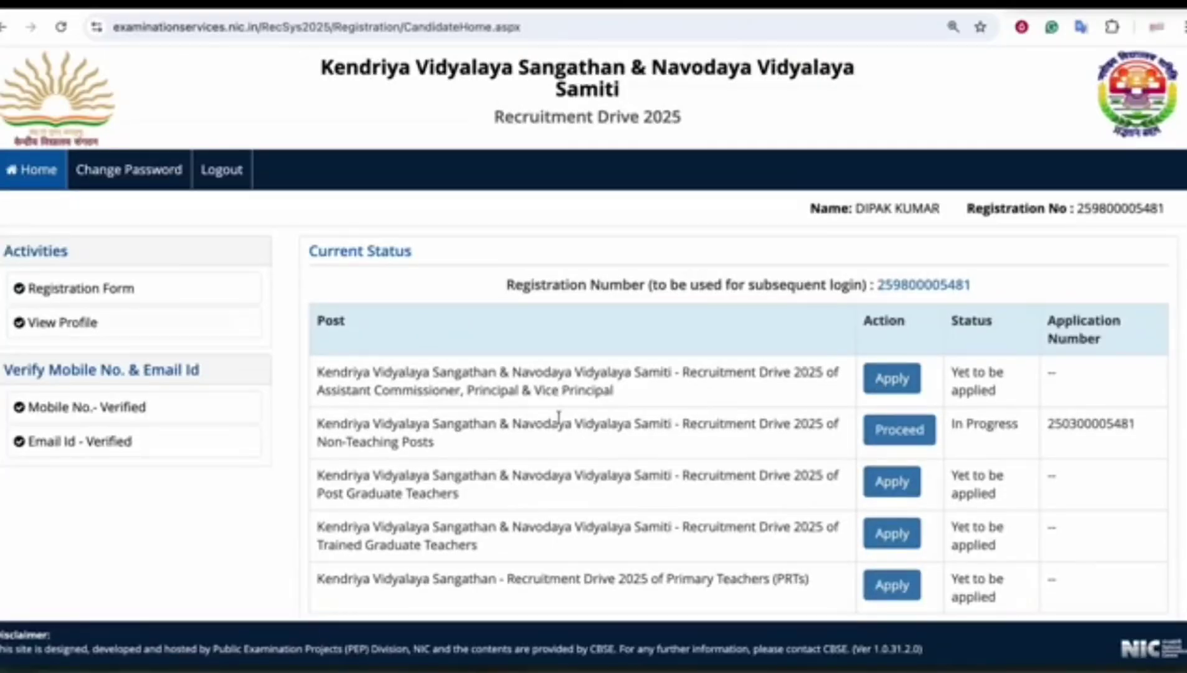
{"action": "left_click_drag", "start_coordinate": [408, 429], "coordinate": [745, 430]}
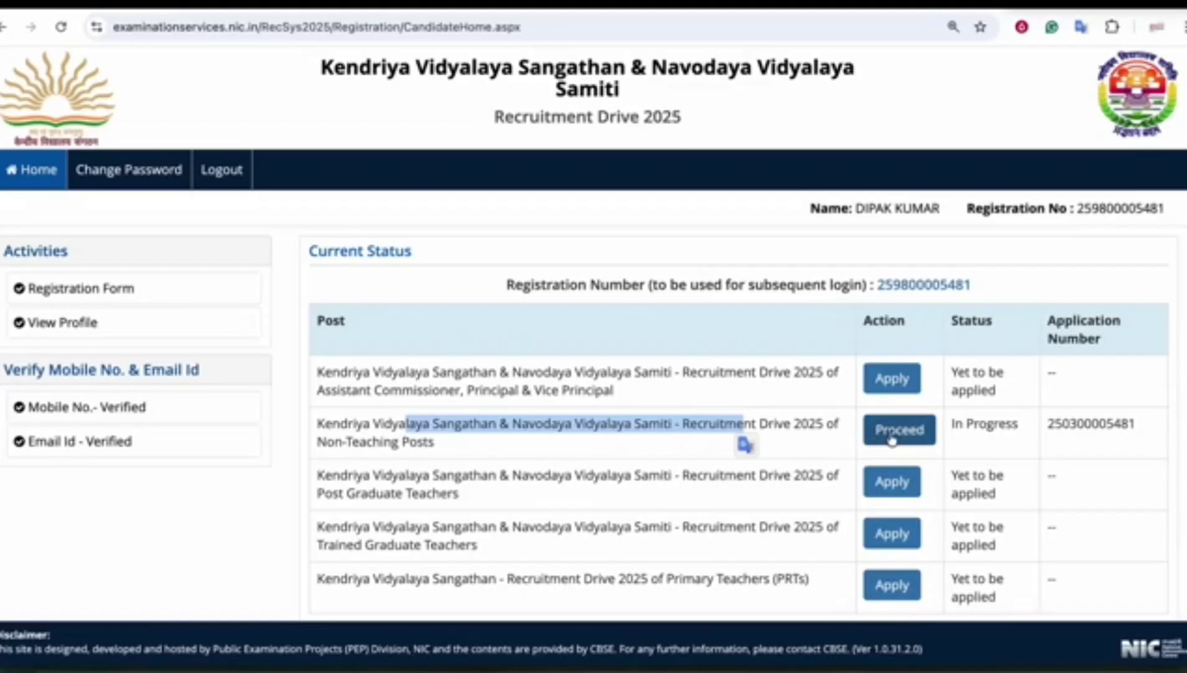
{"action": "left_click", "coordinate": [976, 429]}
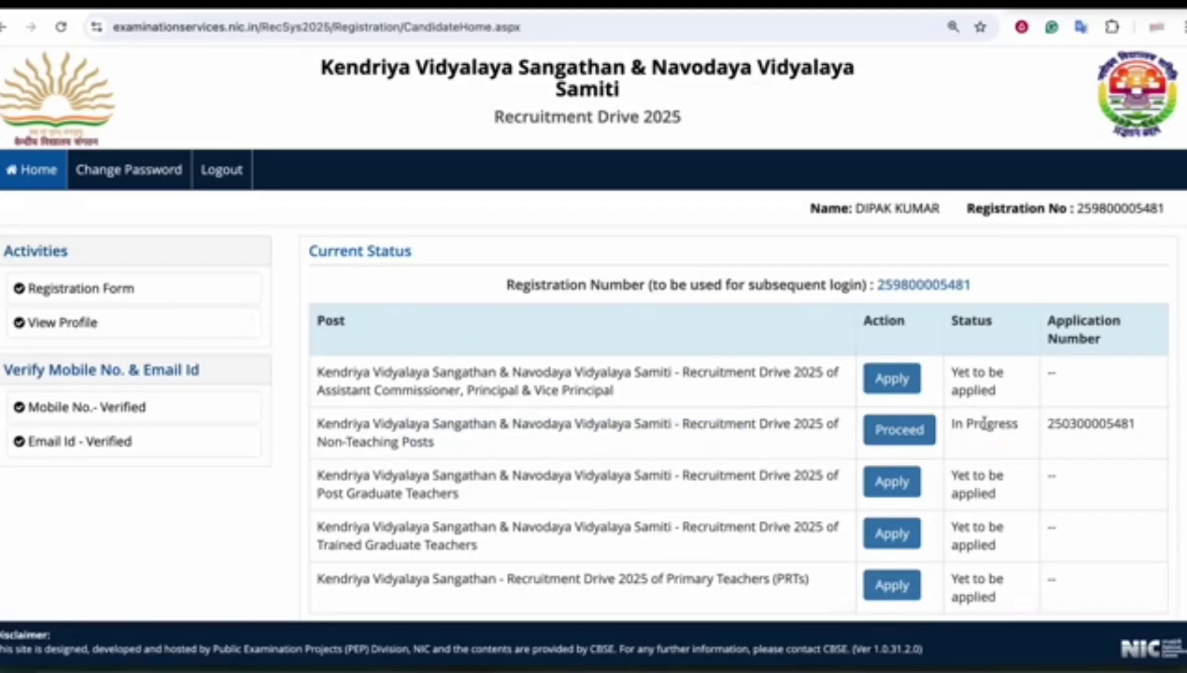
{"action": "left_click_drag", "start_coordinate": [974, 426], "coordinate": [1009, 423]}
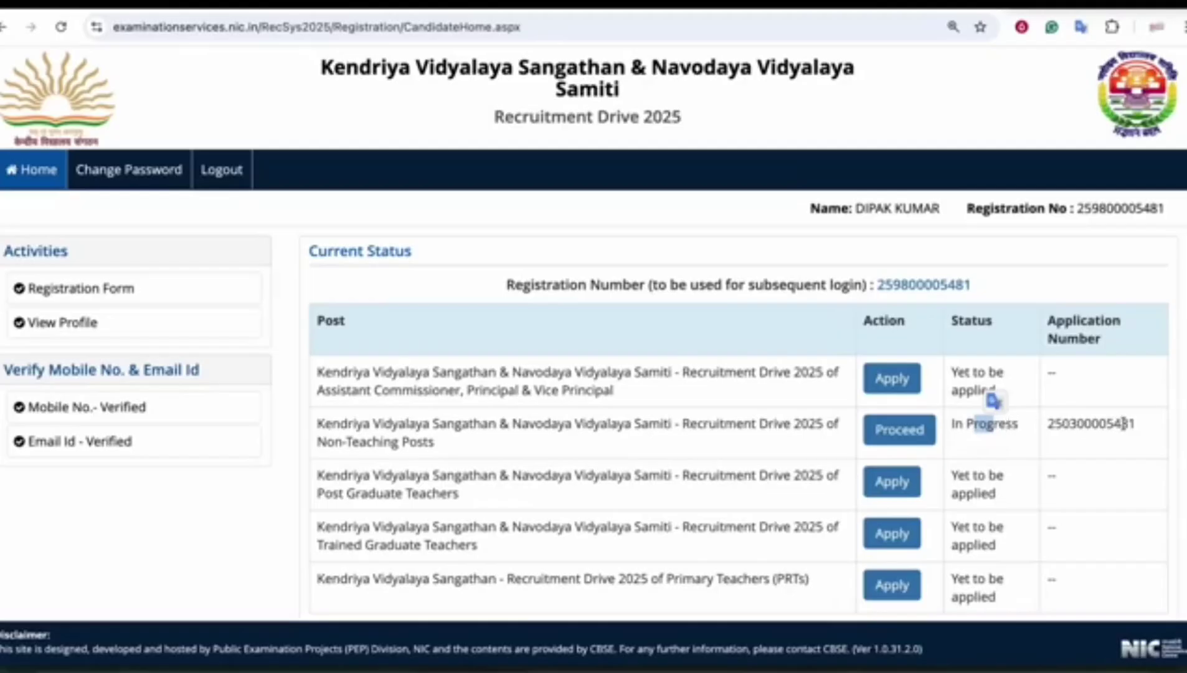
{"action": "left_click_drag", "start_coordinate": [1124, 424], "coordinate": [1055, 424]}
{"action": "left_click", "coordinate": [1057, 423]}
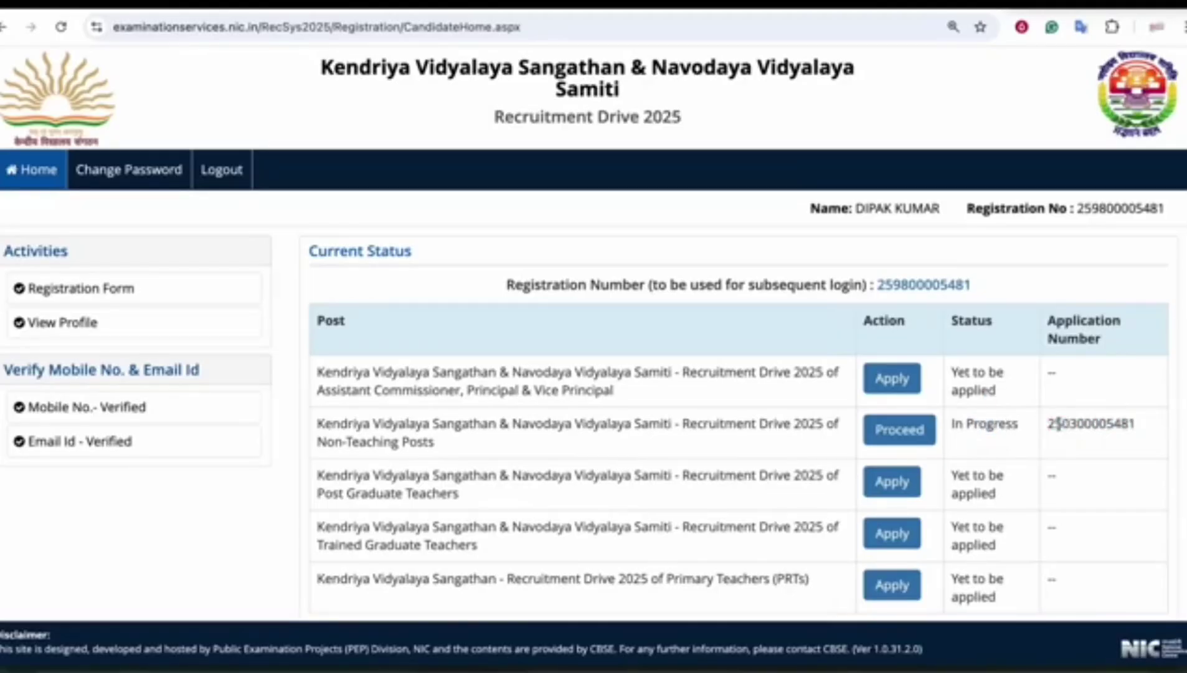